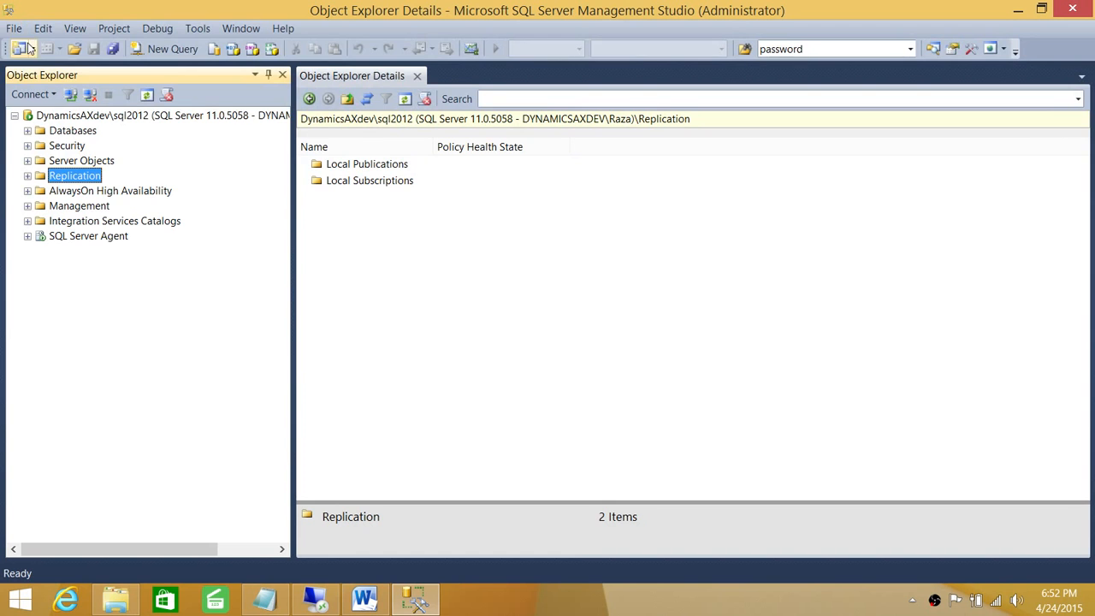
Step: Load the 08Logins.sql CREATE LOGIN script from the Migration08To12 folder into a query tab
left_click(18, 31)
mouse_move(76, 109)
left_click(334, 151)
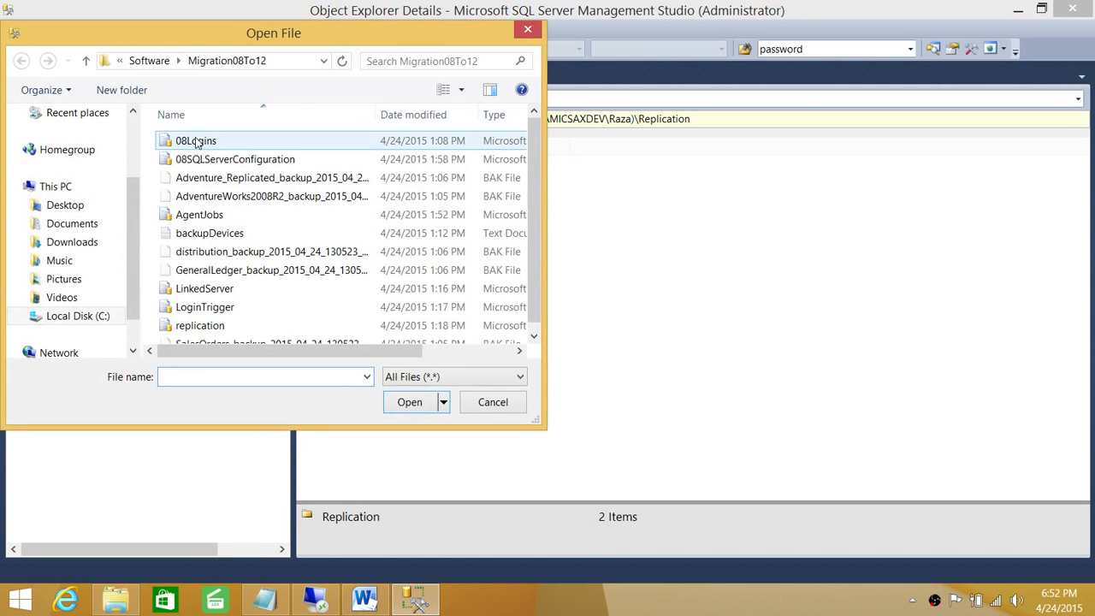
double_click(195, 141)
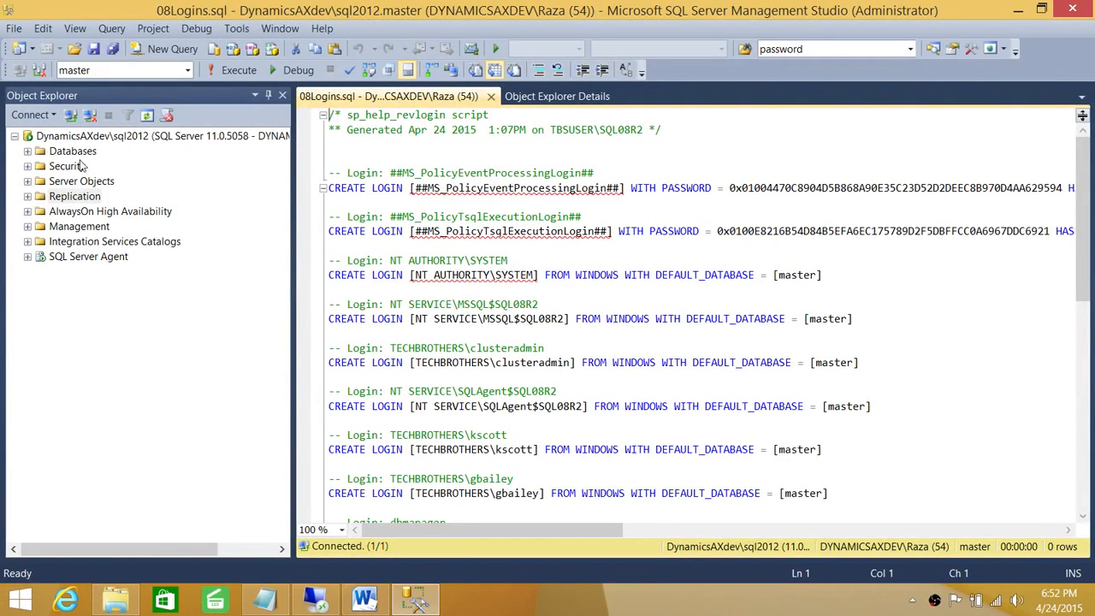
left_click(27, 151)
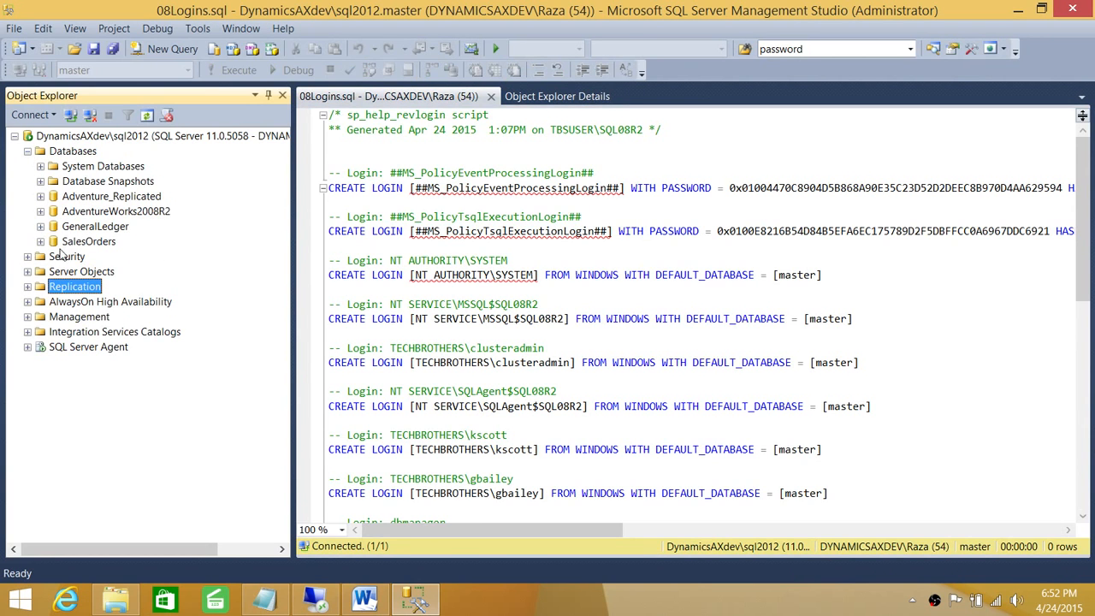
left_click(40, 241)
left_click(53, 362)
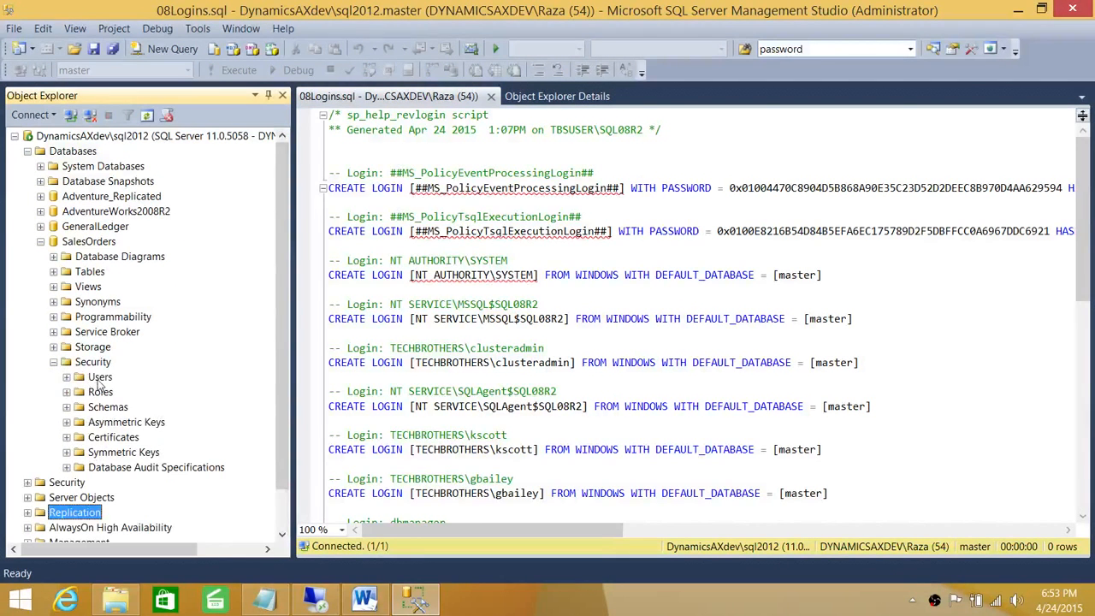
left_click(91, 377)
left_click(66, 377)
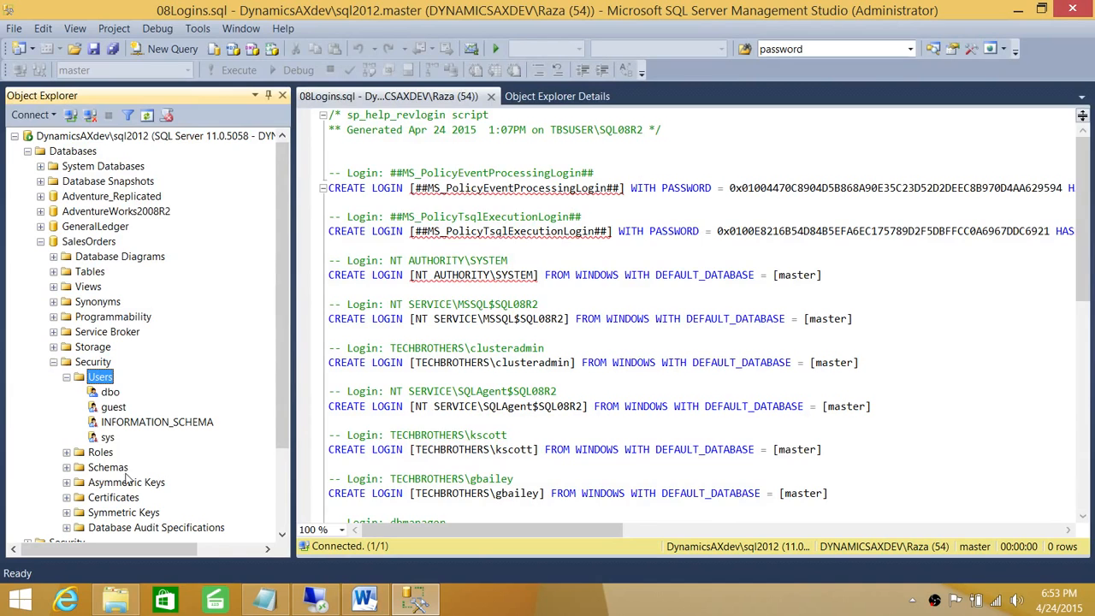
left_click(53, 361)
left_click(40, 241)
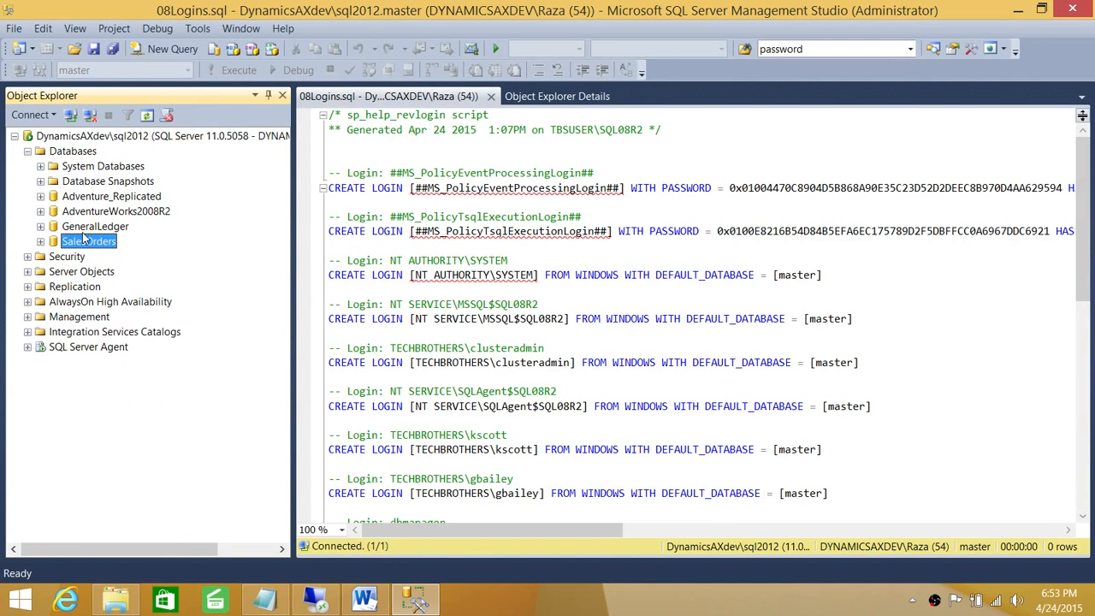
left_click(40, 226)
left_click(53, 347)
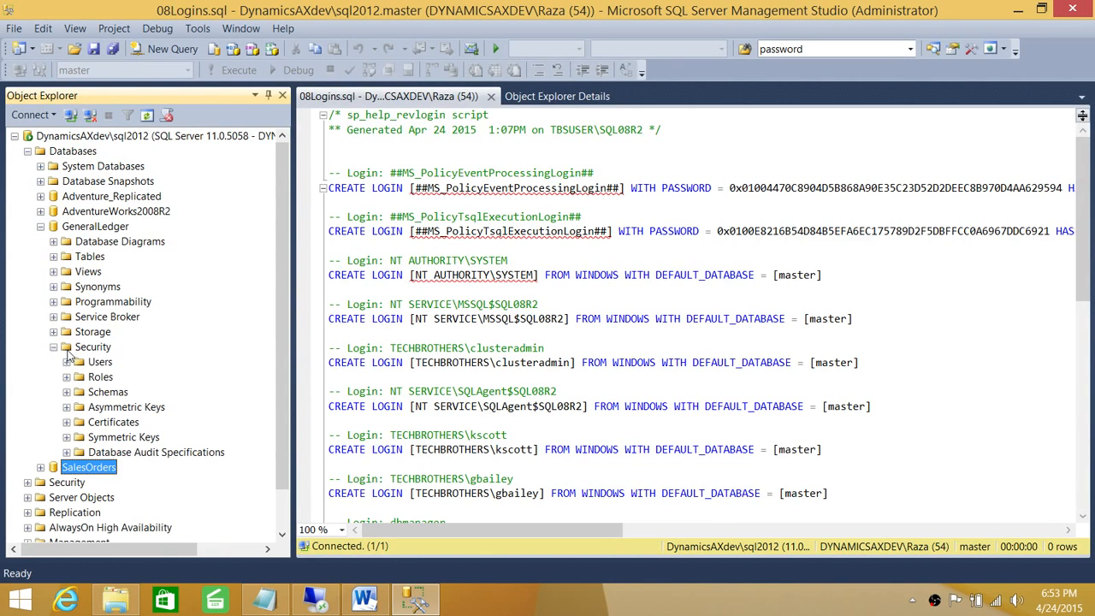
left_click(66, 362)
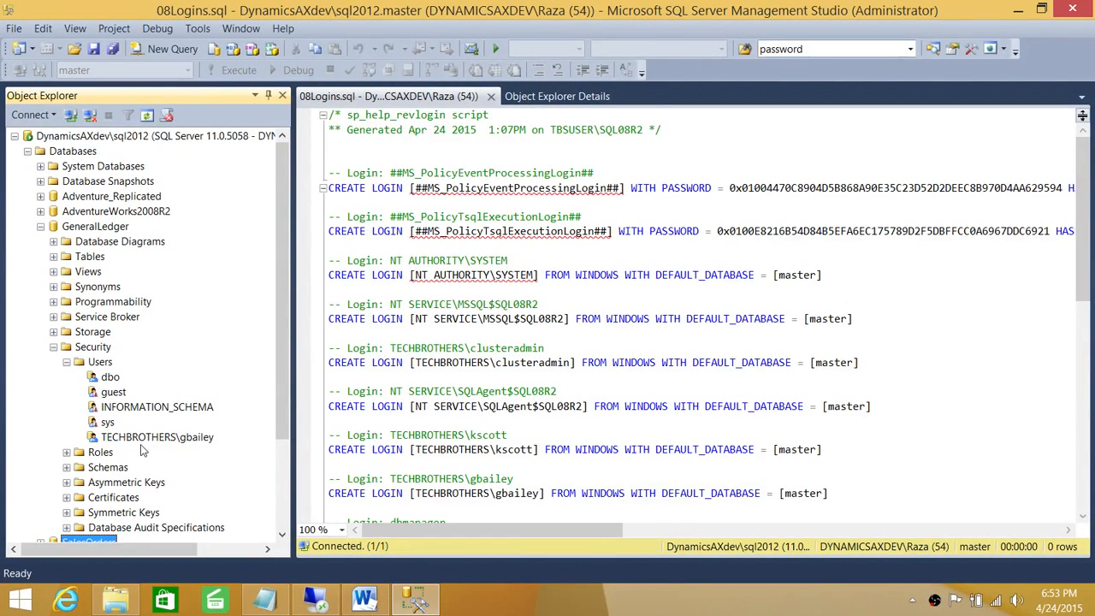
left_click(119, 438)
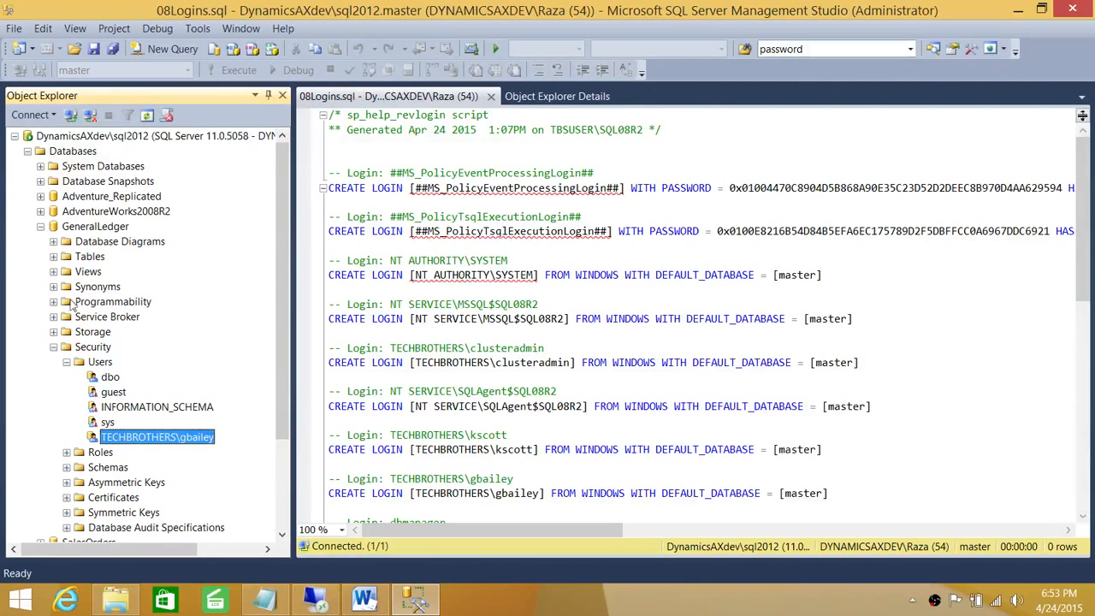
left_click(53, 347)
left_click(40, 226)
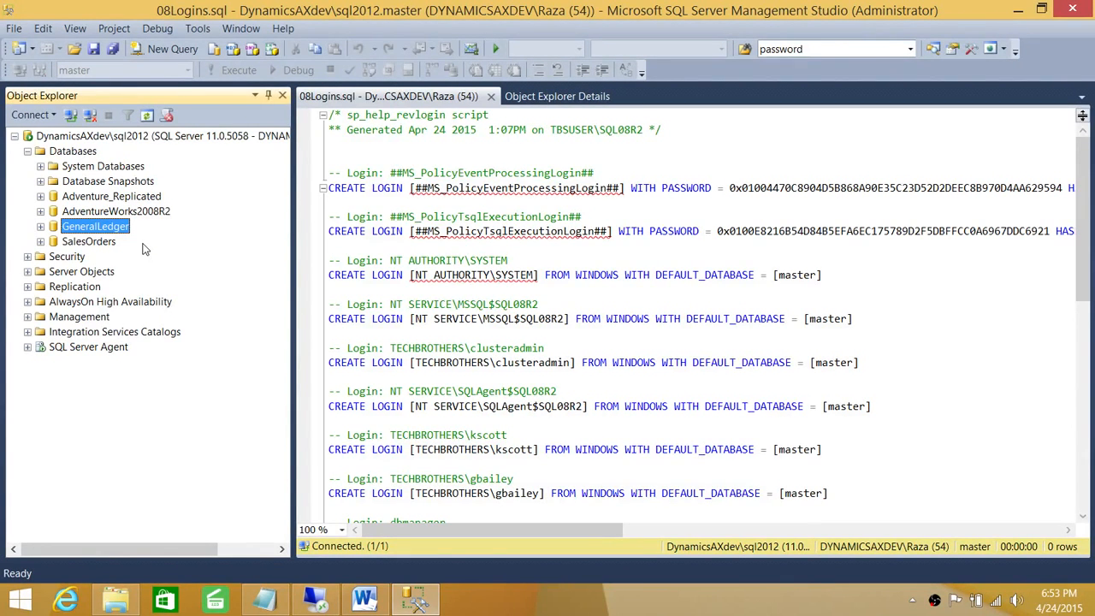
left_click(28, 150)
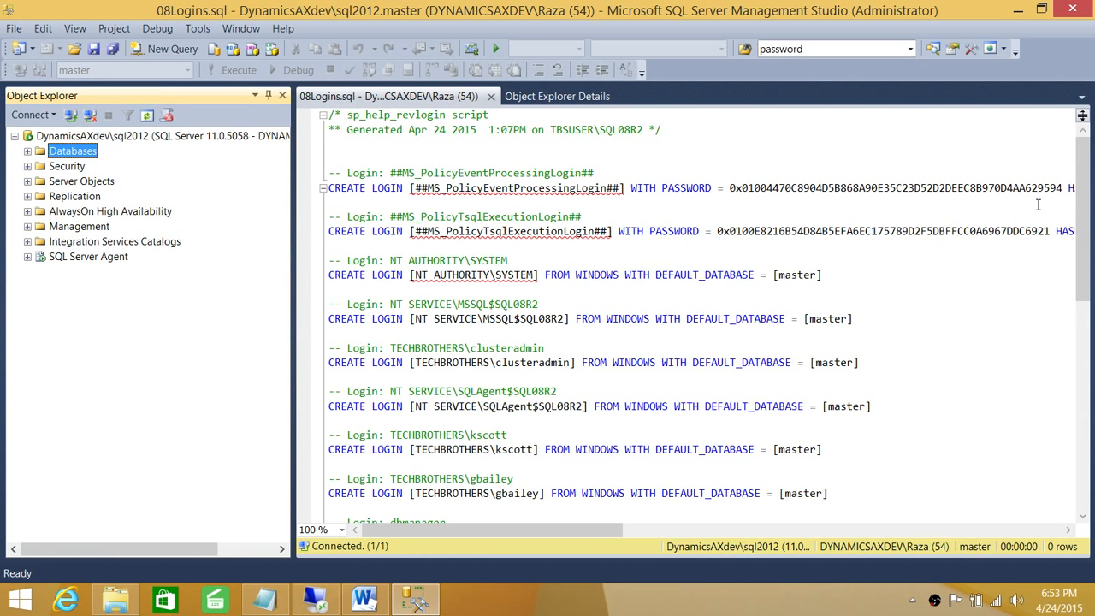
Step: Scroll the login script to find the dbmanager CREATE LOGIN line
mouse_move(1081, 191)
left_mouse_down()
mouse_move(1085, 240)
mouse_move(1086, 197)
left_mouse_up()
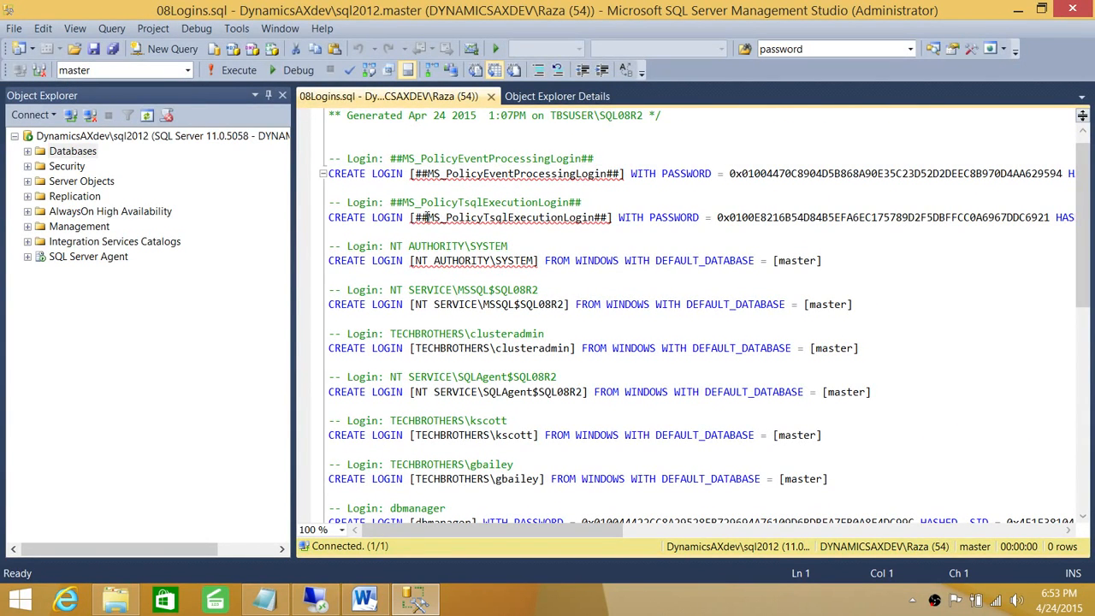
left_click(539, 261)
scroll(558, 283, "down", 6)
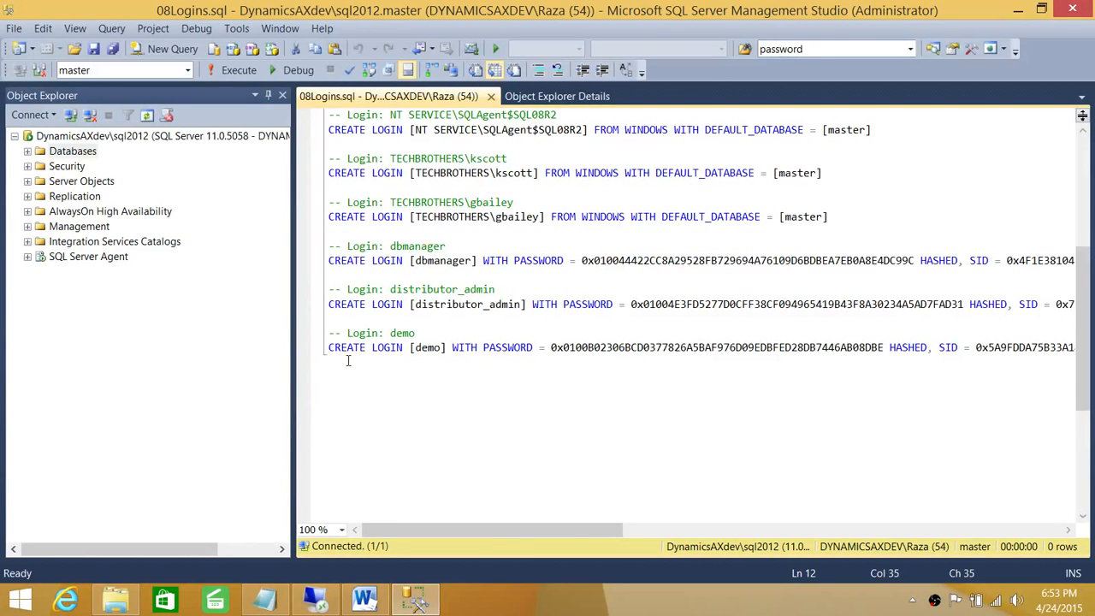
scroll(467, 332, "up", 1)
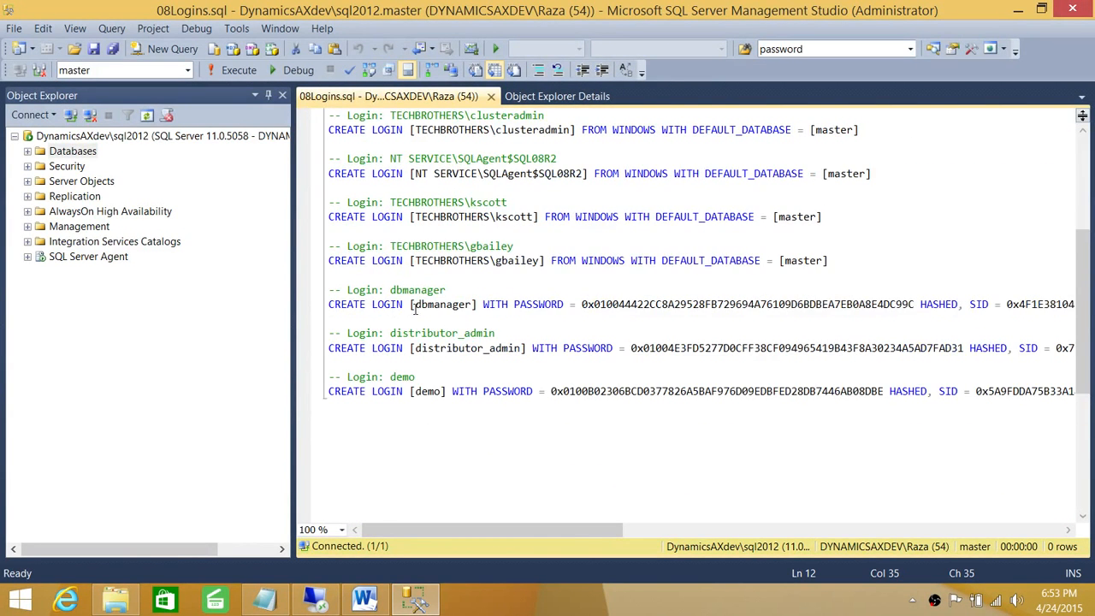
left_click_drag(476, 305, 419, 306)
left_click(418, 305)
Step: Highlight the dbmanager login name, then switch to the SQL08R2 remote desktop session
left_click_drag(550, 530, 436, 523)
left_click_drag(330, 304, 422, 305)
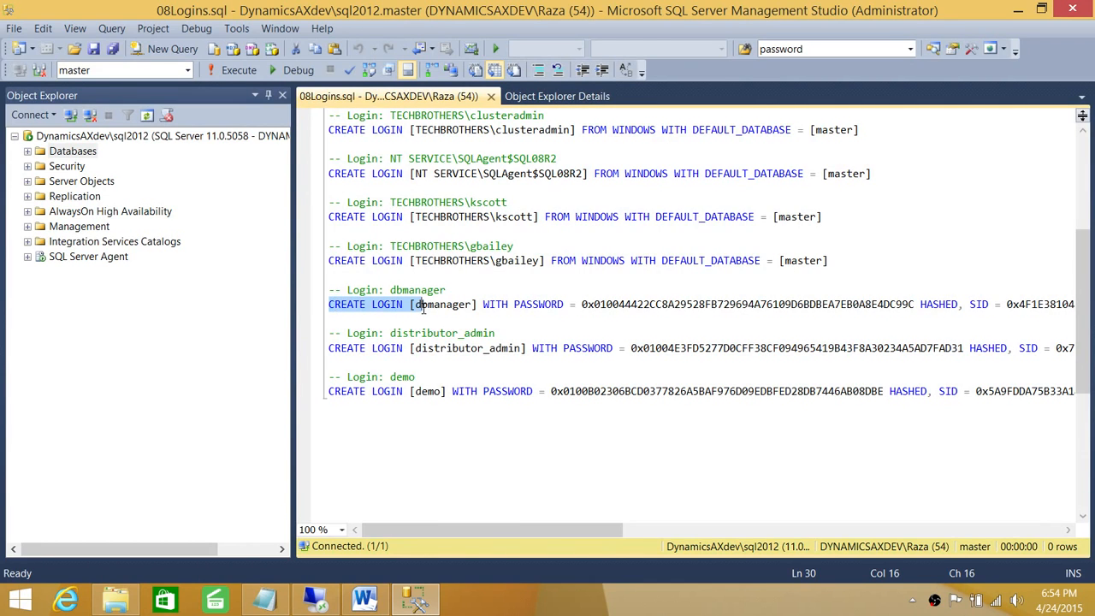
left_click(478, 305)
mouse_move(479, 529)
left_mouse_down()
mouse_move(747, 536)
mouse_move(466, 532)
left_mouse_up()
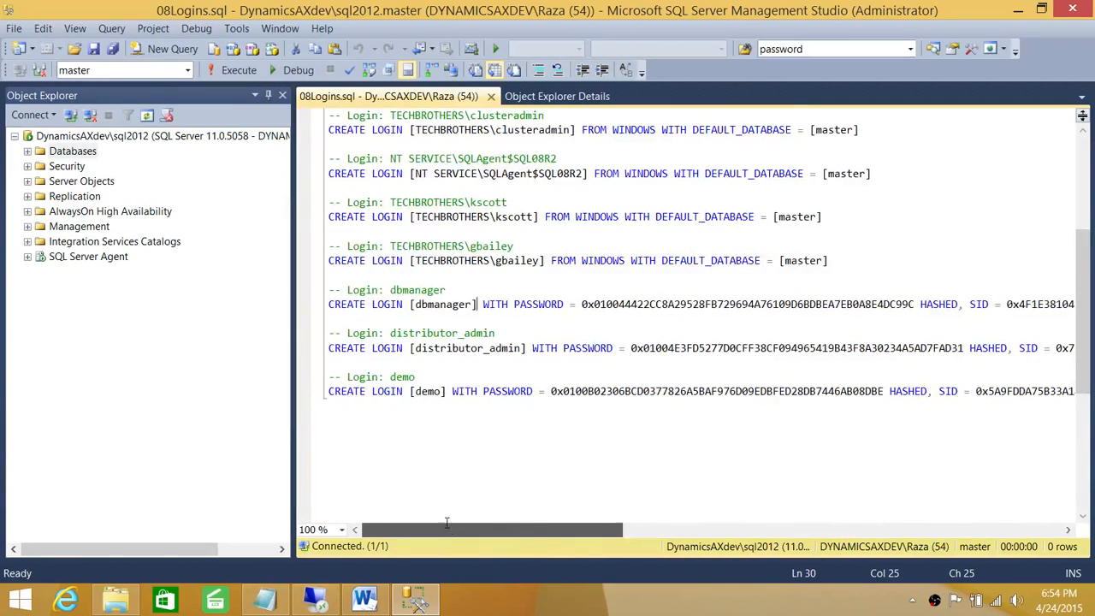
left_click_drag(471, 304, 418, 310)
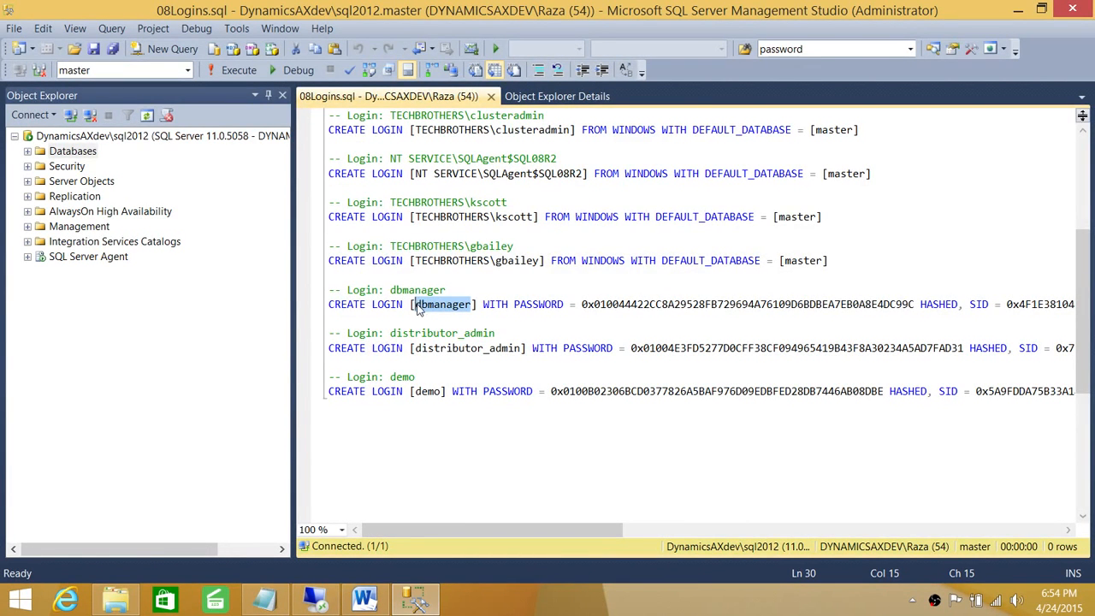
left_click(328, 604)
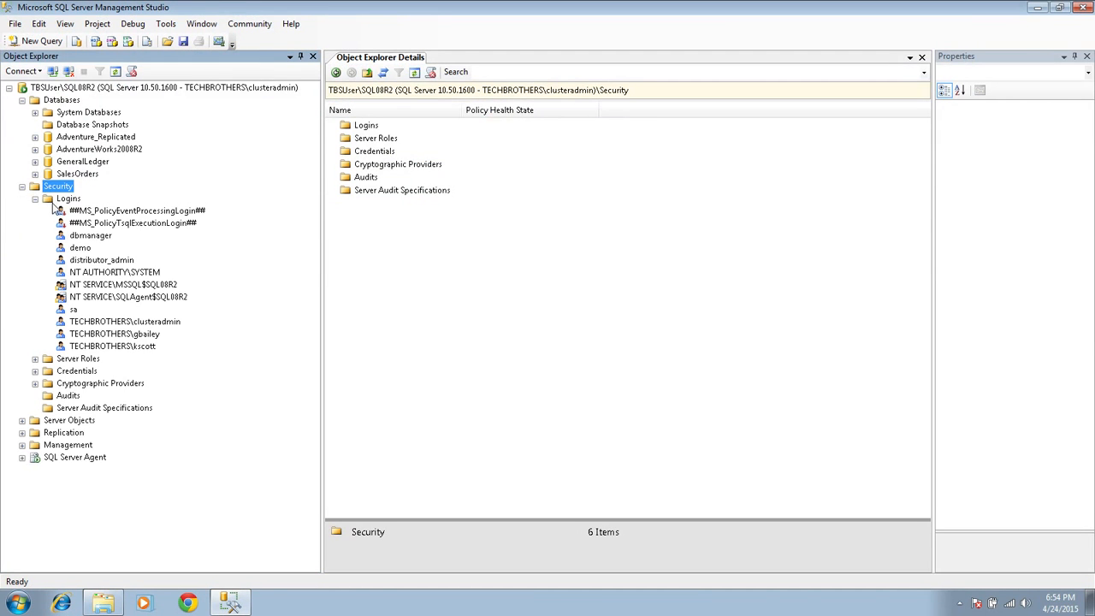
Step: On SQL08R2, review dbmanager's User Mapping and Server Roles, cancel, and return to the sql2012 script
left_click(22, 186)
left_click(82, 238)
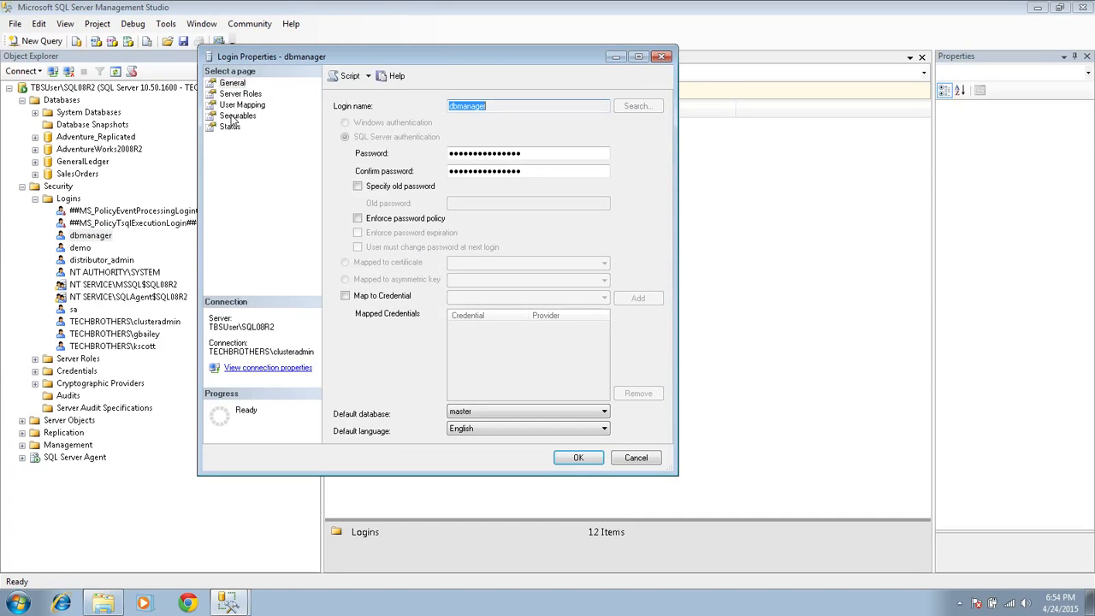
left_click(242, 104)
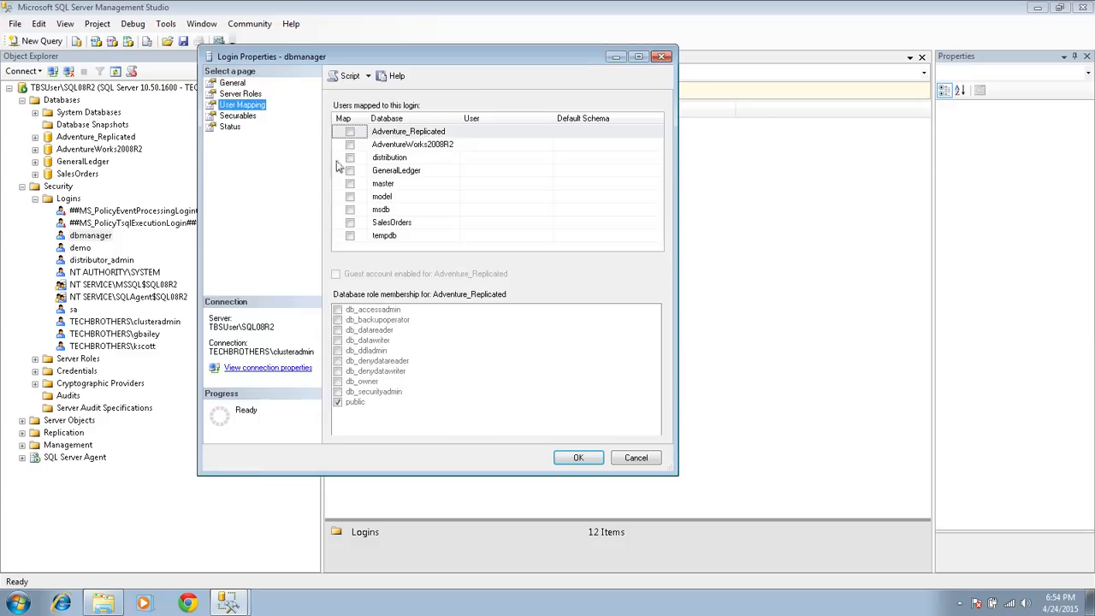
left_click(231, 94)
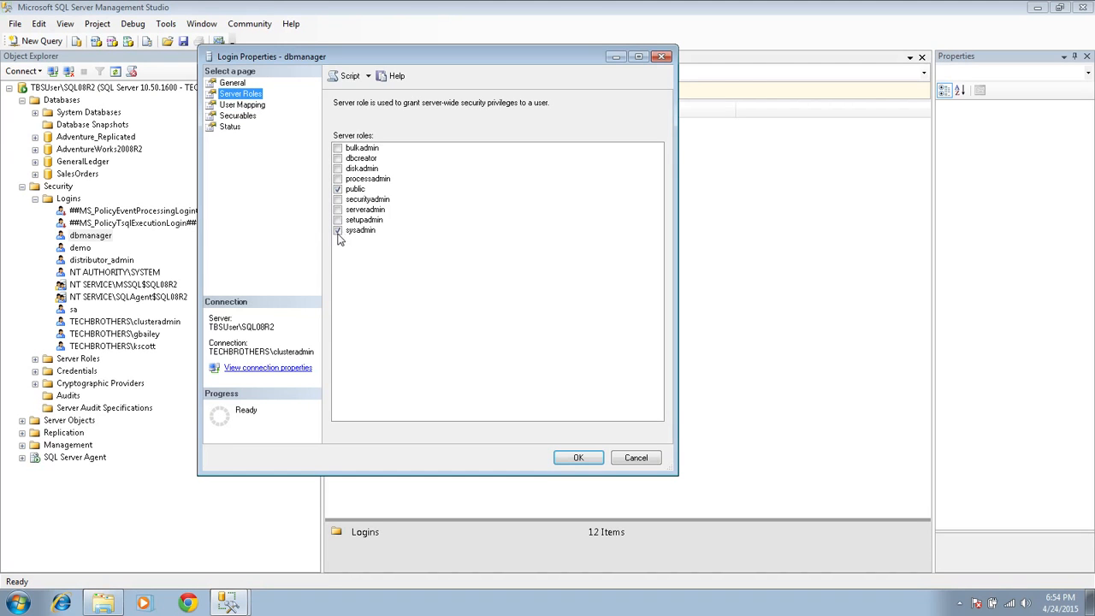
left_click(656, 459)
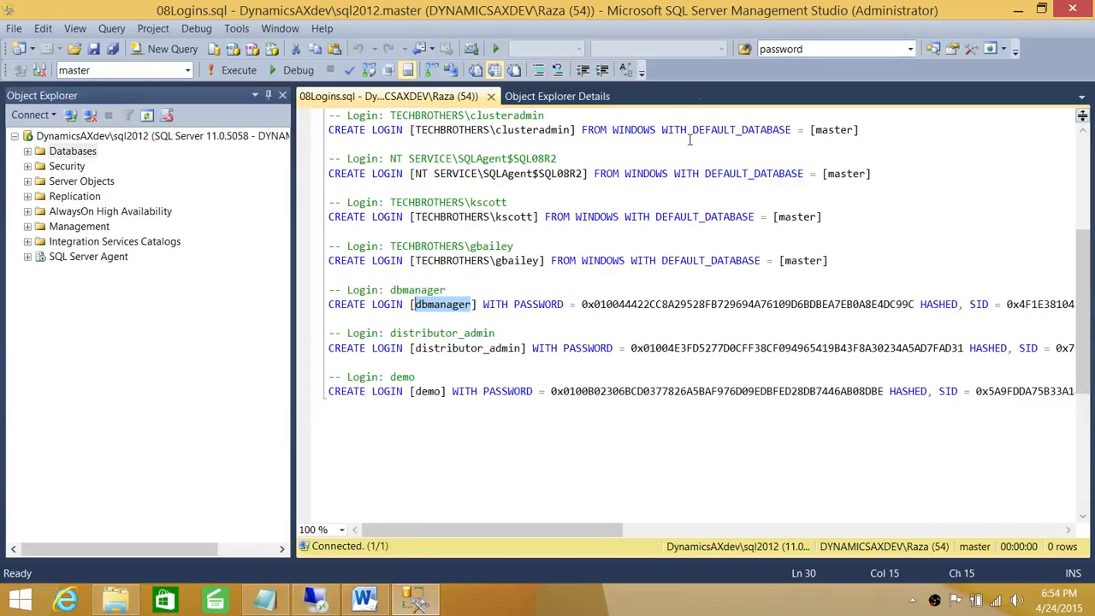
left_click(524, 362)
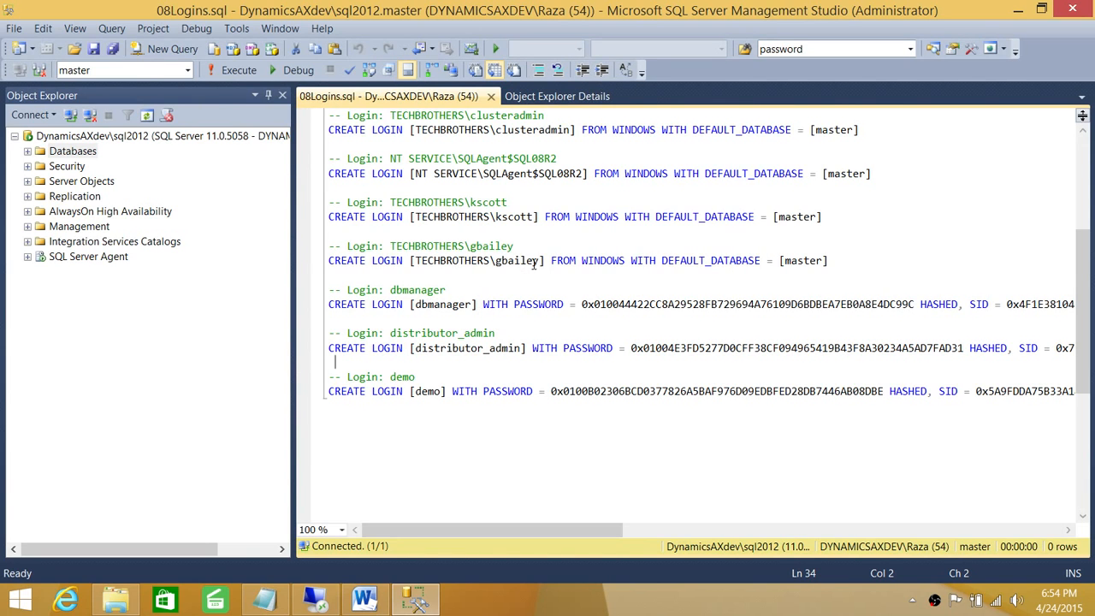
left_click_drag(544, 260, 365, 261)
left_click(426, 261)
left_click(27, 151)
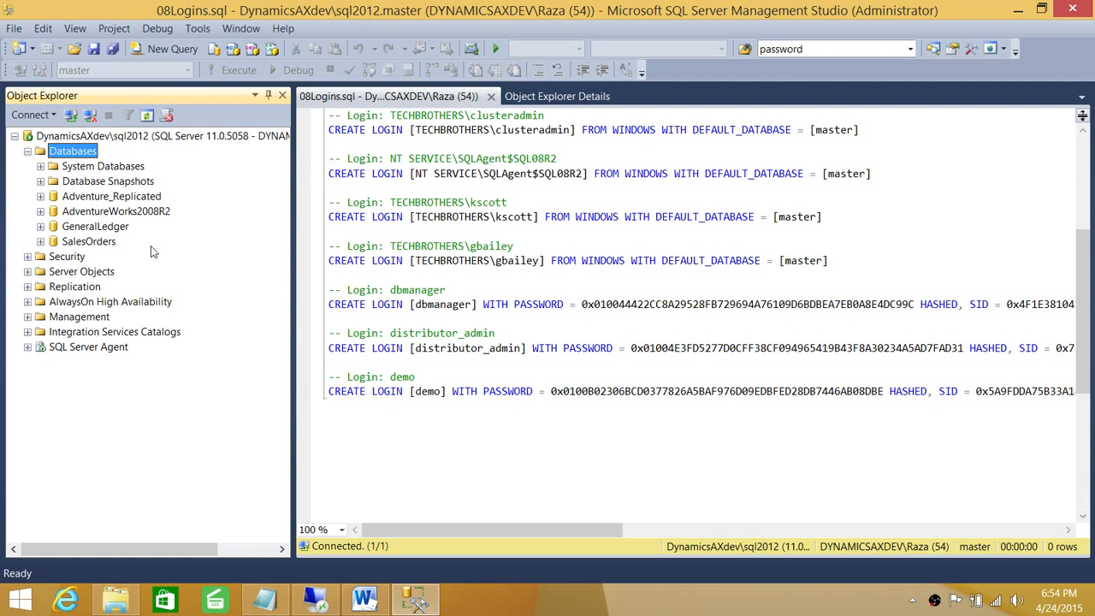
left_click(27, 151)
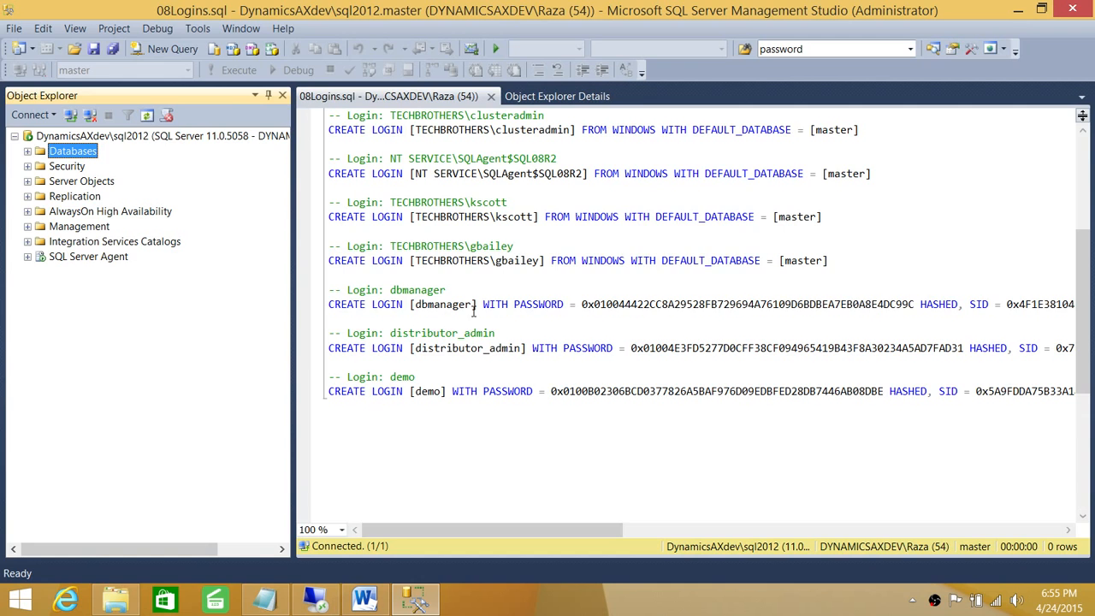
left_click_drag(479, 304, 409, 304)
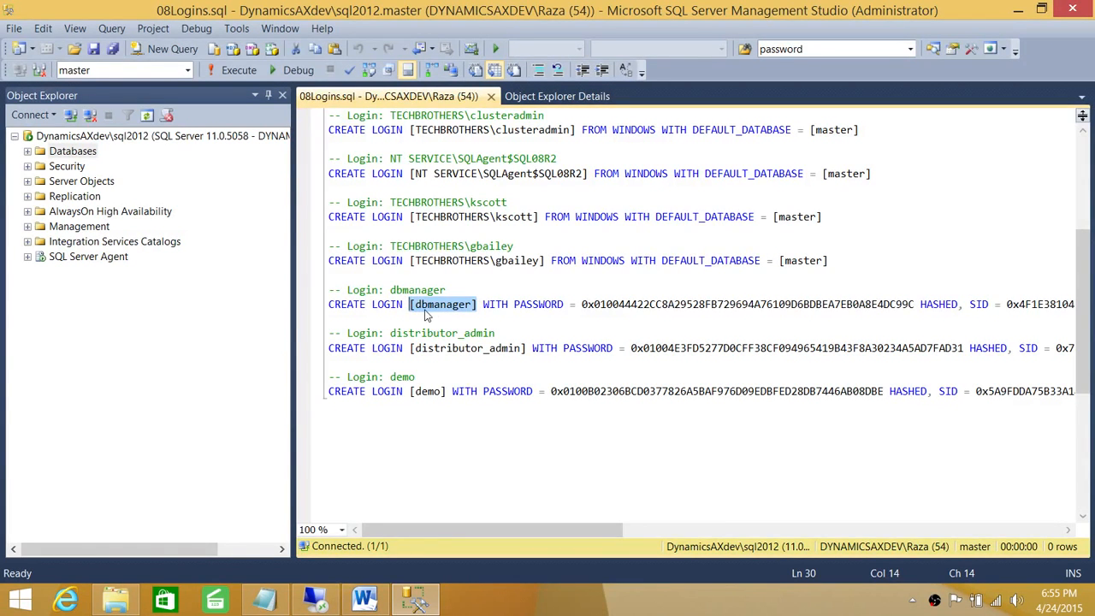
left_click(477, 303)
left_click_drag(411, 304, 474, 303)
left_click(502, 290)
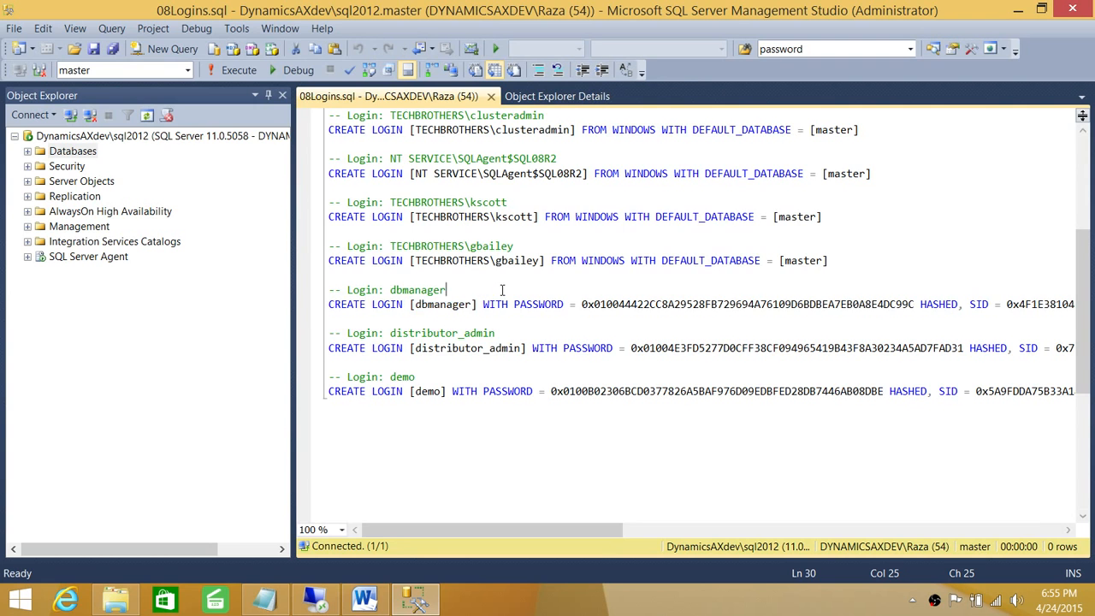
scroll(530, 308, "up", 5)
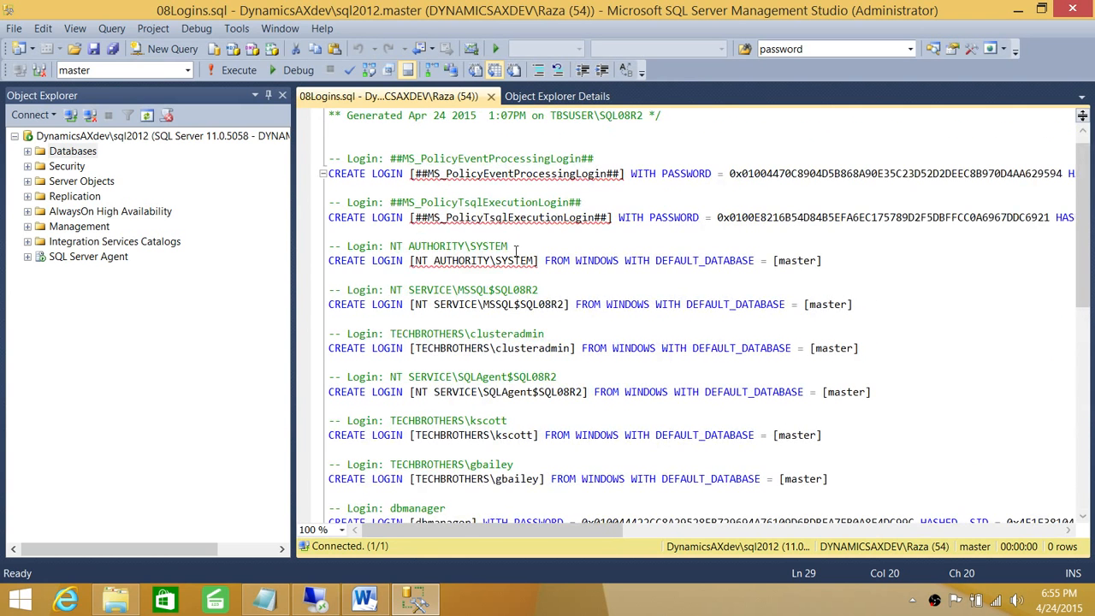
scroll(516, 249, "up", 1)
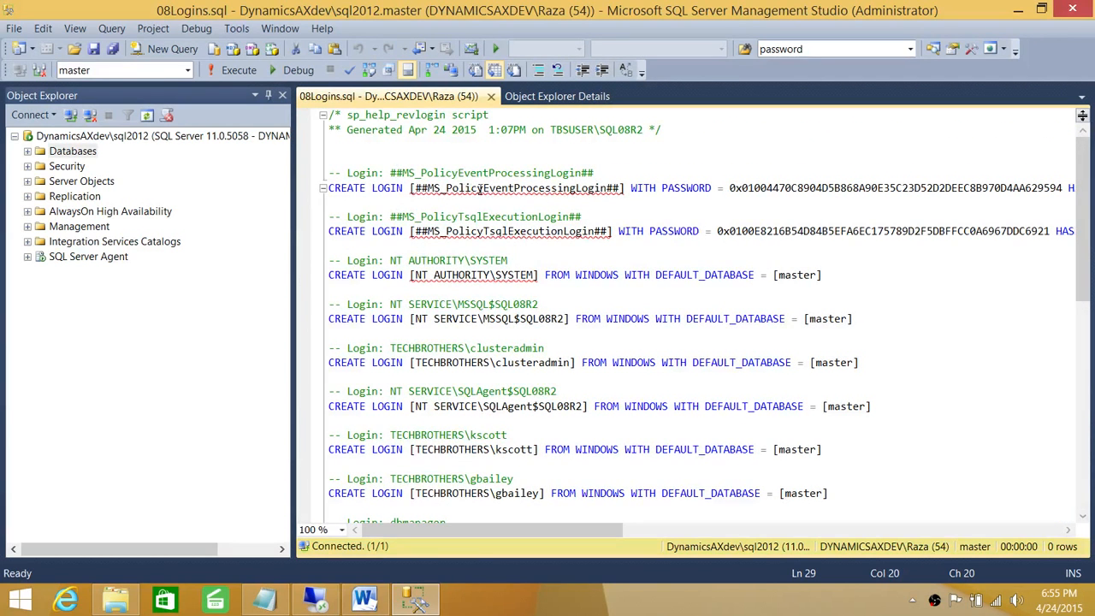
Step: Comment out the NT AUTHORITY\SYSTEM, ##MS_PolicyTsqlExecutionLogin## and ##MS_PolicyEventProcessingLogin## lines with --
left_click(329, 276)
type("--")
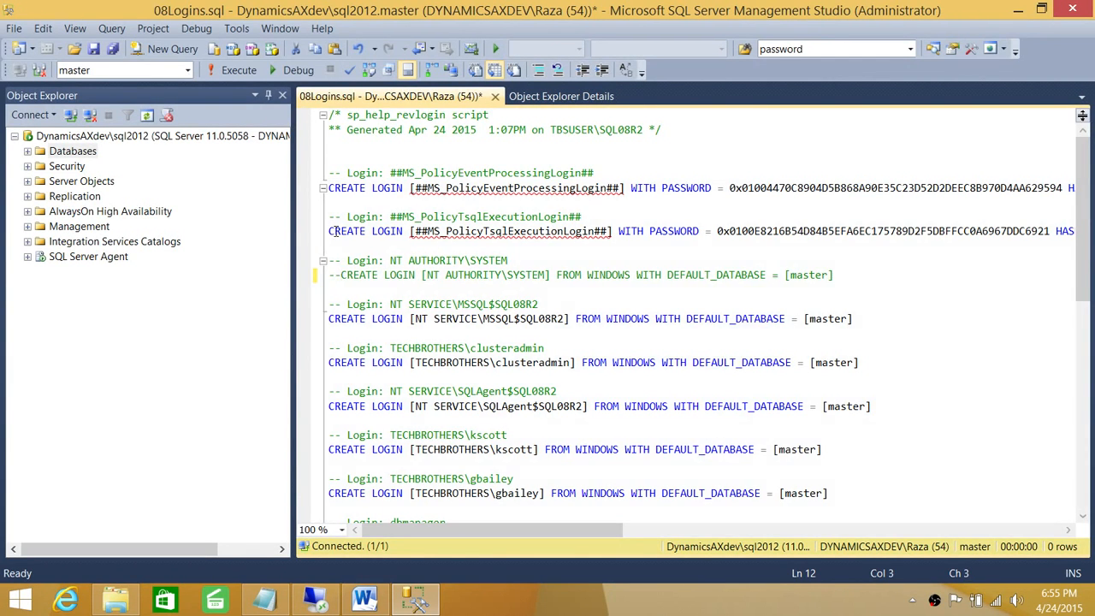
left_click(332, 231)
type("--")
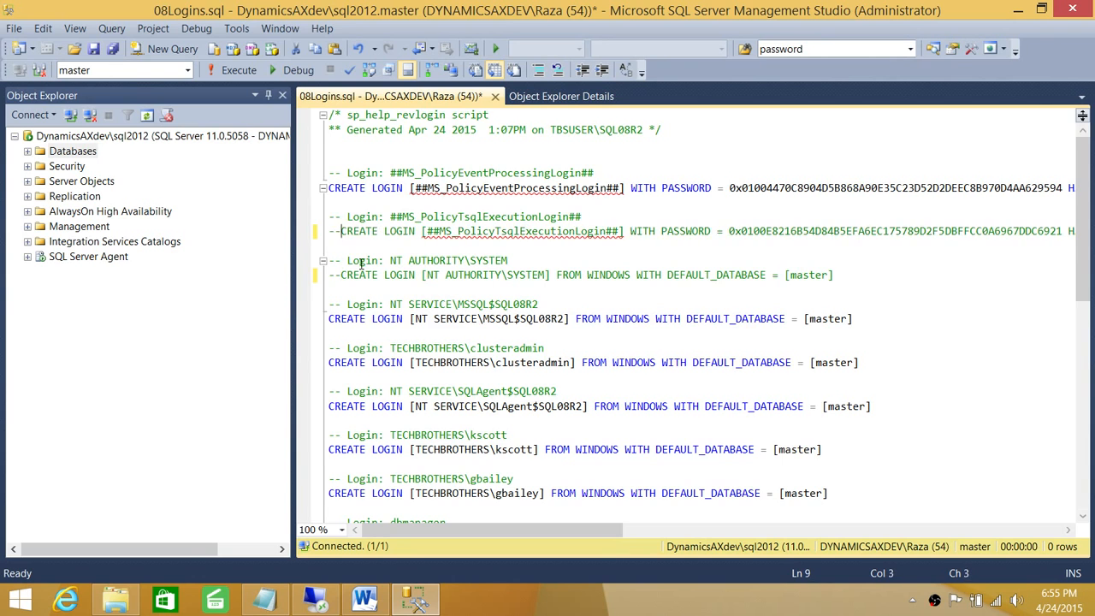
left_click(332, 188)
type("--")
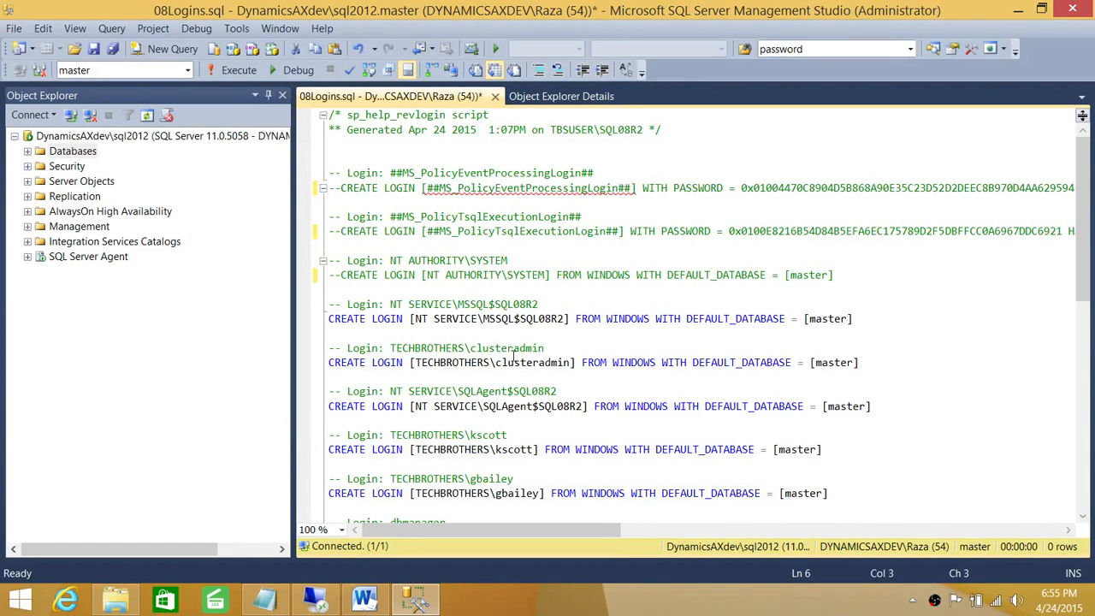
Step: Comment out the NT SERVICE\MSSQL$SQL08R2 and NT SERVICE\SQLAgent$SQL08R2 login lines with --
left_click(331, 319)
type("--")
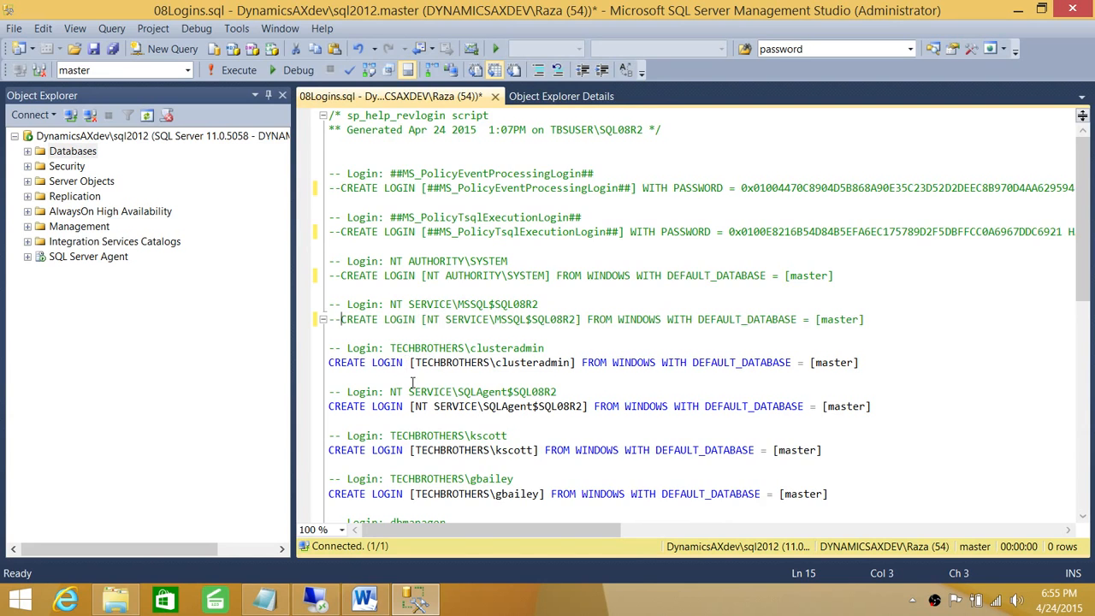
scroll(449, 374, "down", 2)
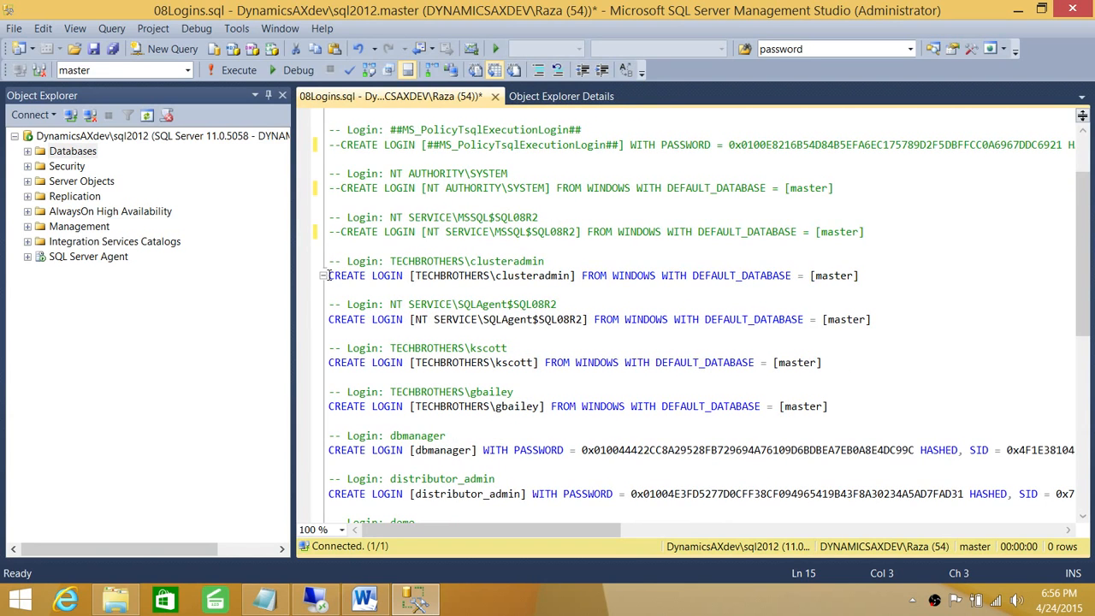
left_click(331, 319)
type("--")
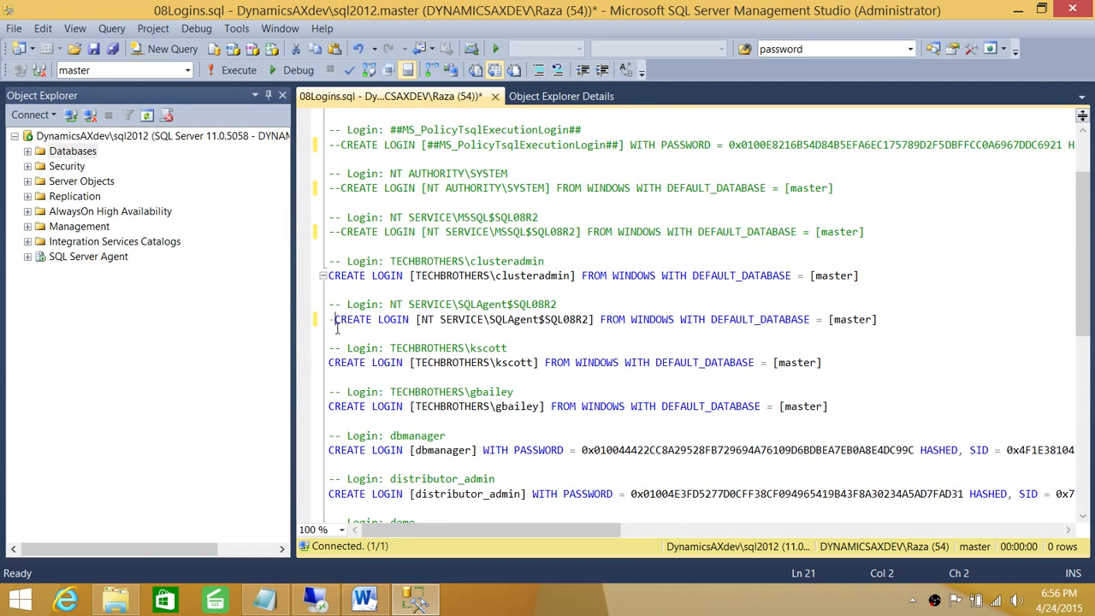
scroll(622, 390, "down", 2)
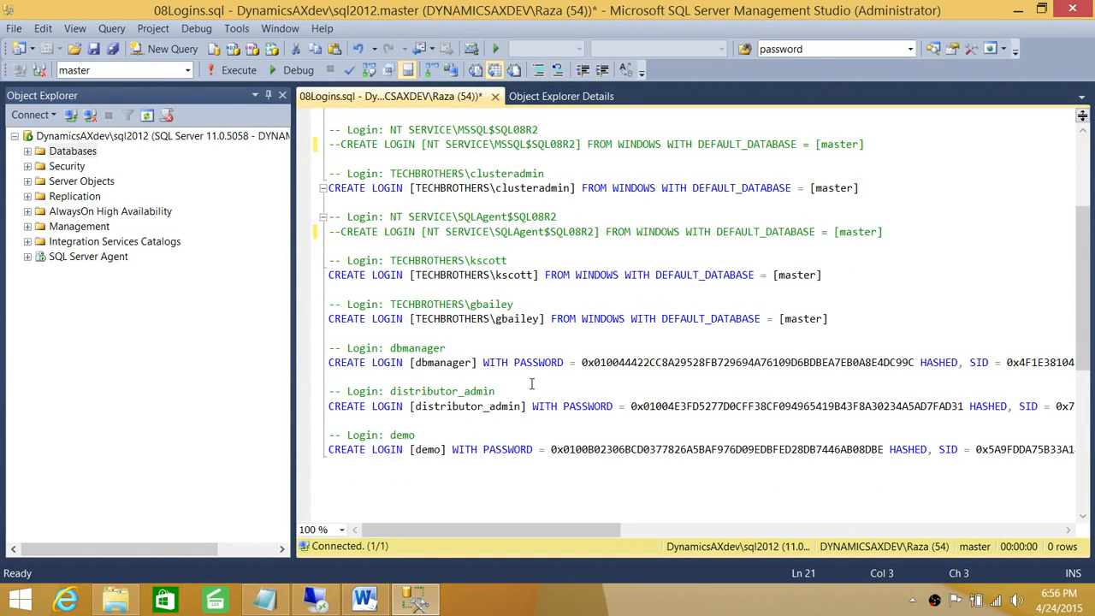
scroll(531, 384, "up", 3)
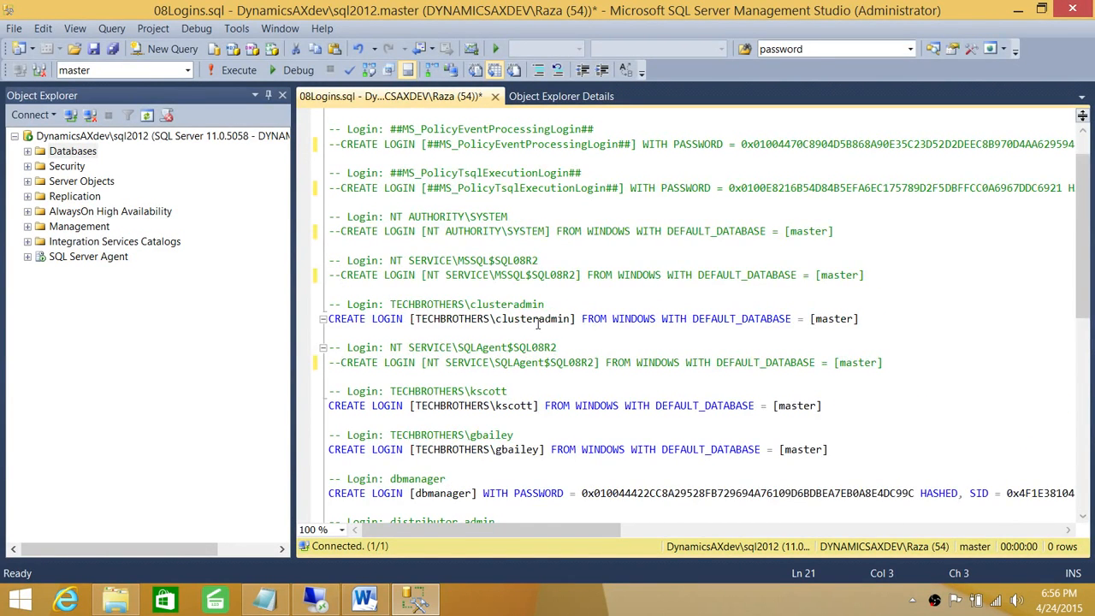
scroll(528, 334, "up", 1)
scroll(626, 366, "down", 4)
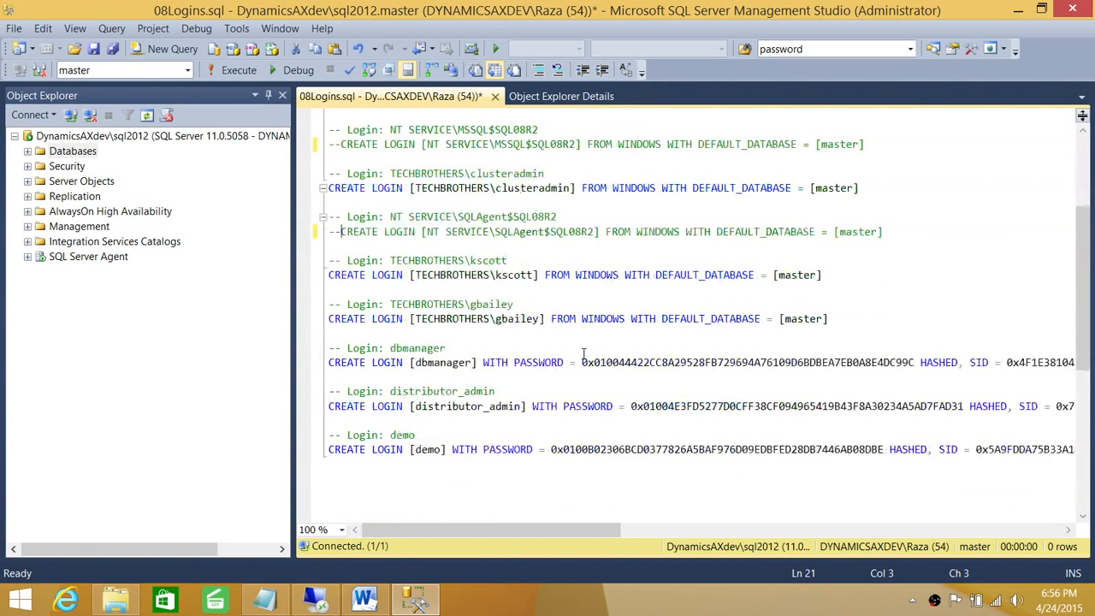
Step: Execute the edited login script on sql2012 and close it without saving
left_click(232, 70)
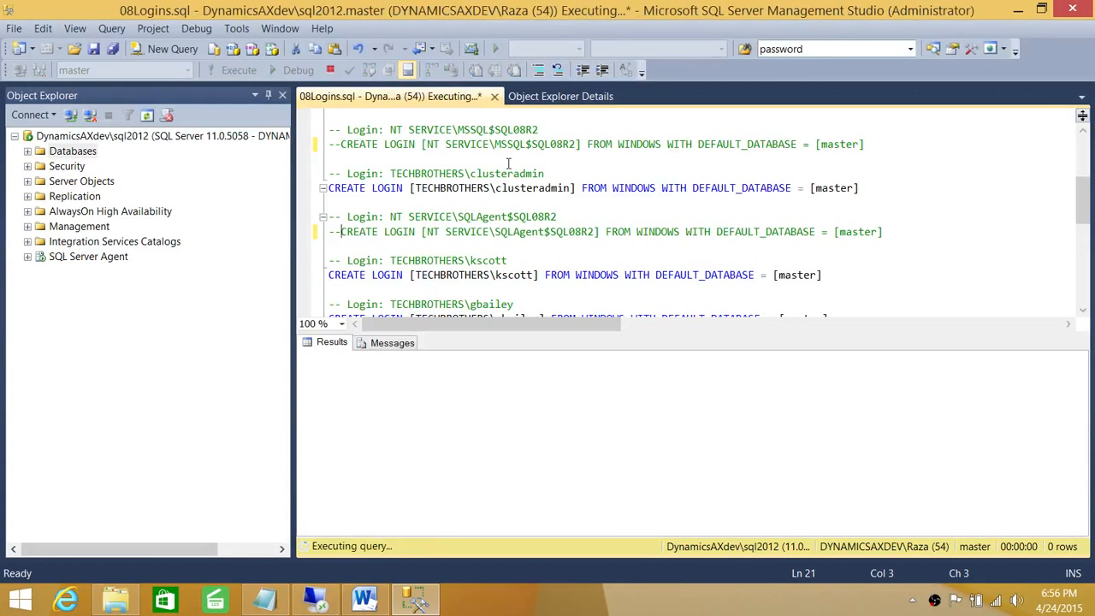
left_click(494, 96)
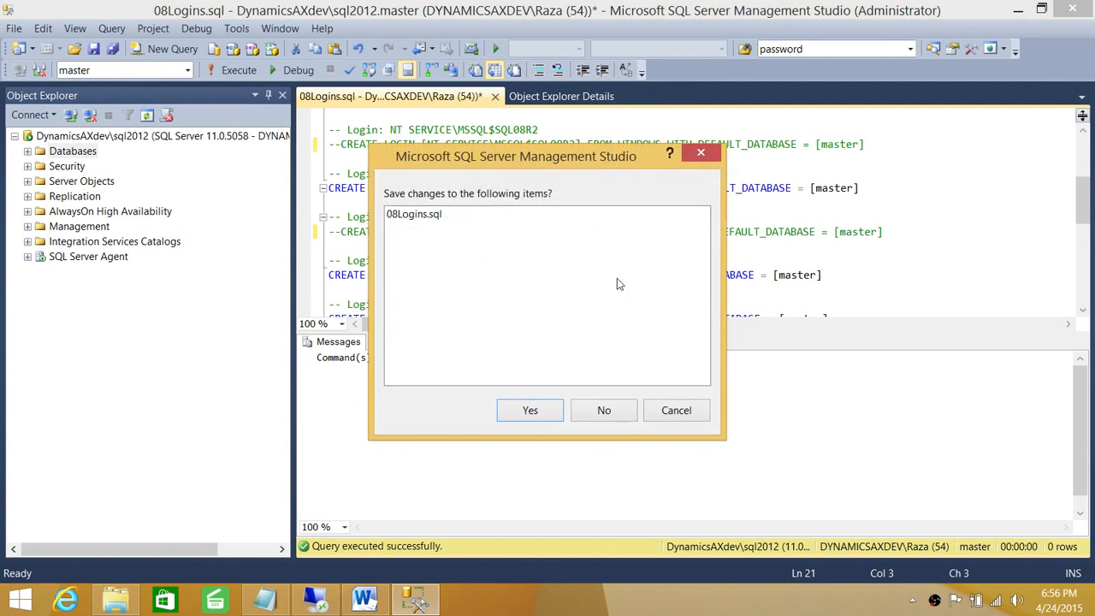
left_click(606, 409)
Step: Refresh Security > Logins to show the migrated distributor_admin, demo and dbmanager logins
left_click(28, 145)
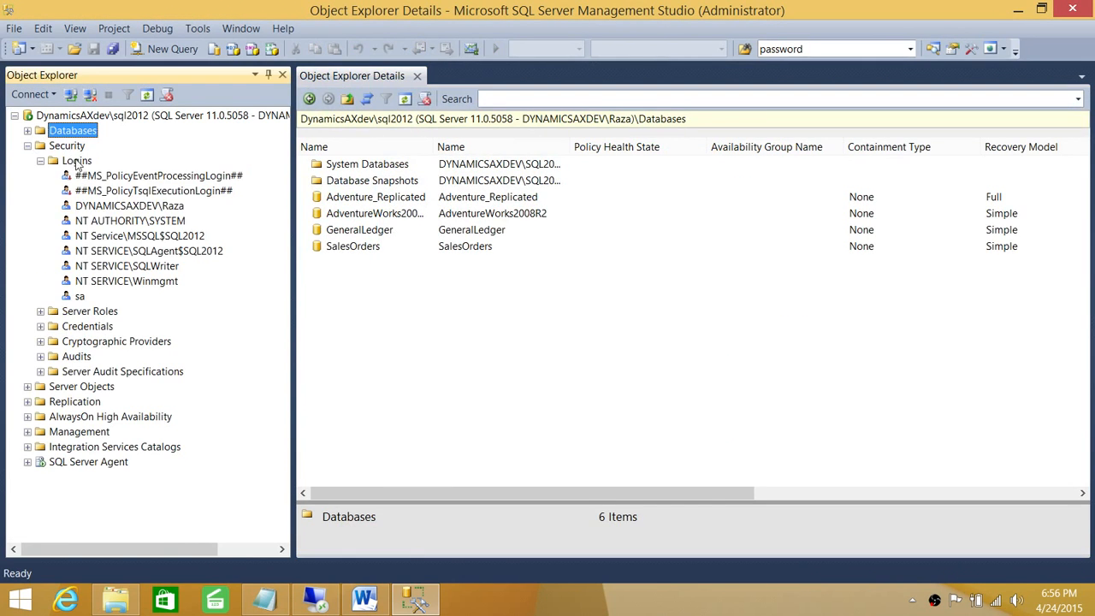
right_click(77, 163)
left_click(119, 245)
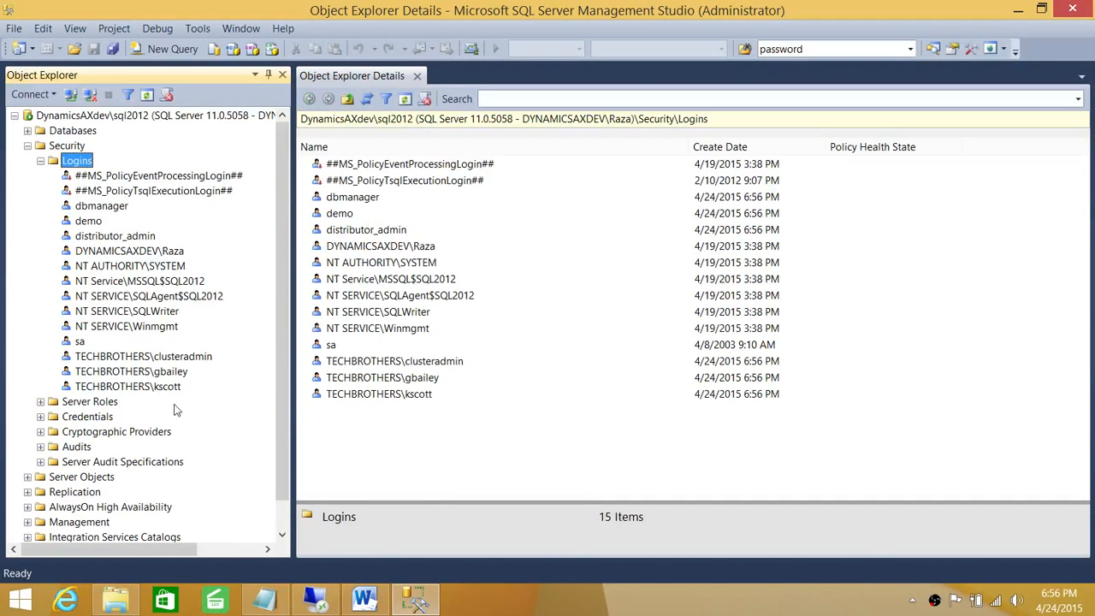
left_click(100, 238)
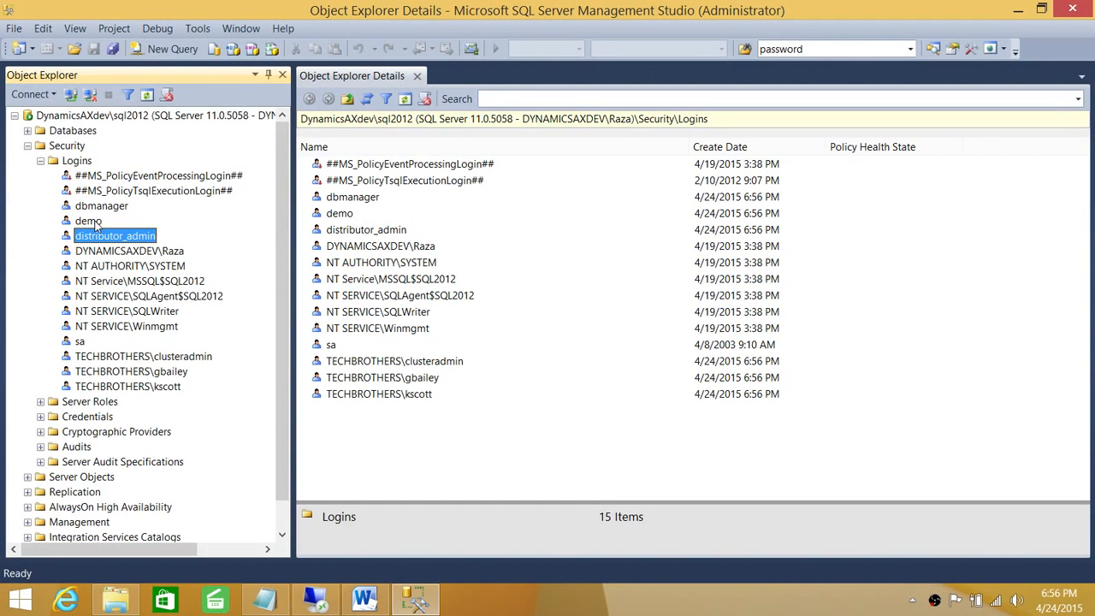
left_click(96, 223)
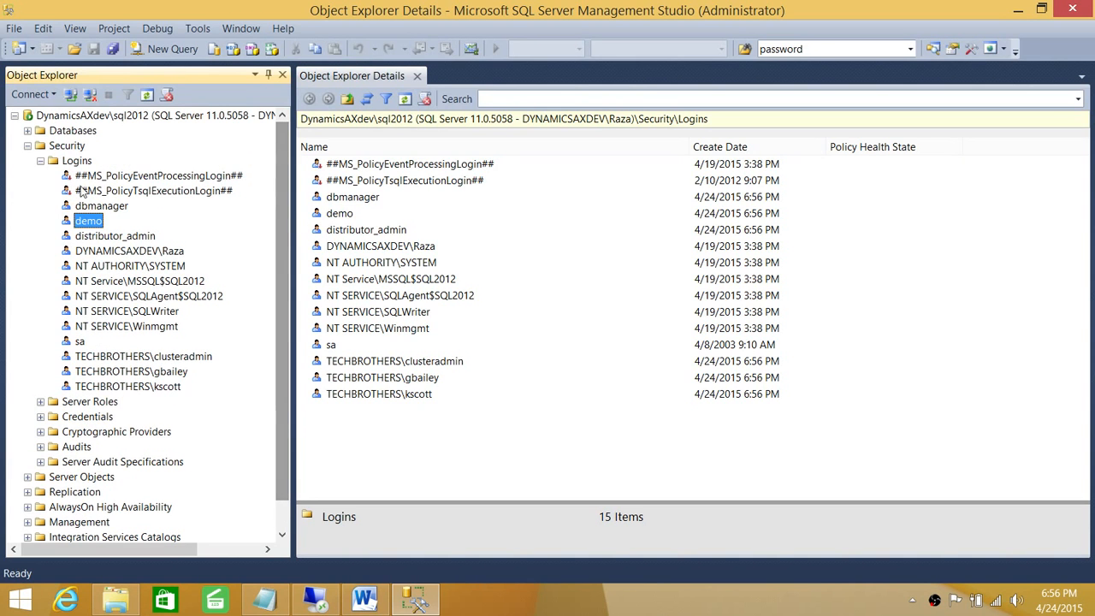
left_click(40, 162)
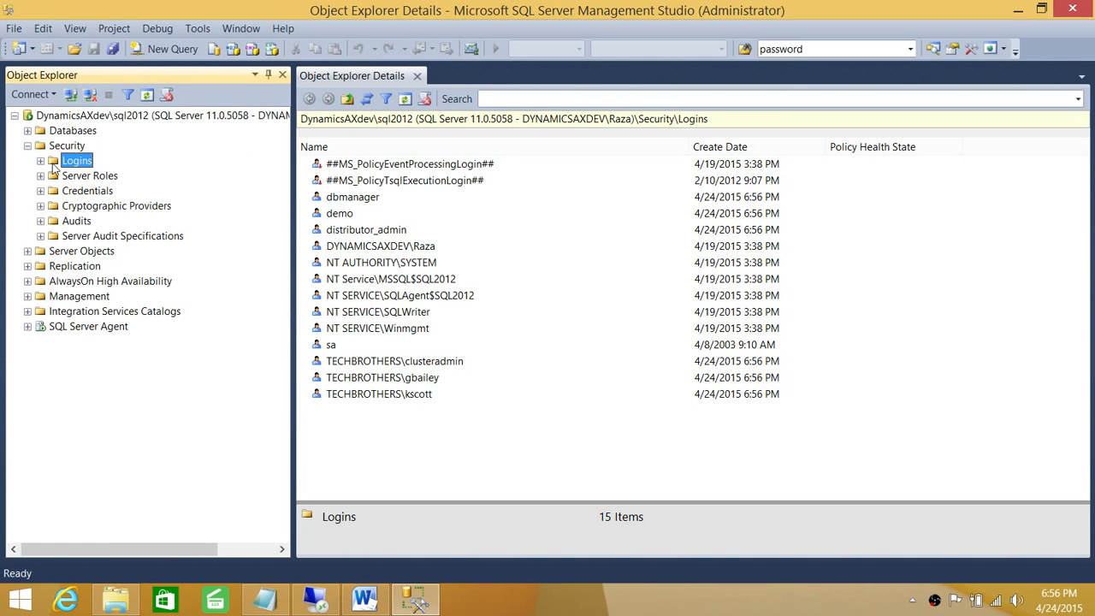
left_click(40, 161)
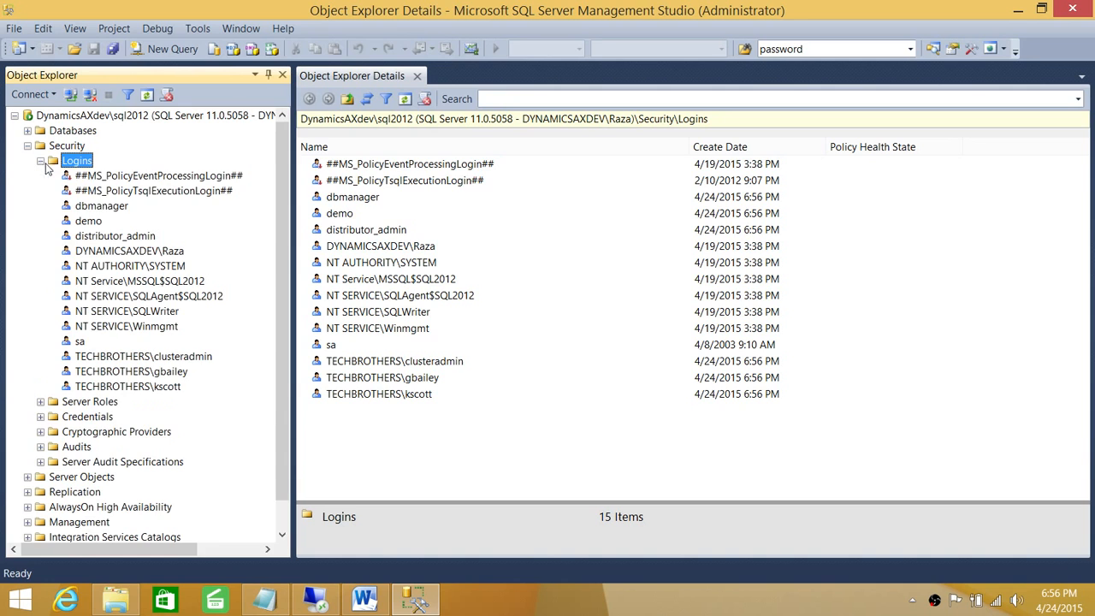
left_click(110, 207)
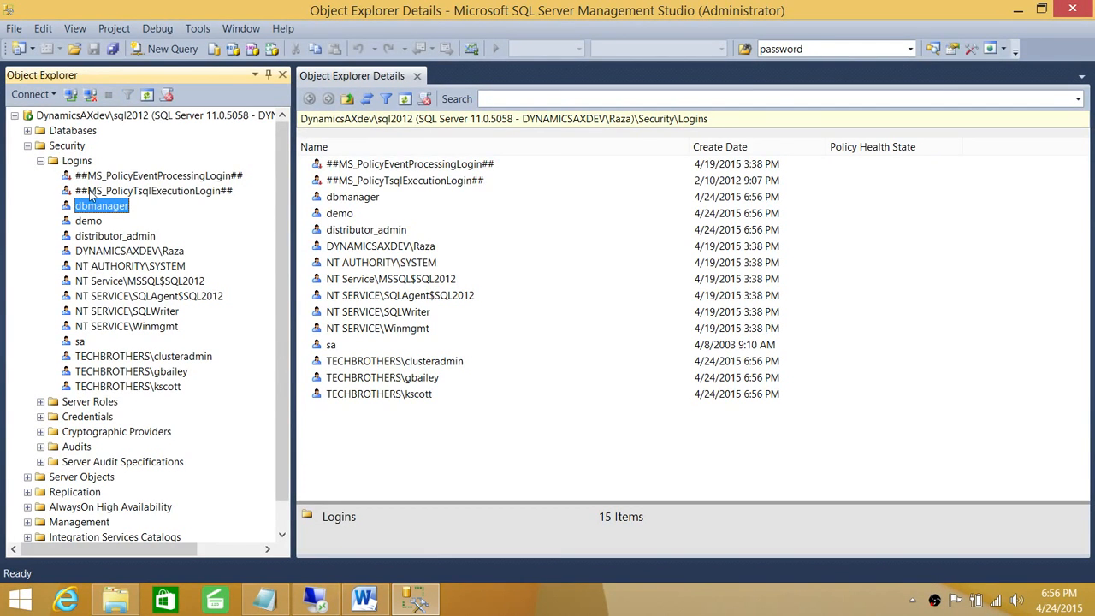
left_click(40, 161)
Step: Connect a new Database Engine session as dbmanager using SQL Server Authentication
left_click(31, 94)
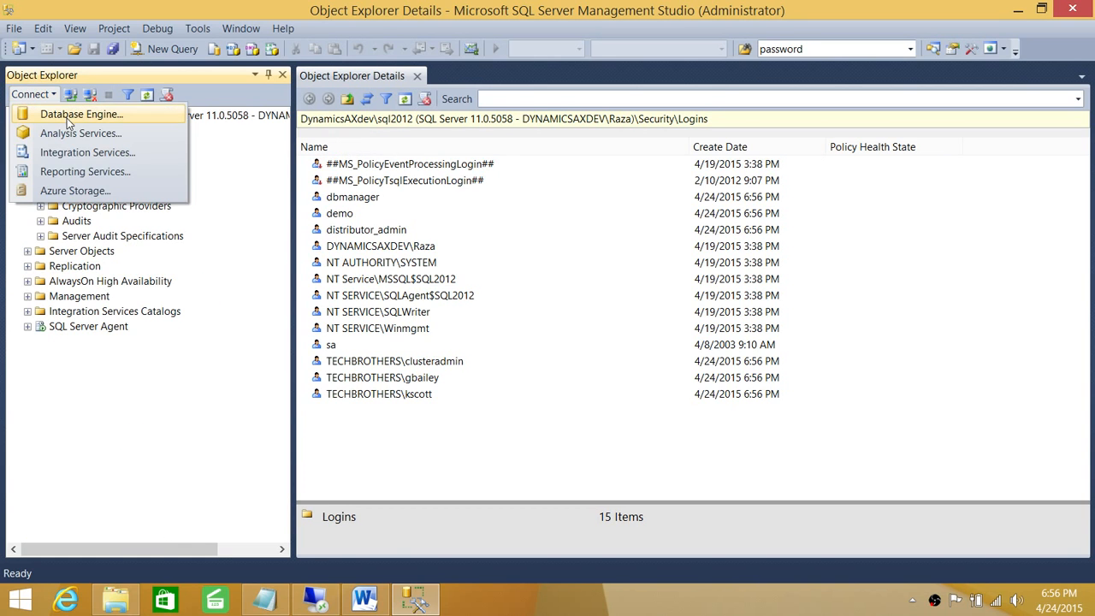
left_click(69, 117)
left_click(640, 224)
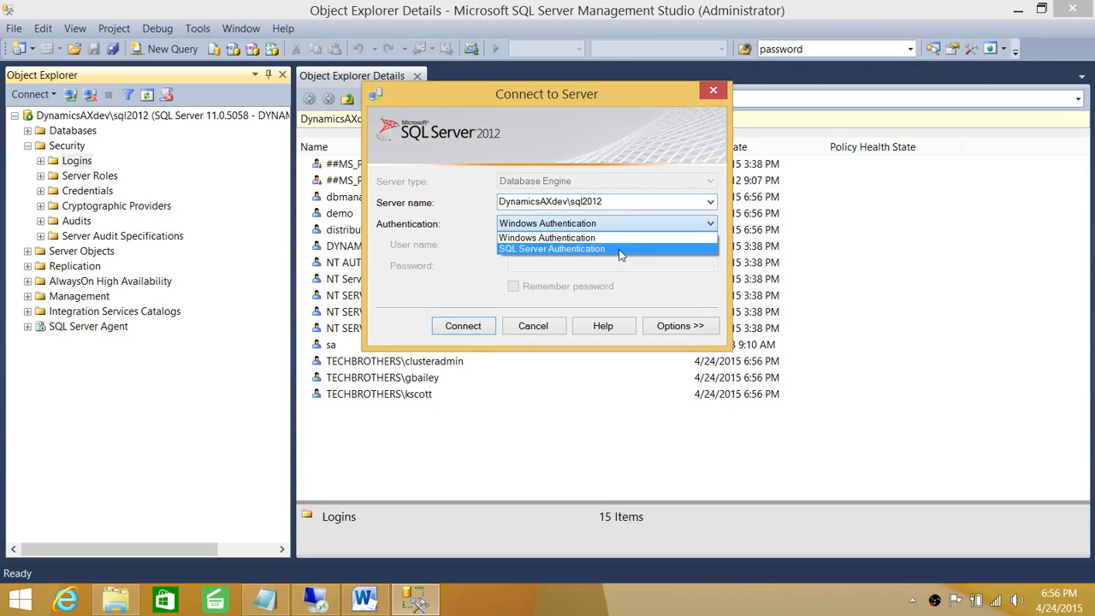
left_click(622, 249)
left_click(530, 263)
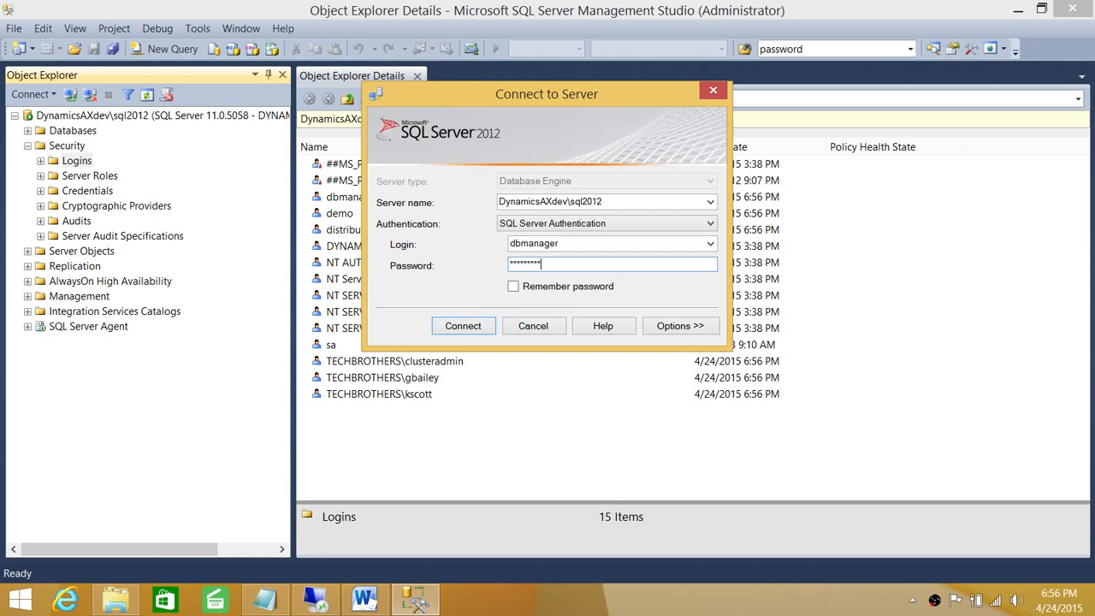
key("Return")
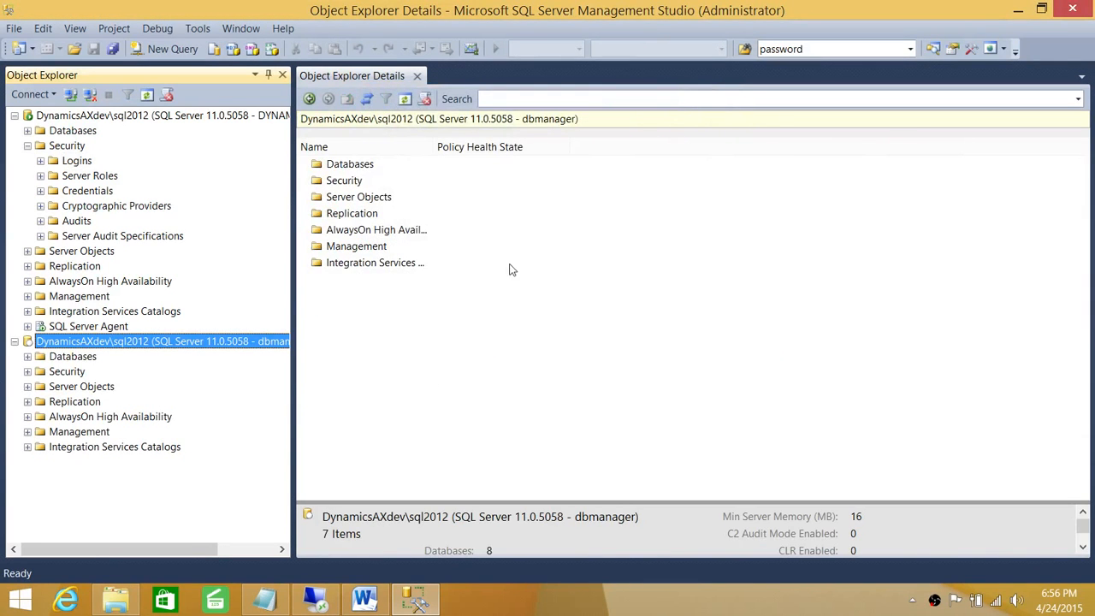
Step: Try opening GeneralLedger as dbmanager, dismiss the inaccessible-database error, and disconnect
left_click(28, 355)
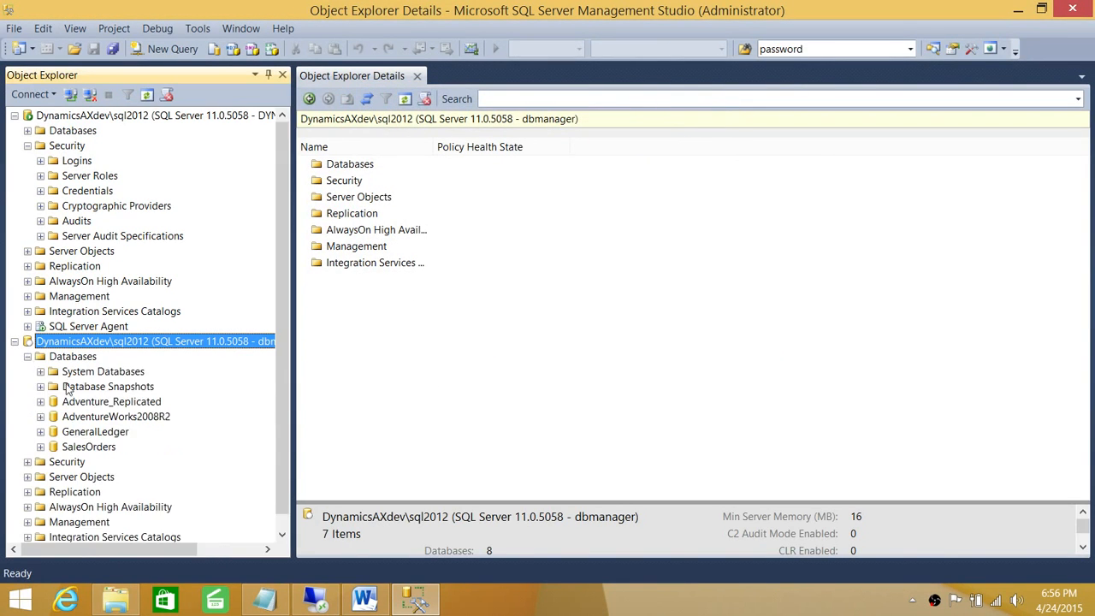
left_click(41, 431)
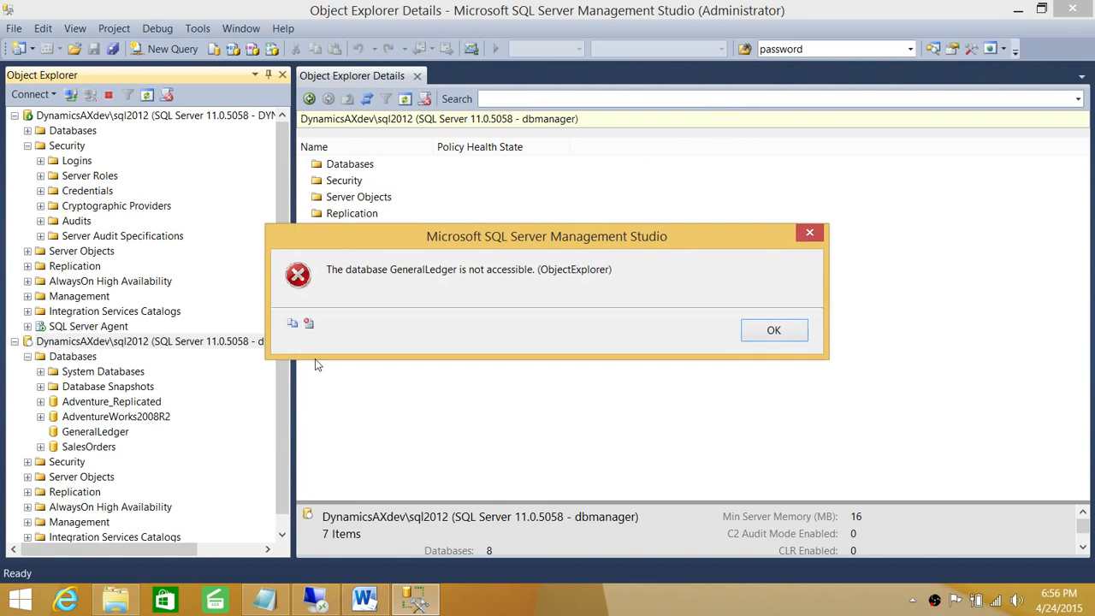
left_click(772, 330)
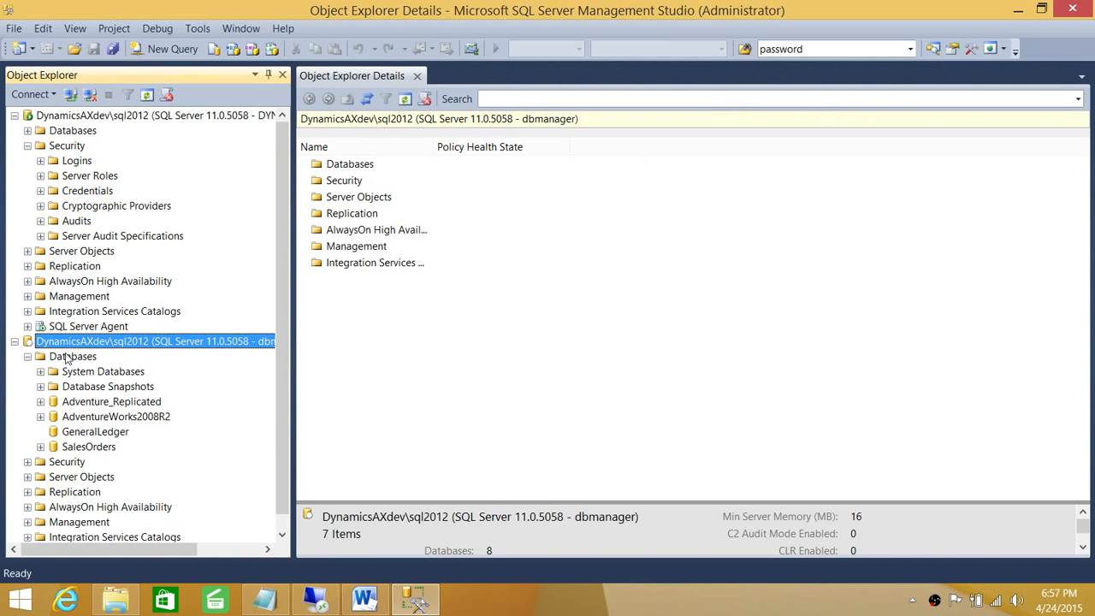
left_click(28, 357)
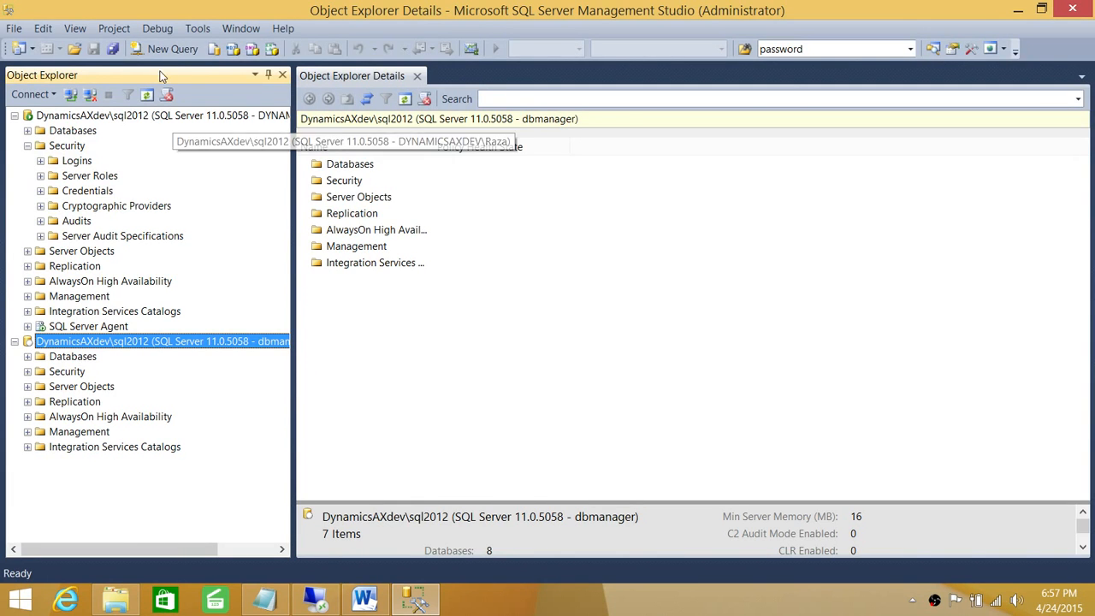
left_click(89, 94)
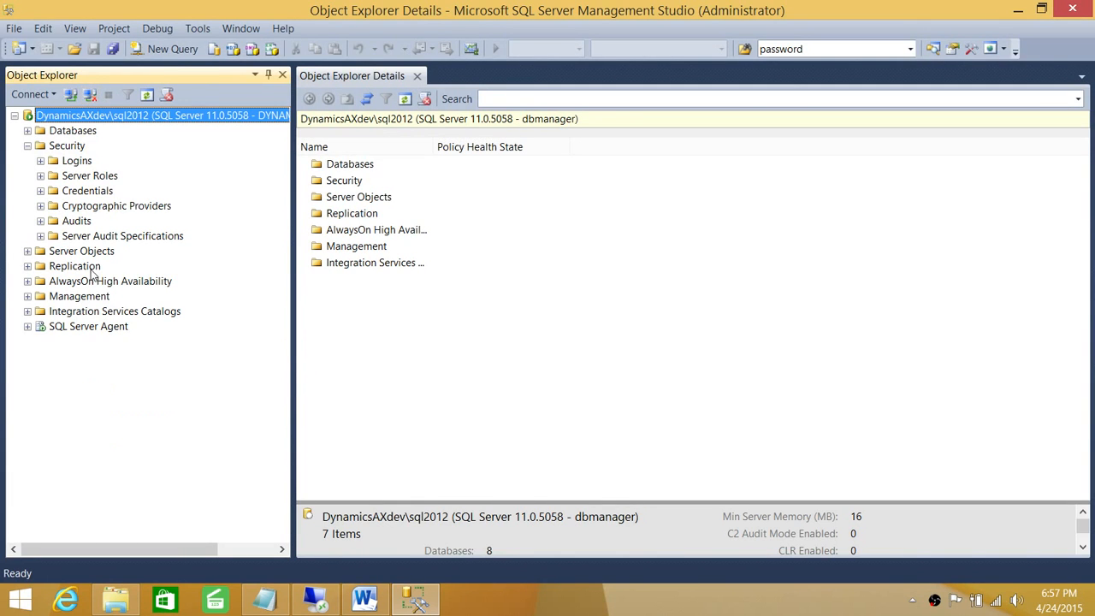
Step: Check sysadmin on the dbmanager login's Server Roles page and apply with OK
left_click(77, 163)
left_click(41, 162)
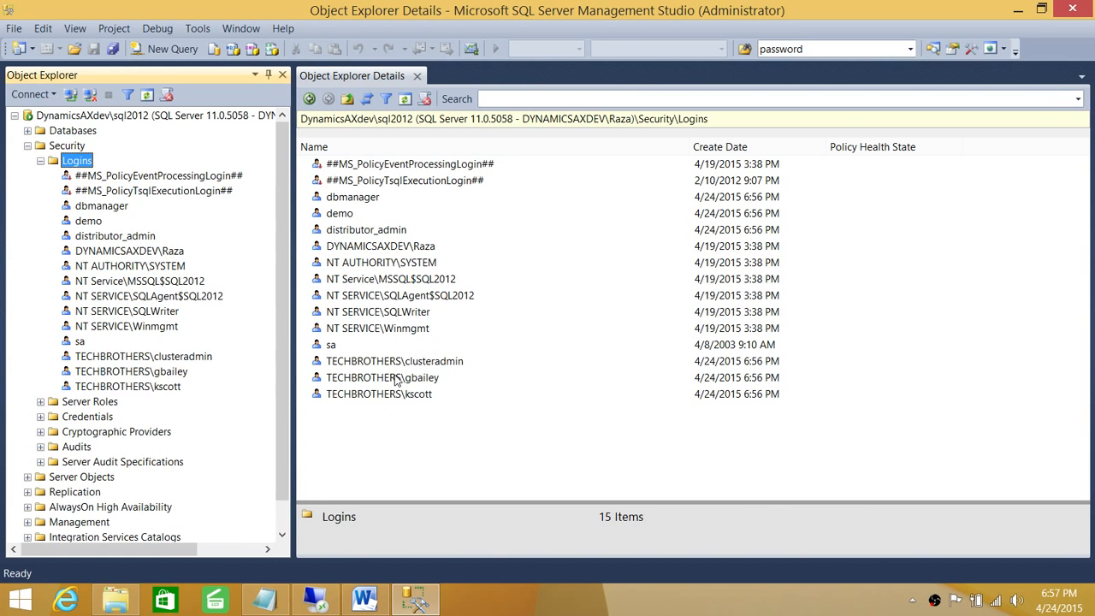
left_click(366, 202)
double_click(366, 198)
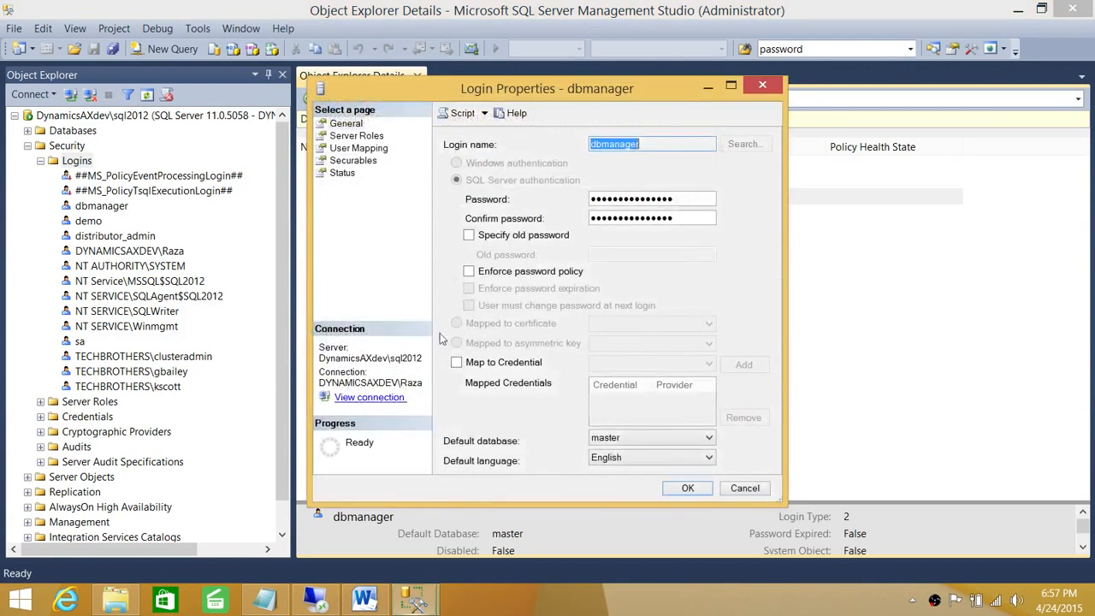
left_click(356, 135)
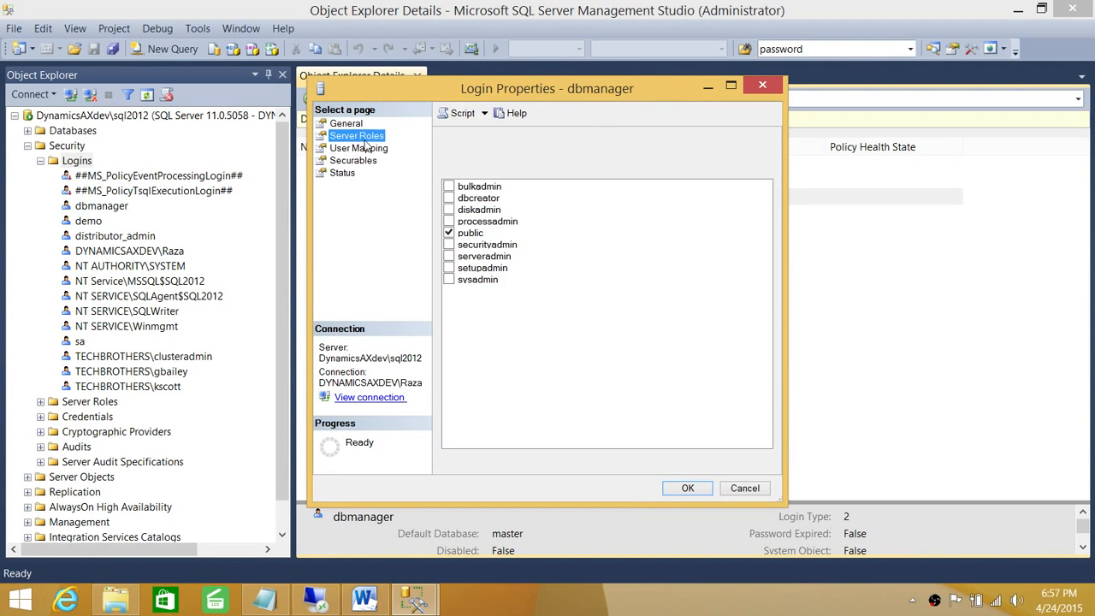
left_click(448, 279)
left_click(689, 488)
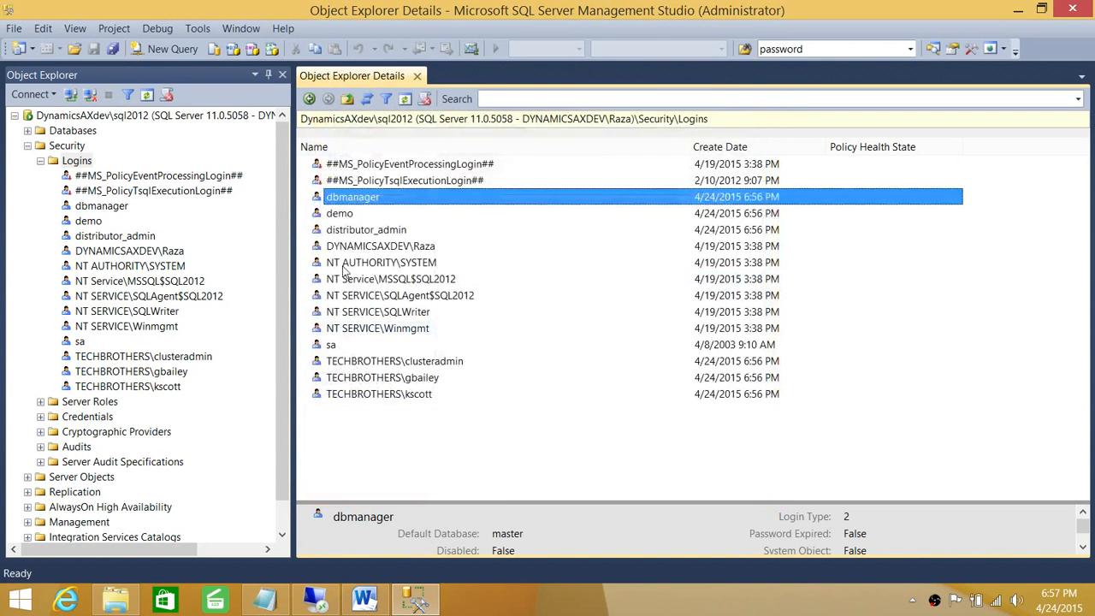
left_click(285, 214)
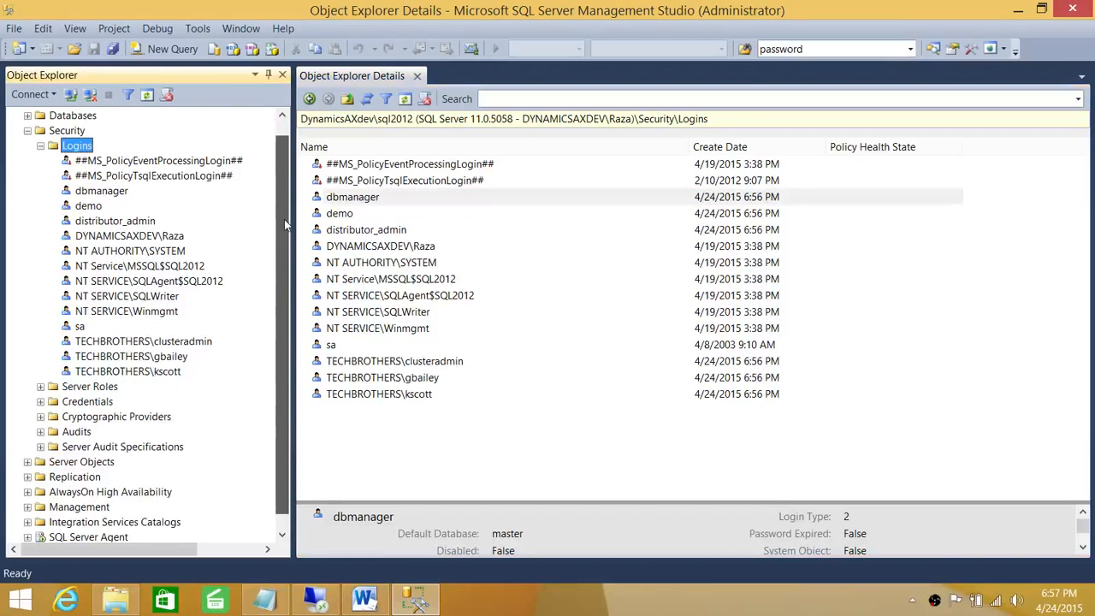
left_click(89, 222)
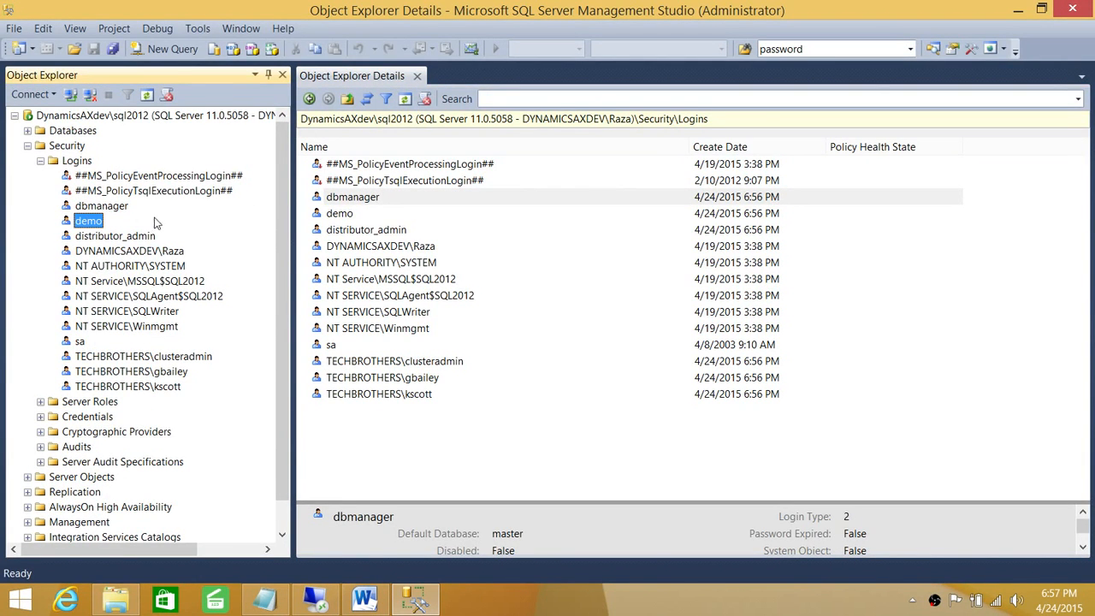
left_click(41, 160)
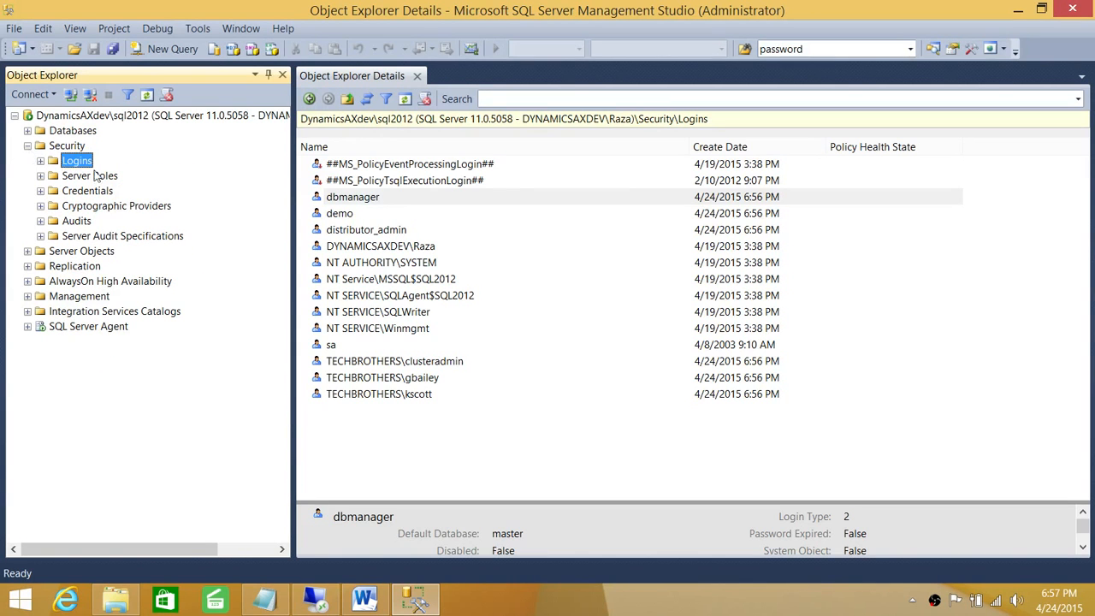
Step: Review the Destination SQL Server 2012 checklist in Word, minimize it, and select the sql2012 server
left_click(377, 603)
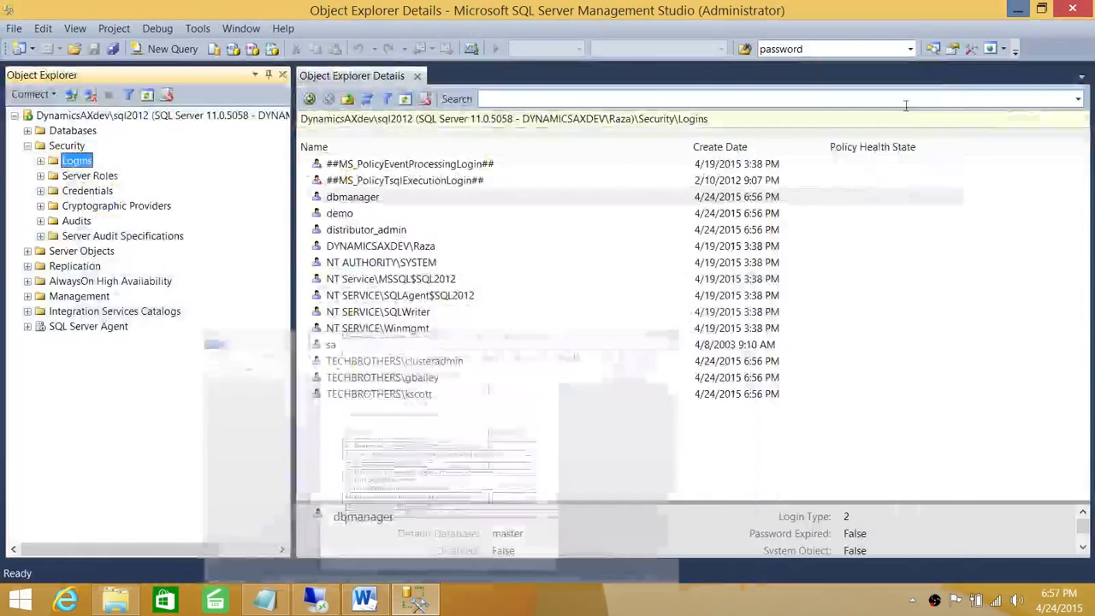
left_click(1018, 10)
left_click(94, 116)
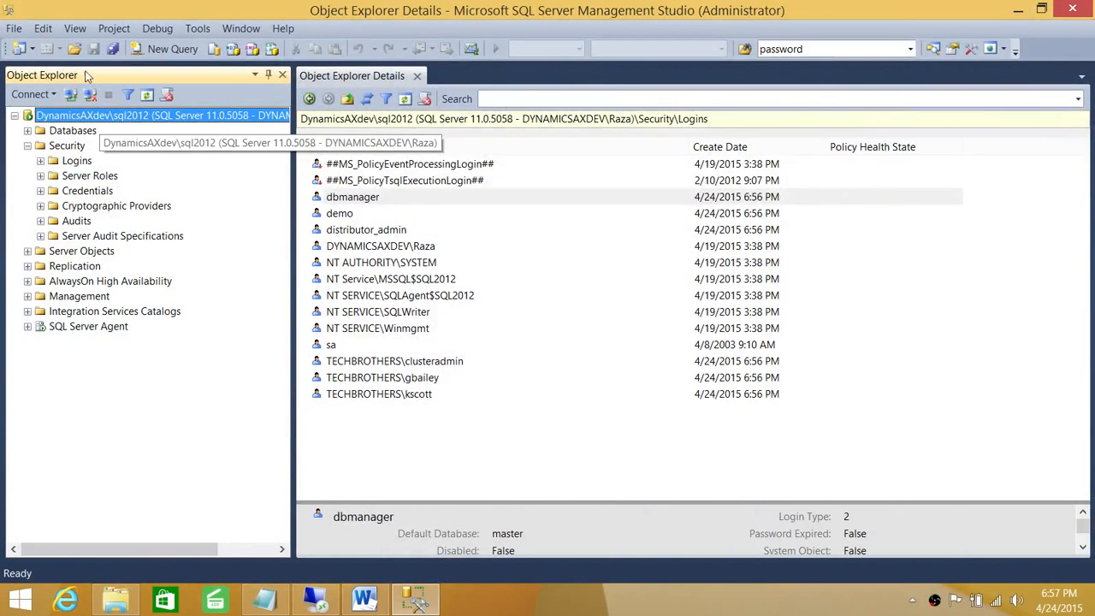
Step: Open LinkedServer.sql from Migration08To12 and narrow the server tree to widen the editor
left_click(14, 28)
mouse_move(63, 111)
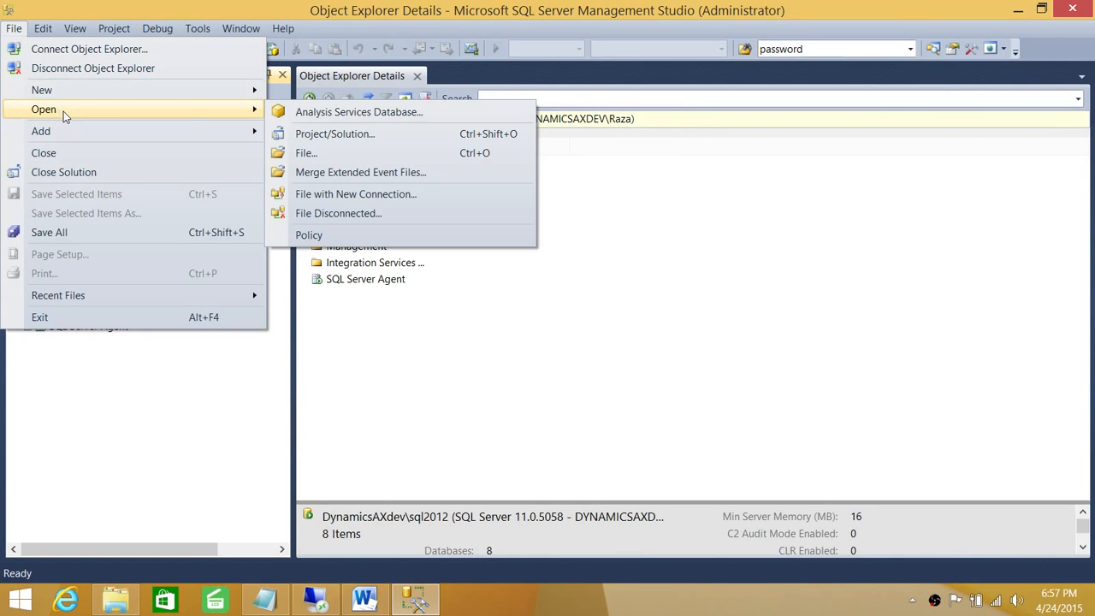
left_click(342, 152)
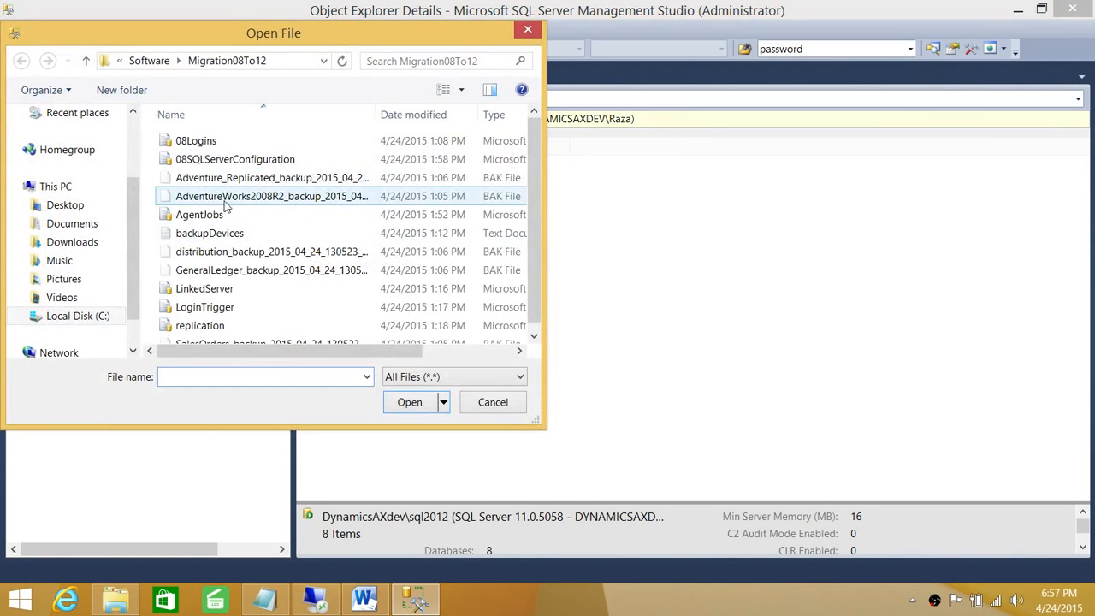
double_click(242, 291)
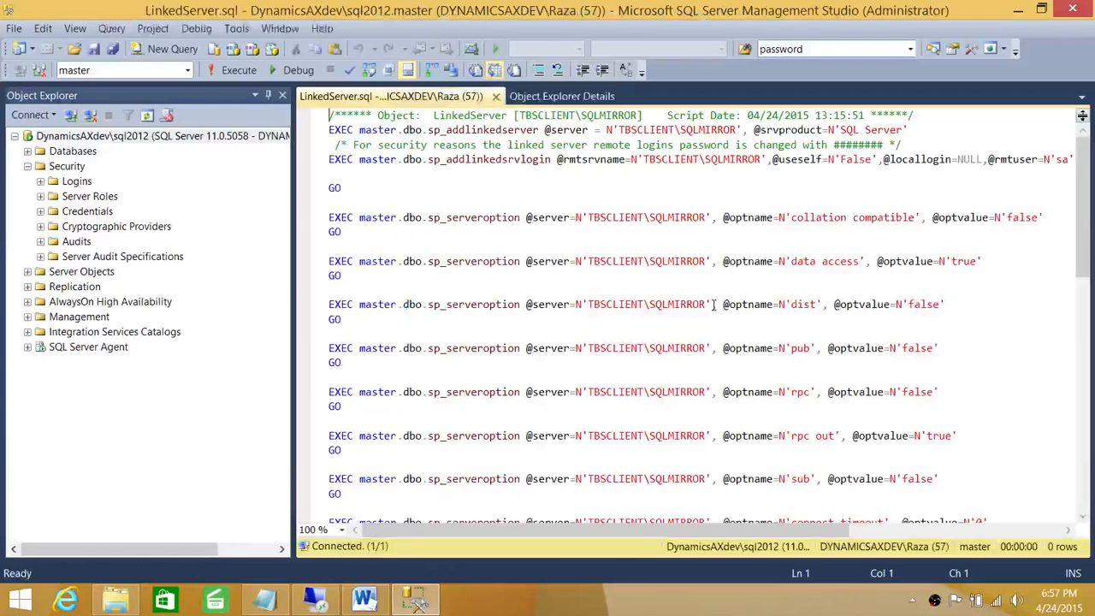
left_click_drag(293, 214, 168, 212)
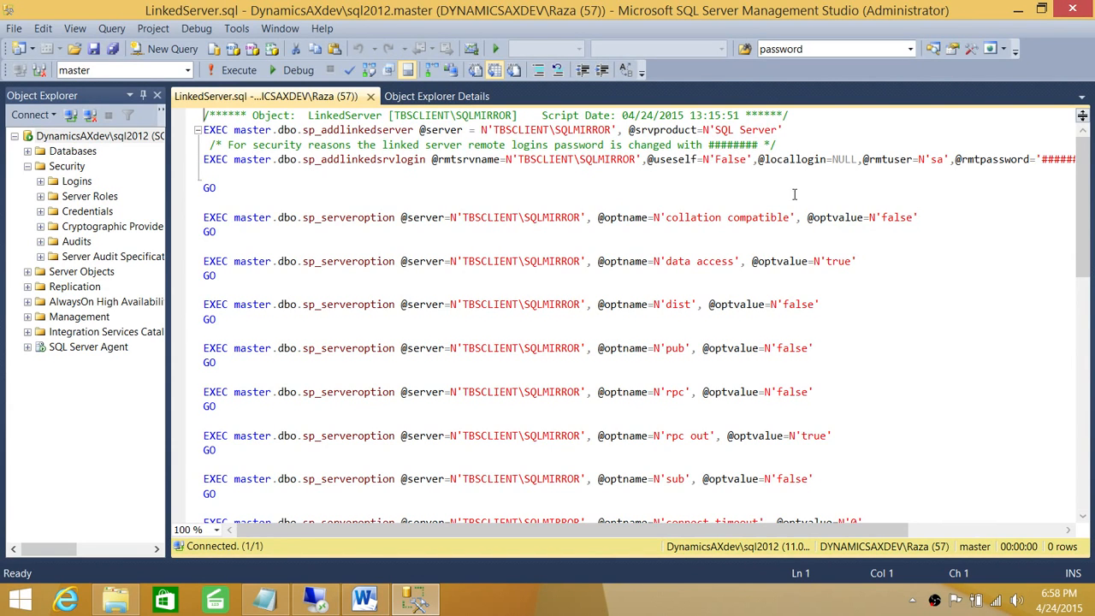
Step: Scroll through the TBSCLIENT\SQLMIRROR linked-server options, noting the server name on the rpc out line
mouse_move(1083, 183)
left_mouse_down()
mouse_move(1079, 311)
mouse_move(1090, 183)
left_mouse_up()
left_click_drag(664, 530, 557, 523)
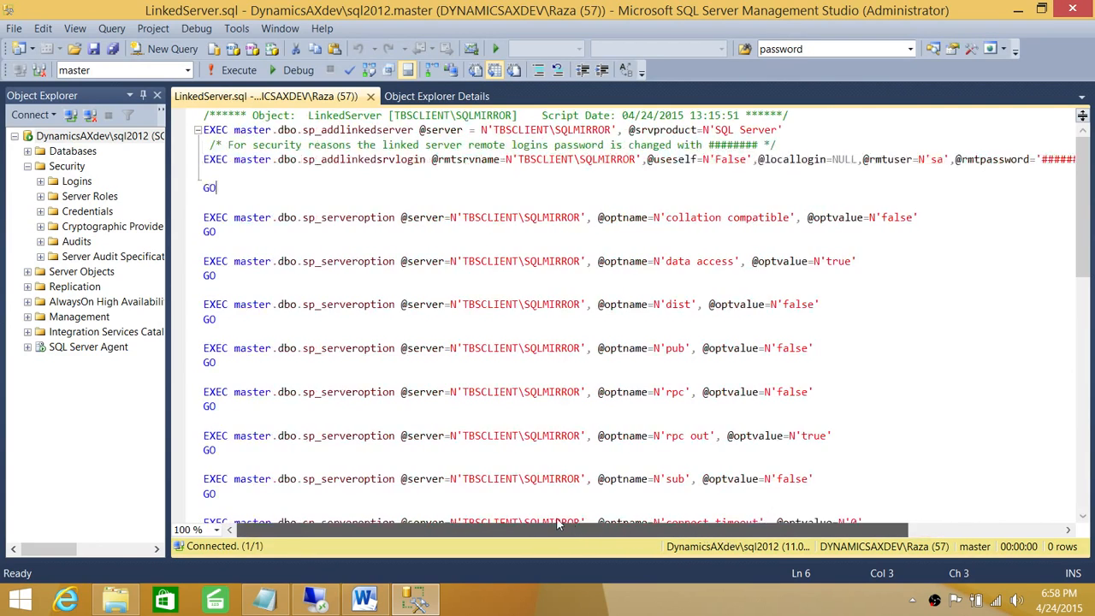
scroll(586, 245, "down", 2)
left_click(552, 348)
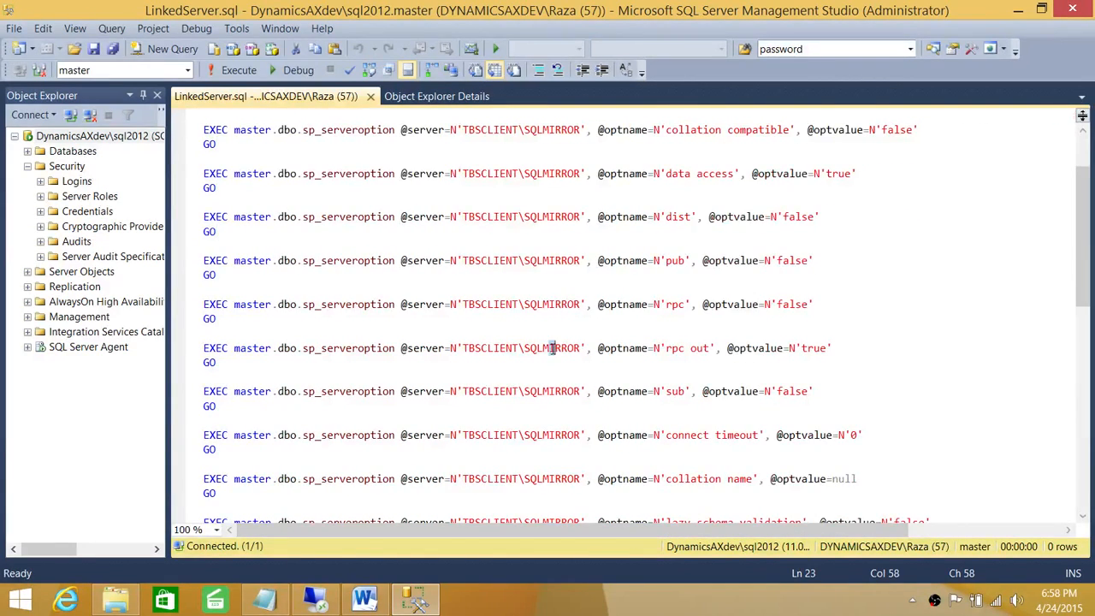
scroll(552, 348, "down", 7)
scroll(619, 349, "up", 9)
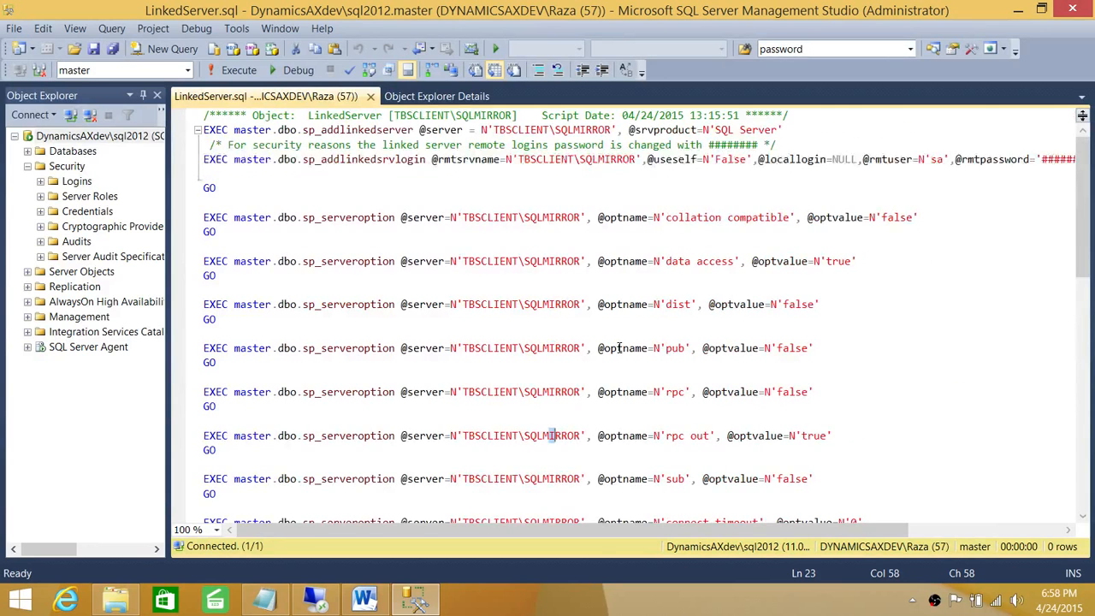
left_click_drag(609, 529, 826, 537)
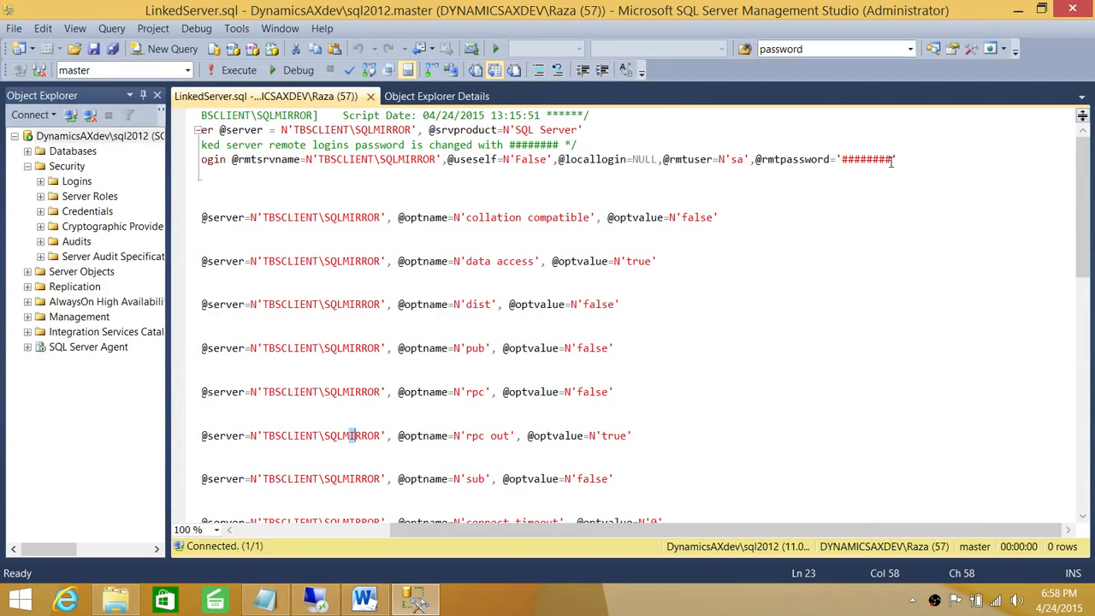
Step: Inspect the masked remote password parameter and browse the rest of the script
left_click_drag(899, 159, 750, 159)
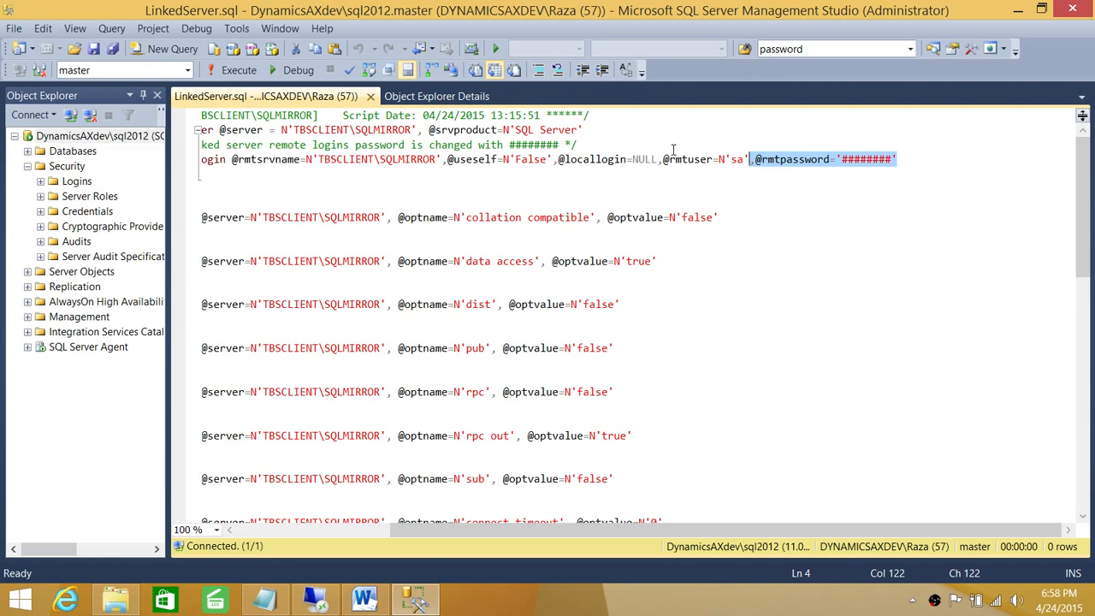
left_click(904, 158)
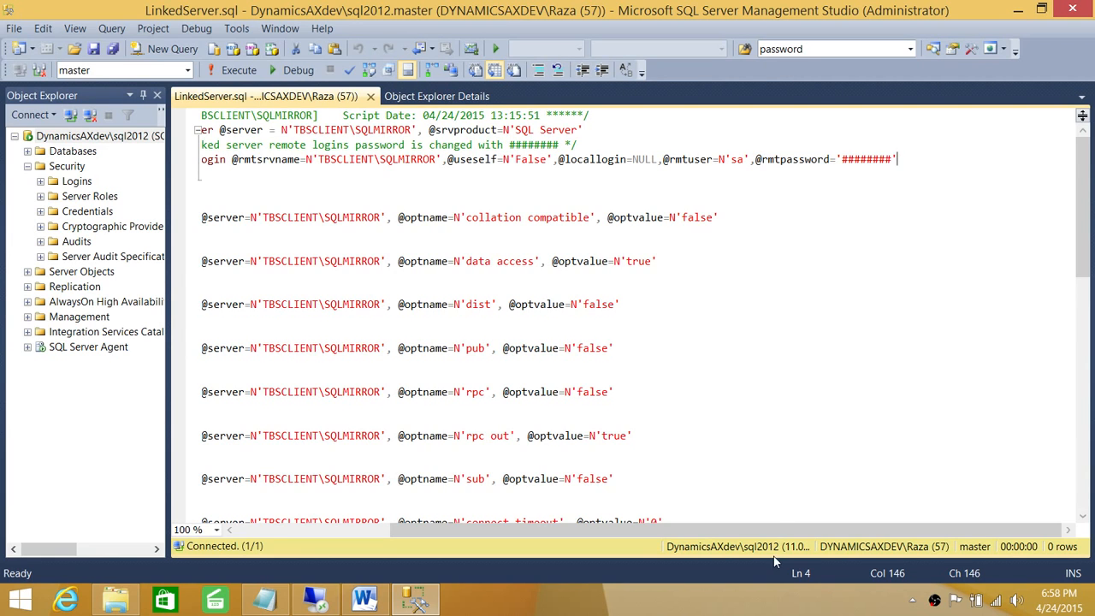
left_click_drag(776, 531, 706, 534)
left_click_drag(609, 532, 514, 533)
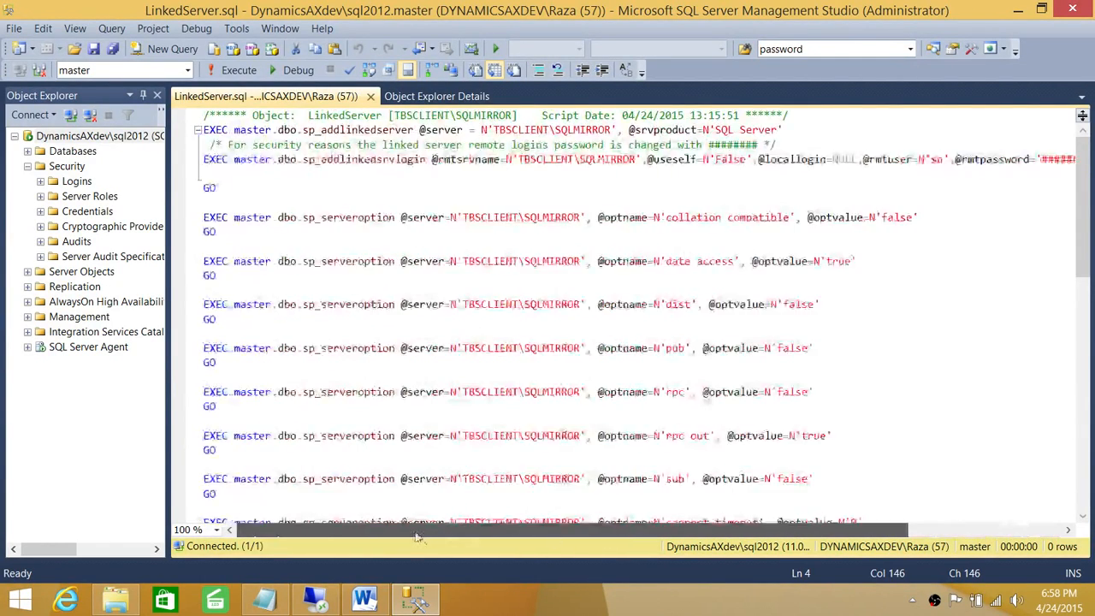
left_click(517, 326)
scroll(517, 326, "down", 6)
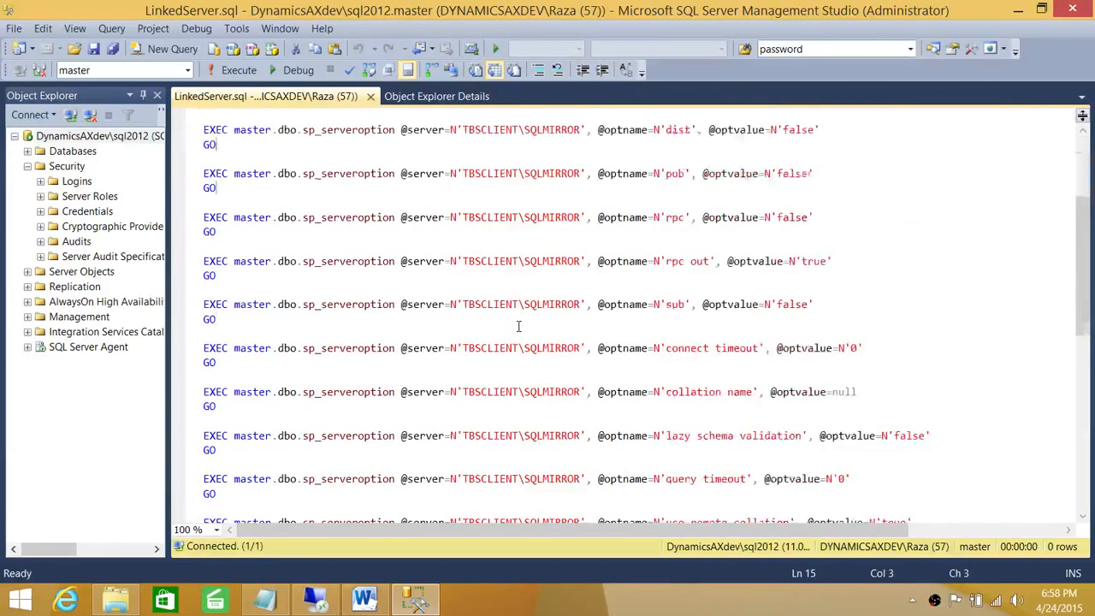
scroll(518, 325, "up", 4)
scroll(517, 326, "up", 2)
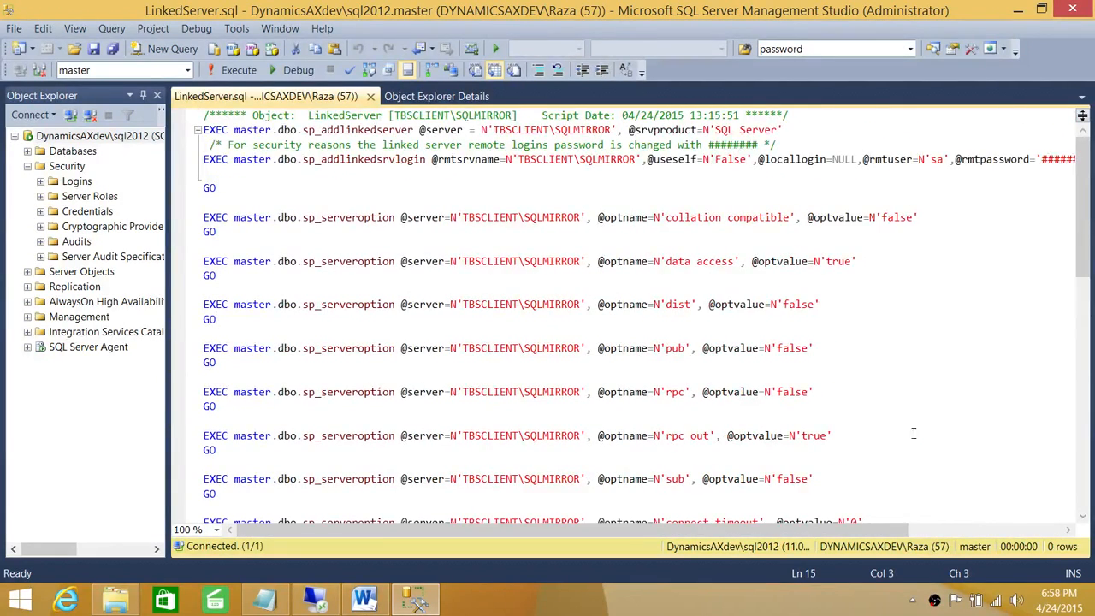
left_click_drag(828, 532, 982, 532)
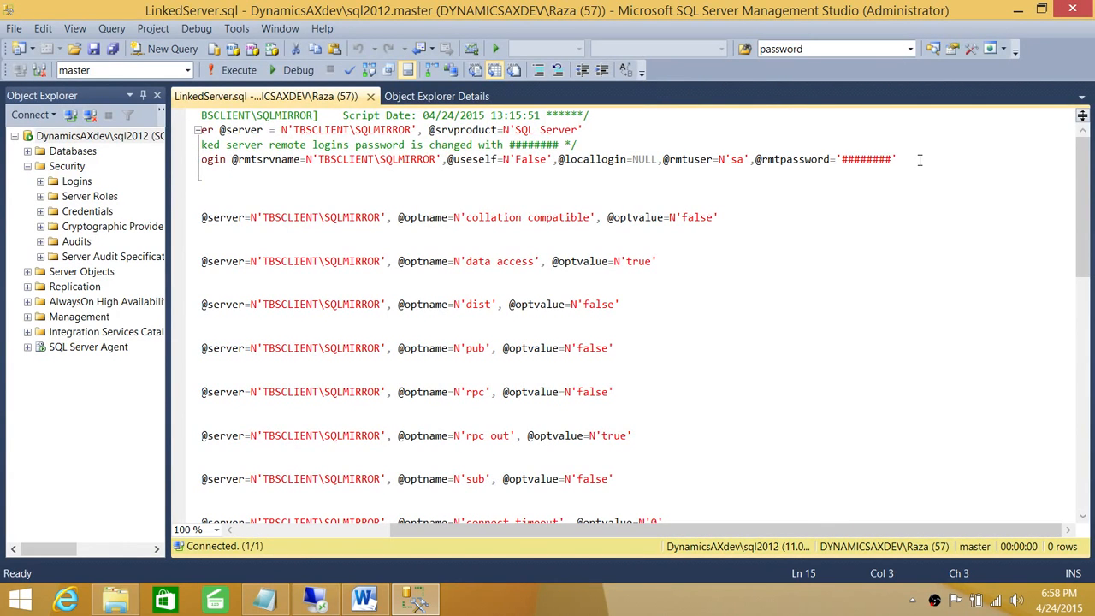
left_click_drag(535, 535, 530, 534)
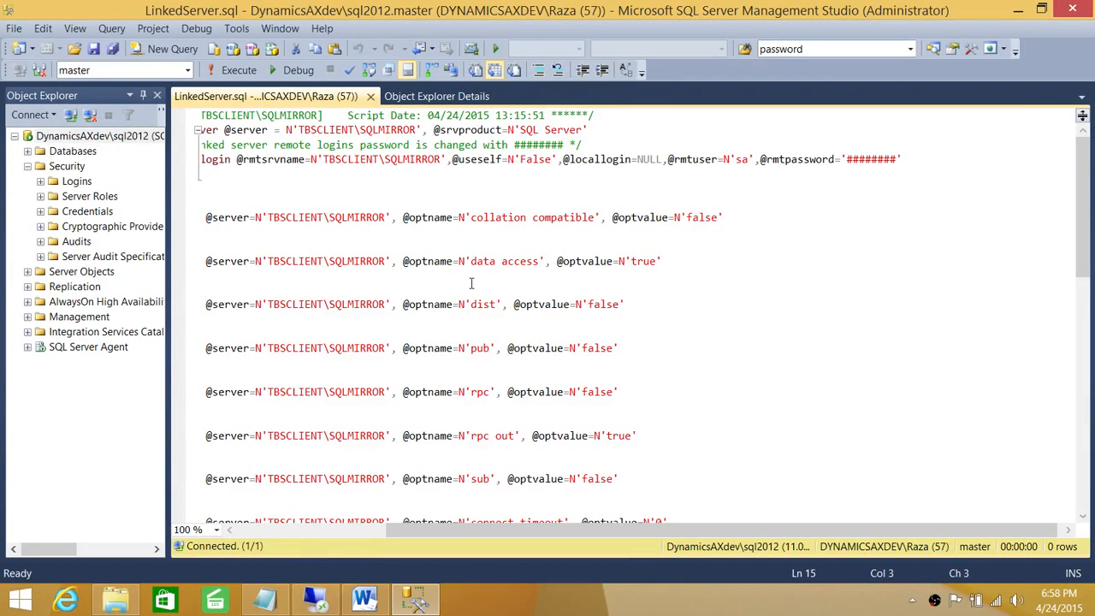
Step: Execute the linked-server script, which reports error 15028 that the server already exists
left_click(470, 163)
left_click(238, 69)
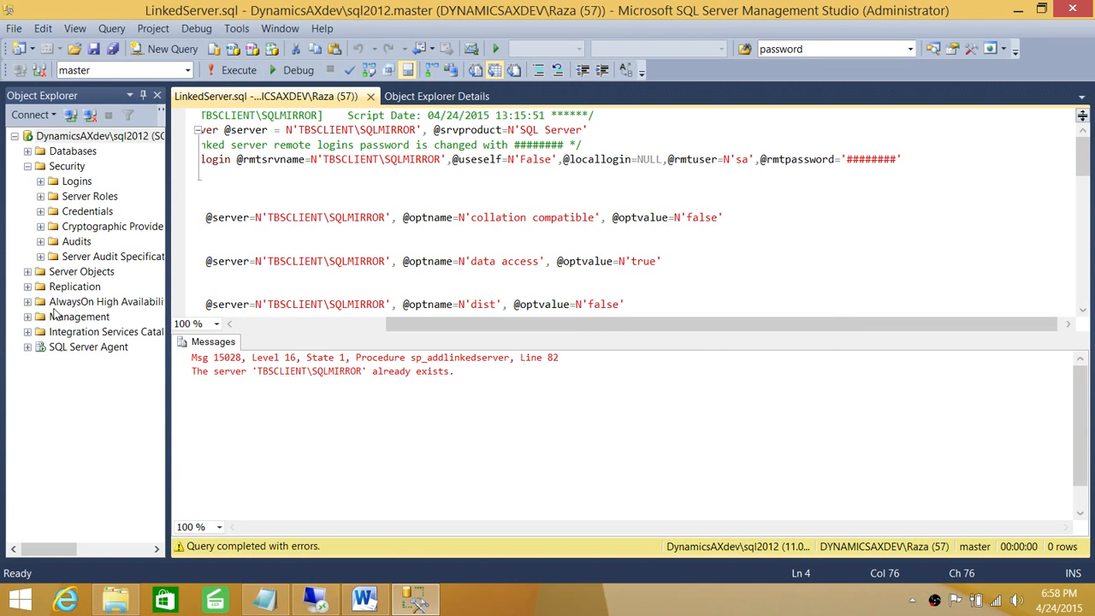
left_click(41, 197)
left_click(41, 196)
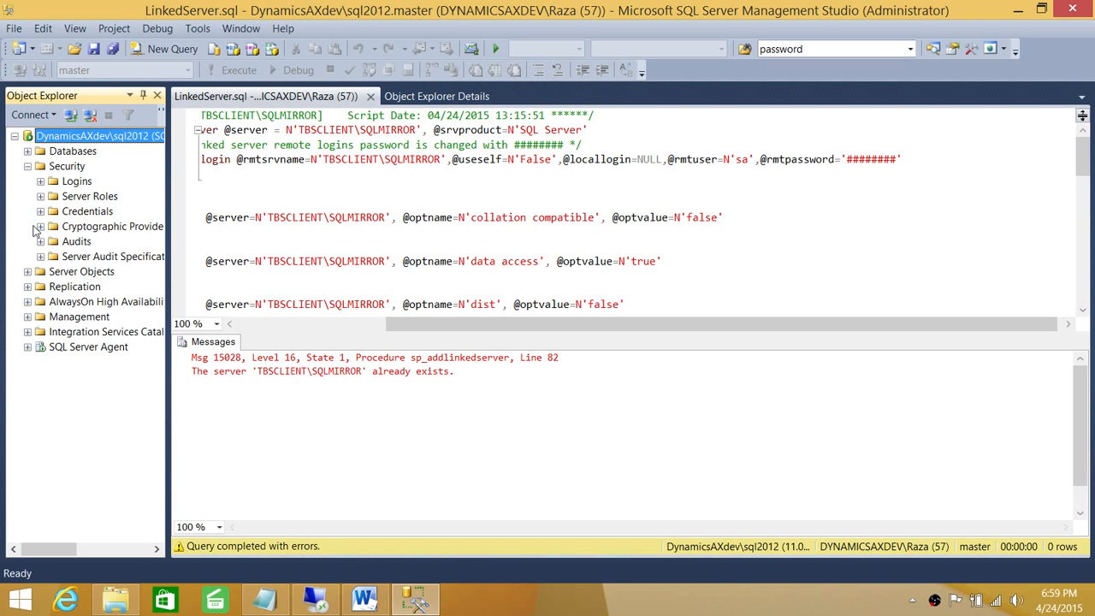
Step: Delete the existing TBSCLIENT\SQLMIRROR linked server and its remote logins under Server Objects > Linked Servers
left_click(27, 272)
left_click(65, 317)
left_click(41, 316)
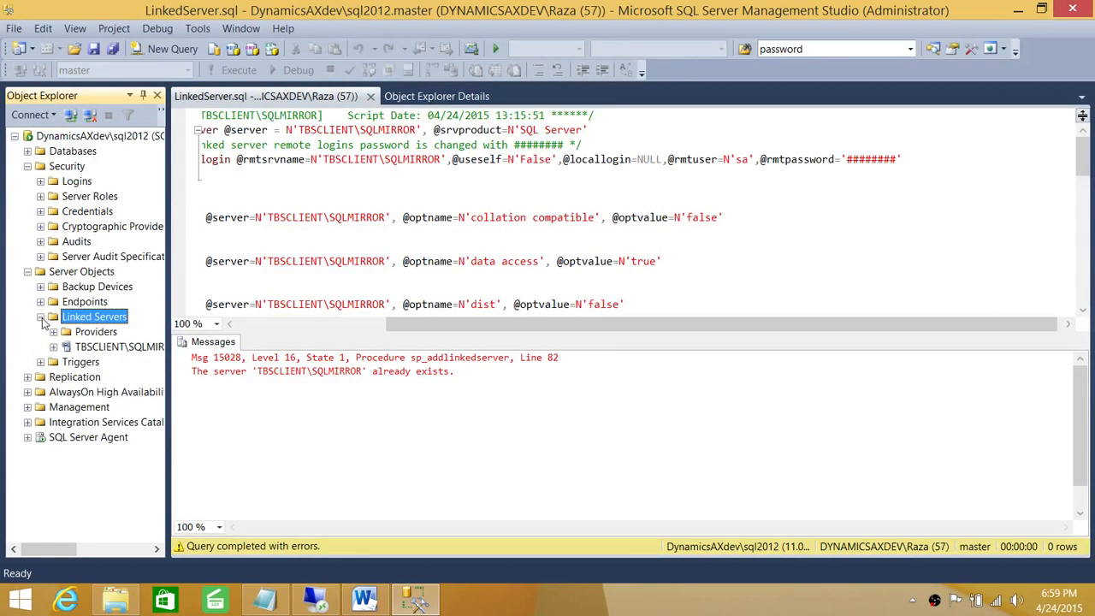
right_click(115, 349)
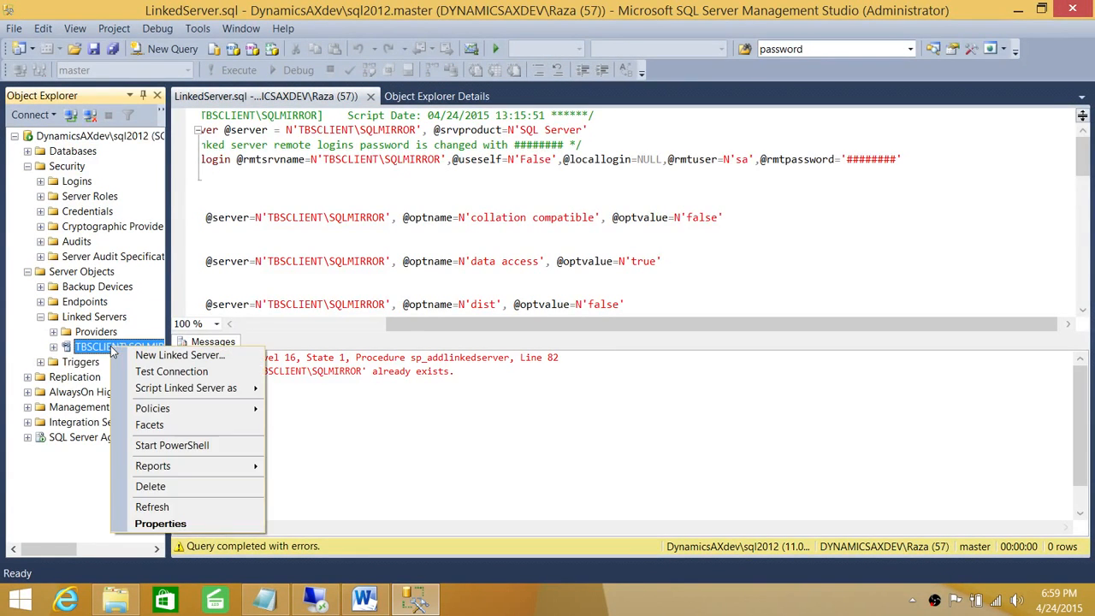
left_click(171, 486)
left_click(688, 488)
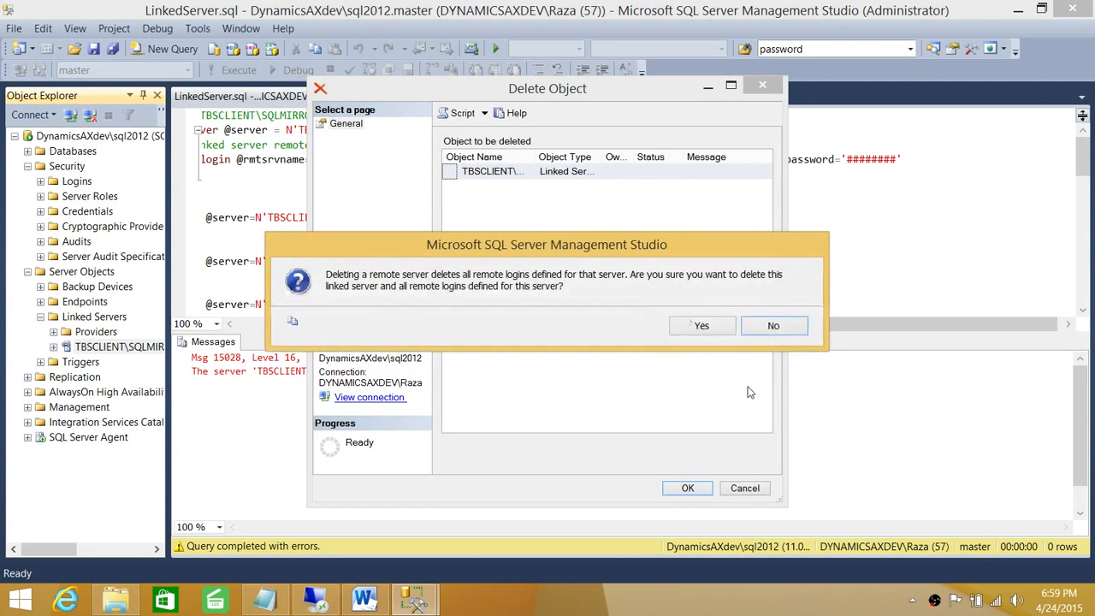
left_click(700, 325)
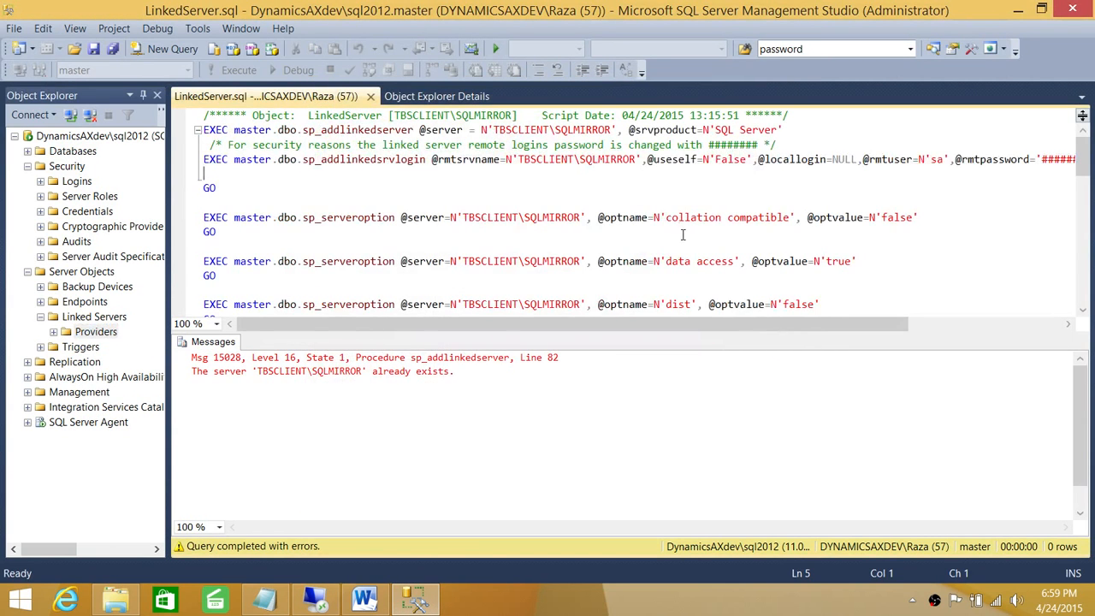
Step: Rerun the linked server script, refresh Linked Servers and expand TBSCLIENT\SQLMIRROR's Catalogs
left_click(236, 70)
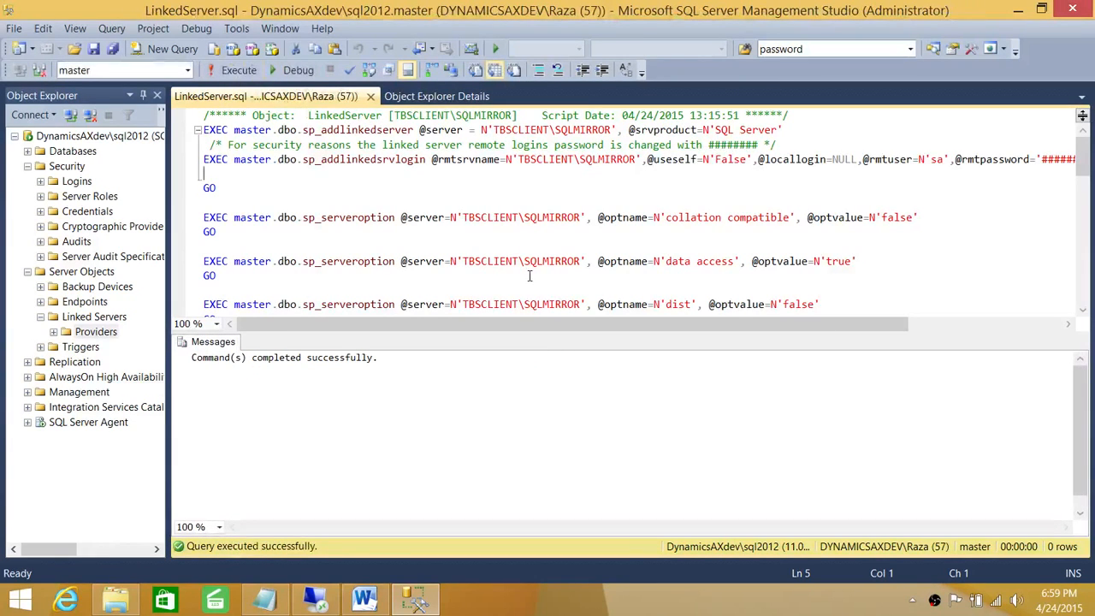
right_click(96, 317)
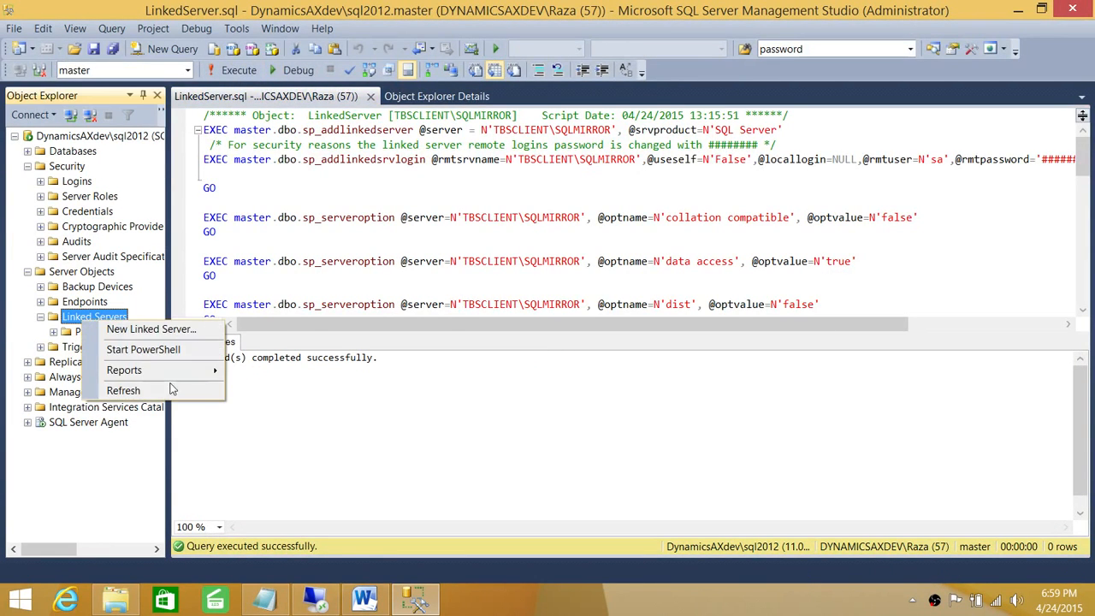
left_click(151, 390)
left_click(118, 347)
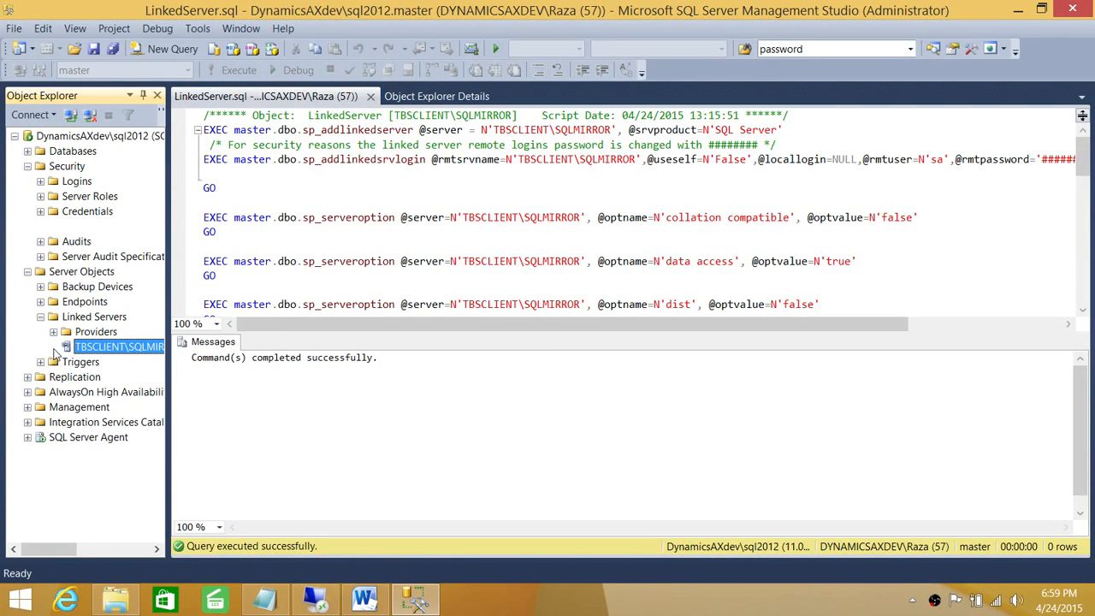
left_click(54, 346)
double_click(92, 364)
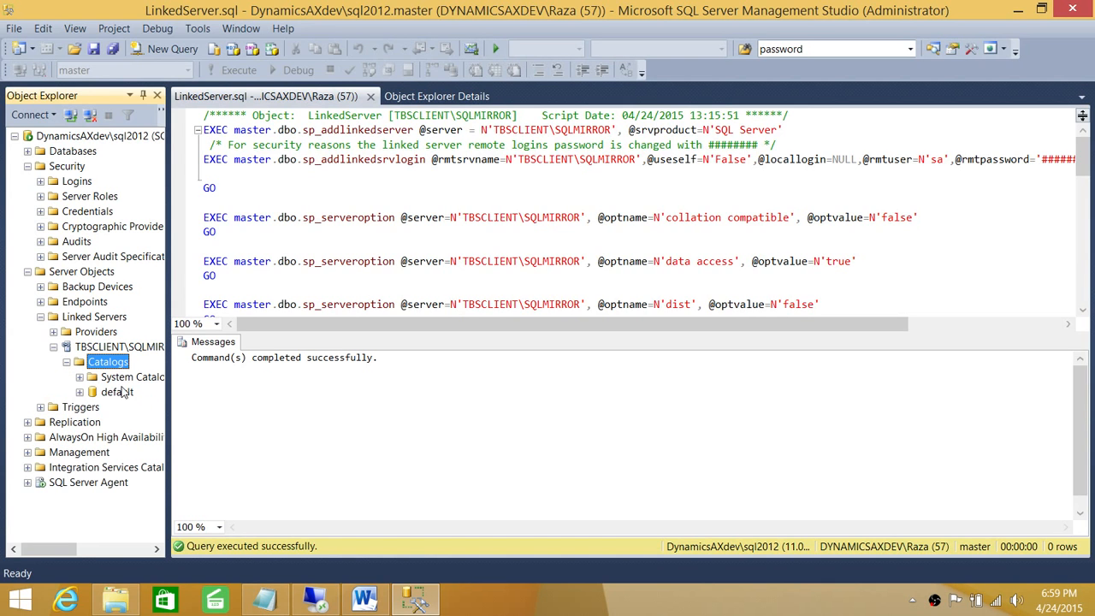
left_click_drag(168, 397, 246, 397)
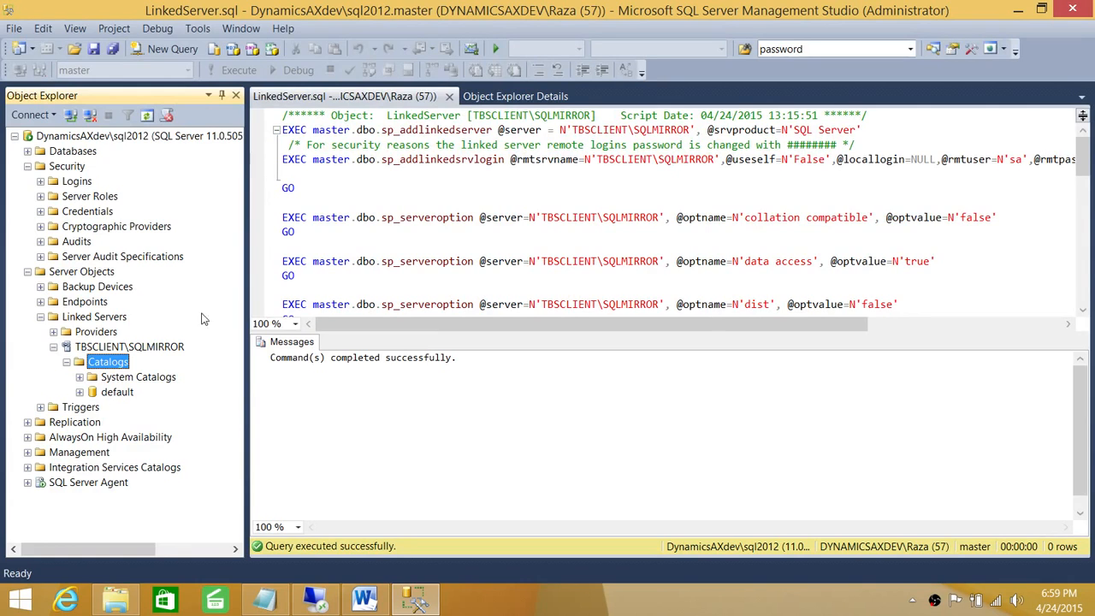
Step: Update the remote login password in TBSCLIENT\SQLMIRROR's security properties and save
right_click(124, 348)
left_click(197, 520)
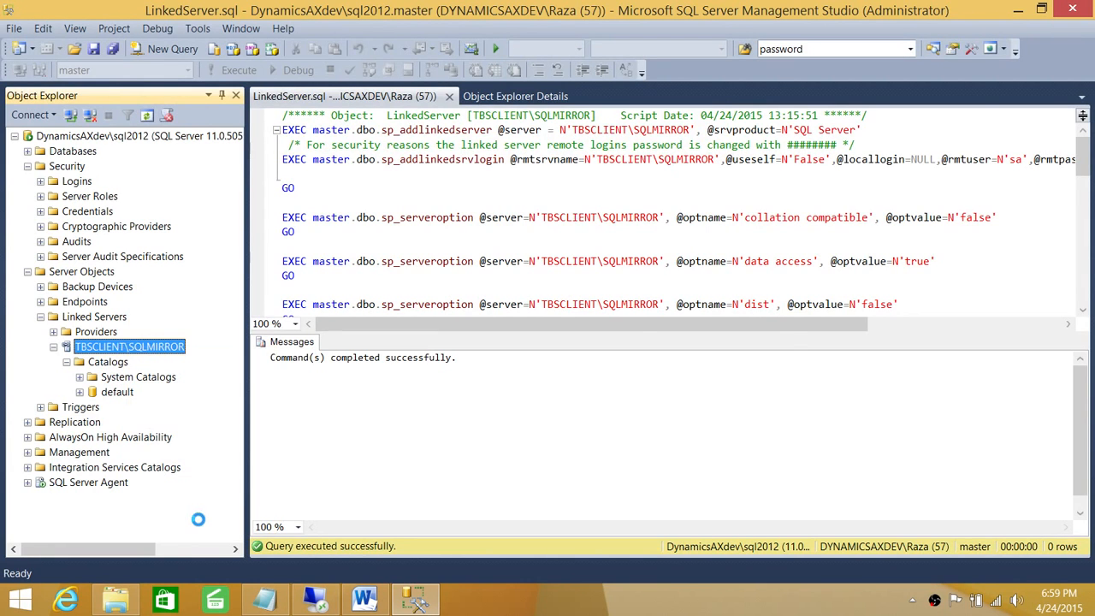
left_click(346, 136)
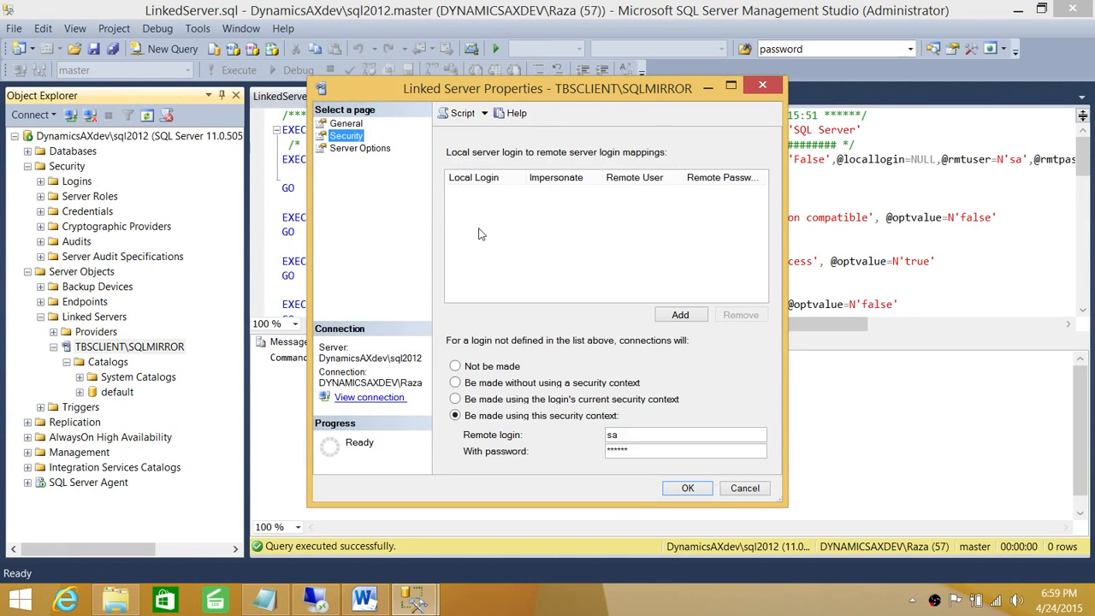
double_click(640, 450)
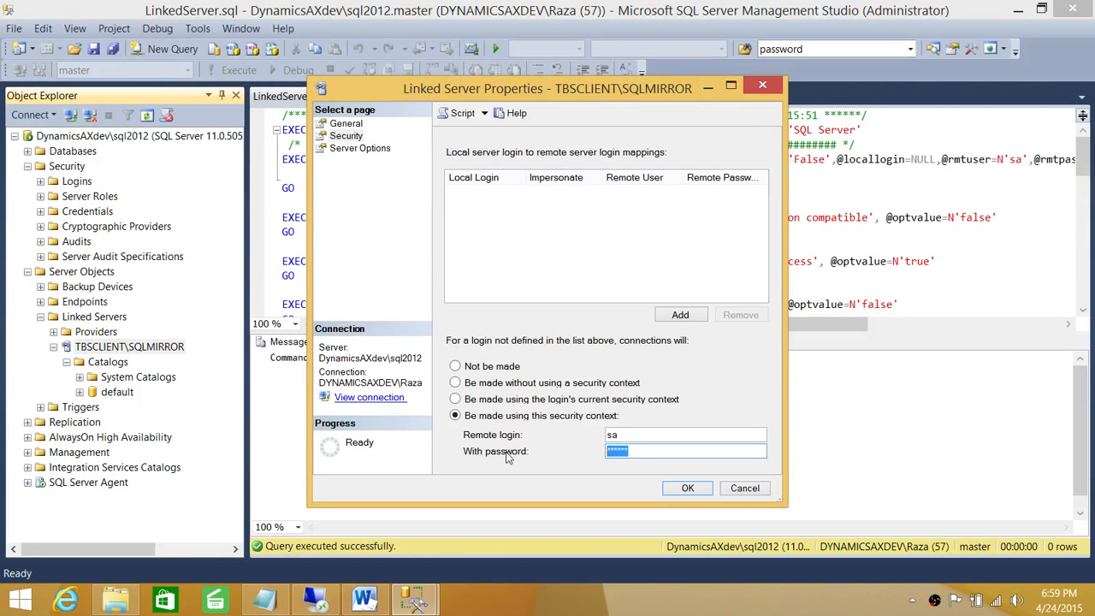
type("******")
left_click(678, 488)
Step: Refresh TBSCLIENT\SQLMIRROR, check catalogs like SalesOrders and PerformanceDWH, then collapse it
right_click(159, 347)
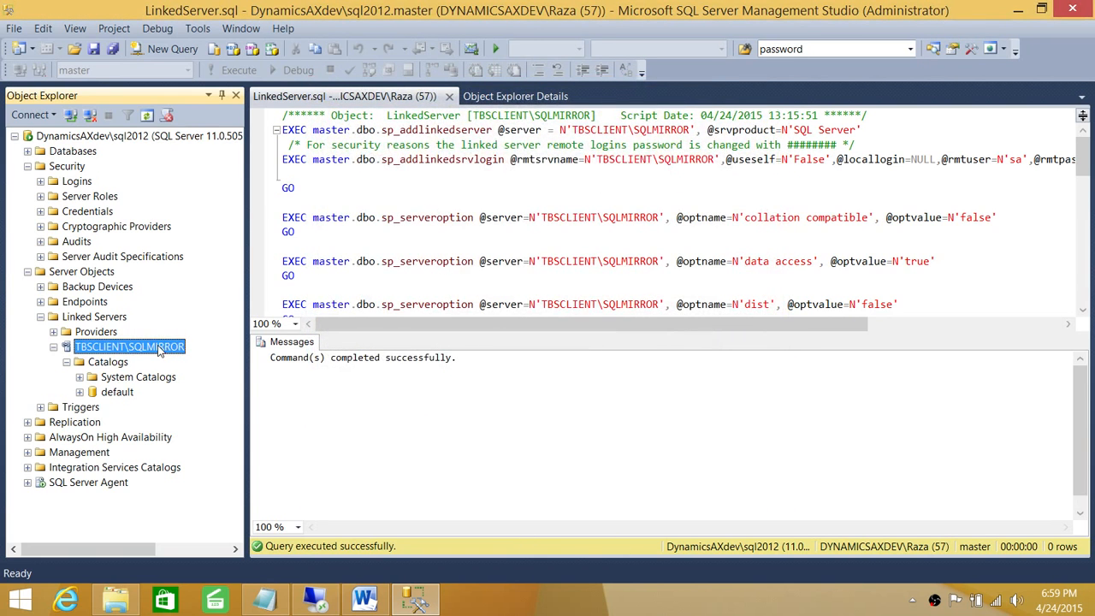
left_click(199, 505)
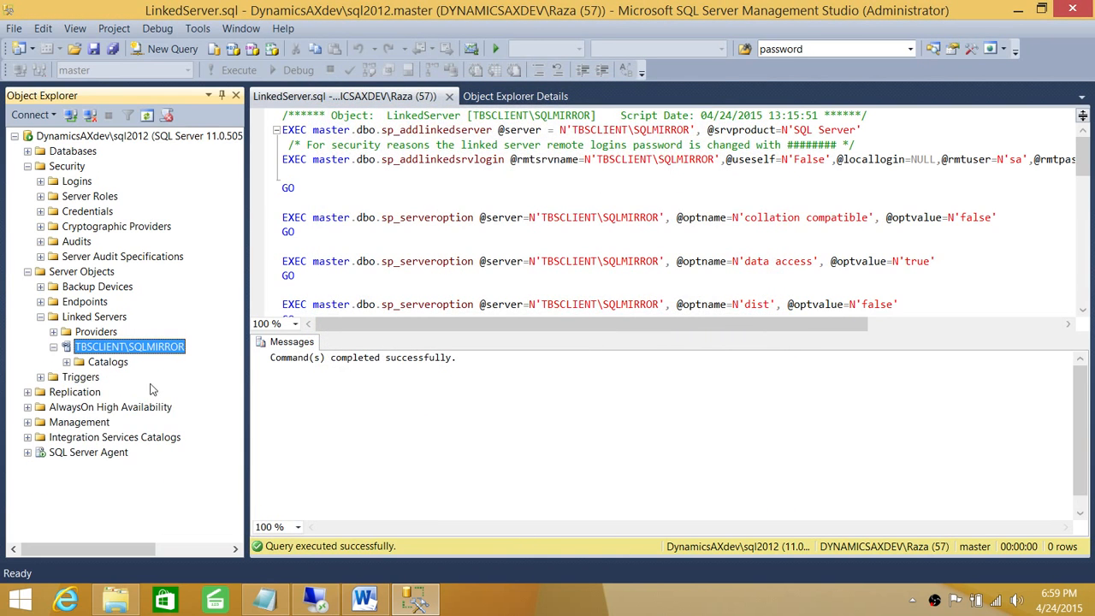
left_click(67, 362)
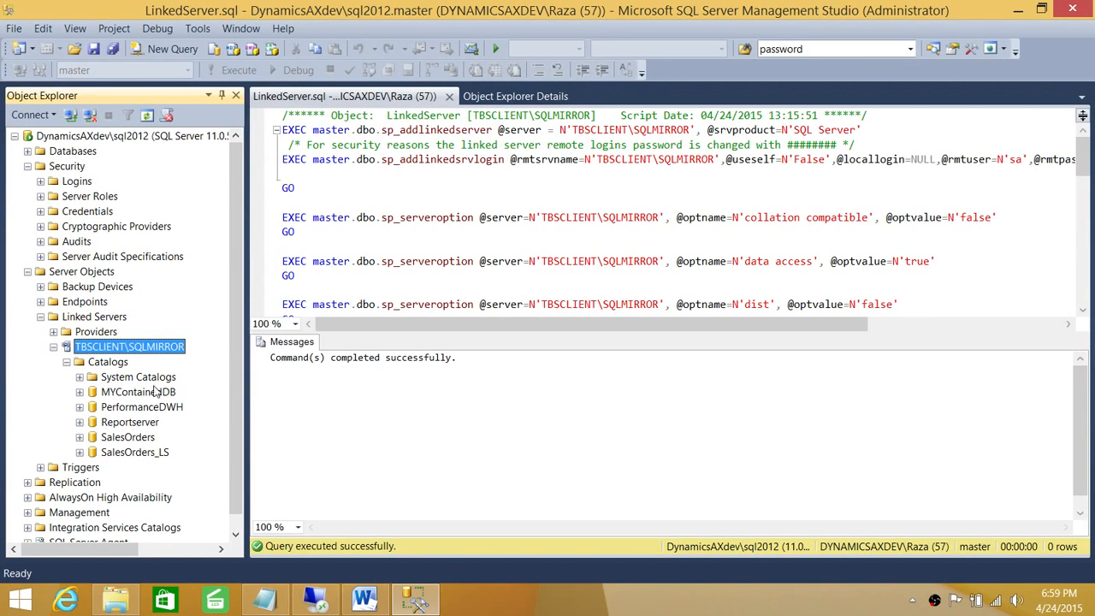
left_click(67, 362)
left_click(53, 346)
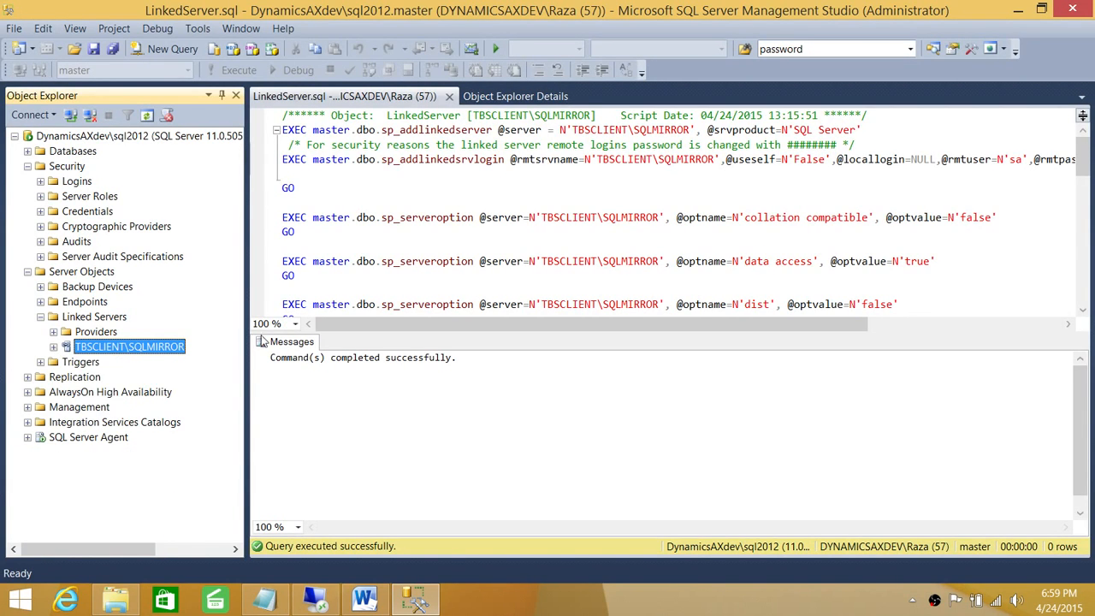
left_click(539, 261)
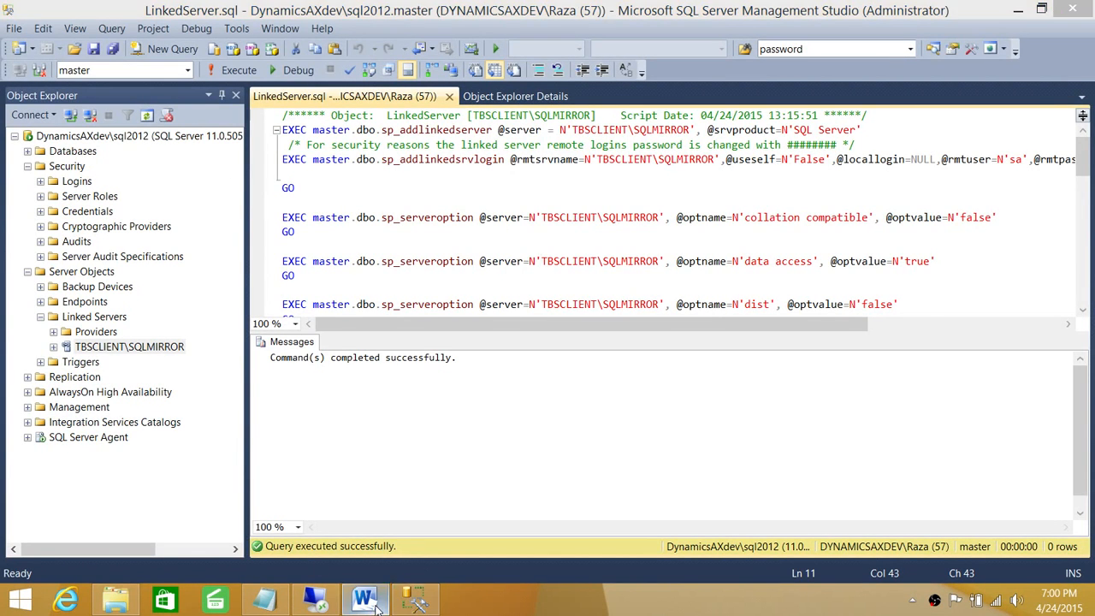
Step: Bring up the Word checklist and highlight Destination checklist steps 9 and 10
left_click(396, 428)
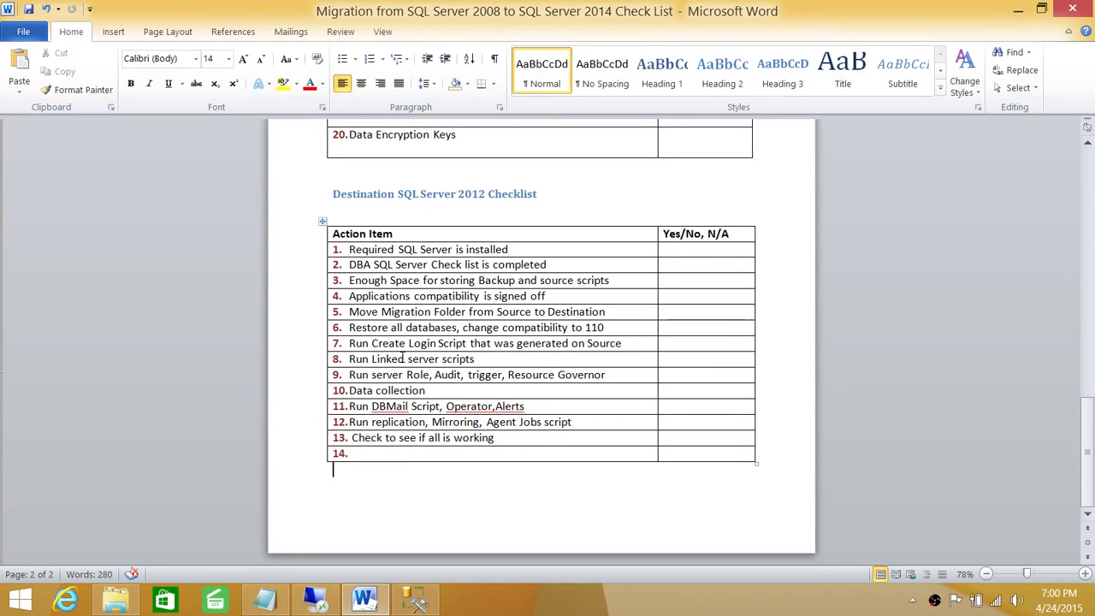
left_click(522, 360)
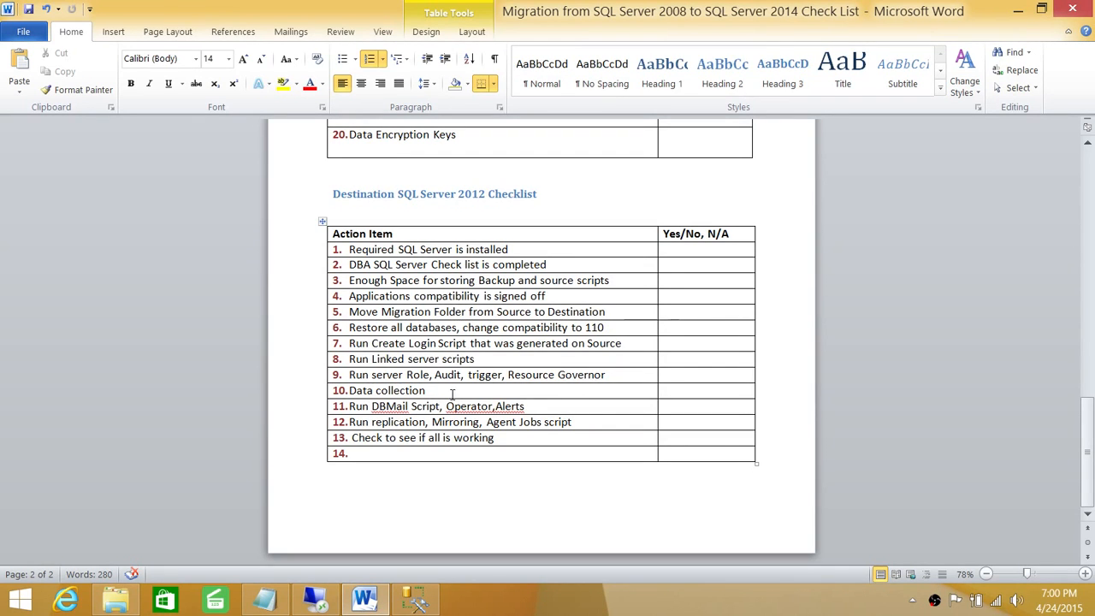
left_click_drag(453, 393, 611, 366)
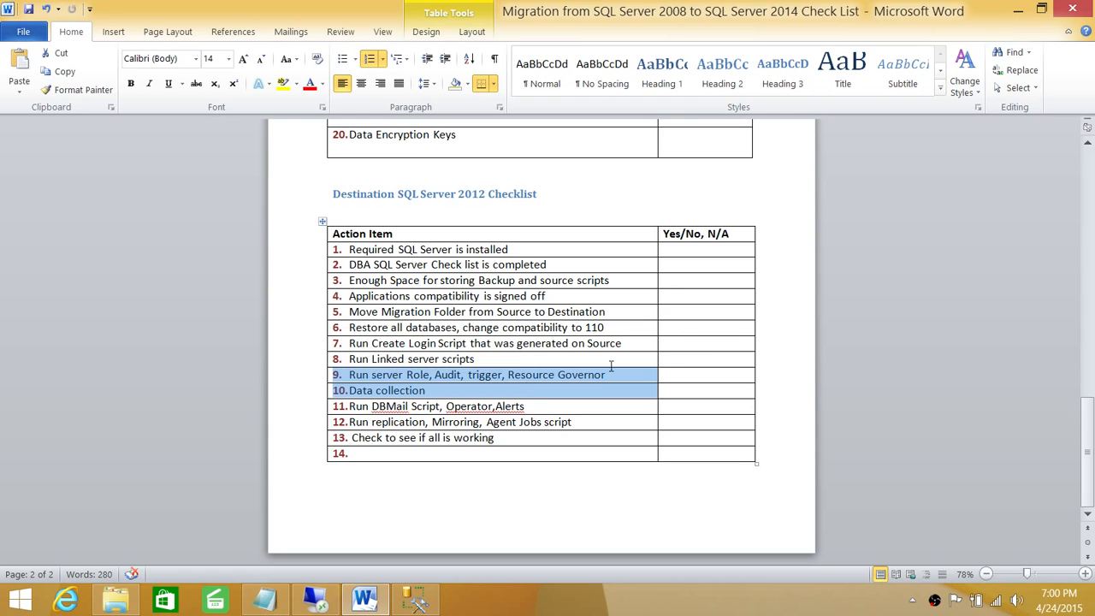
left_click(550, 394)
Step: Highlight server Role, Audit and Resource Governor in step 9, and Data collection in step 10
left_click_drag(429, 379, 383, 377)
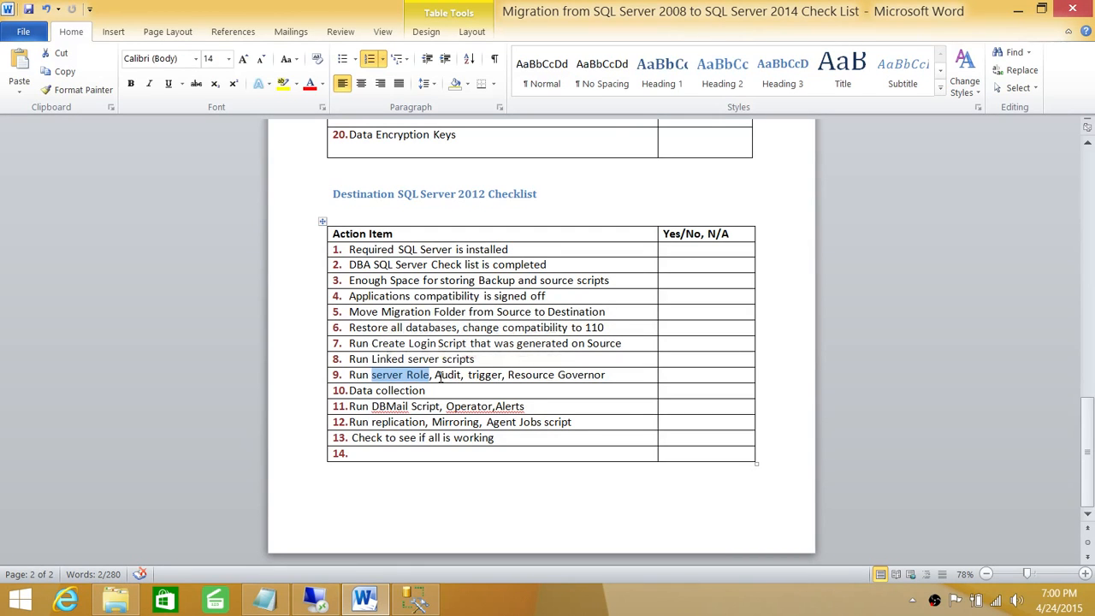
left_click_drag(462, 376, 435, 376)
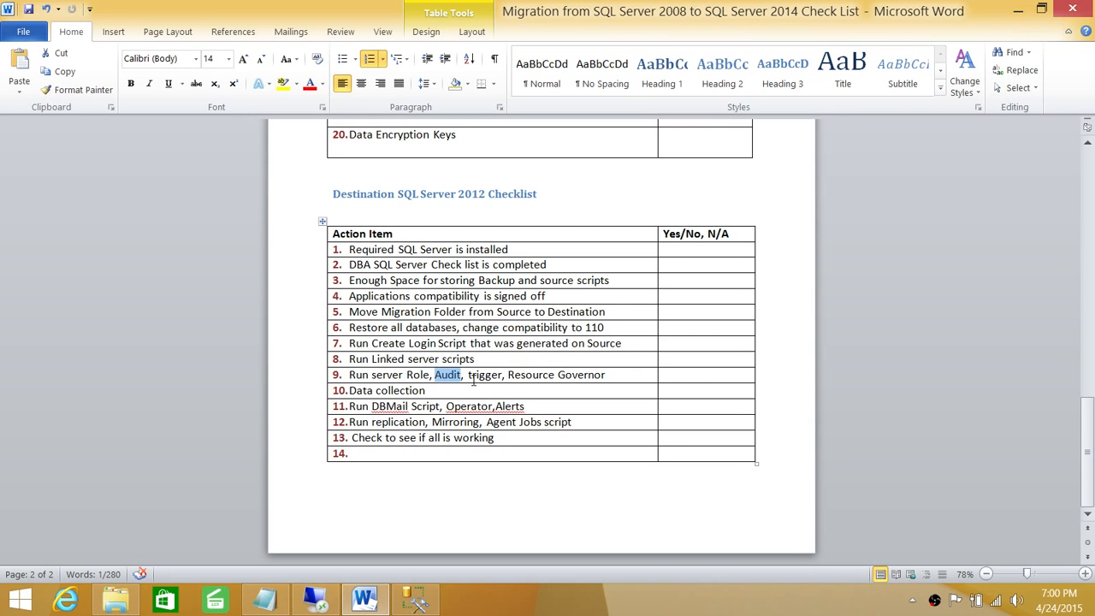
left_click(503, 376)
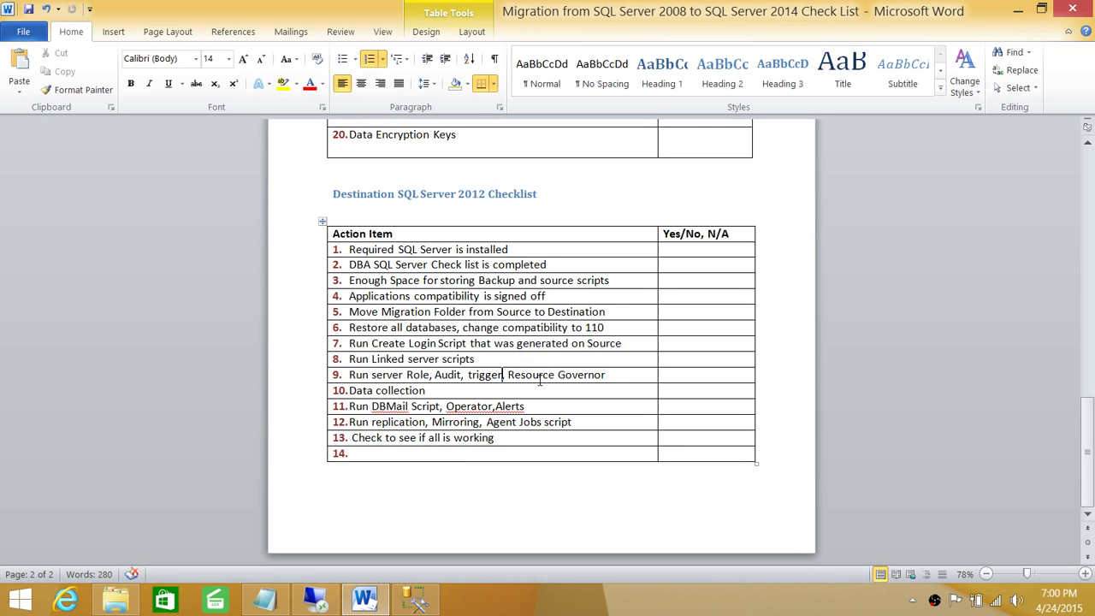
left_click_drag(603, 376, 508, 376)
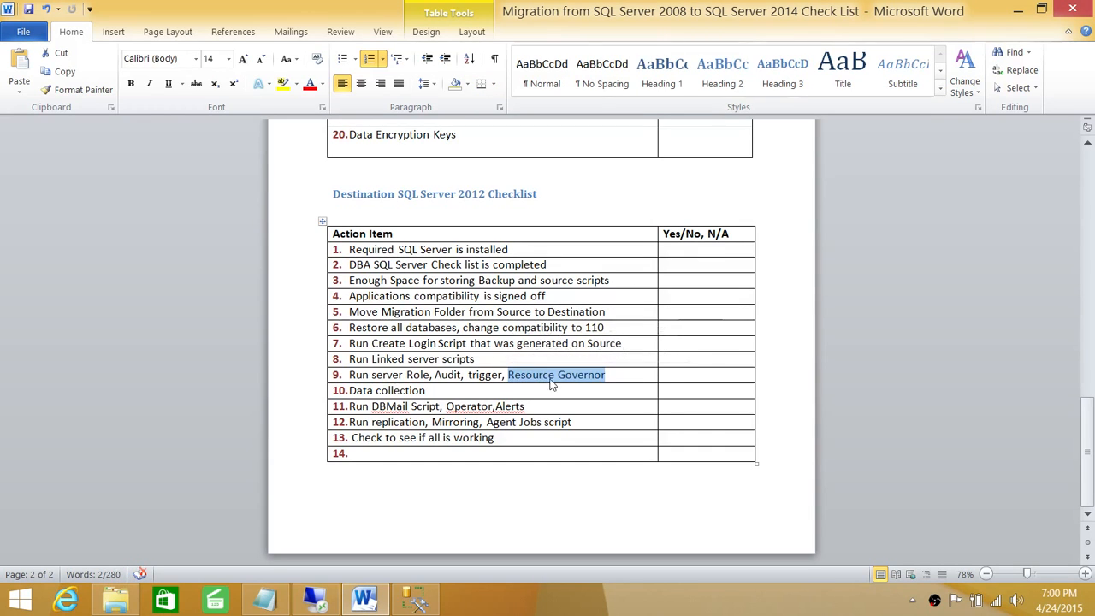
left_click(612, 376)
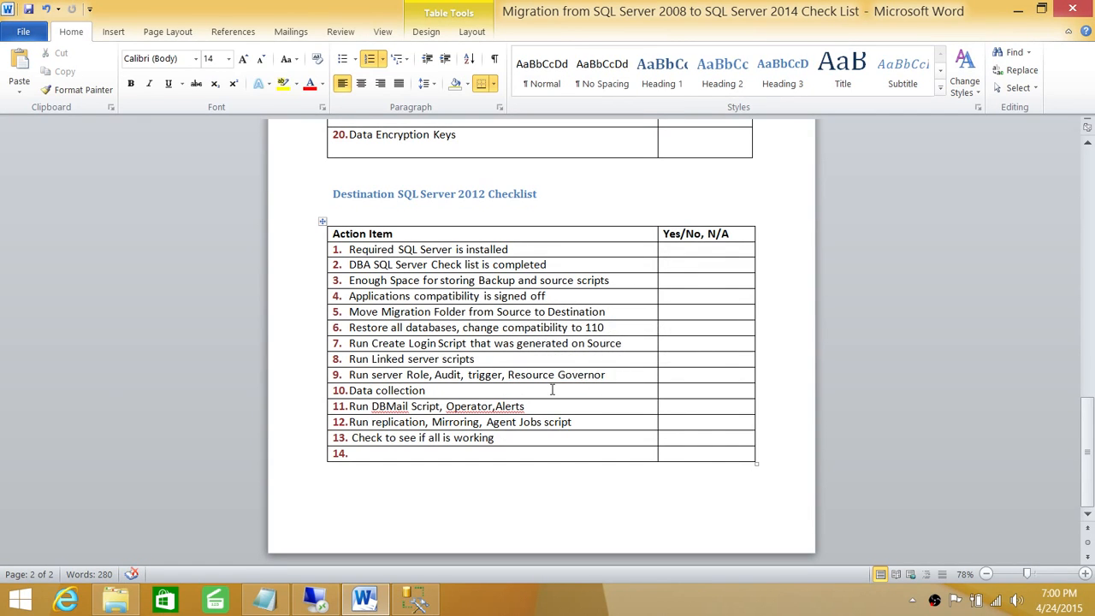
left_click_drag(444, 390, 347, 390)
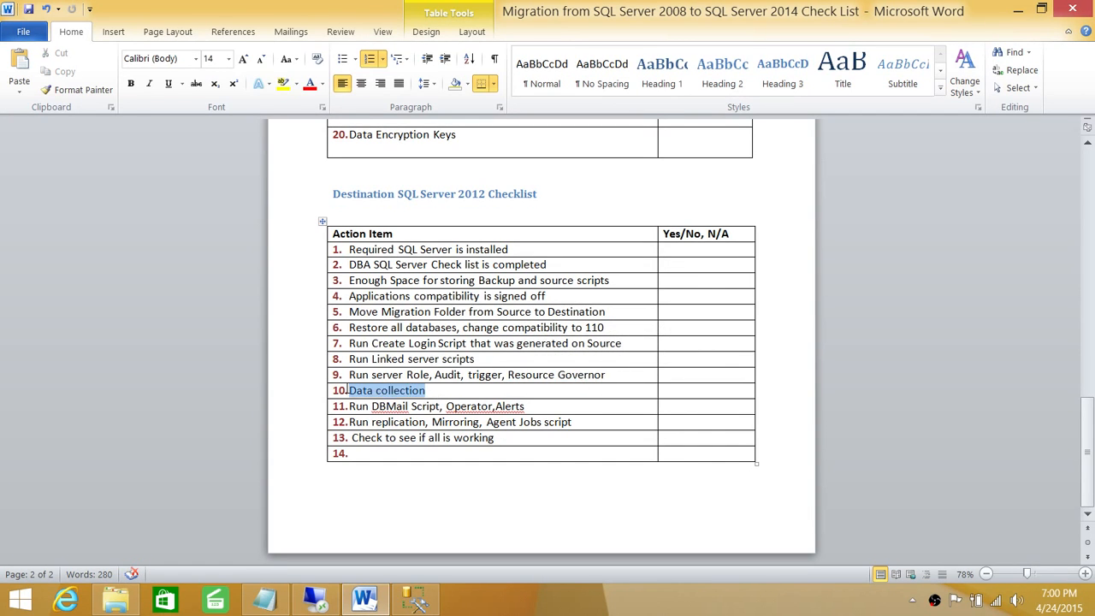
left_click(383, 377)
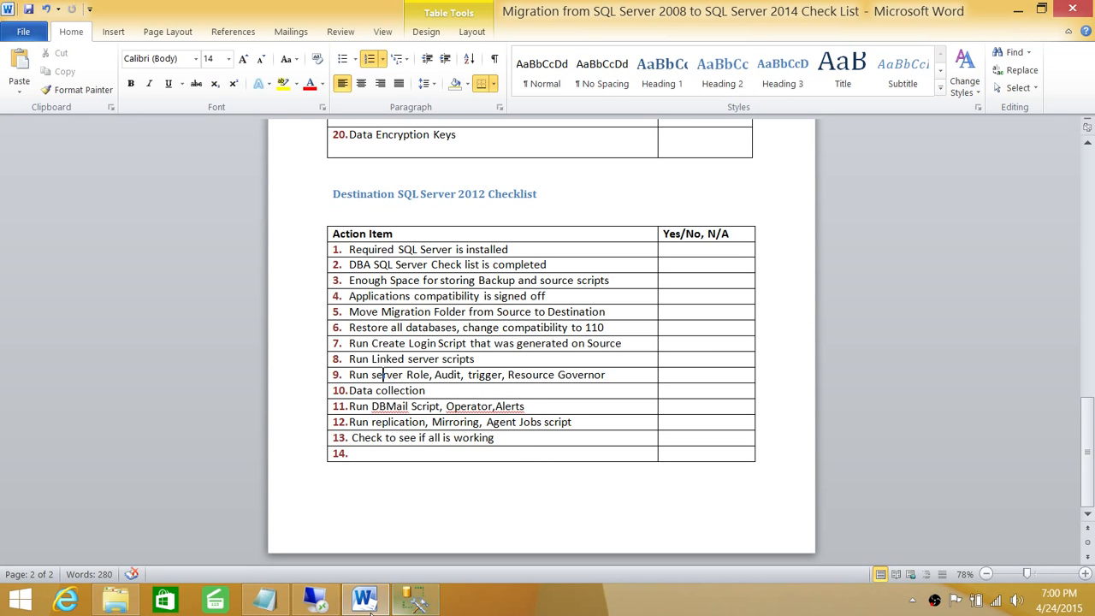
Step: Close the LinkedServer.sql script tab
mouse_move(419, 604)
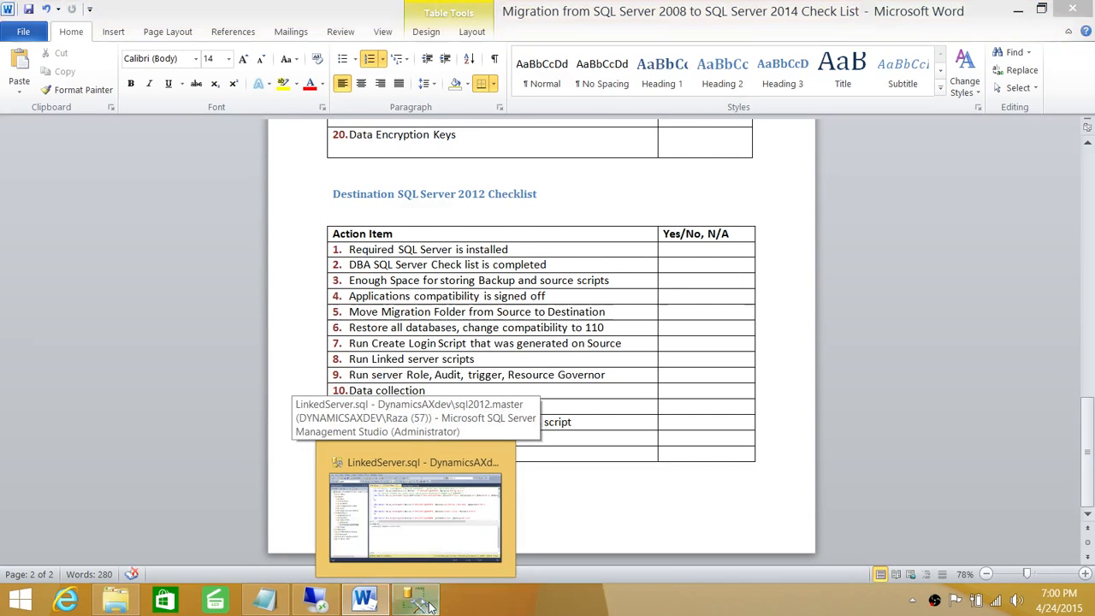
left_click(415, 514)
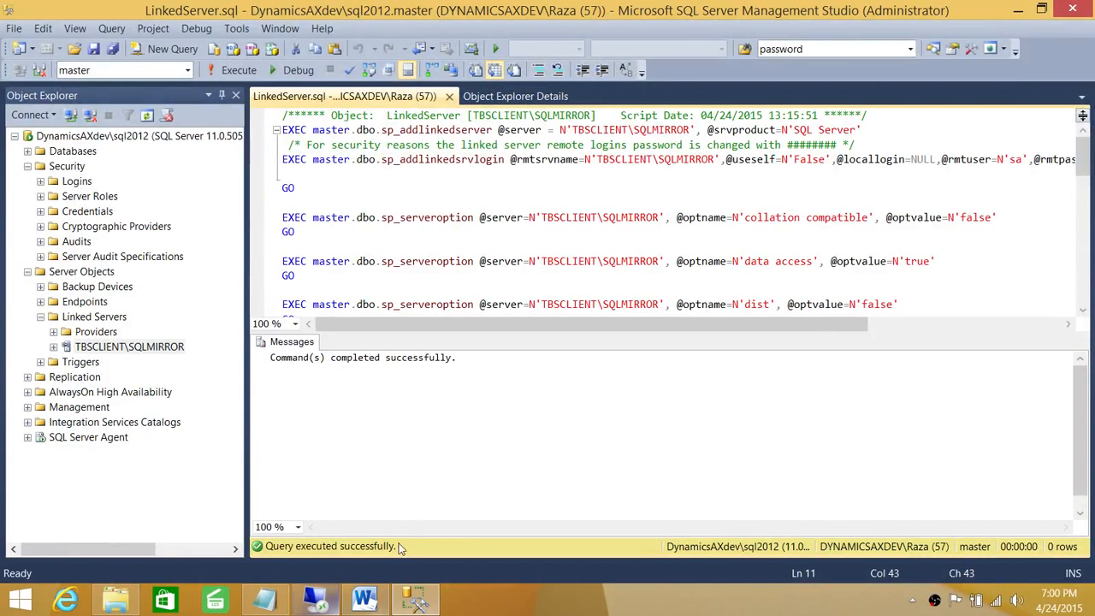
left_click(450, 96)
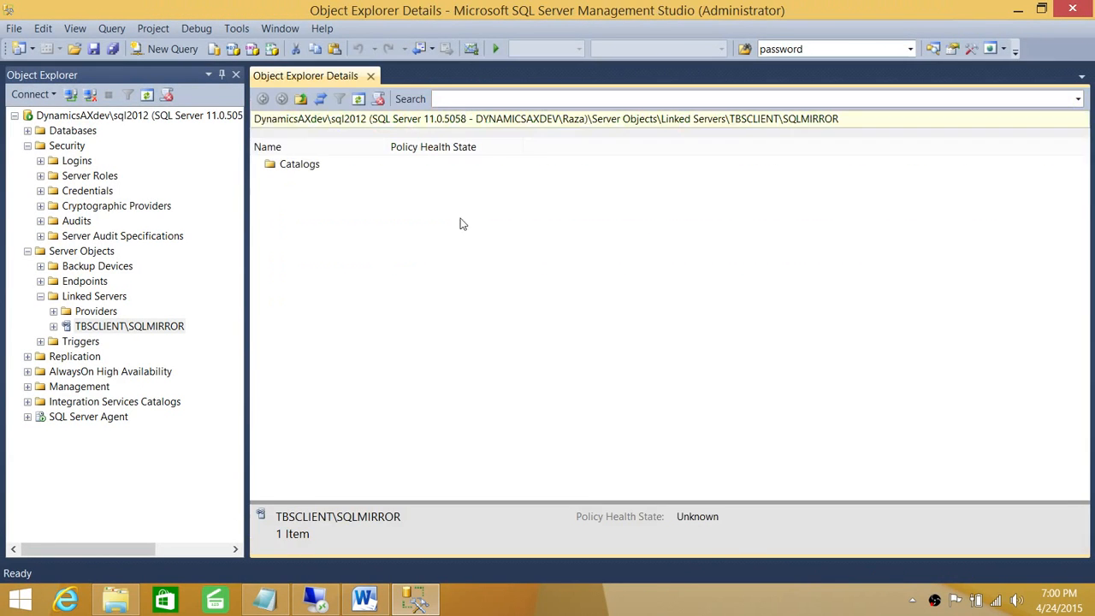
Step: Open LoginTrigger.sql from the Migration08To12 folder
left_click(14, 28)
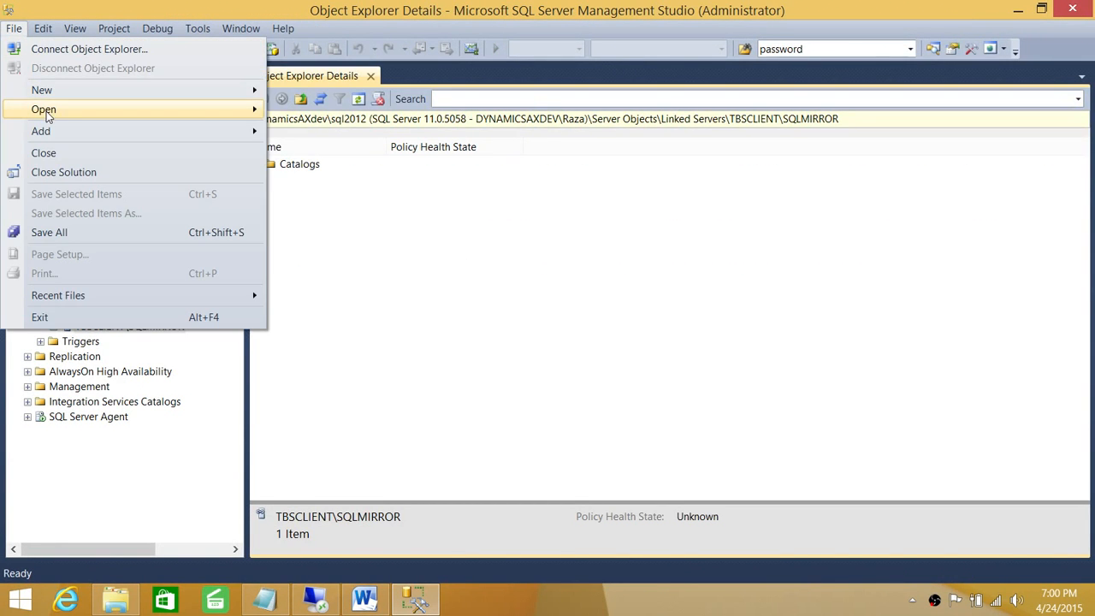
mouse_move(45, 110)
left_click(376, 152)
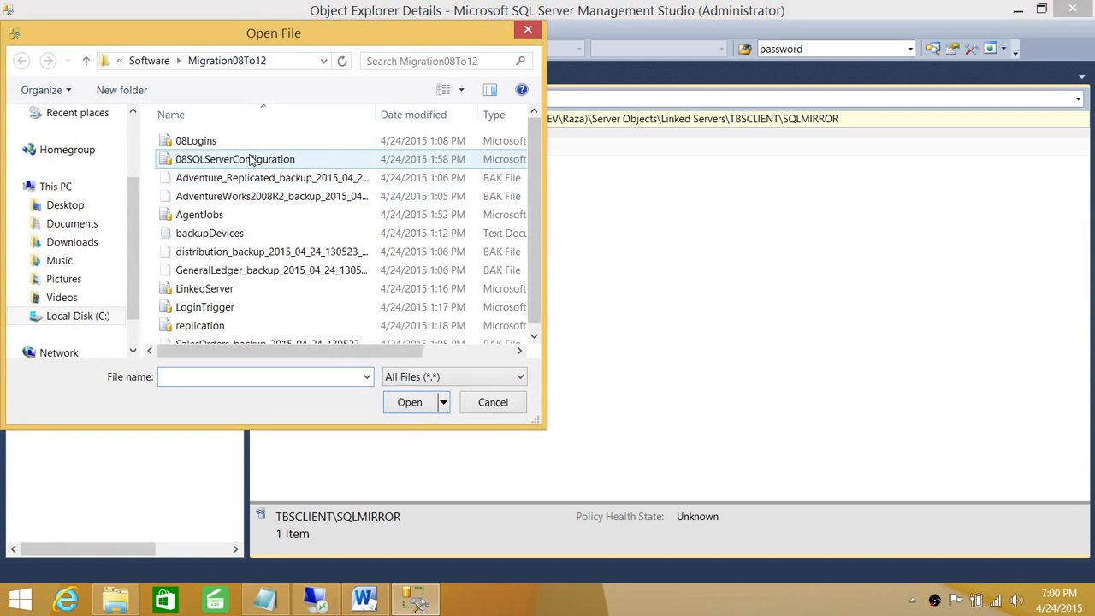
left_click_drag(537, 160, 533, 176)
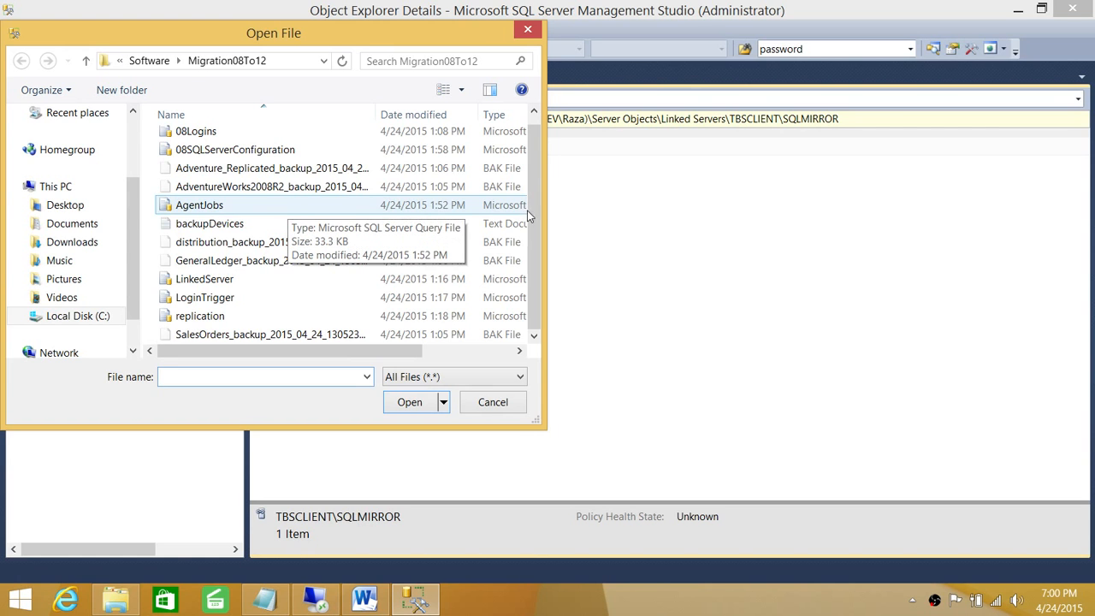
left_click(226, 301)
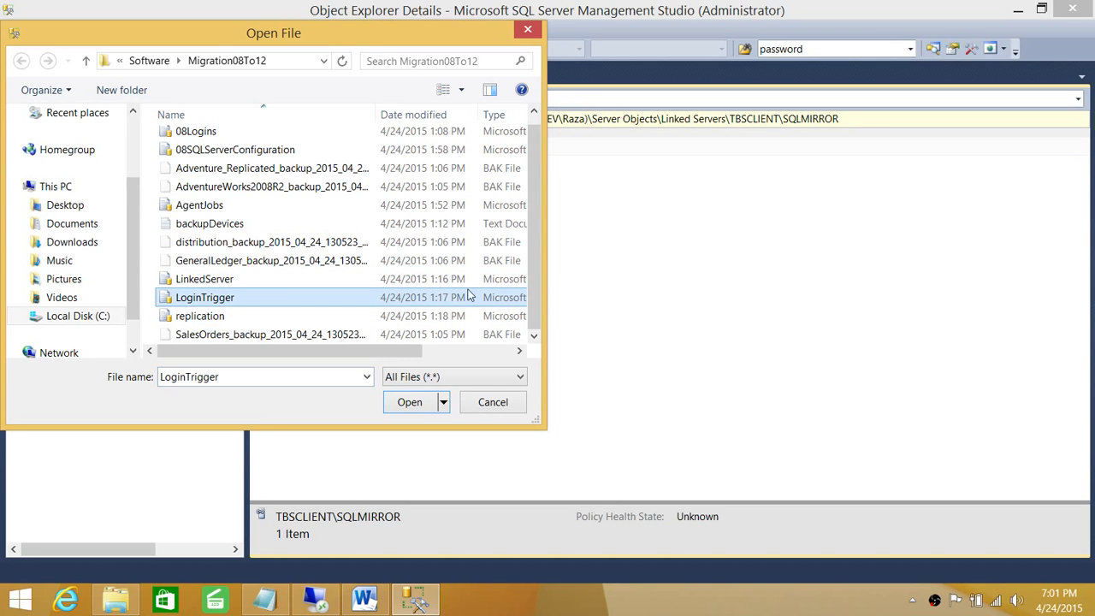
double_click(253, 301)
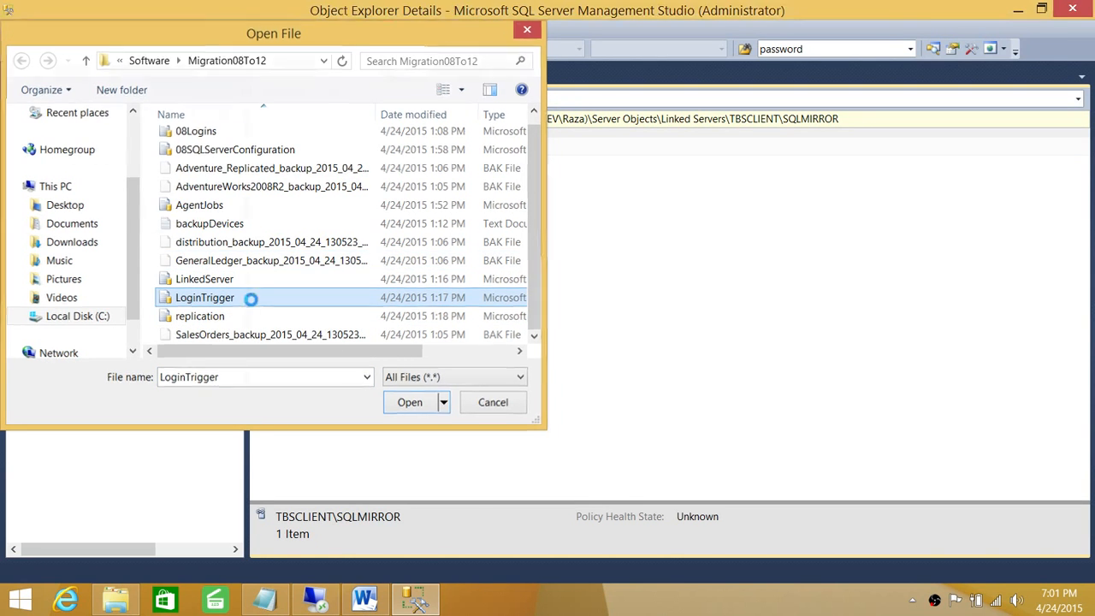
Step: Inspect the INSERT into master.dbo.LoginAudit in LoginTrigger.sql, then return to the Word checklist
left_click(473, 257)
scroll(522, 293, "down", 3)
scroll(521, 292, "down", 3)
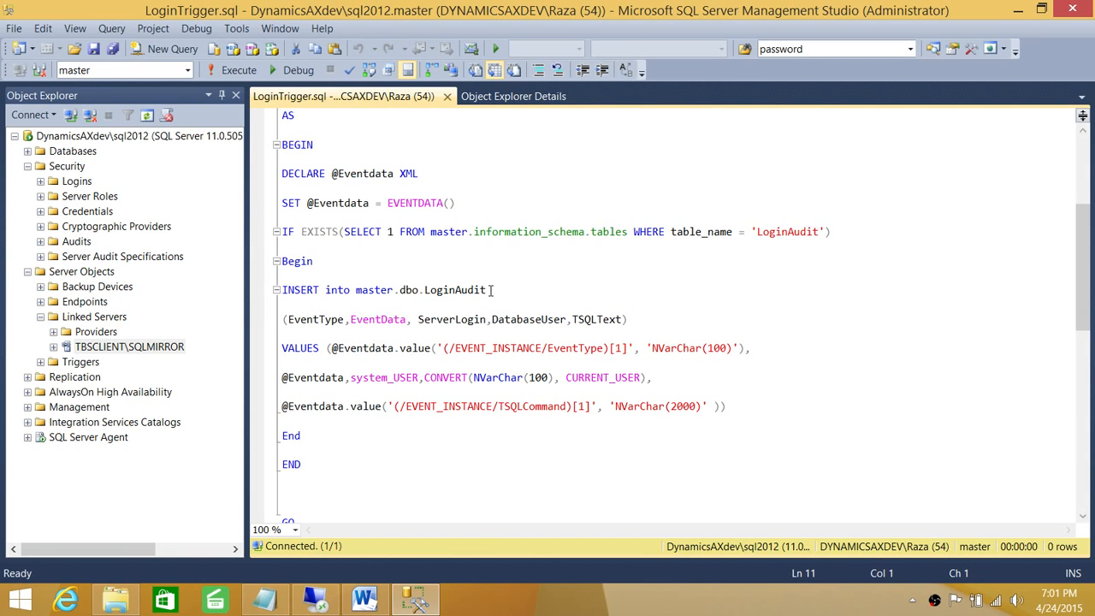
left_click_drag(490, 290, 400, 291)
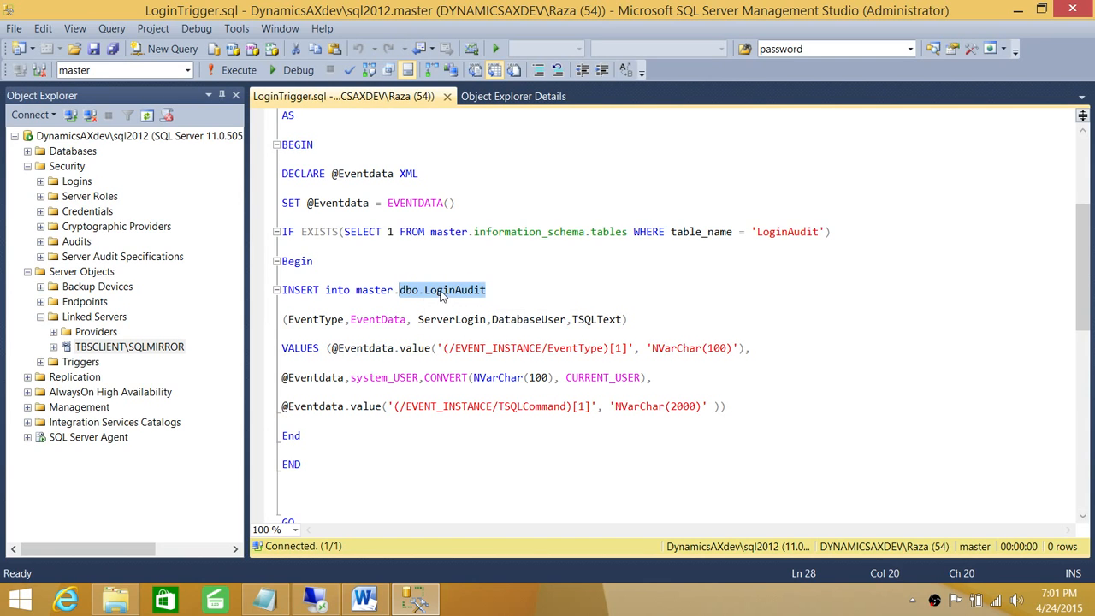
left_click(442, 291)
left_click_drag(490, 290, 424, 291)
left_click(365, 599)
scroll(438, 337, "up", 5)
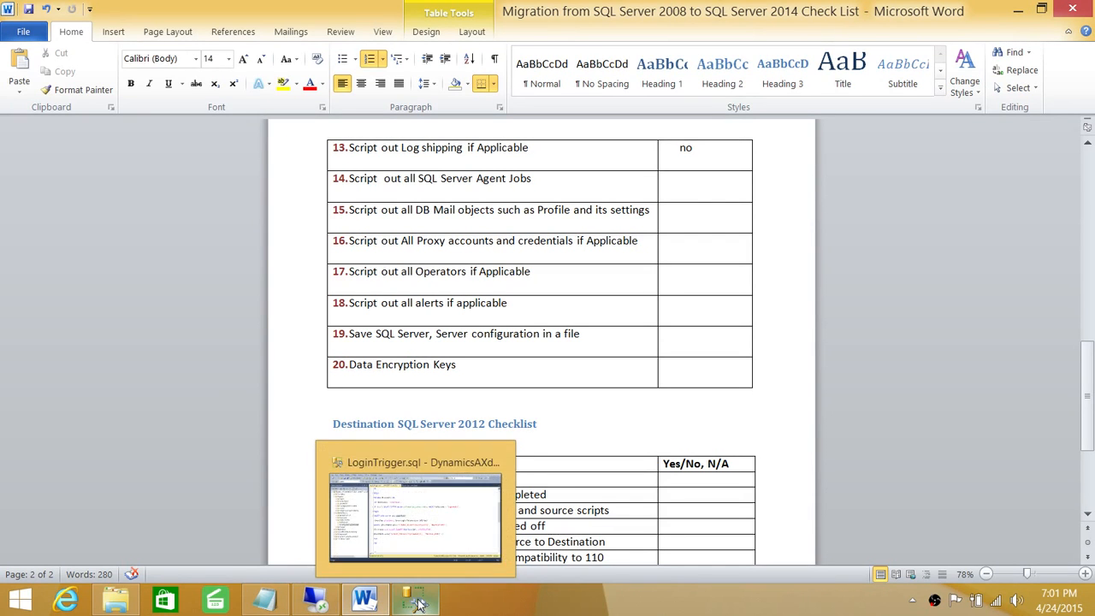
Step: On the remote SQL Server 2008, script the master LoginAudit table's CREATE into a new query
left_click(321, 604)
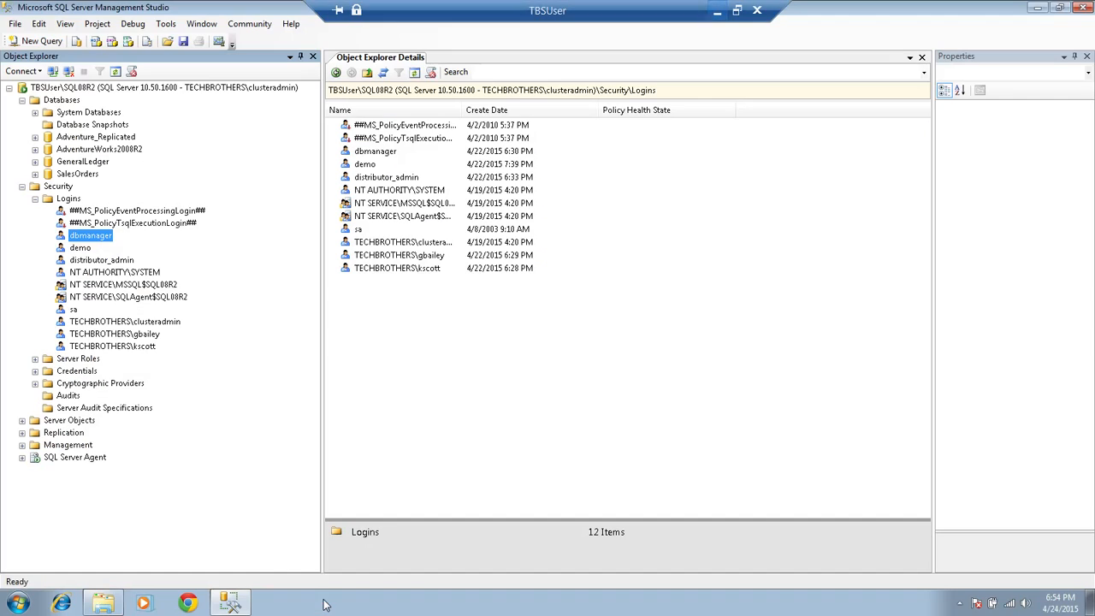
left_click(36, 112)
left_click(124, 174)
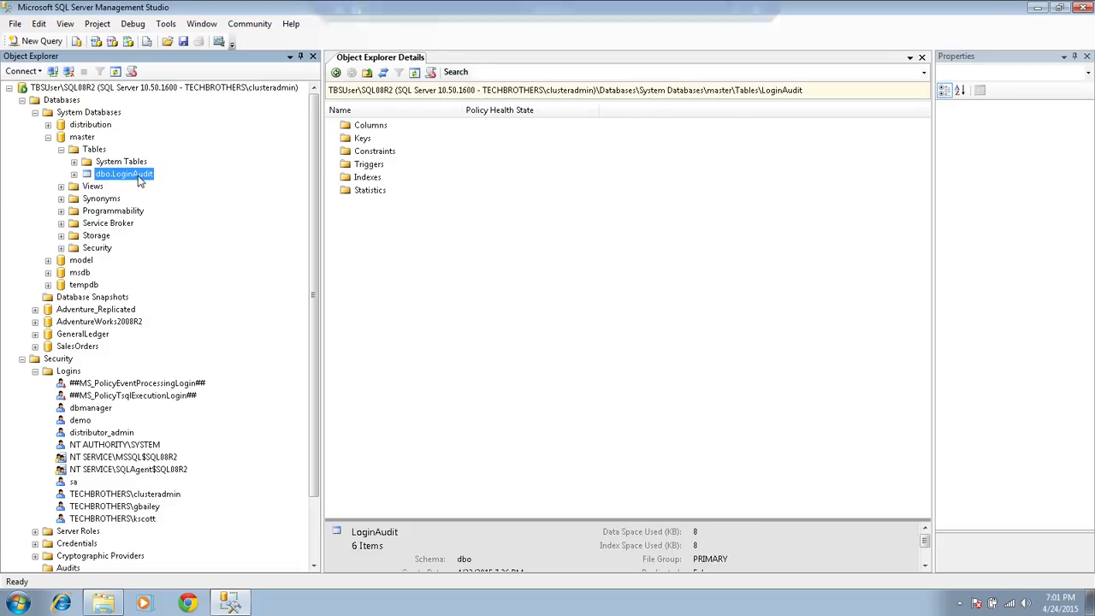
right_click(138, 175)
mouse_move(229, 246)
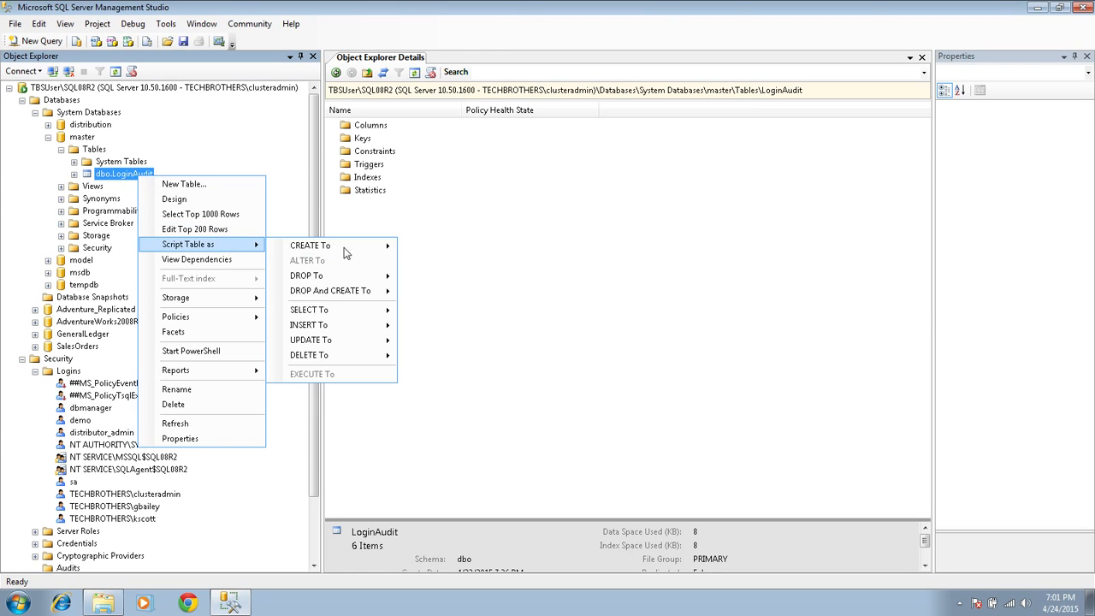
mouse_move(342, 247)
left_click(504, 247)
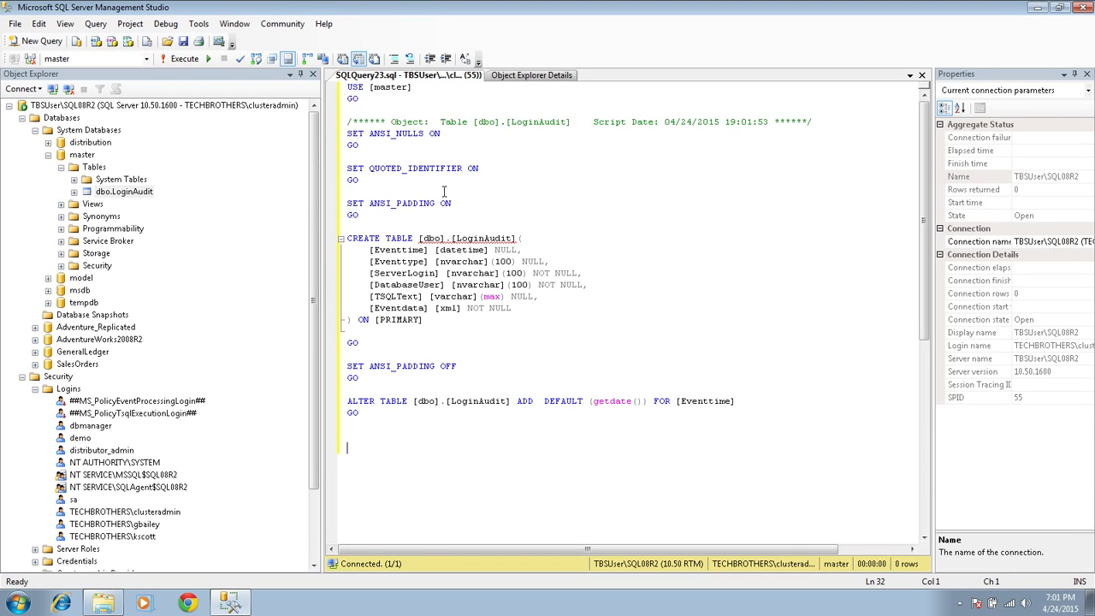
Step: Leave the remote session and expand Databases > System Databases in the local Management Studio
left_click(1034, 7)
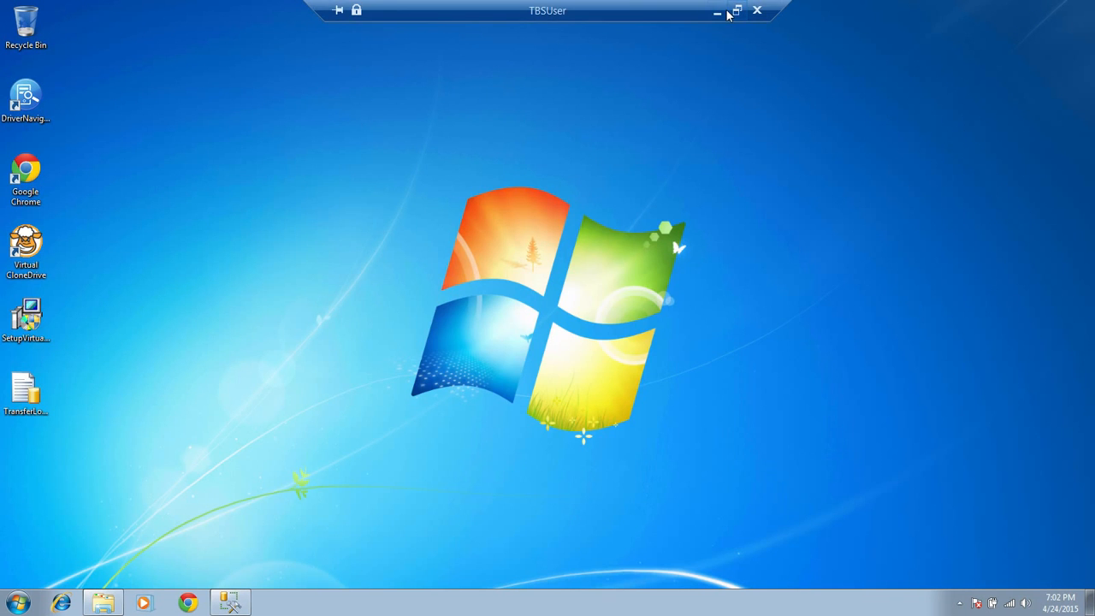
left_click(719, 10)
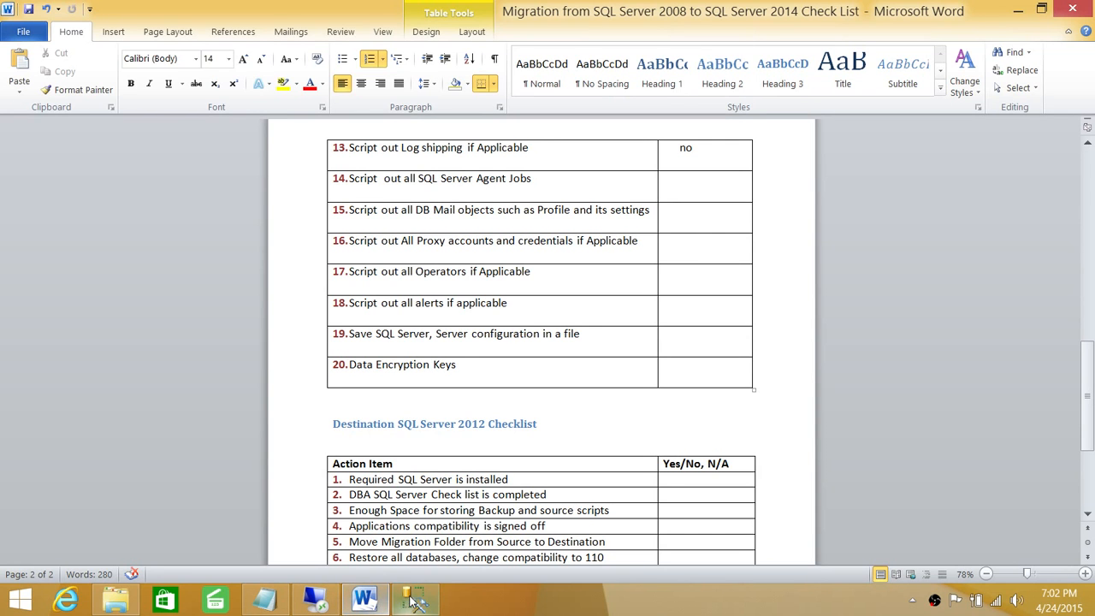
left_click(318, 600)
left_click(28, 150)
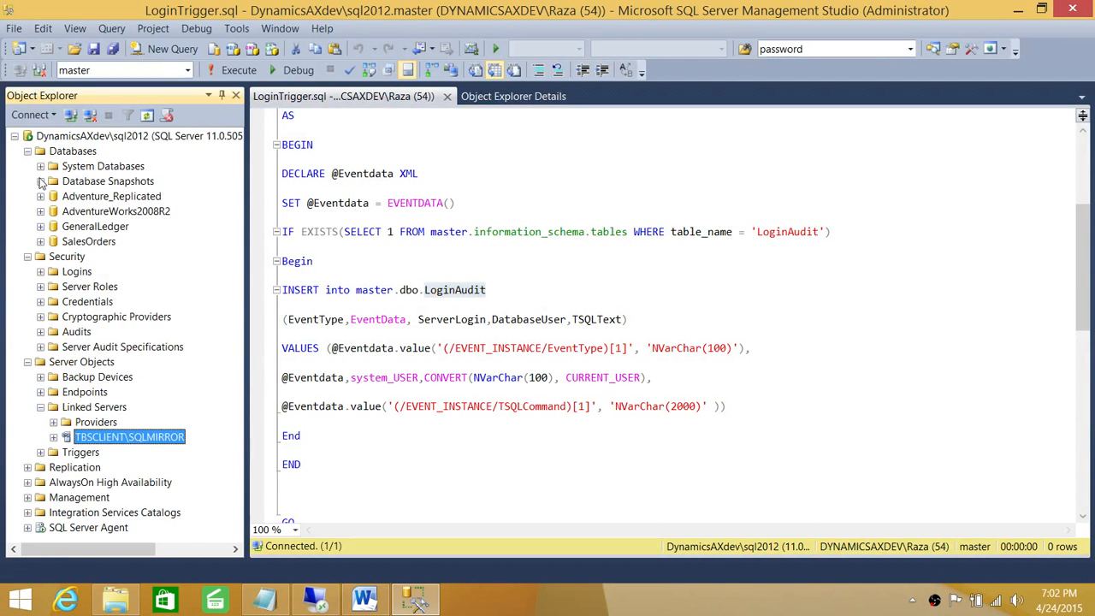
left_click(40, 166)
Step: Confirm dbo.LoginAudit exists under master's Tables, then collapse master
left_click(53, 181)
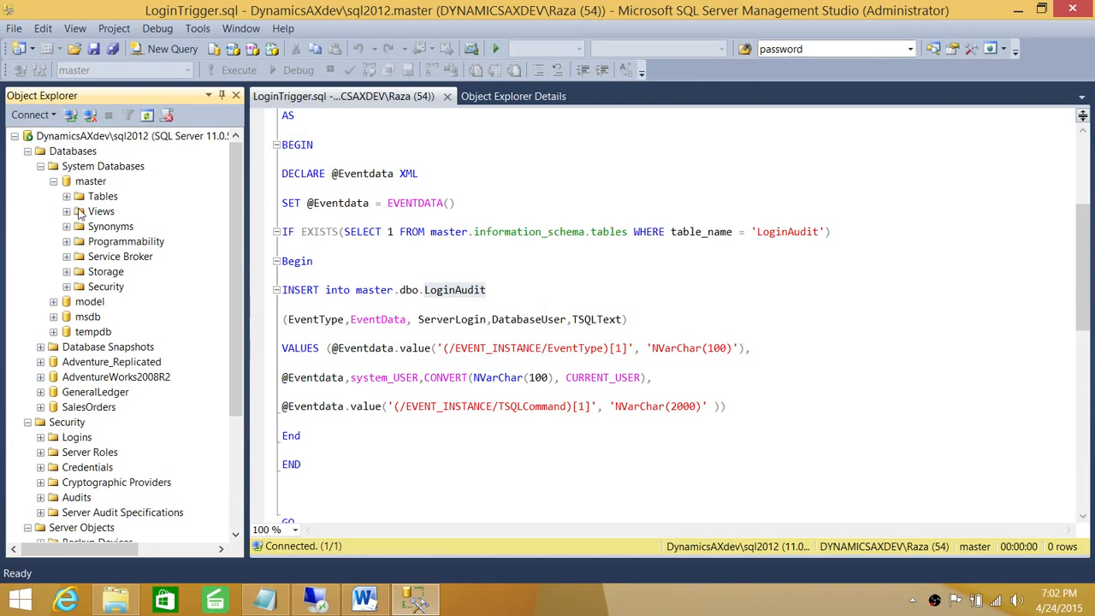
left_click(66, 196)
left_click(126, 226)
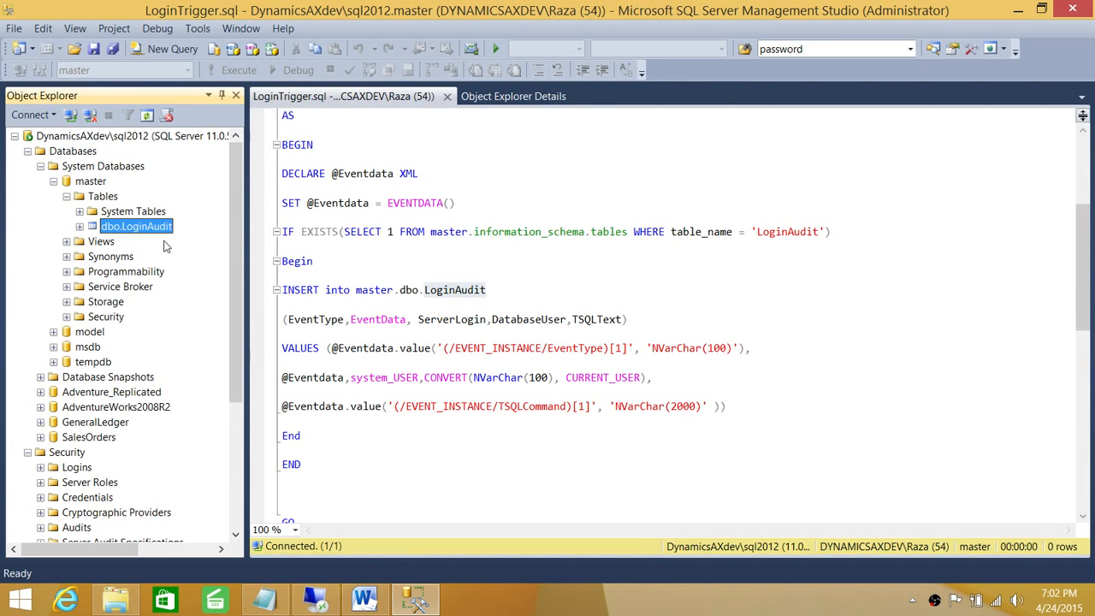
left_click(53, 182)
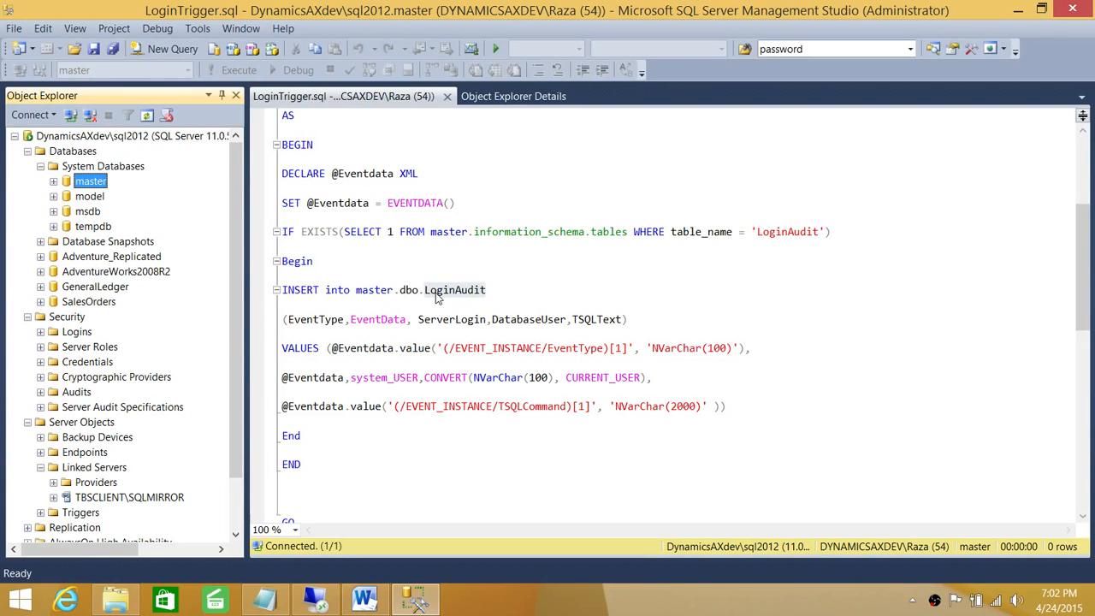
Step: Check the dbo.LoginAudit reference in LoginTrigger.sql and execute the script
left_click(513, 292)
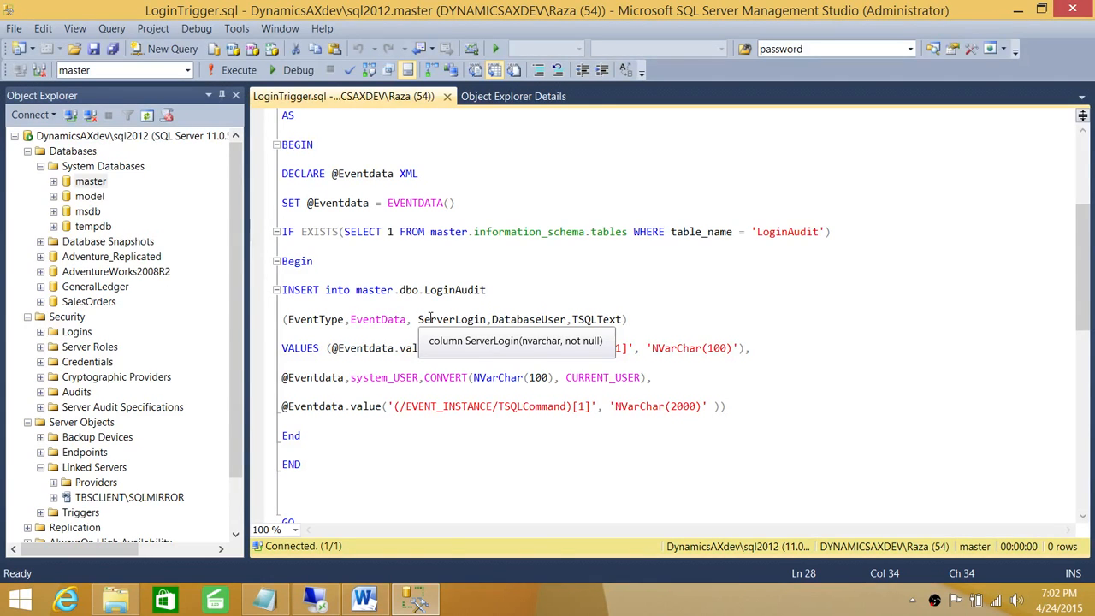
left_click_drag(496, 291, 400, 294)
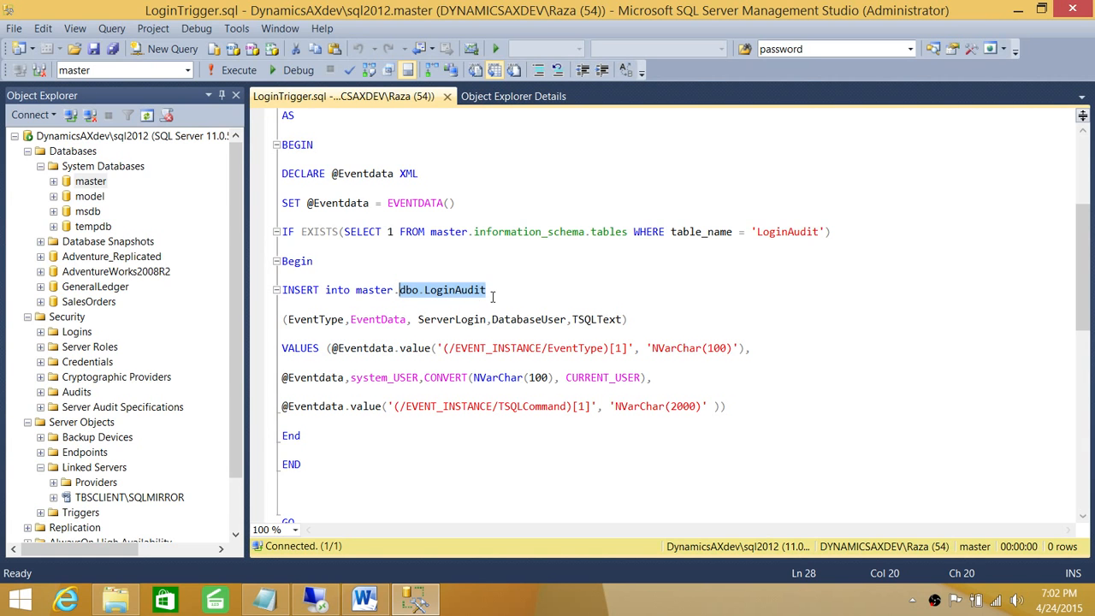
left_click(412, 203)
scroll(370, 171, "up", 5)
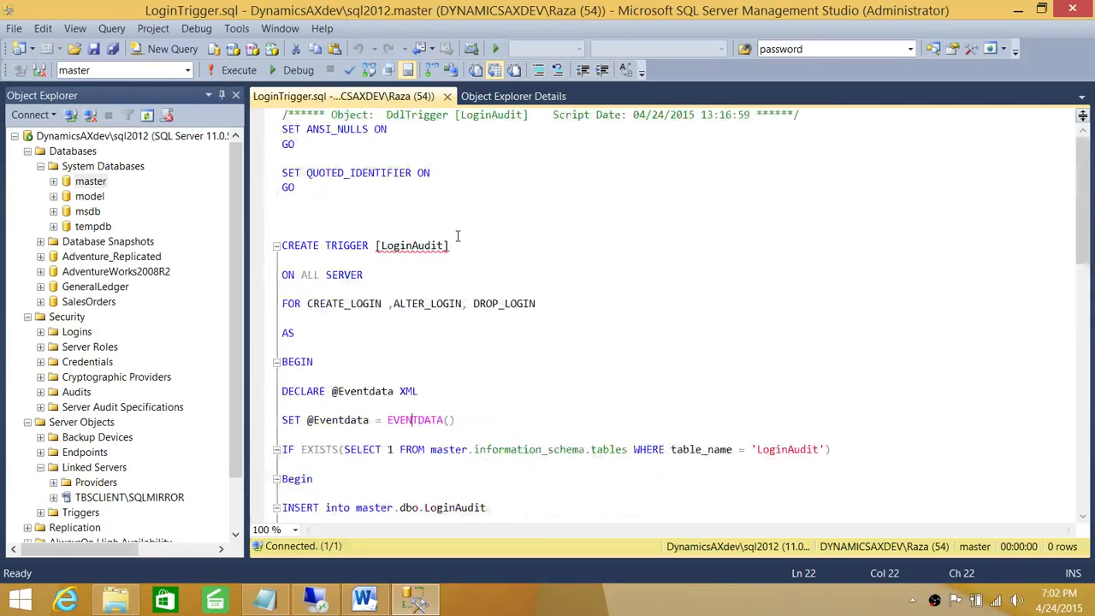
left_click(233, 71)
Step: Delete the existing LoginAudit server trigger under Server Objects > Triggers
left_click(283, 231)
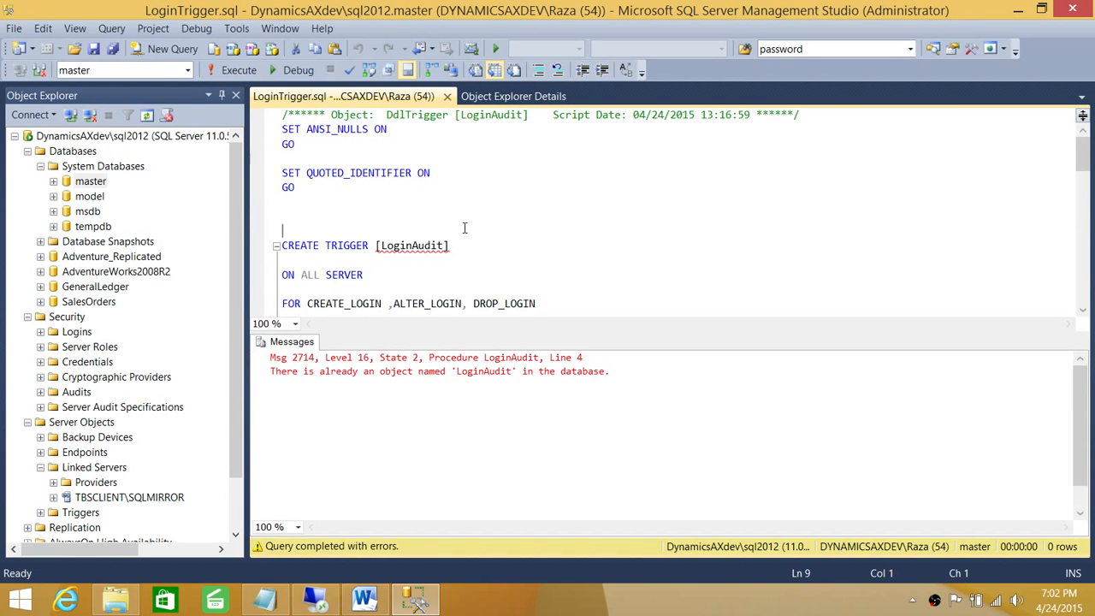
scroll(464, 229, "down", 3)
scroll(339, 231, "up", 3)
left_click(40, 166)
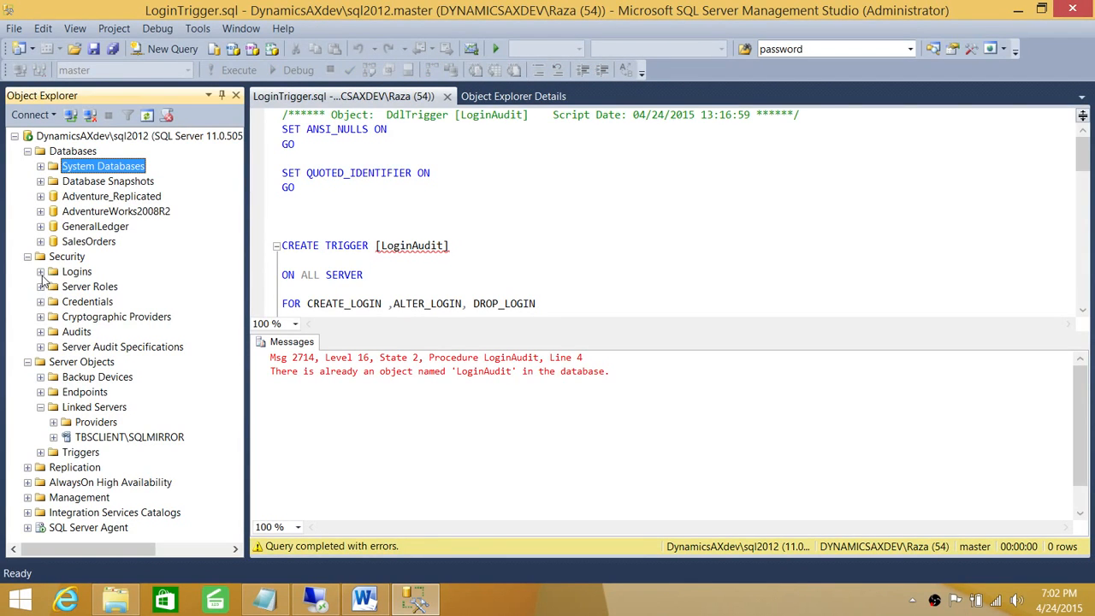
left_click(89, 290)
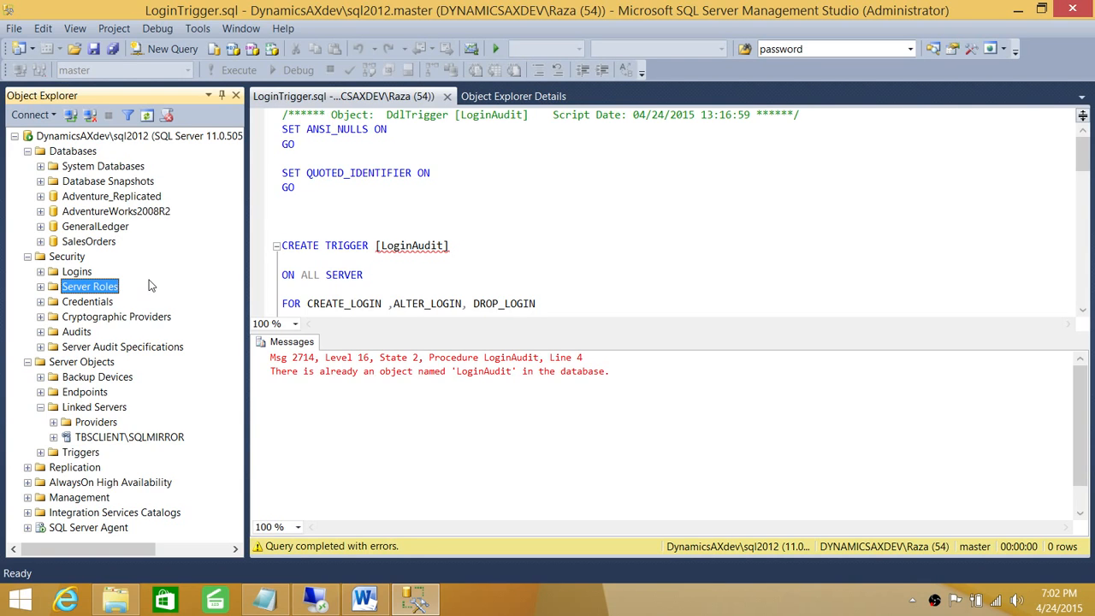
left_click(41, 408)
left_click(40, 423)
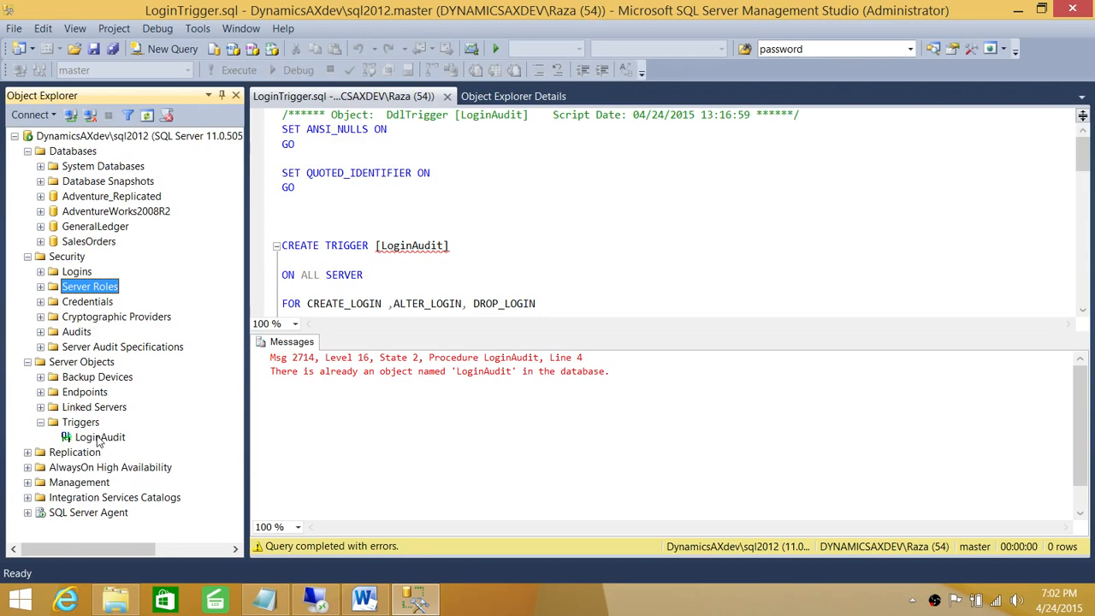
left_click(98, 439)
right_click(106, 440)
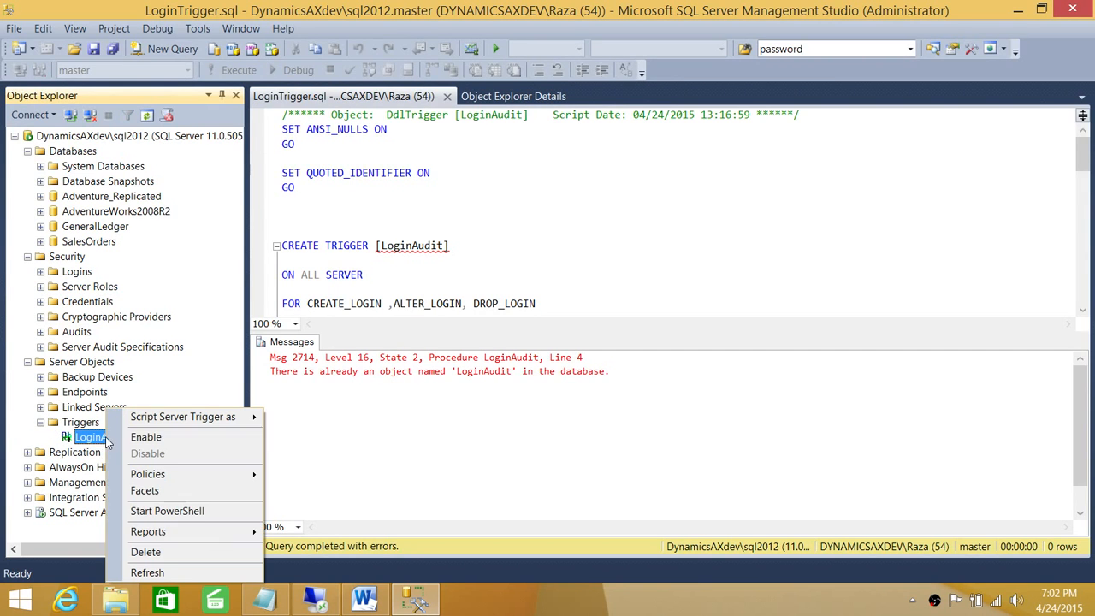
left_click(174, 552)
left_click(689, 487)
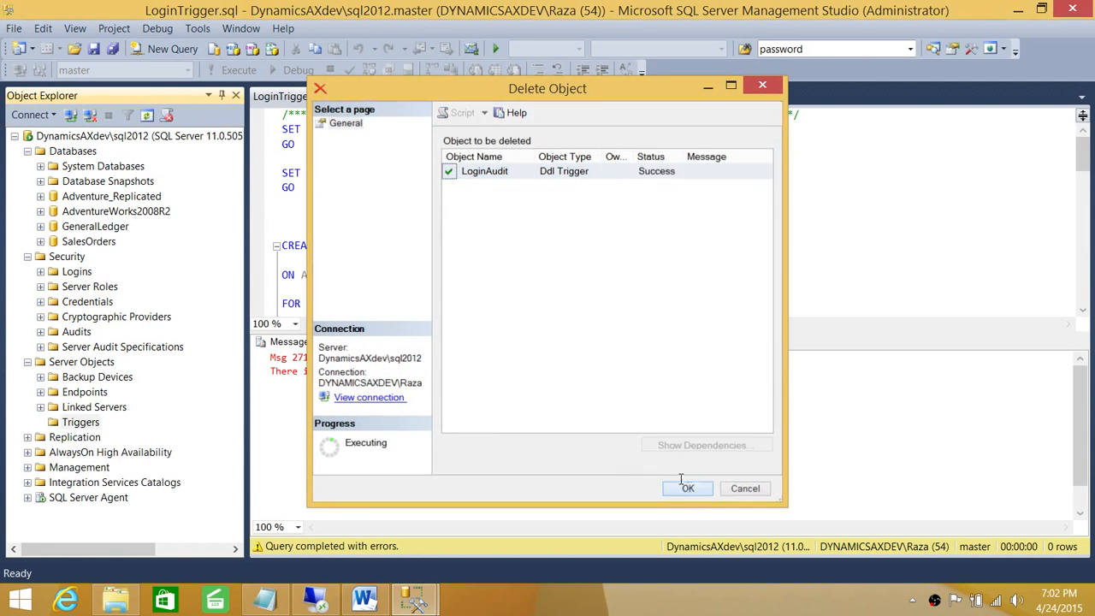
Step: Rerun LoginTrigger.sql with F5 to recreate the trigger, then close the script
key("F5")
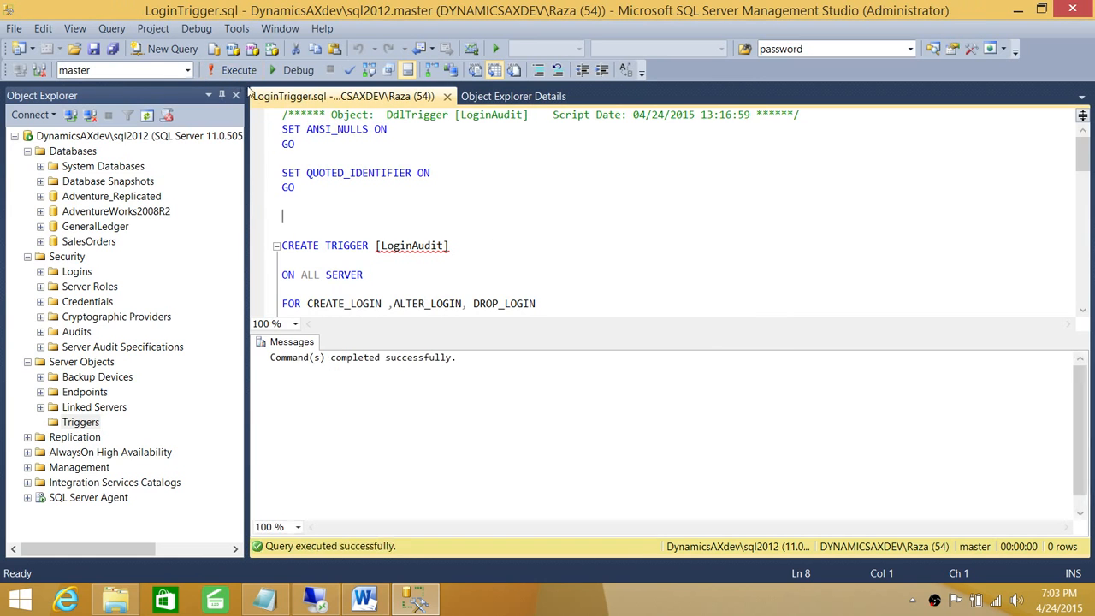
left_click(531, 175)
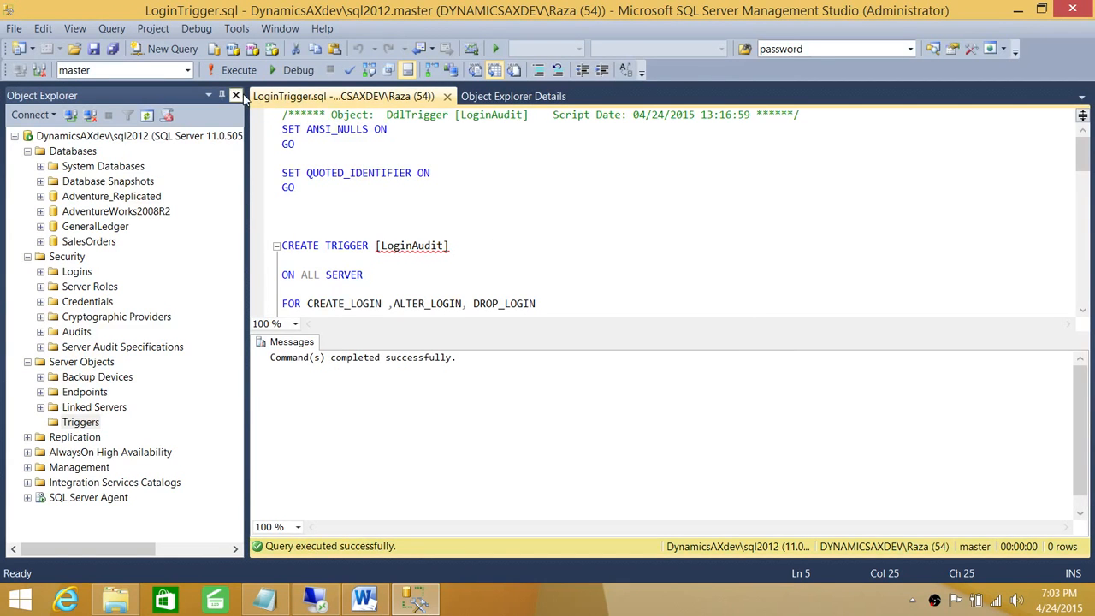
left_click(447, 95)
Step: Refresh server Triggers to confirm the recreated LoginAudit trigger appears
right_click(82, 402)
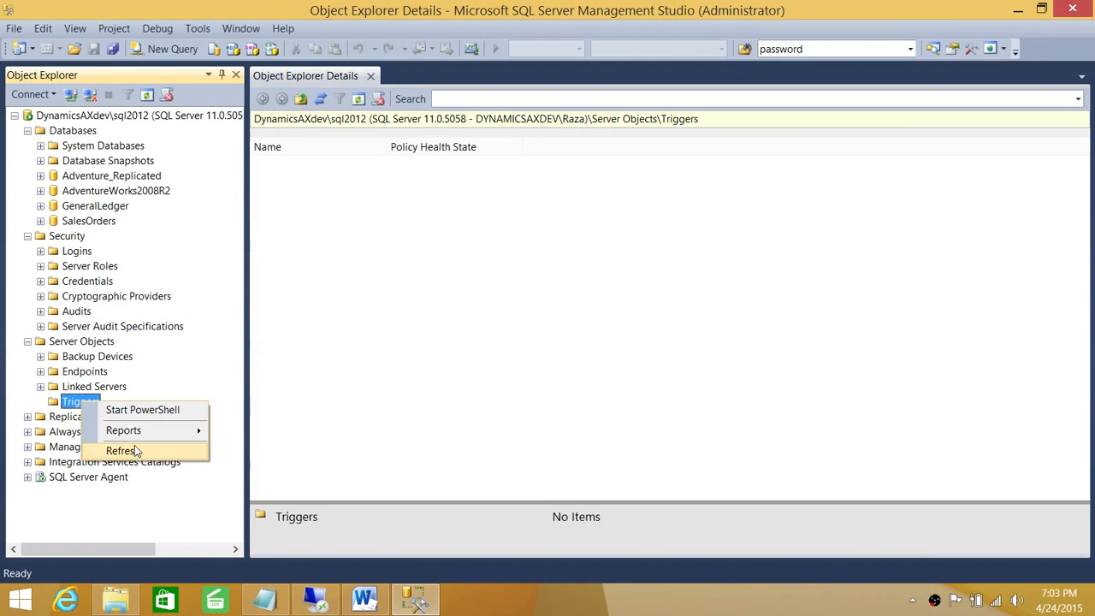
left_click(133, 451)
left_click(41, 402)
left_click(101, 416)
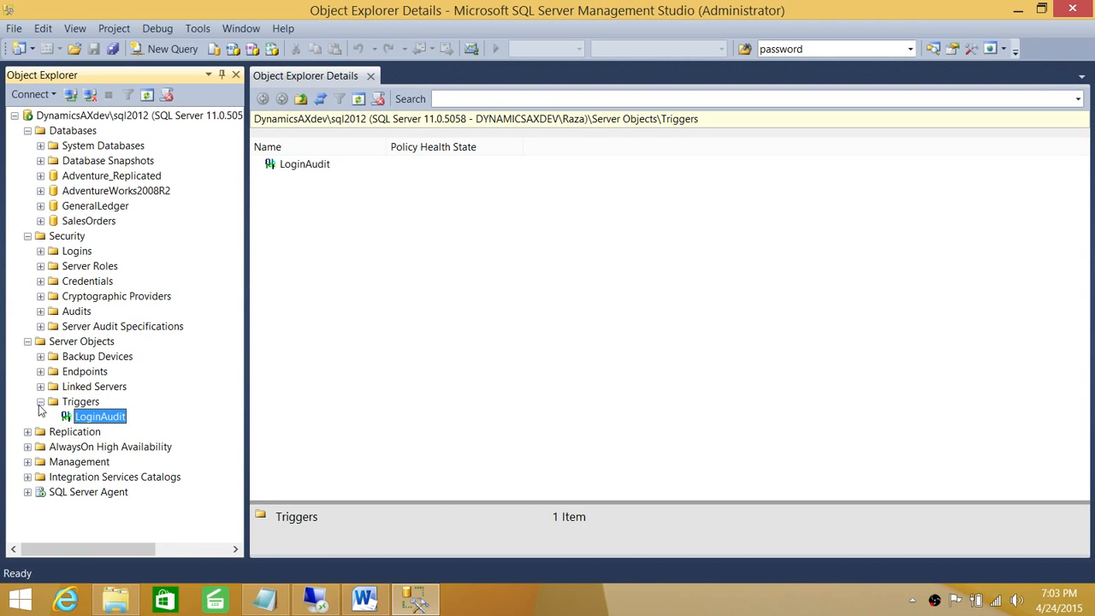
left_click(27, 341)
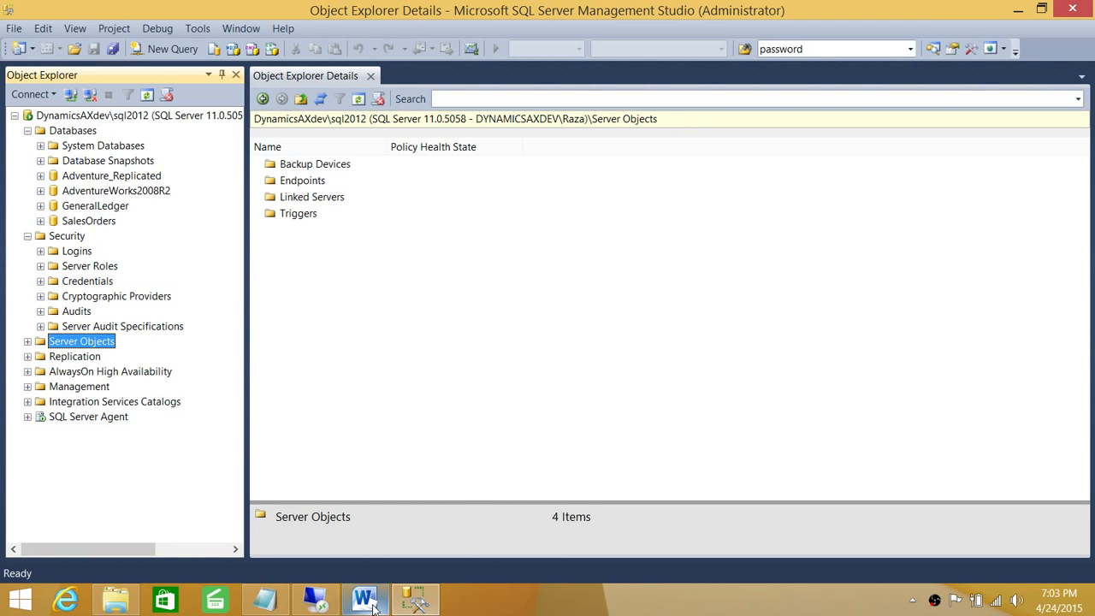
left_click(364, 601)
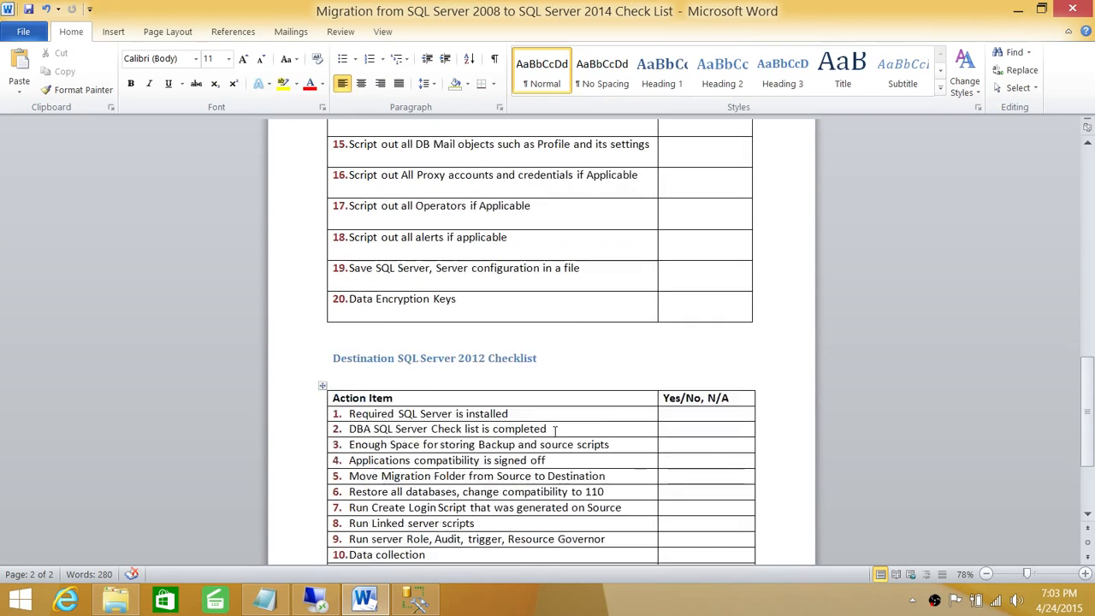
scroll(554, 429, "down", 3)
scroll(547, 462, "down", 1)
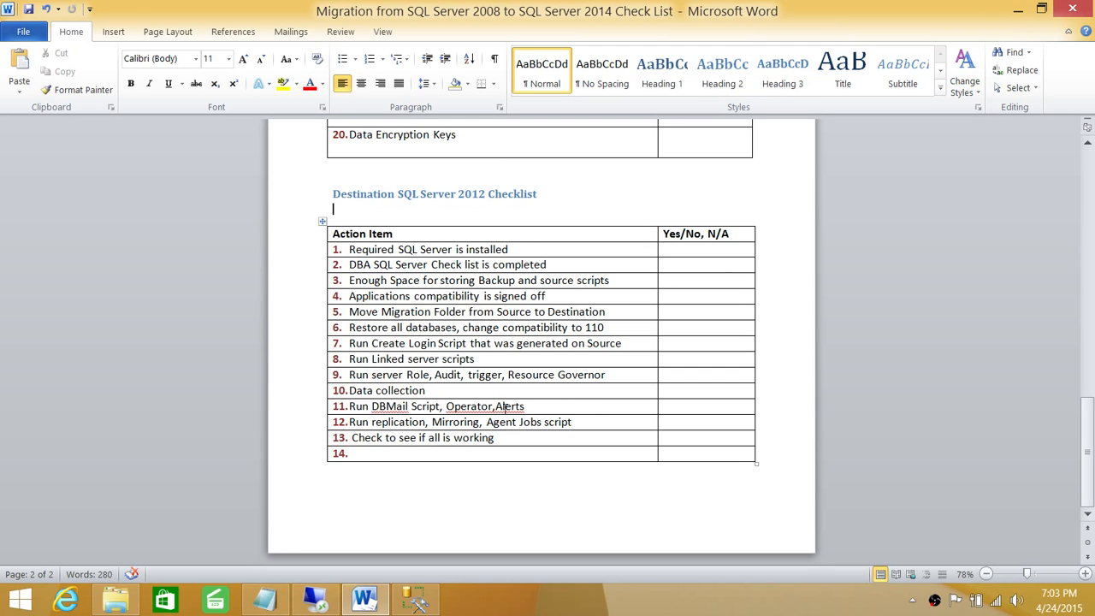
left_click_drag(554, 411, 376, 413)
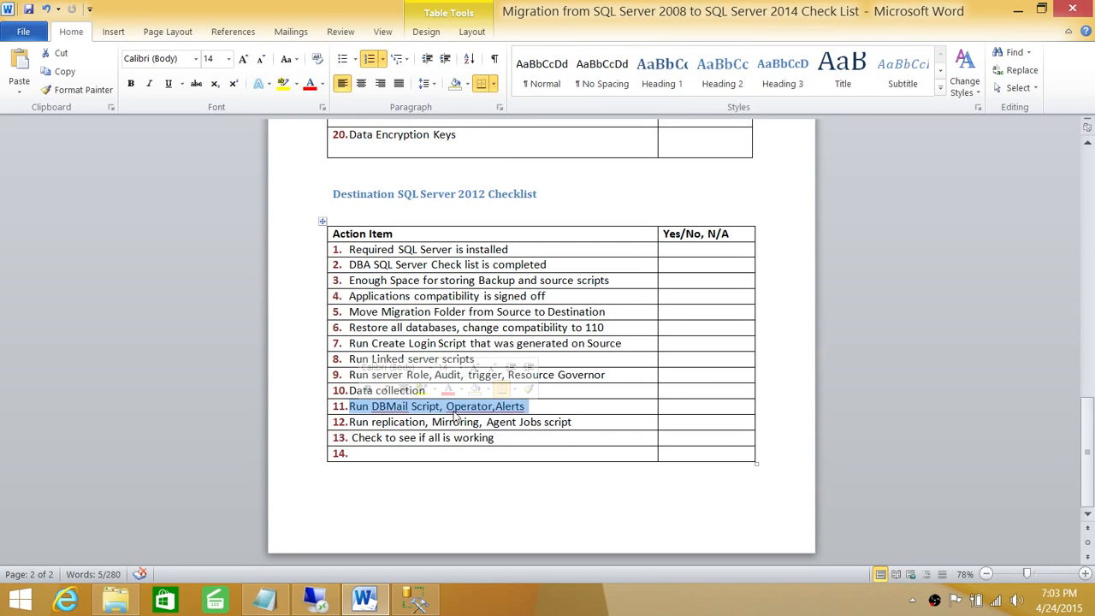
left_click(587, 391)
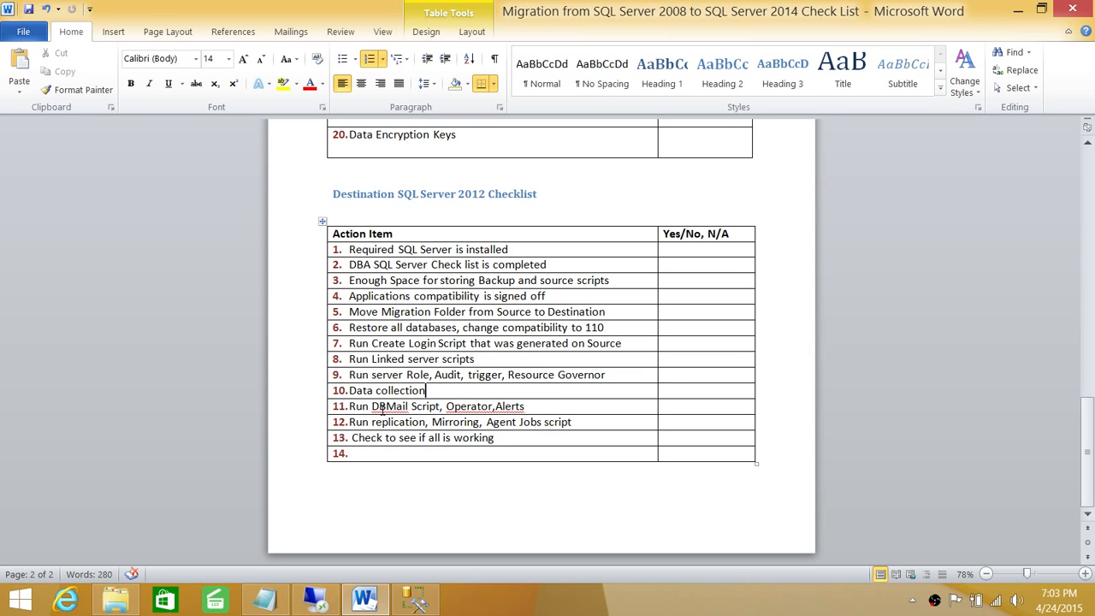
left_click_drag(409, 407, 372, 407)
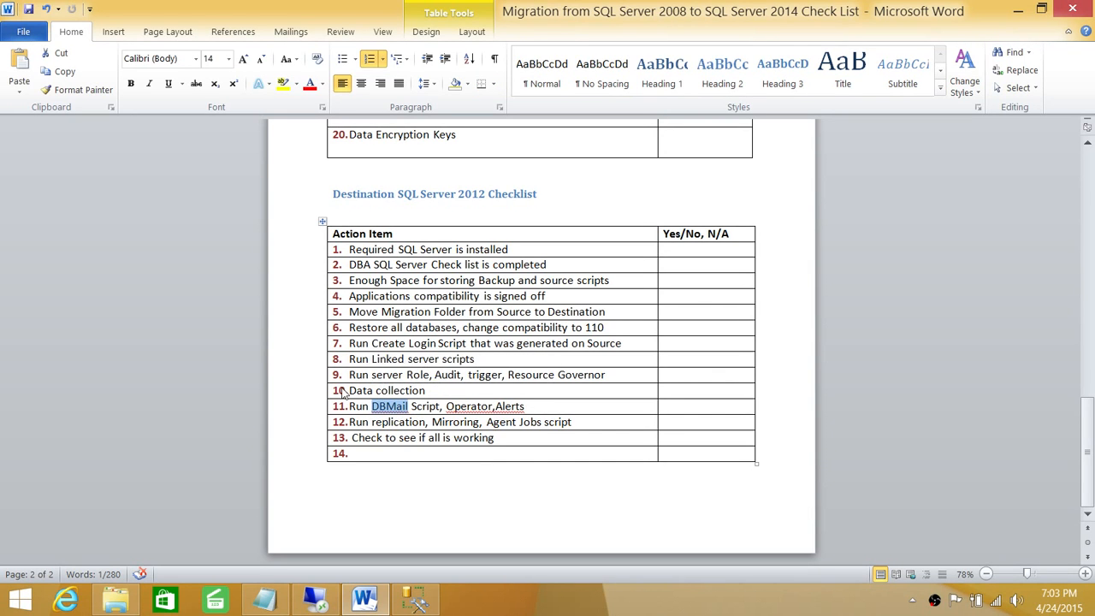
left_click(408, 406)
left_click_drag(408, 407, 372, 407)
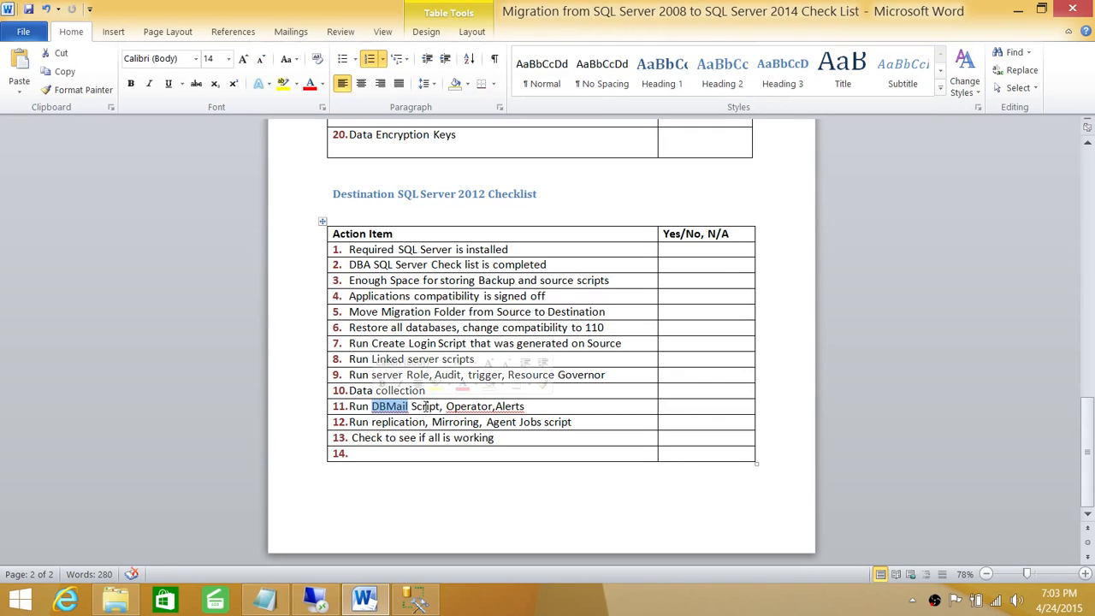
left_click_drag(528, 408, 467, 411)
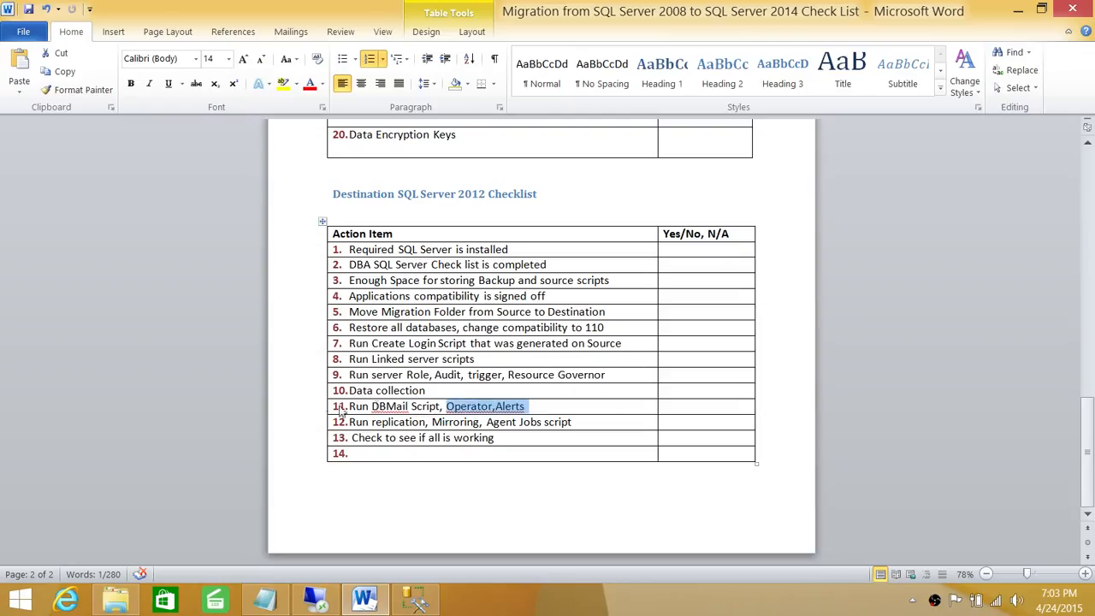
left_click(544, 407)
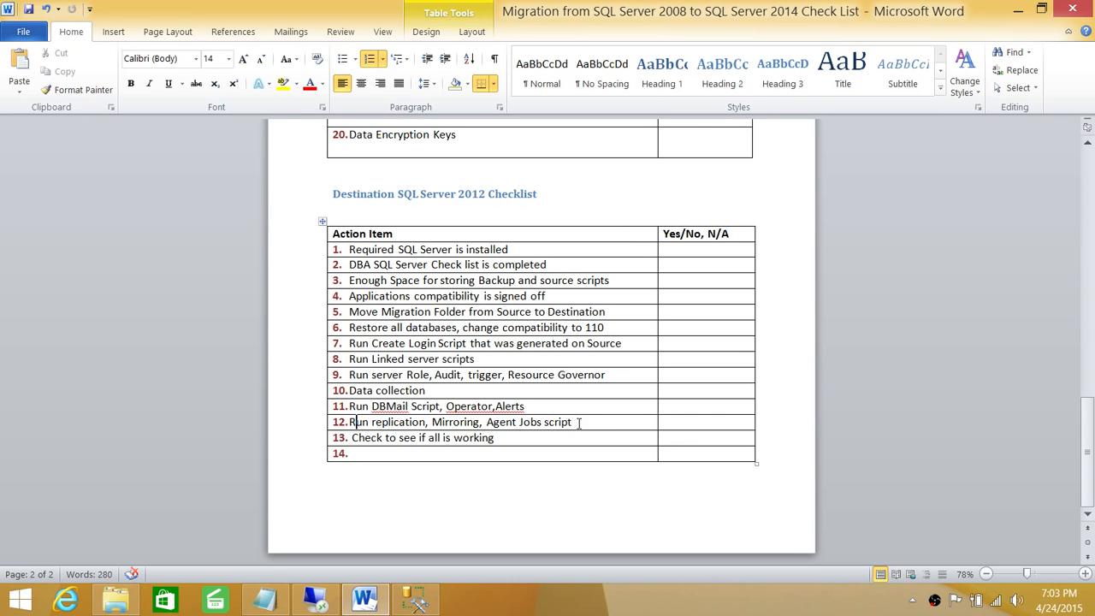
left_click_drag(579, 423, 348, 423)
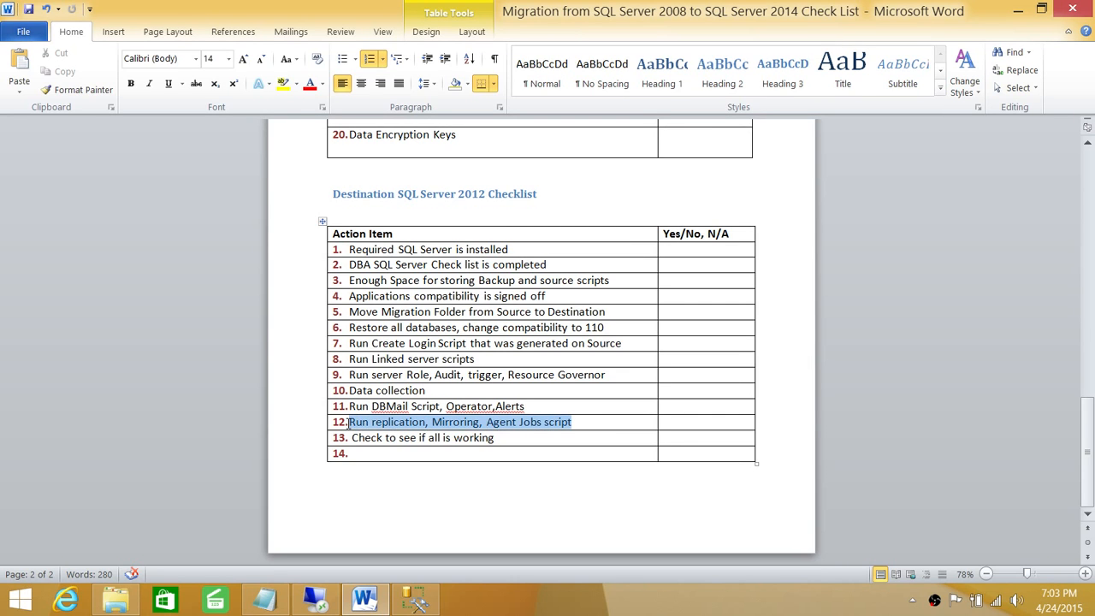
Step: Highlight the replication, Mirroring, Agent Jobs script text in checklist row 12
left_click(415, 426)
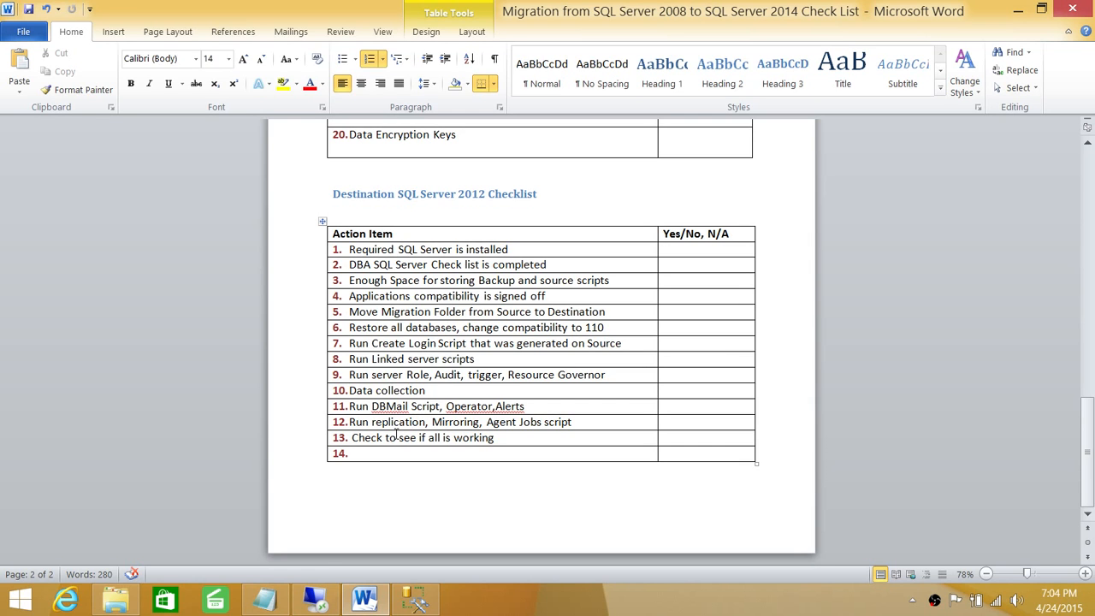
left_click_drag(371, 422, 561, 424)
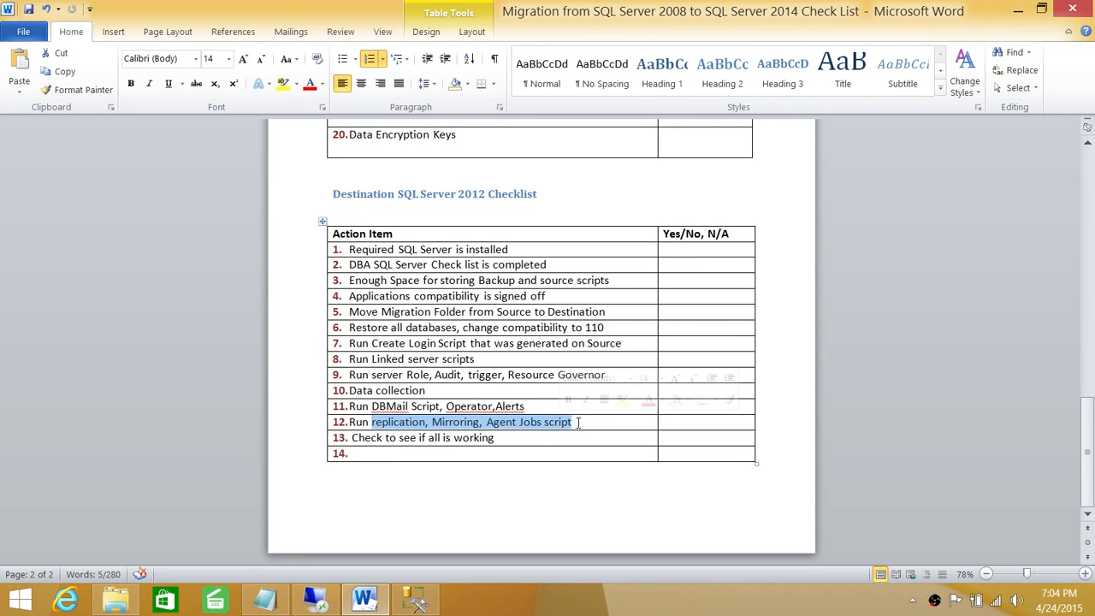
left_click(582, 421)
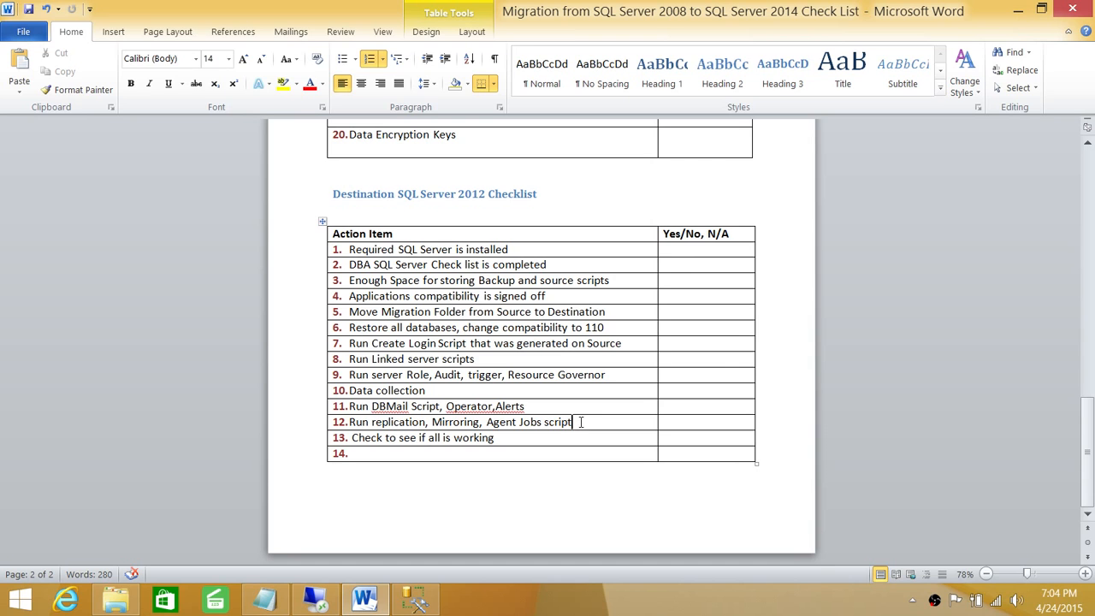
left_click_drag(580, 422, 369, 421)
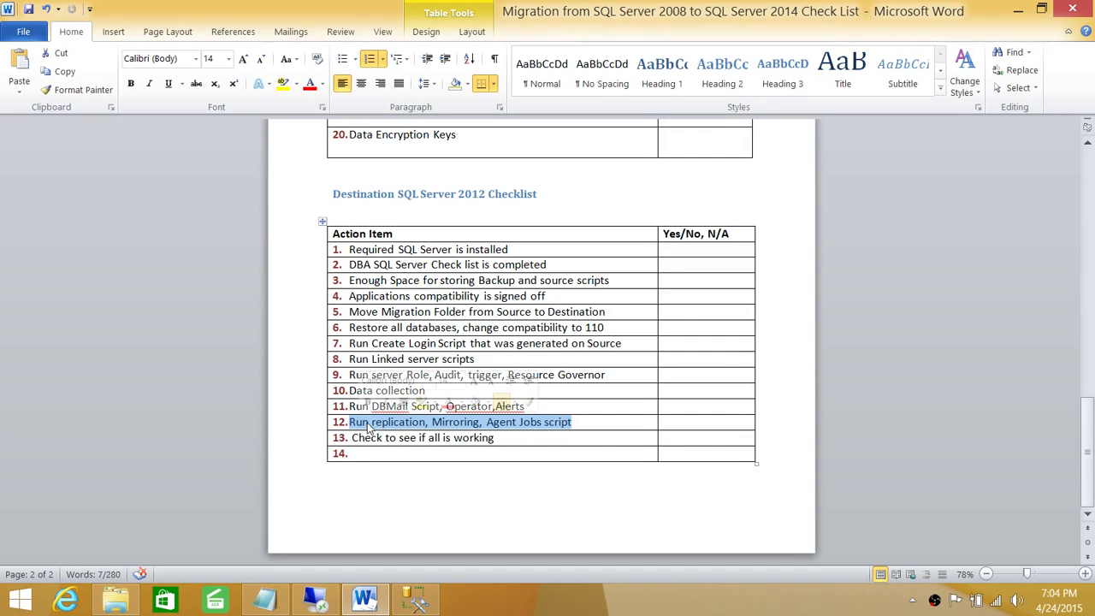
left_click(580, 423)
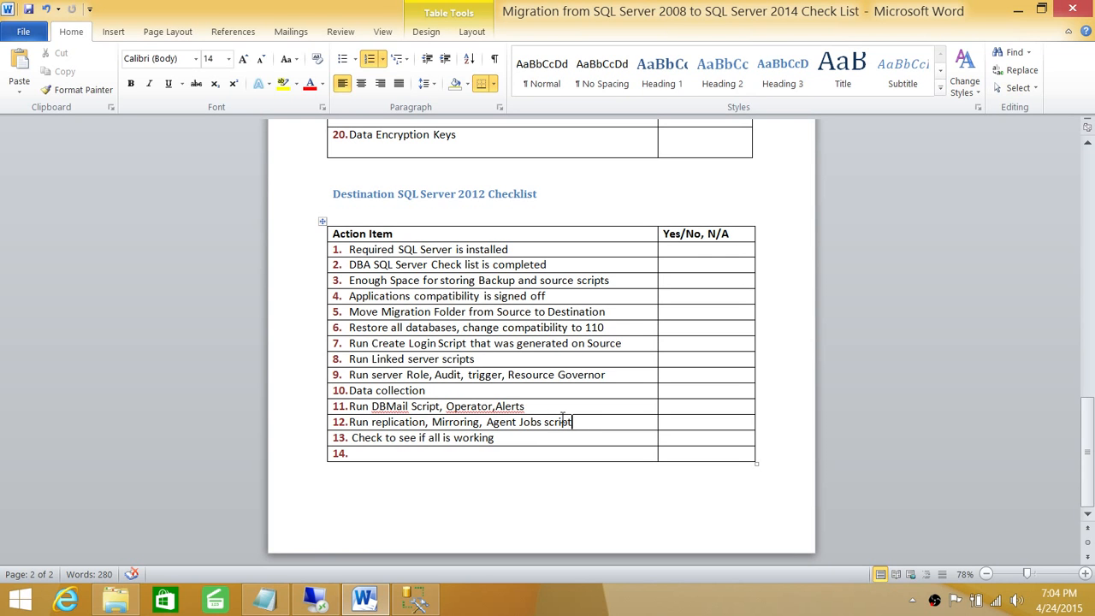
scroll(445, 307, "up", 10)
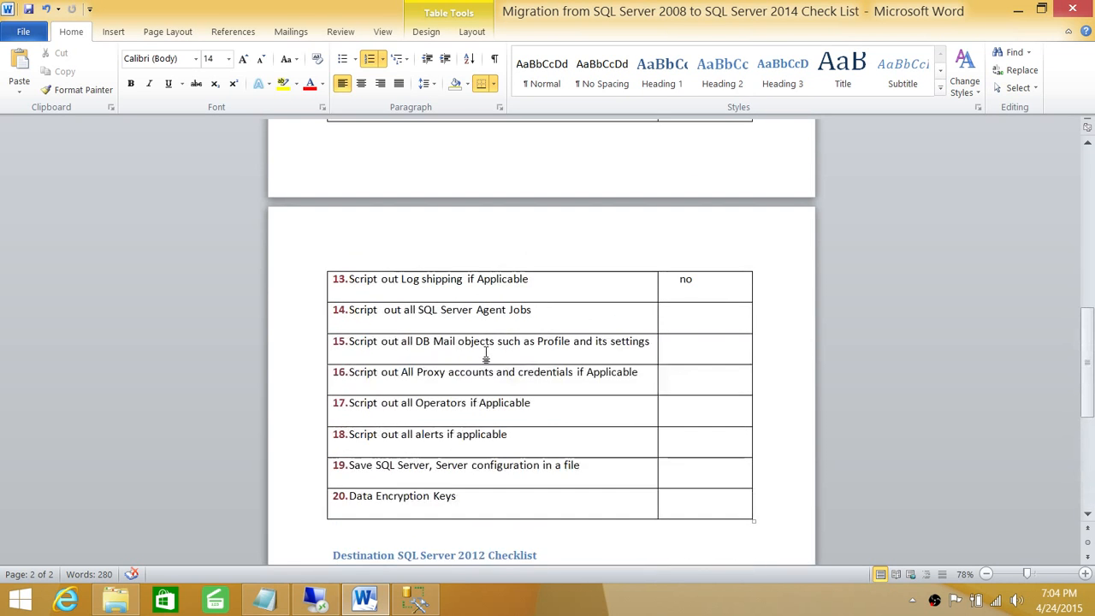
scroll(487, 352, "down", 10)
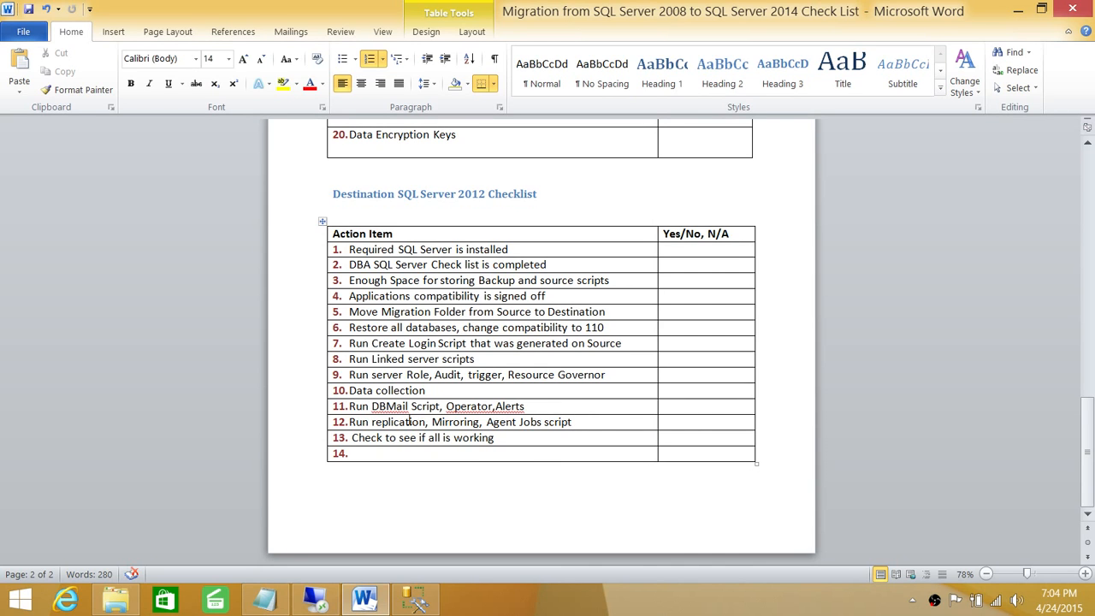
Step: Reselect the whole row 12 replication step, then minimize Word
left_click(589, 421)
left_click_drag(580, 422, 364, 421)
left_click(364, 422)
left_click_drag(573, 422, 350, 423)
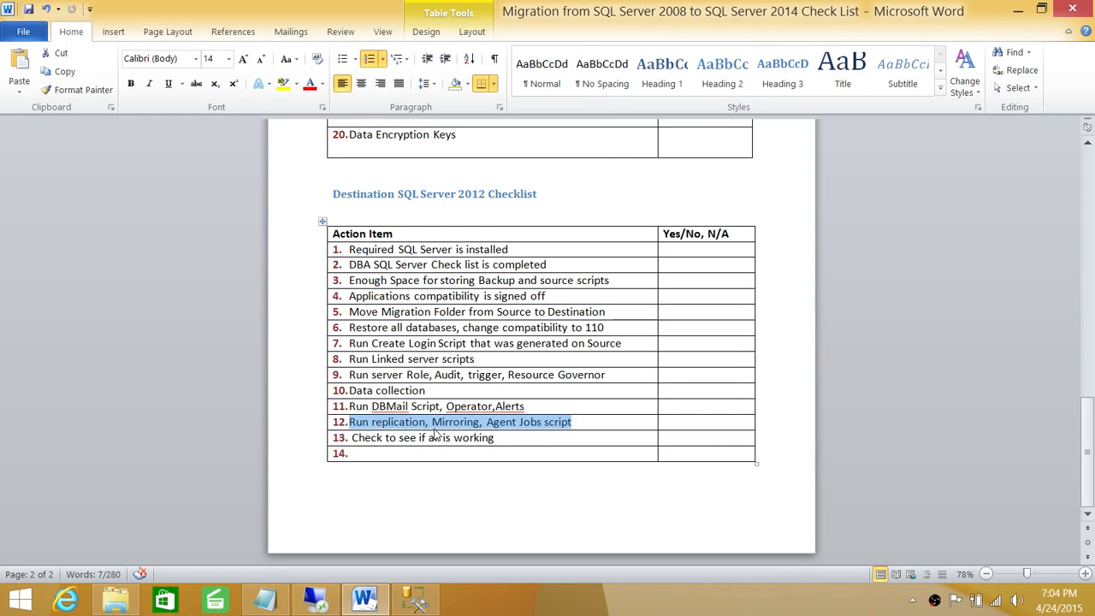
left_click(602, 422)
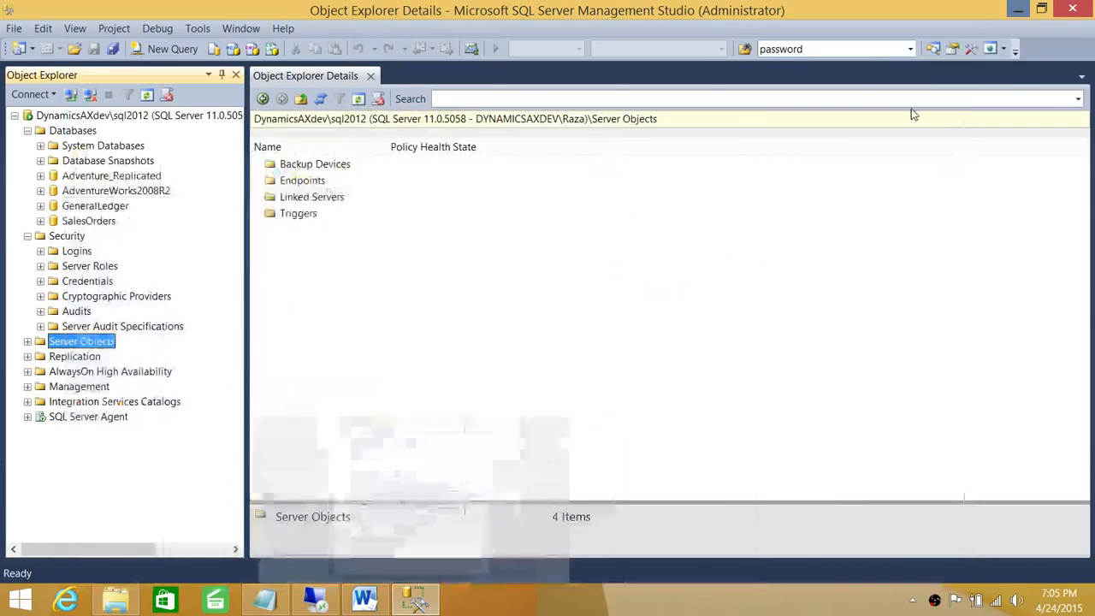
left_click(1017, 10)
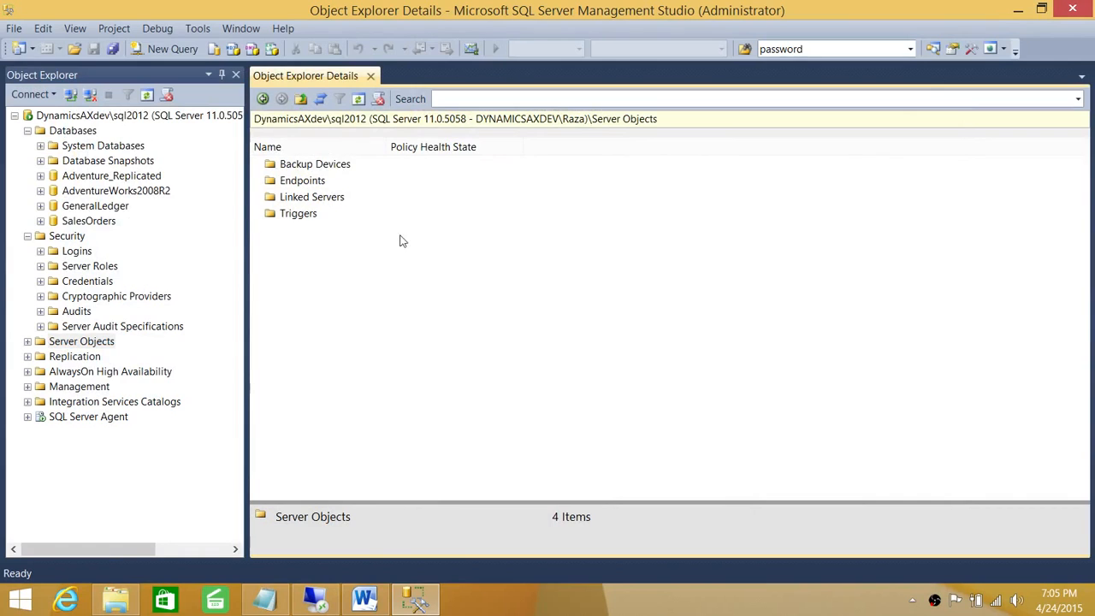
Step: Open replication.sql from Migration08To12 and select the old TBSUSER\SQL08R2 distributor name
left_click(27, 236)
left_click(28, 130)
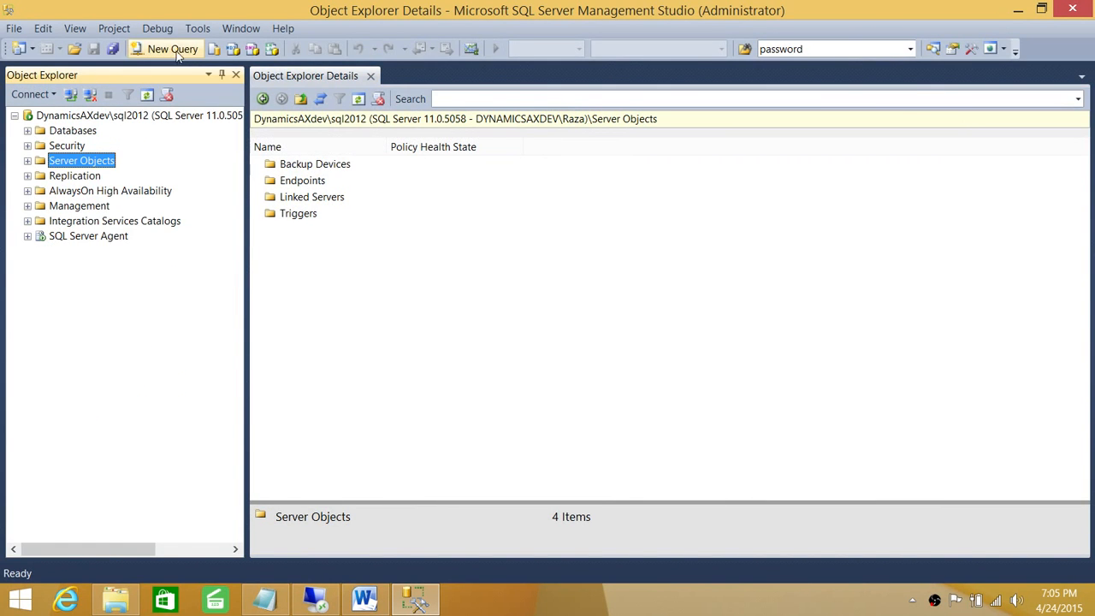
left_click(14, 28)
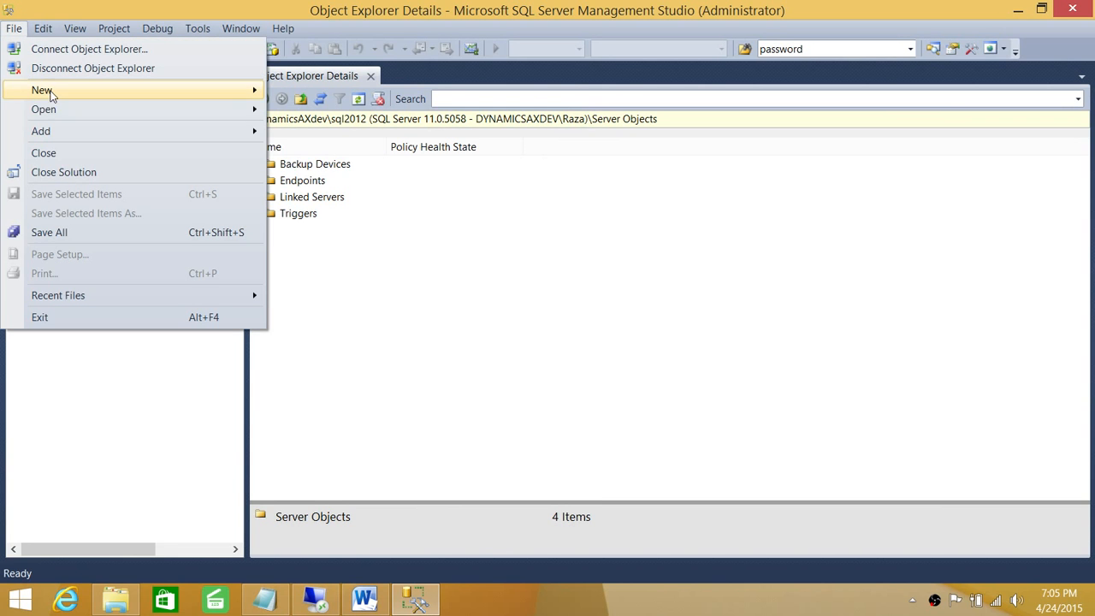
mouse_move(69, 110)
left_click(324, 151)
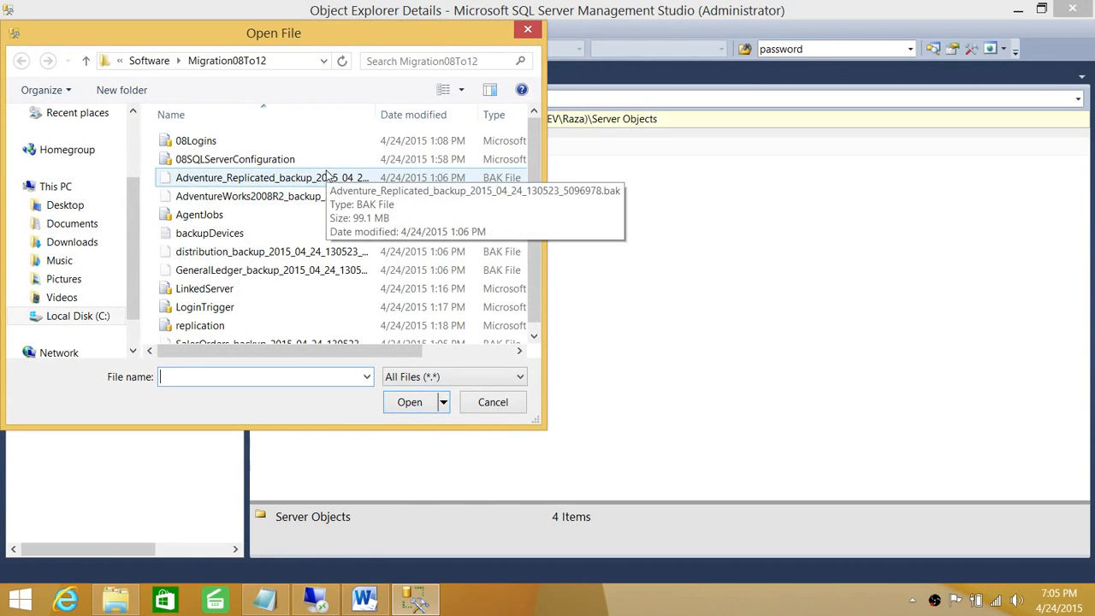
scroll(541, 222, "down", 1)
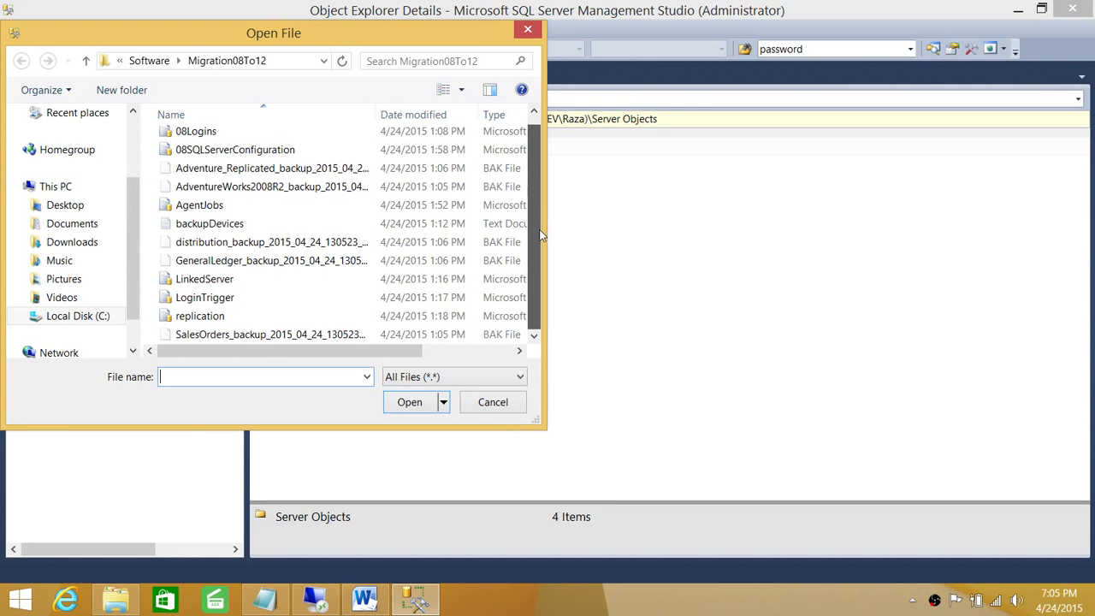
double_click(276, 316)
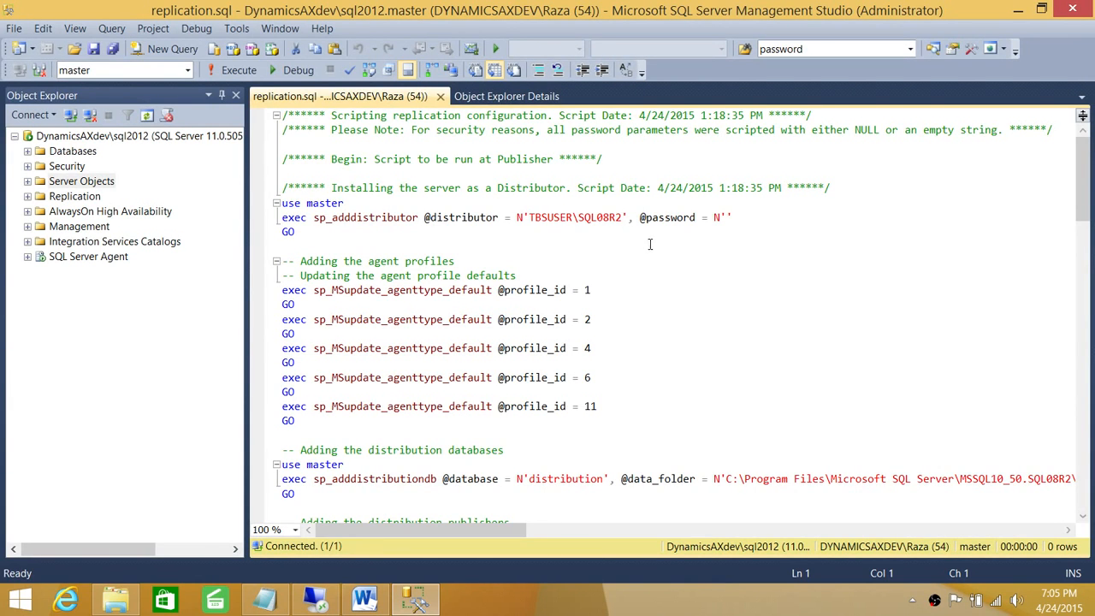
left_click_drag(623, 218, 528, 218)
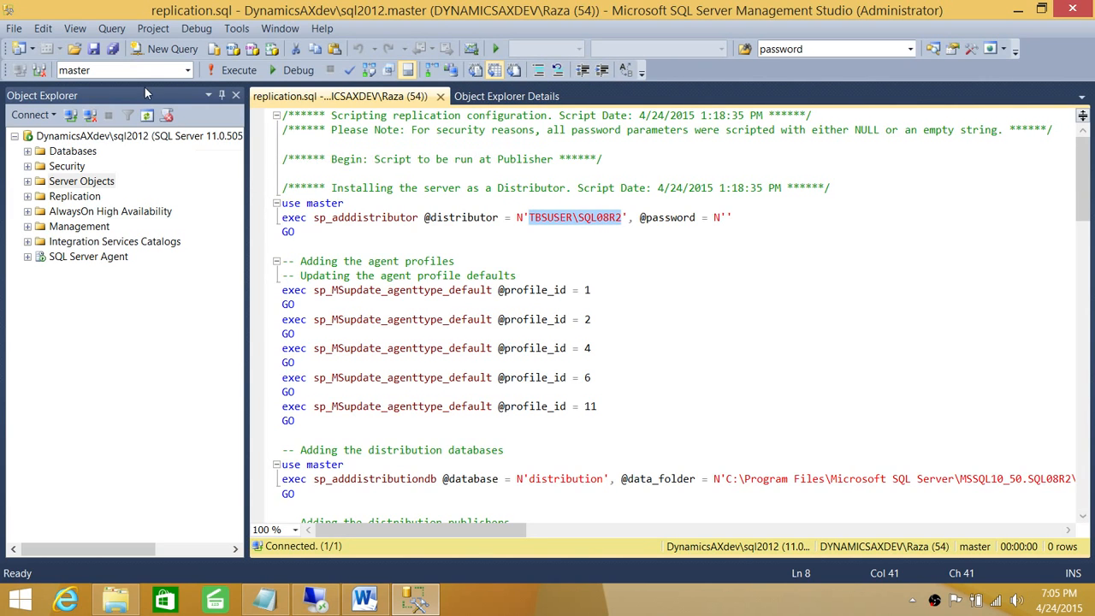
left_click(43, 28)
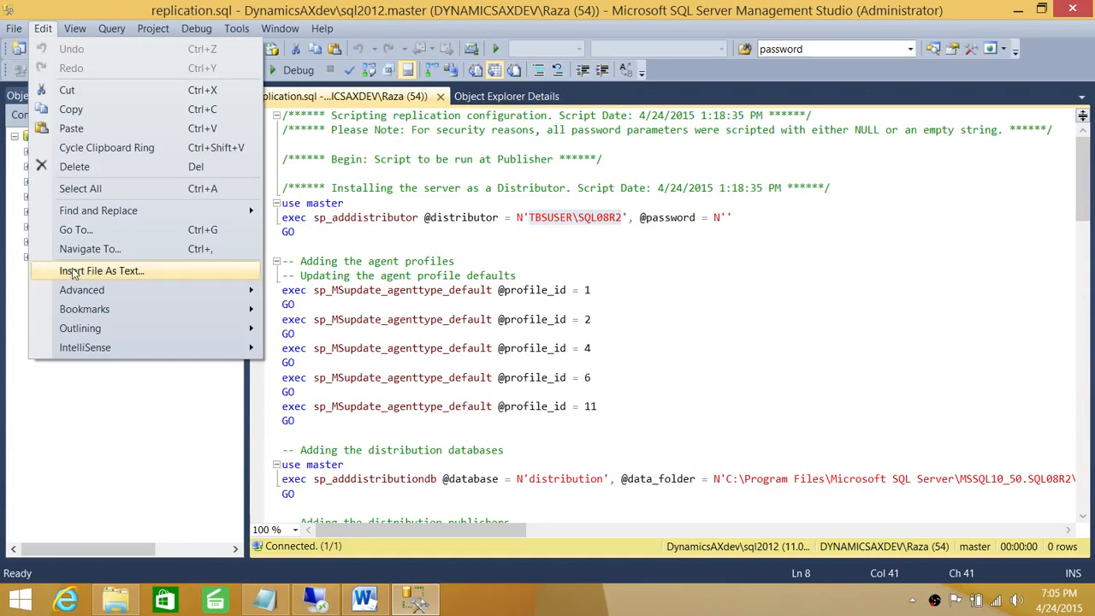
Step: Quick Replace all six TBSUSER\SQL08R2 occurrences with DynamicsAXdev\sql2012 in replication.sql
mouse_move(96, 212)
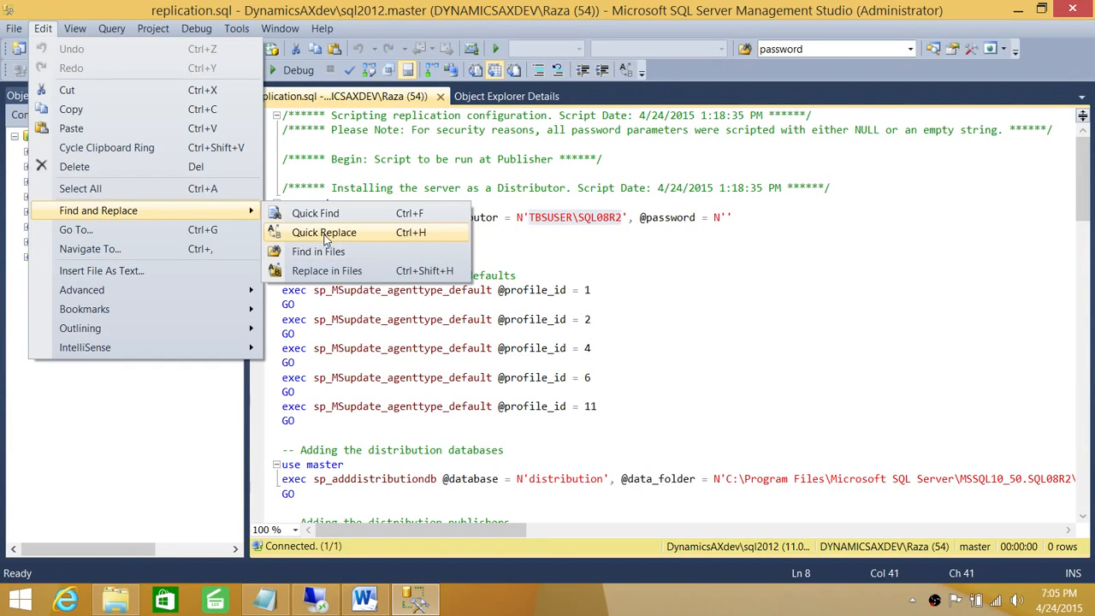
left_click(324, 233)
double_click(764, 312)
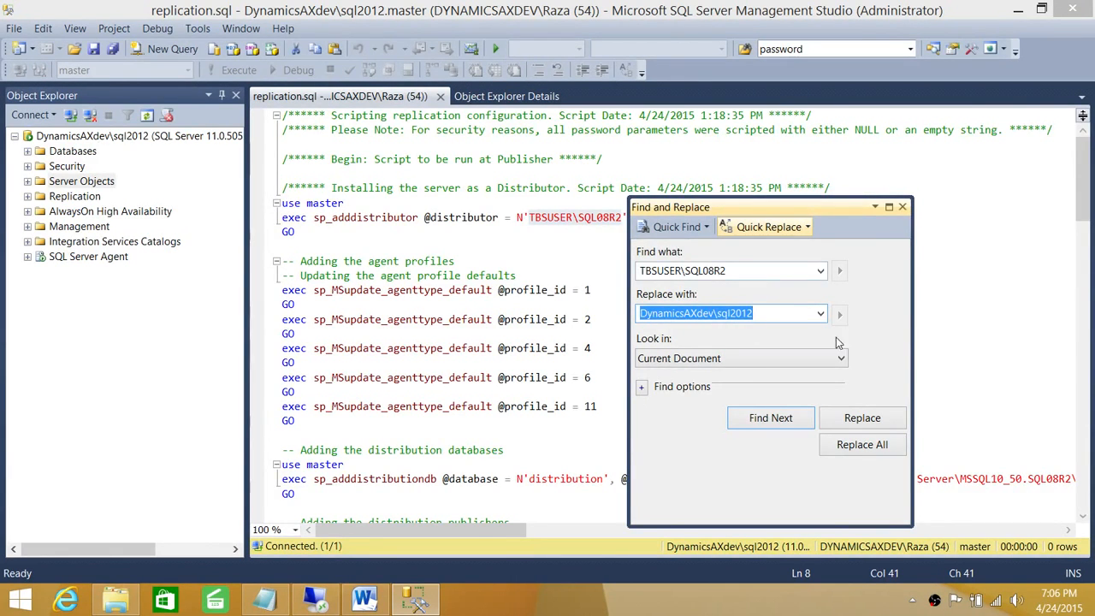
left_click(862, 445)
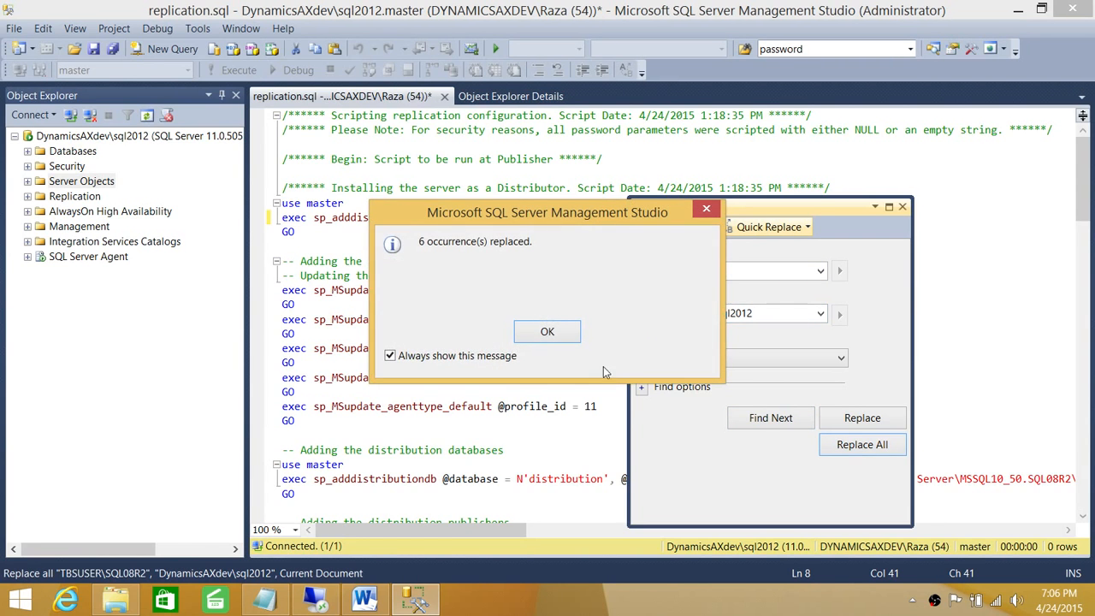
left_click(550, 332)
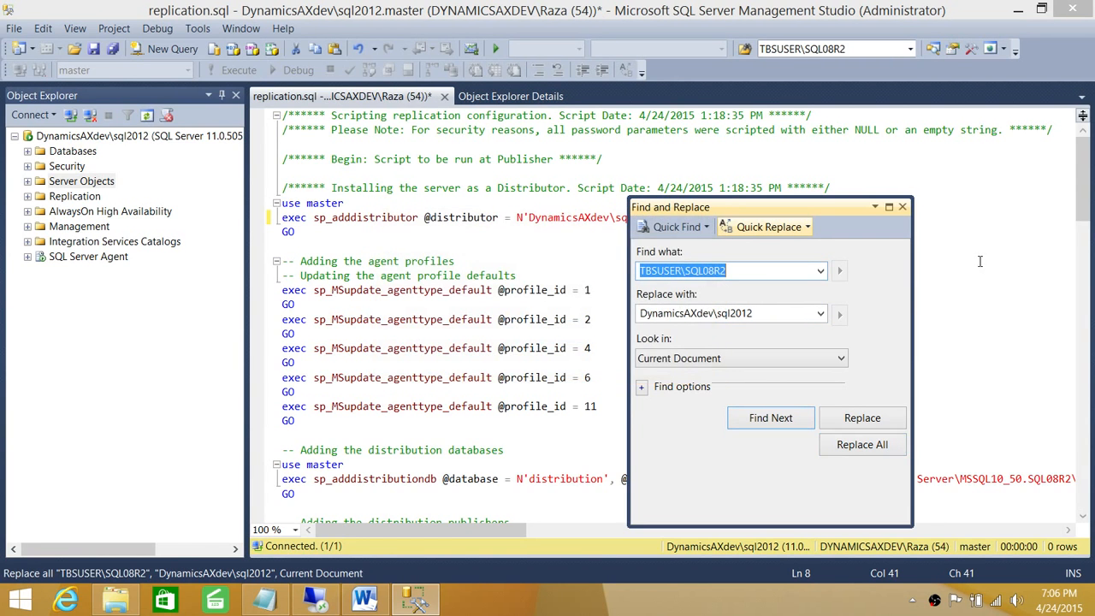
left_click(903, 207)
left_click(723, 278)
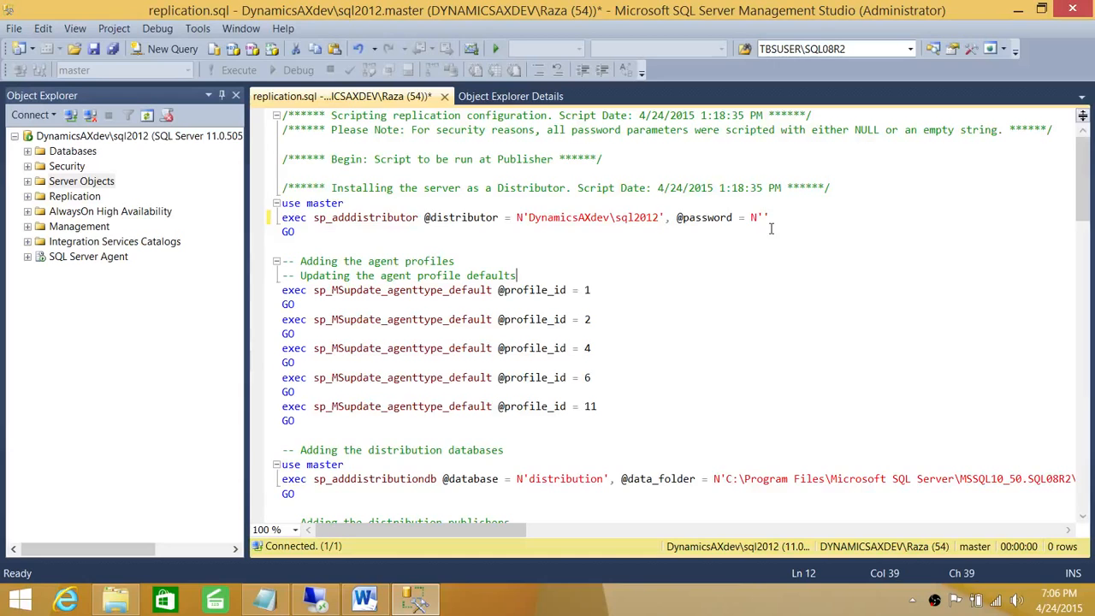
left_click_drag(740, 216, 682, 219)
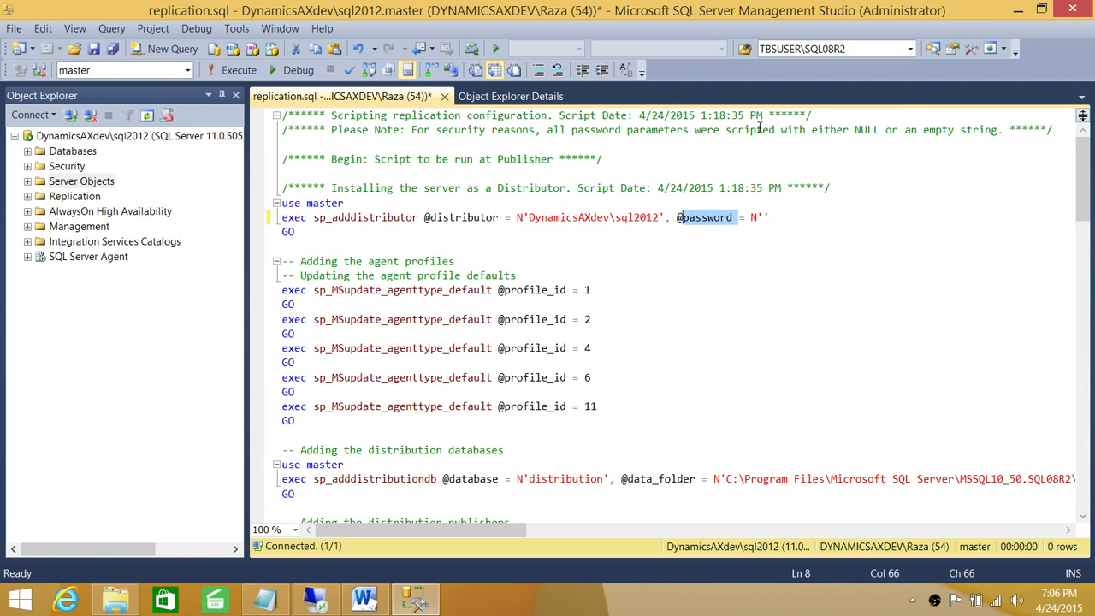
left_click_drag(879, 130, 854, 130)
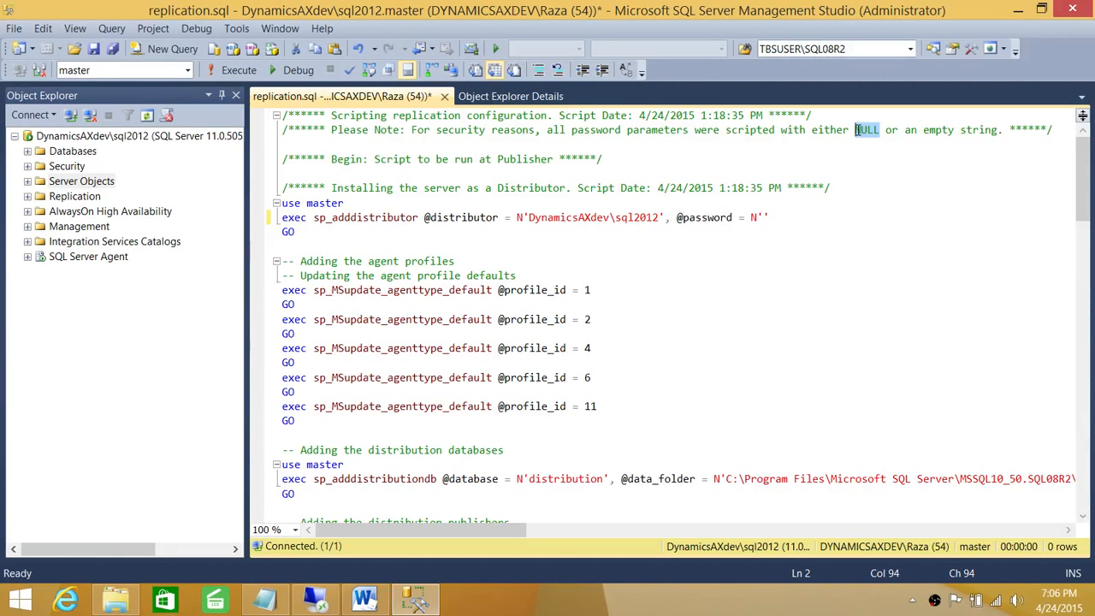
mouse_move(1082, 174)
left_mouse_down()
mouse_move(1082, 165)
mouse_move(1082, 189)
mouse_move(1082, 165)
left_mouse_up()
left_click_drag(734, 219, 684, 222)
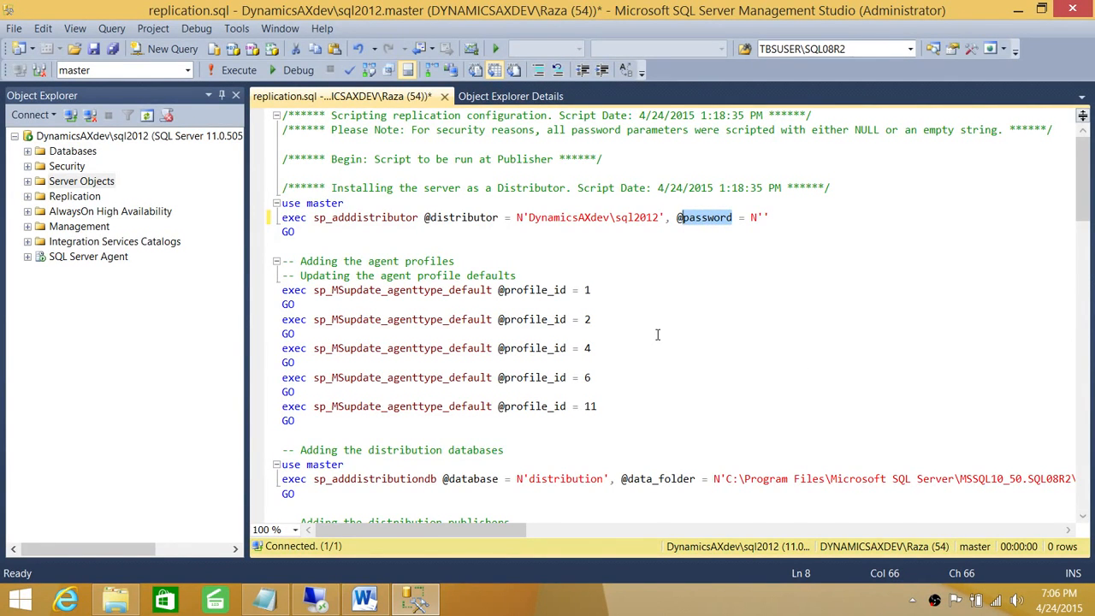
scroll(657, 335, "down", 6)
scroll(657, 335, "up", 6)
left_click(712, 248)
scroll(741, 258, "down", 11)
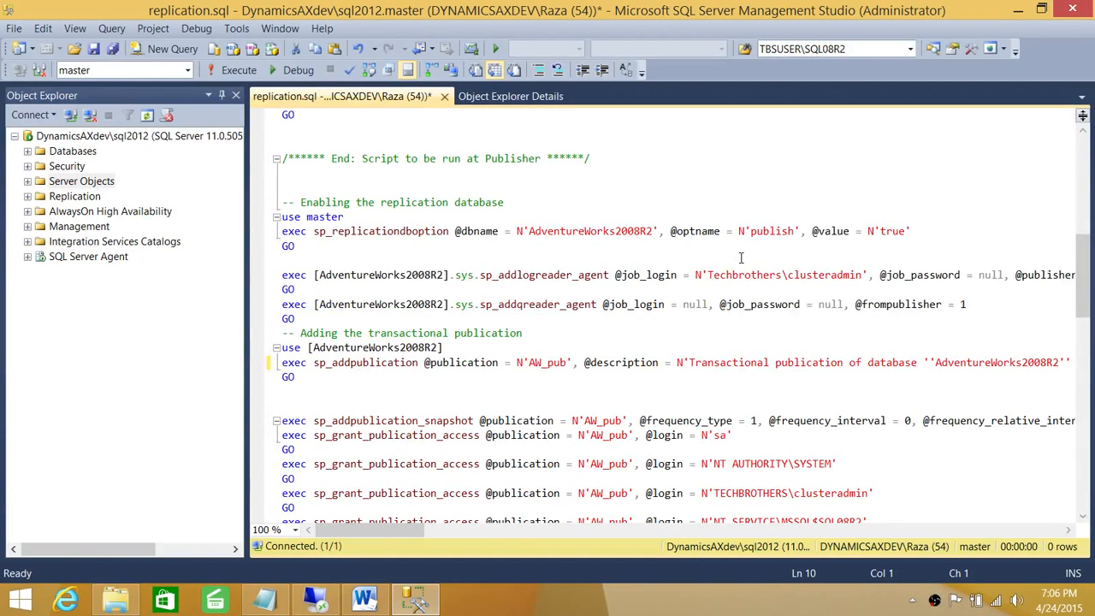
scroll(741, 257, "up", 5)
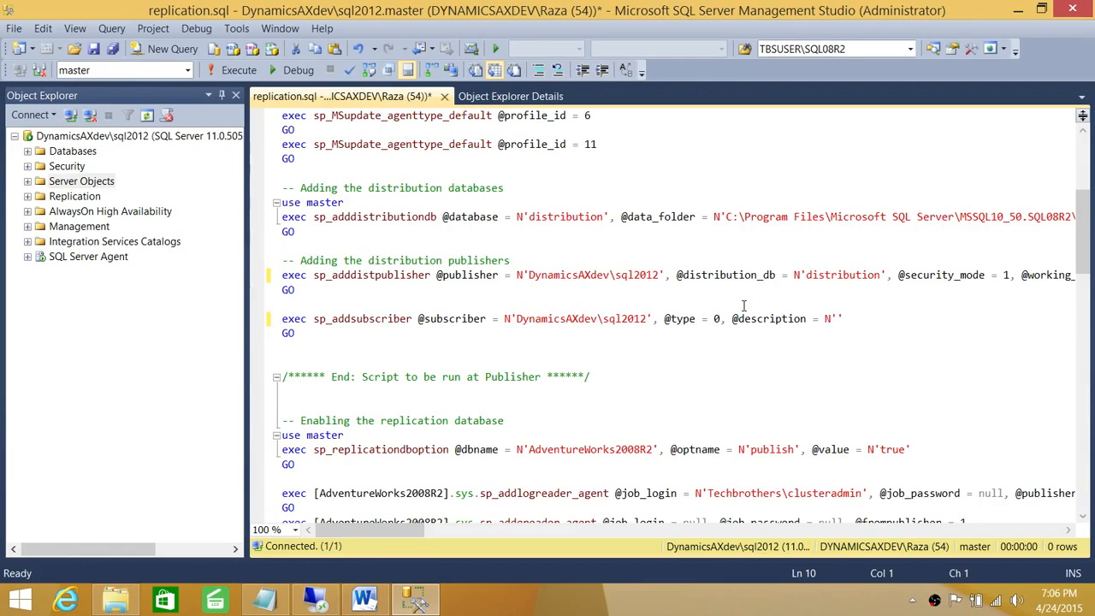
scroll(738, 312, "down", 8)
scroll(744, 306, "down", 1)
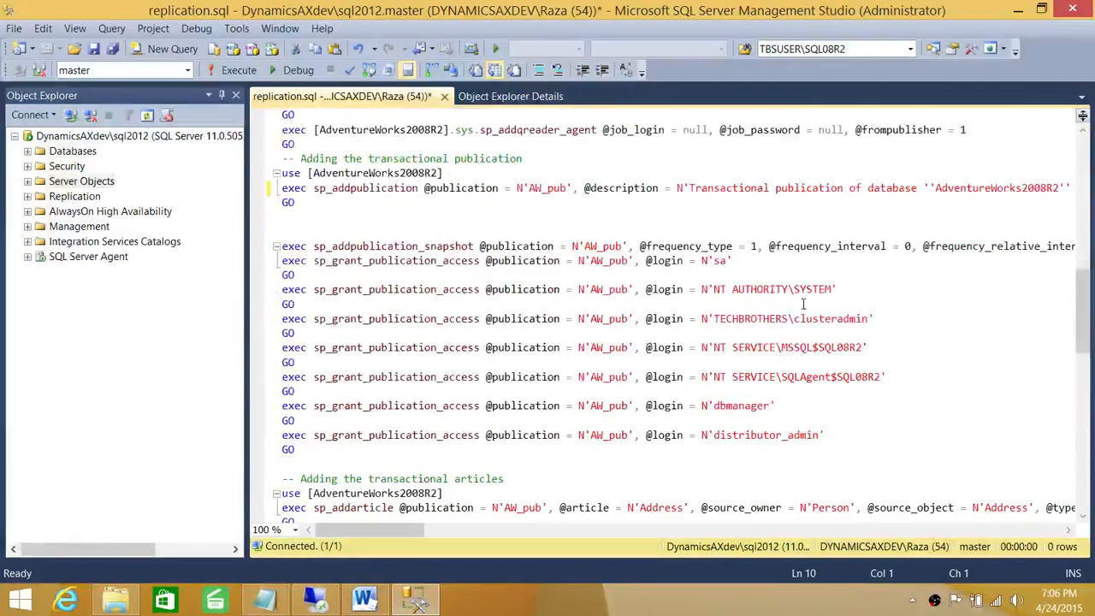
scroll(809, 304, "down", 2)
scroll(810, 305, "up", 1)
scroll(810, 304, "up", 20)
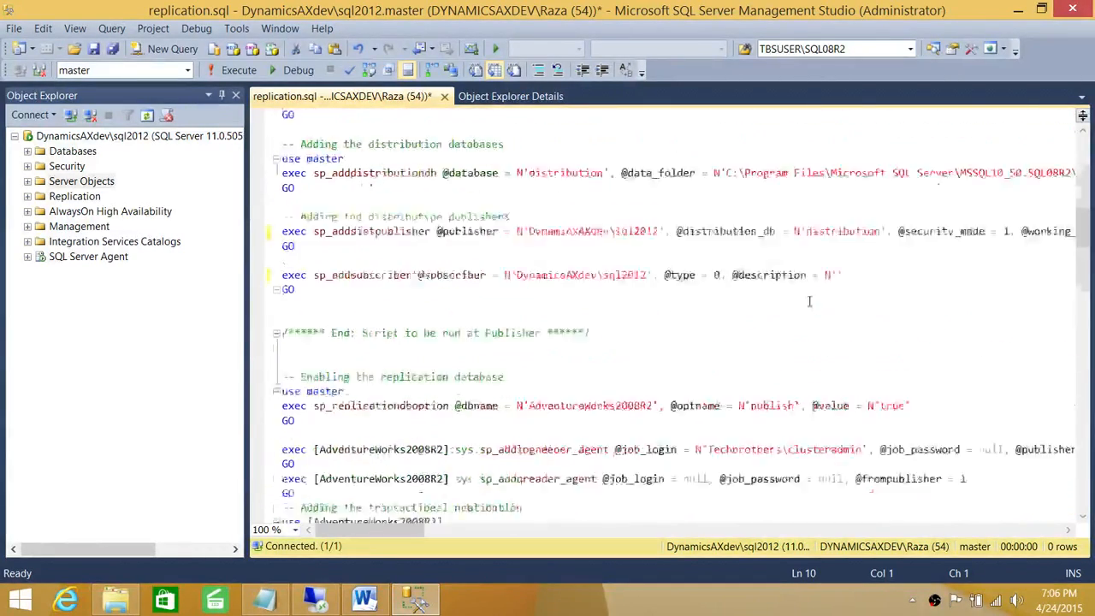
left_click(733, 217)
left_click_drag(733, 218, 689, 218)
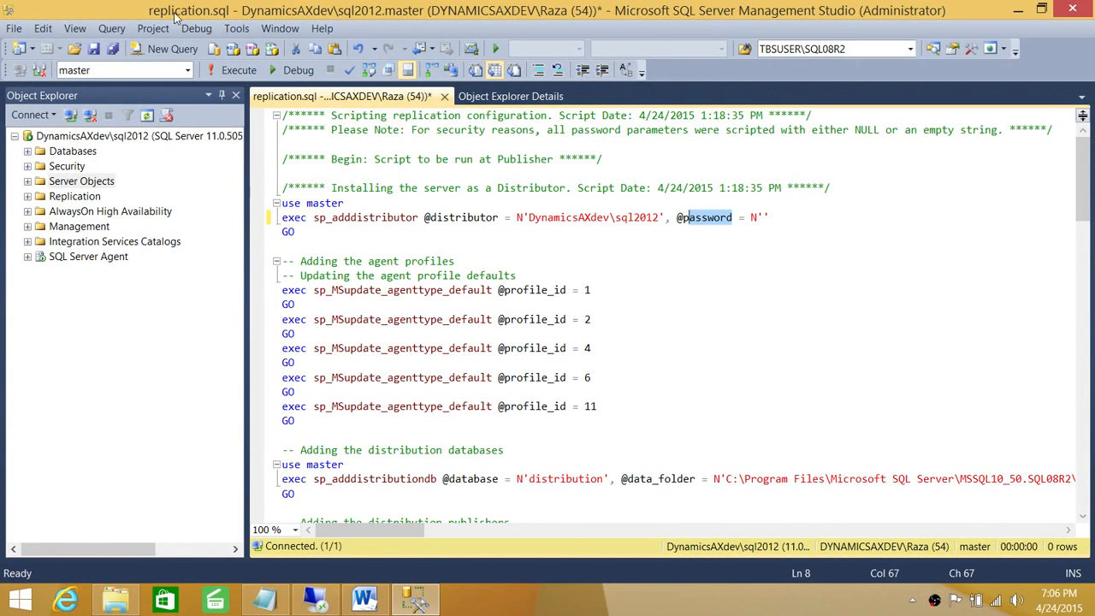
left_click(43, 28)
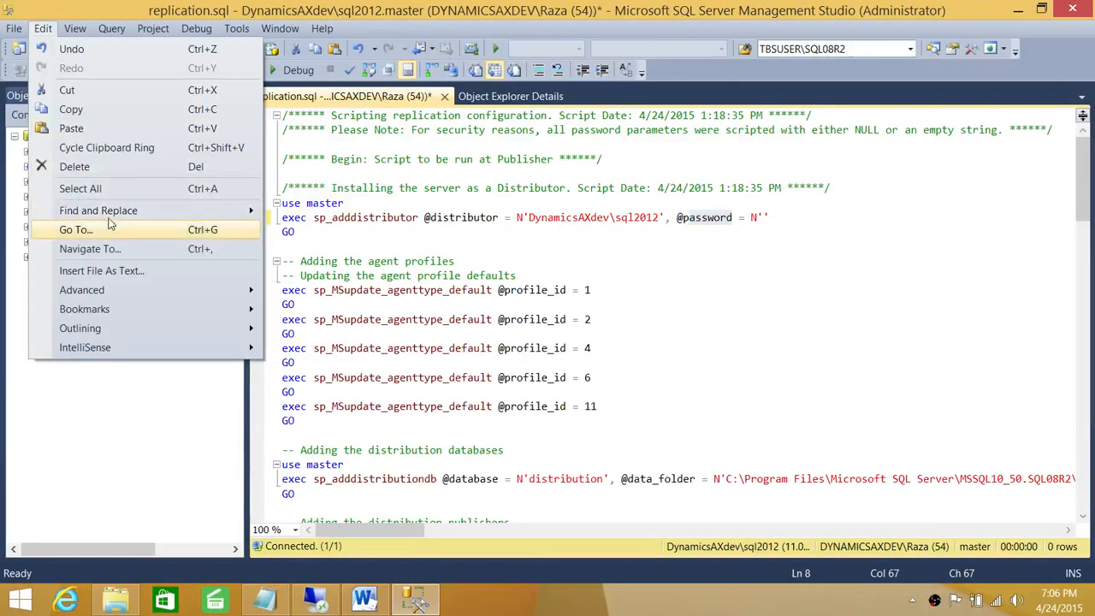
Step: Search replication.sql for 'password' and examine the first match
mouse_move(206, 212)
left_click(257, 213)
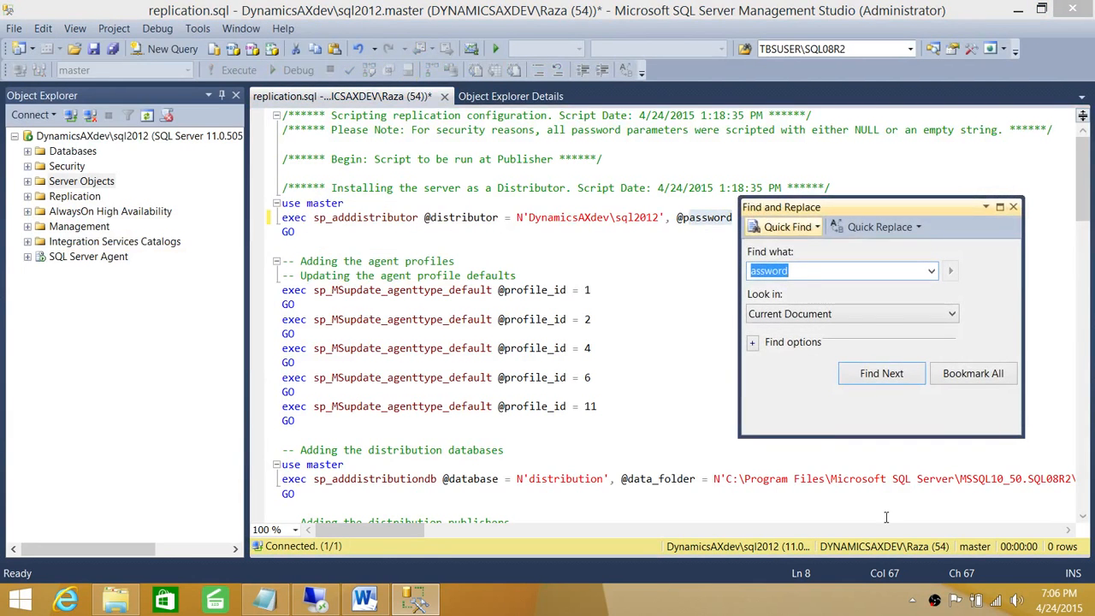
left_click(751, 270)
type("p")
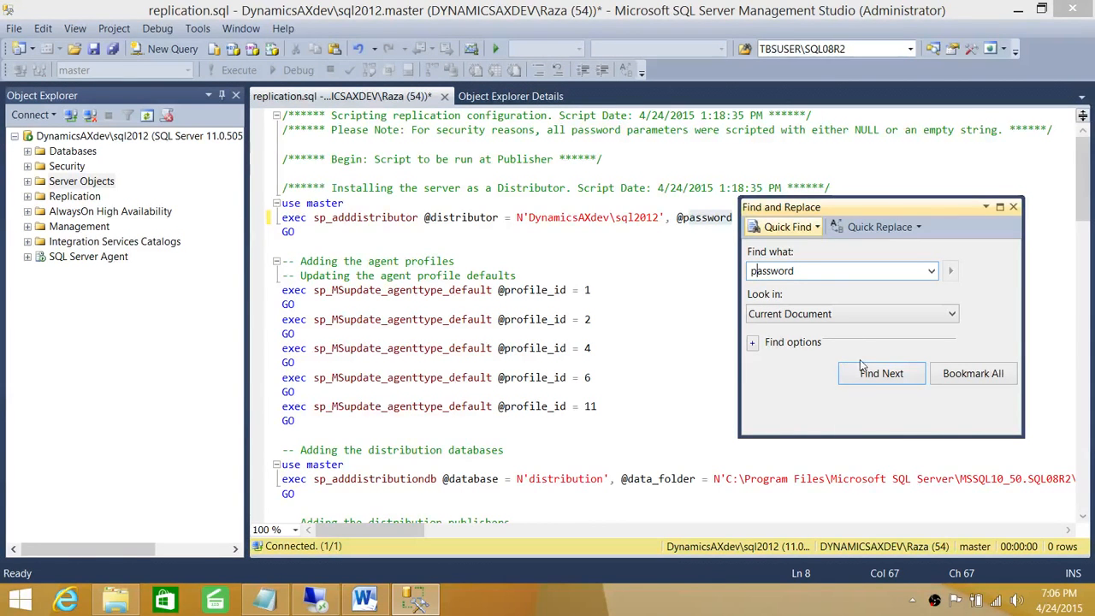
left_click(862, 368)
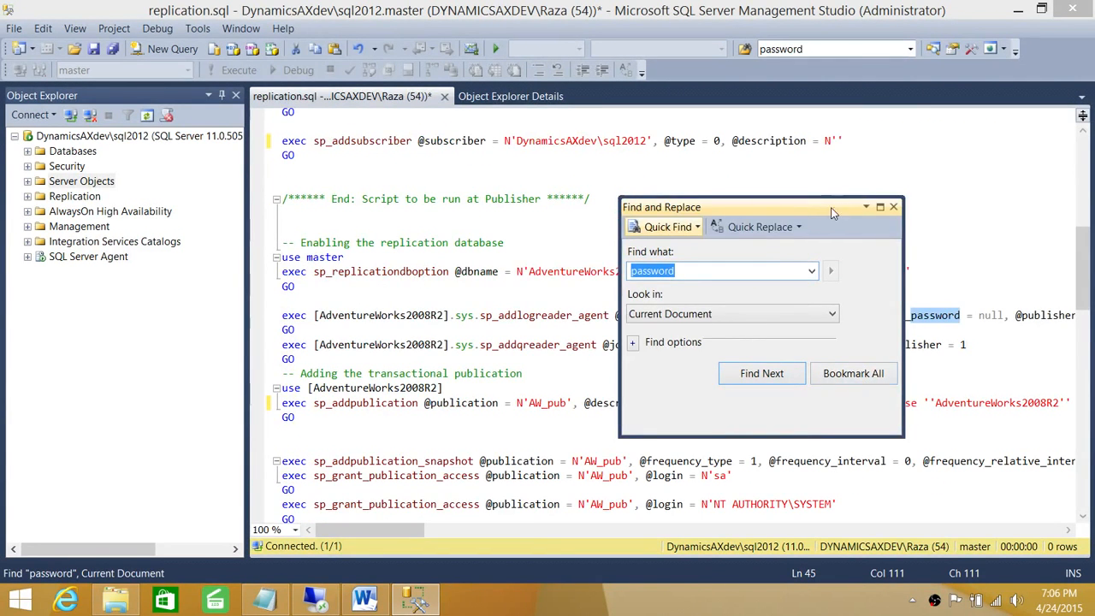
left_click_drag(833, 209, 469, 77)
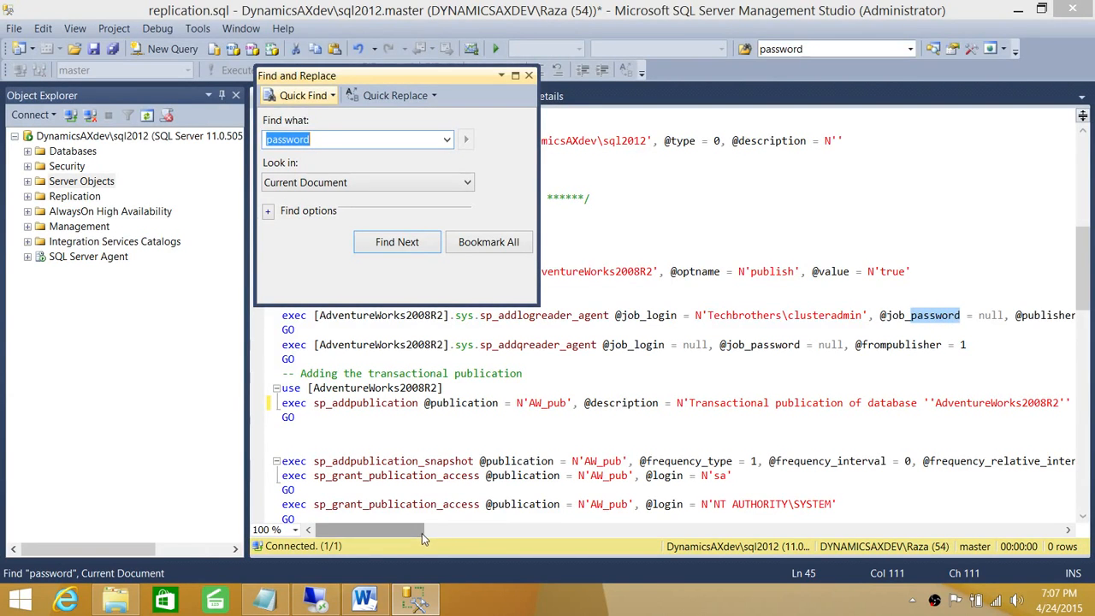
left_click_drag(422, 531, 444, 532)
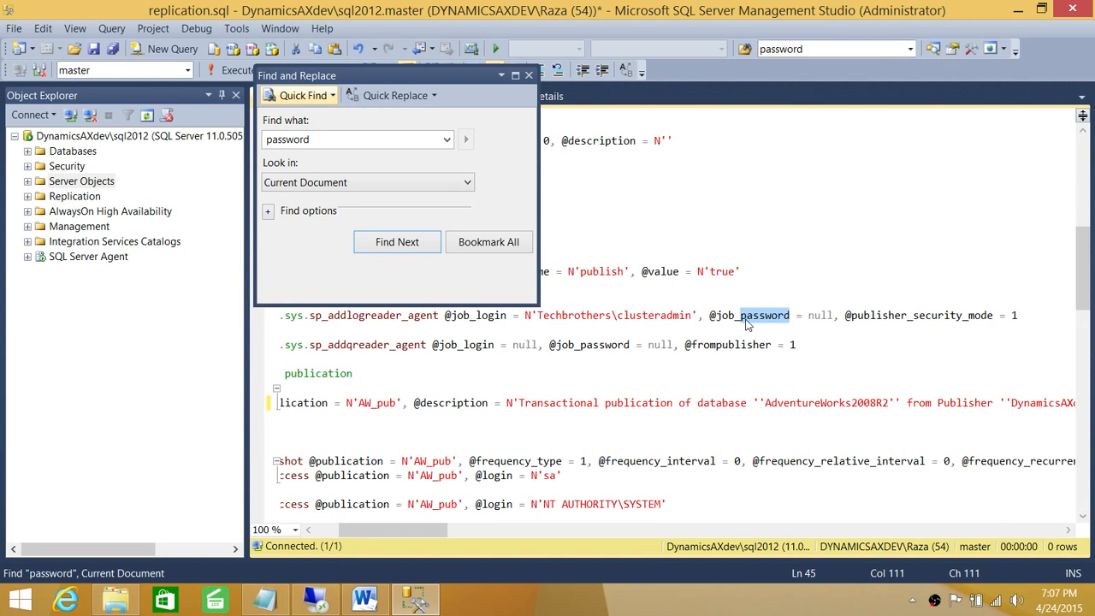
left_click(834, 315)
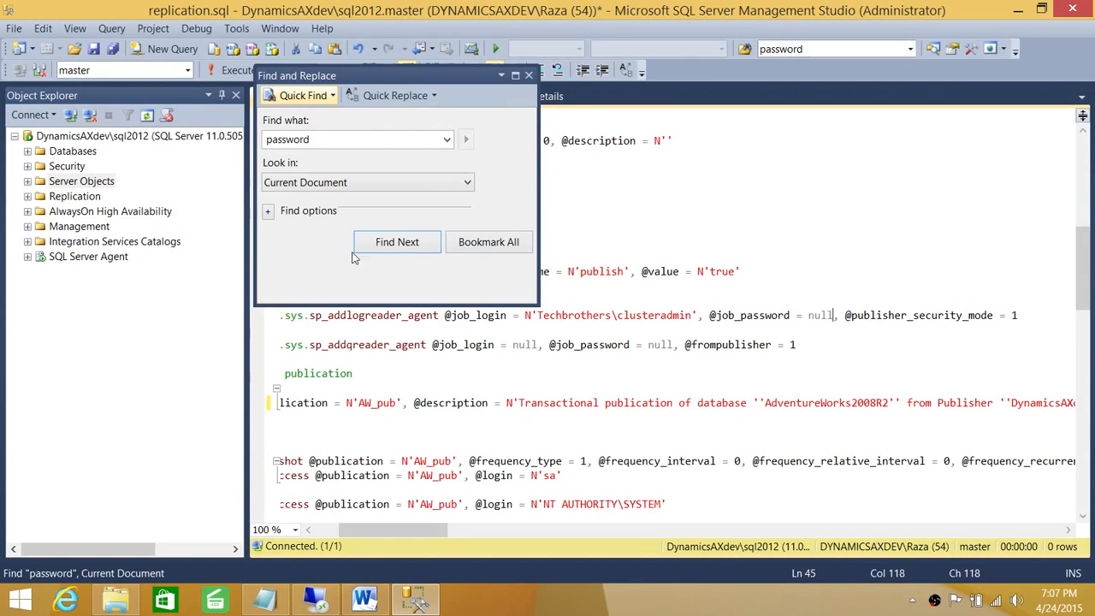
Step: Step through the remaining password parameters, then close the search
left_click(426, 244)
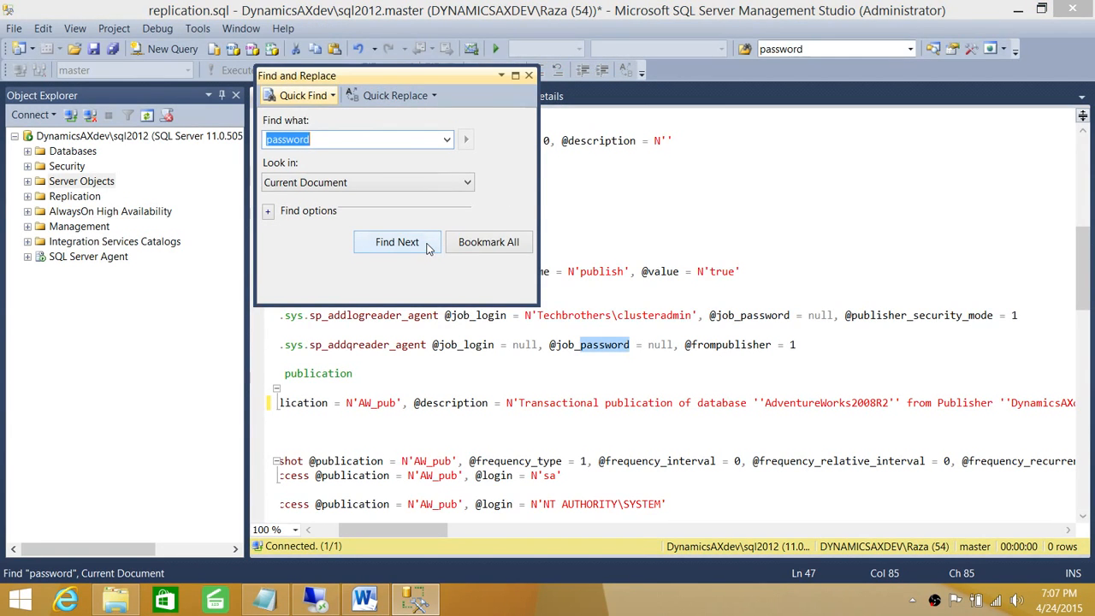
left_click(428, 244)
left_click(428, 244)
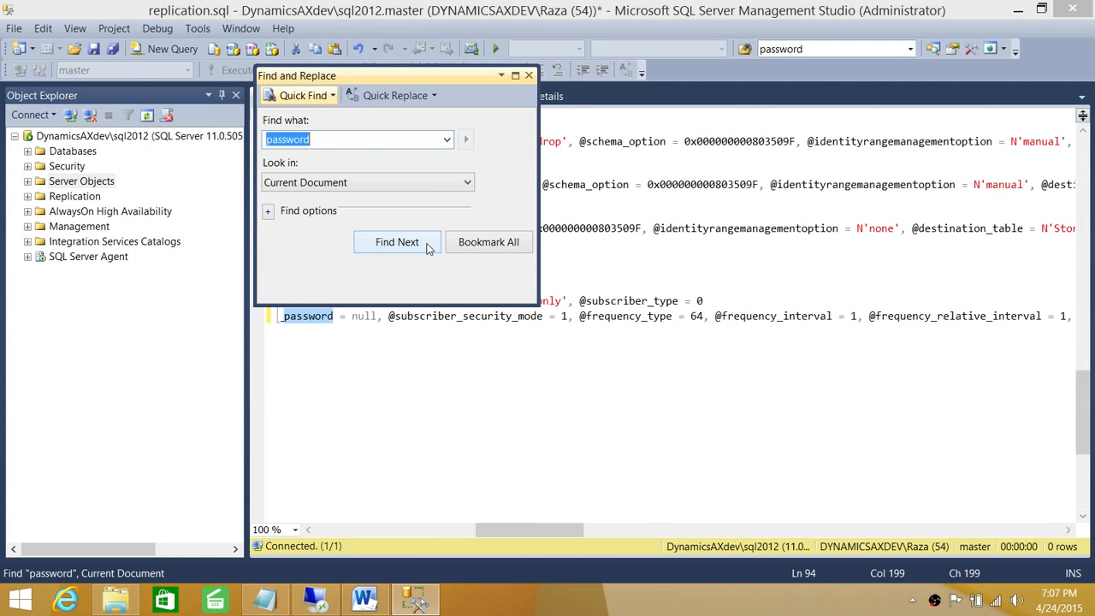
left_click(528, 76)
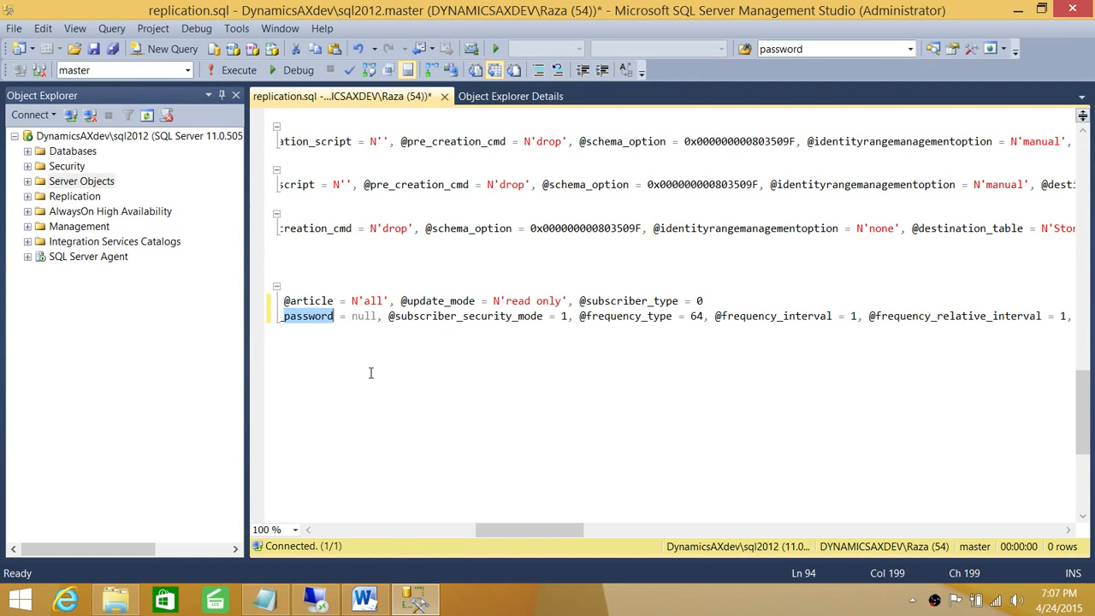
left_click_drag(517, 533, 489, 533)
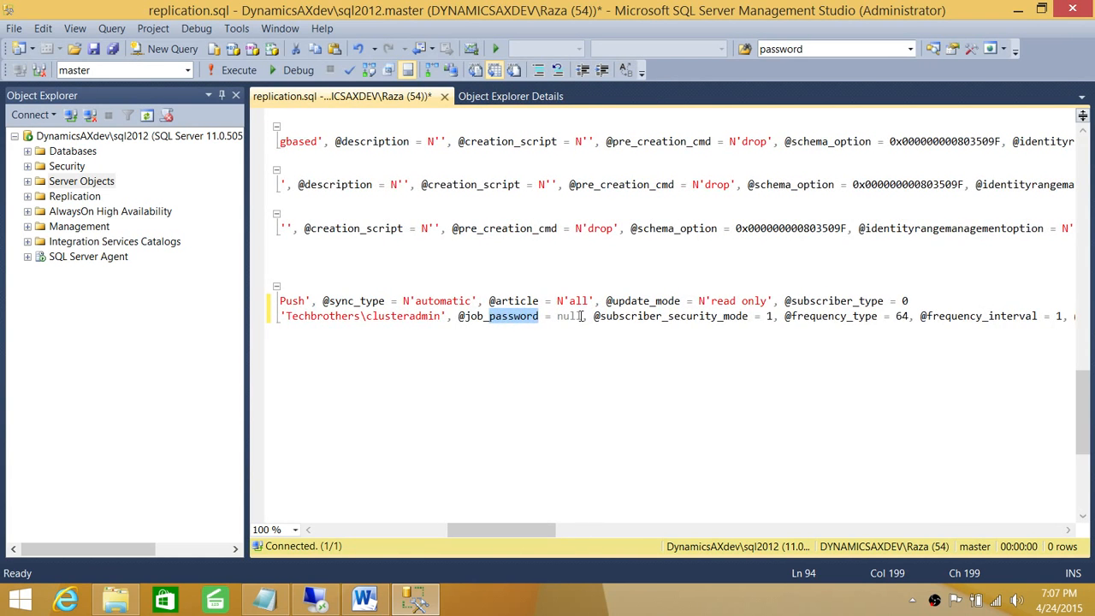
scroll(598, 398, "up", 5)
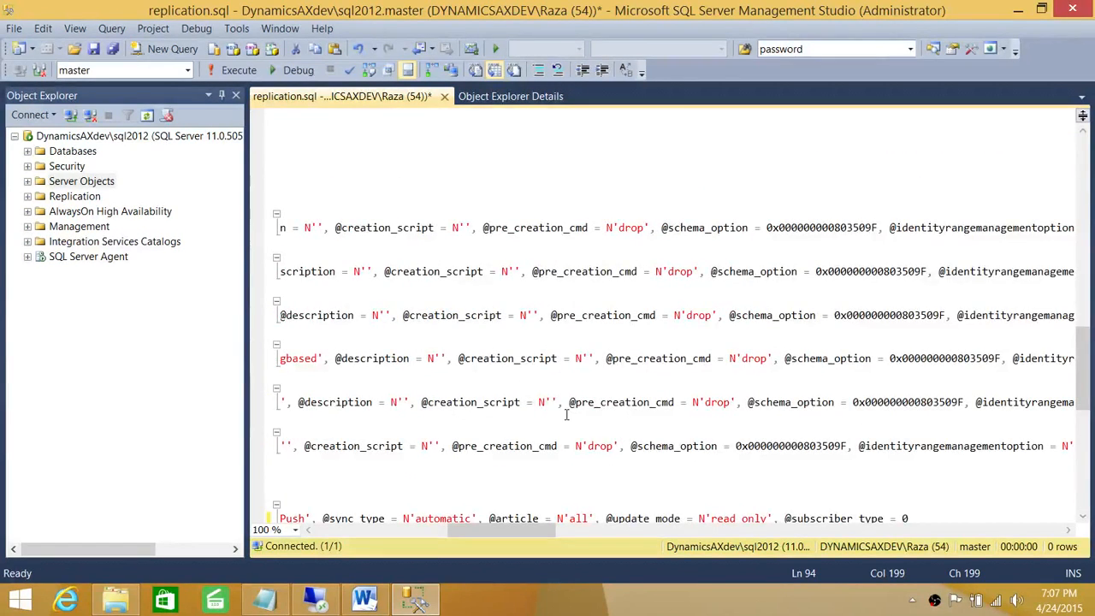
scroll(566, 415, "up", 10)
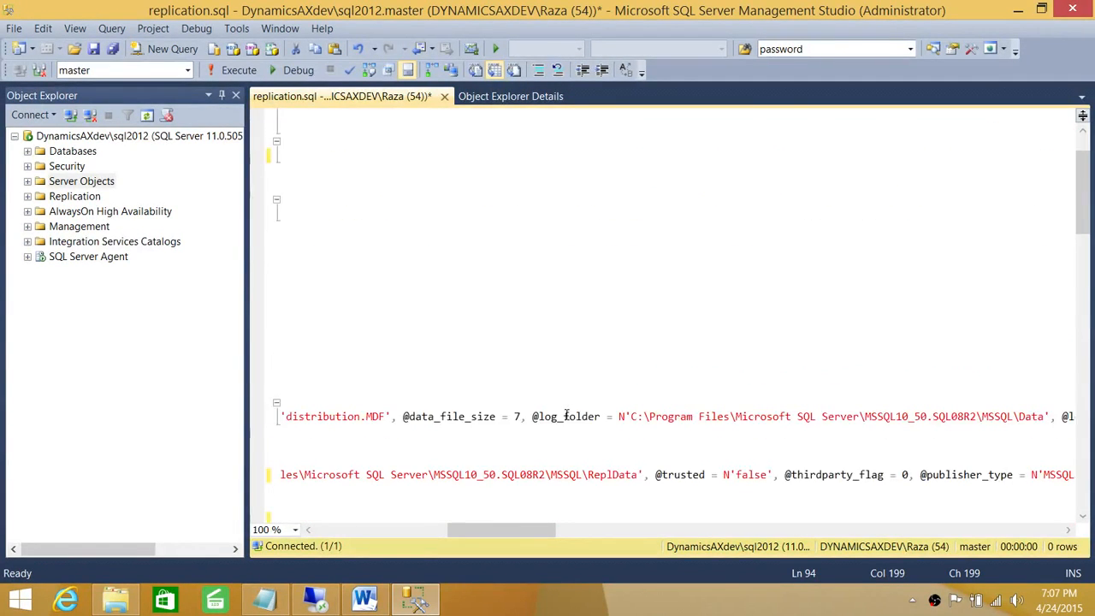
scroll(565, 415, "up", 1)
left_click_drag(521, 536, 384, 536)
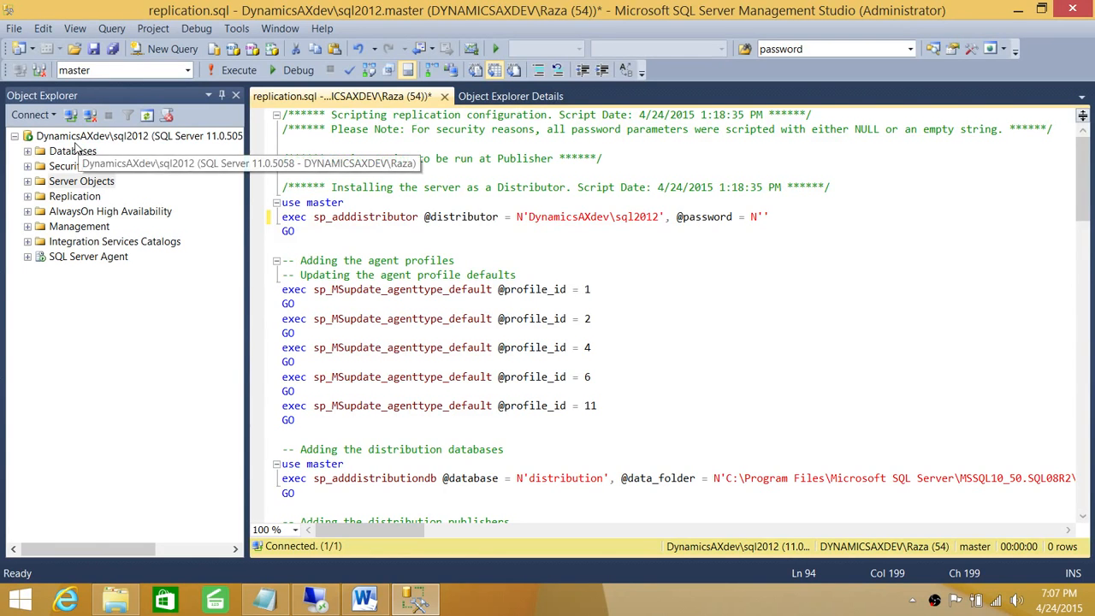
left_click(27, 151)
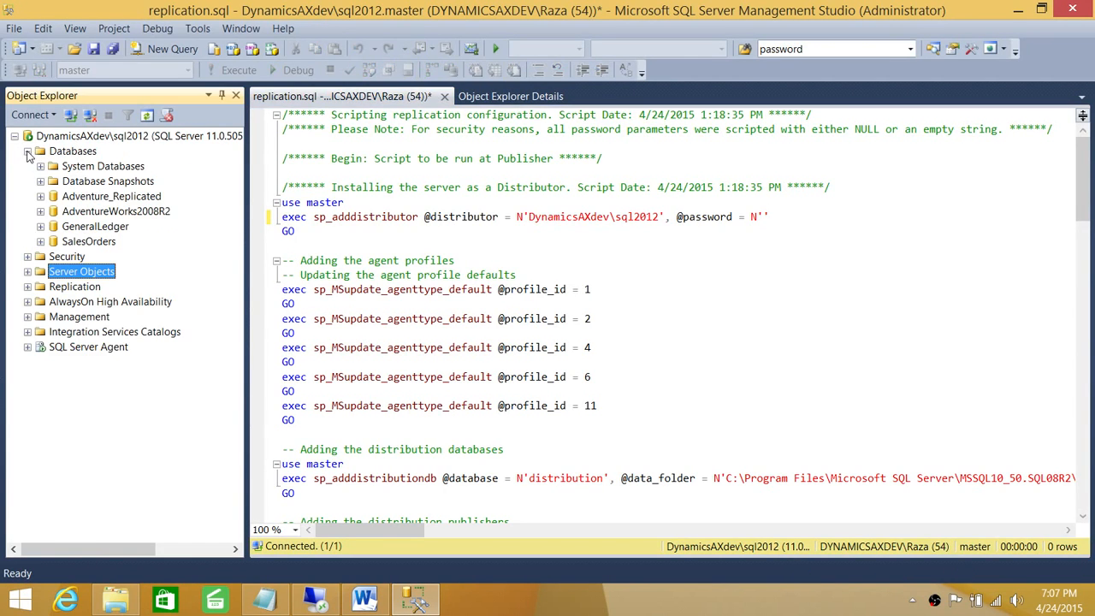
left_click(27, 152)
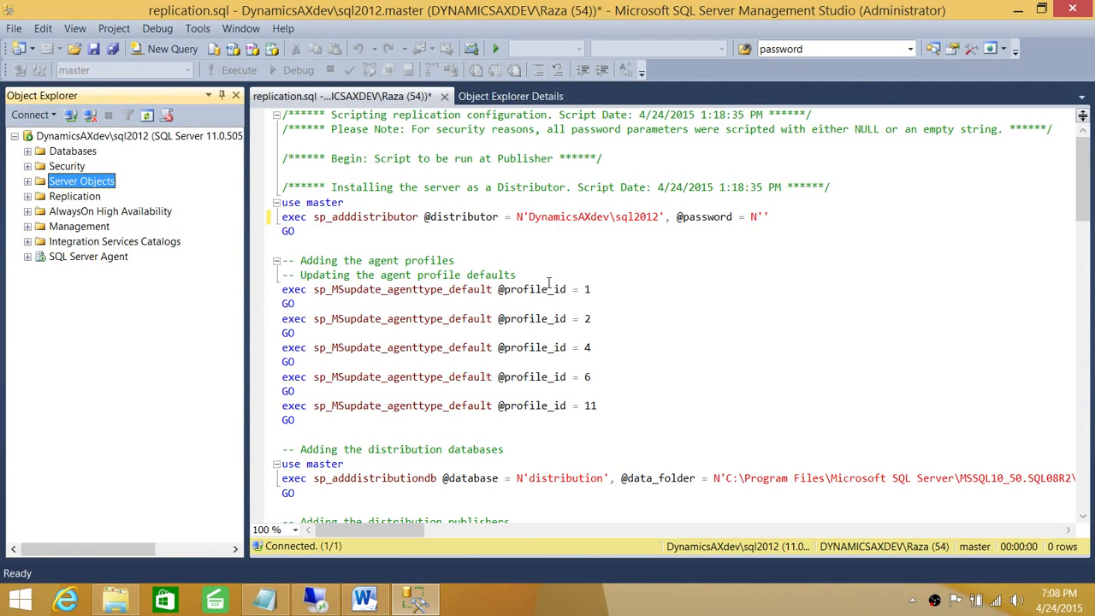
left_click(486, 216)
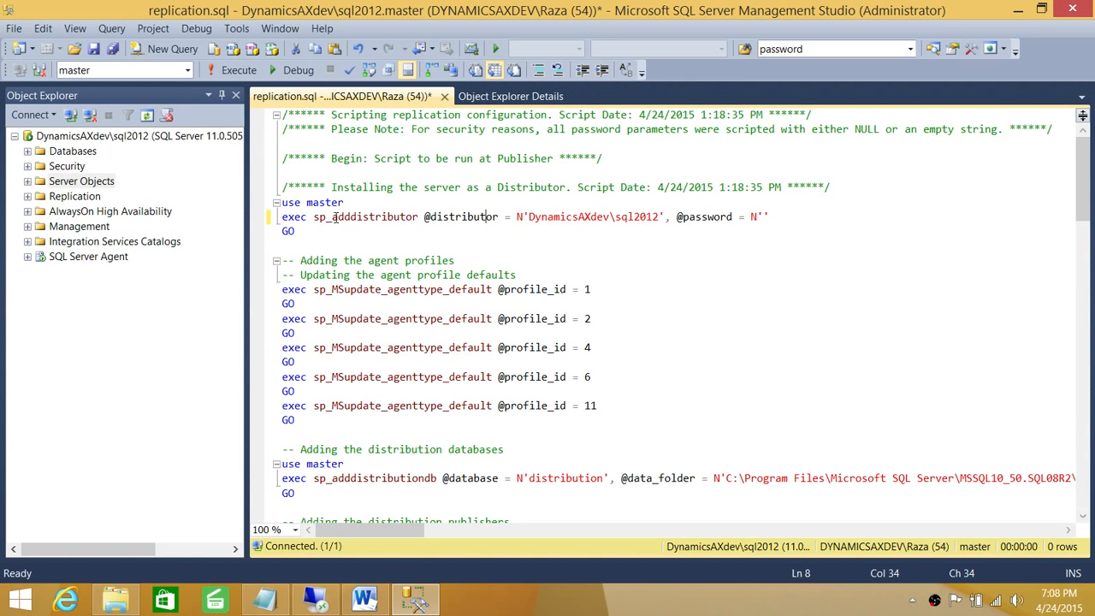
mouse_move(367, 219)
left_click(578, 290)
scroll(579, 289, "down", 1)
scroll(580, 289, "down", 2)
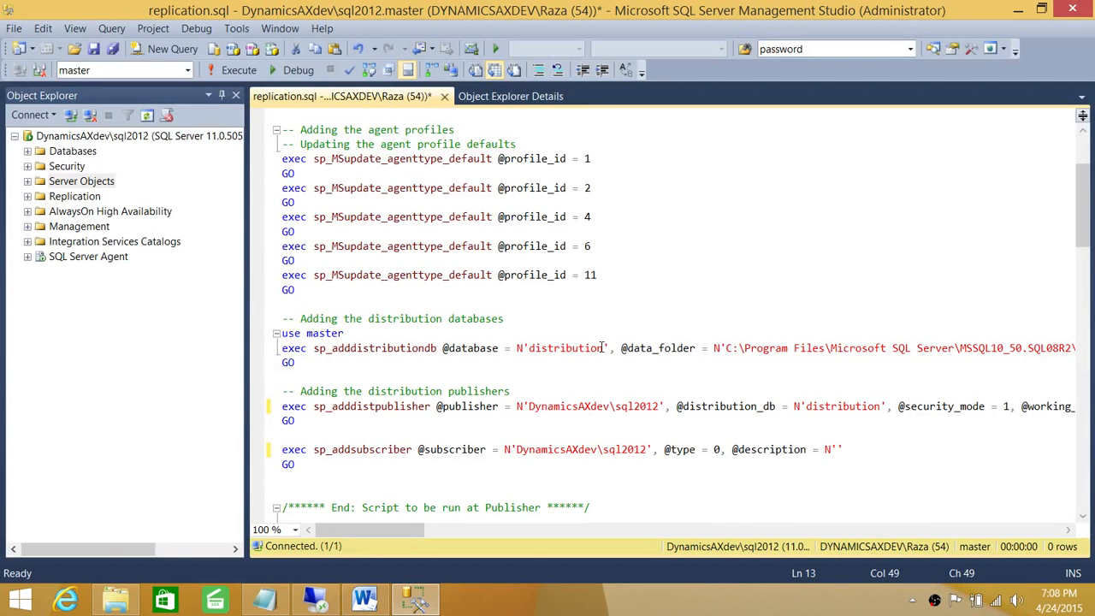
left_click_drag(605, 347, 531, 354)
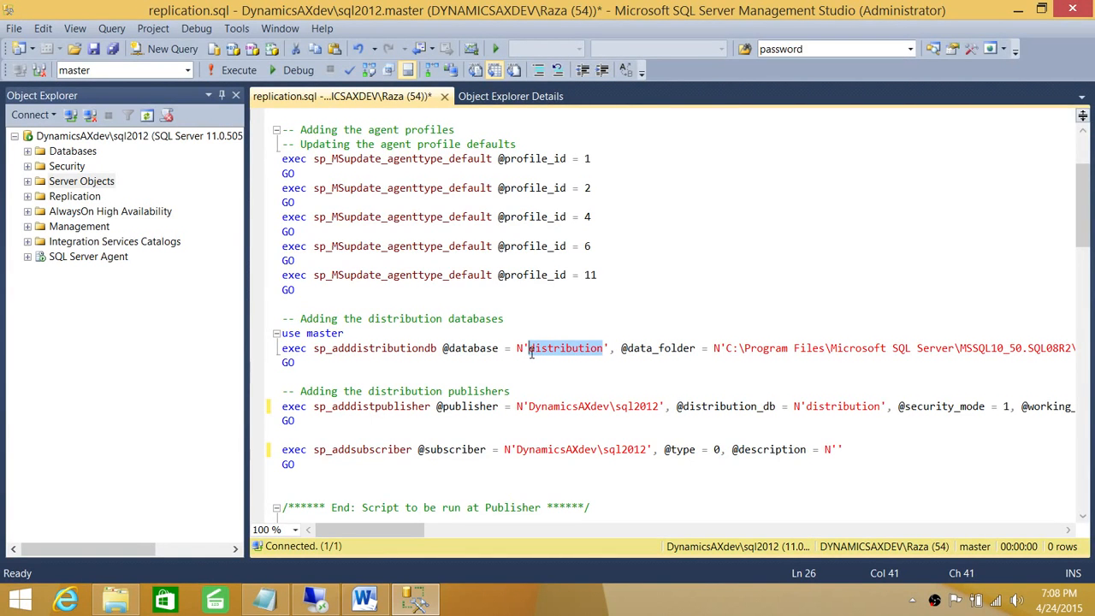
left_click(575, 325)
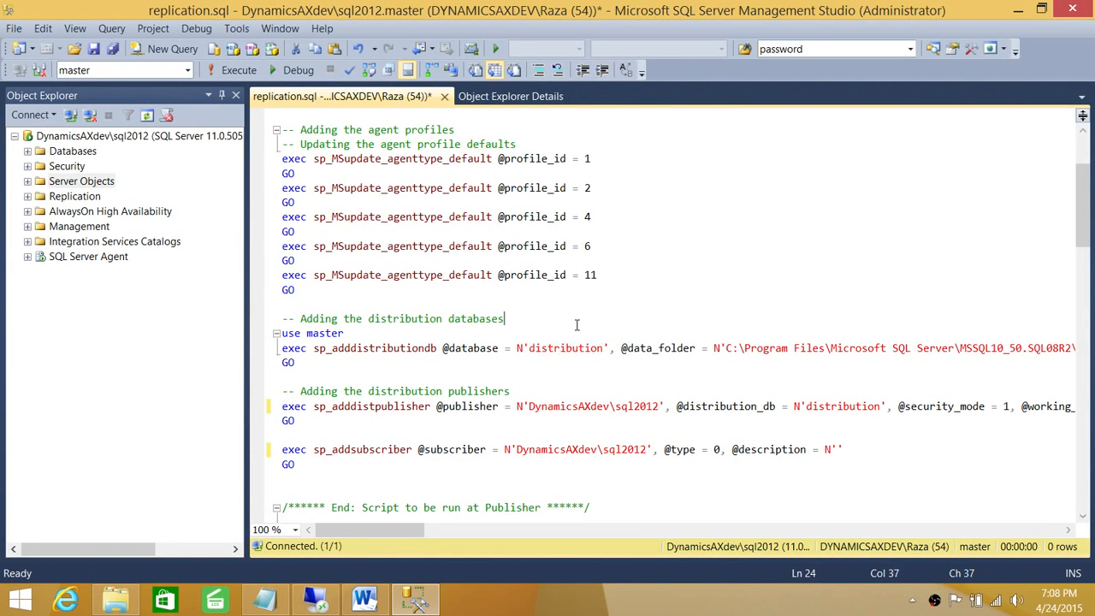
scroll(655, 362, "down", 1)
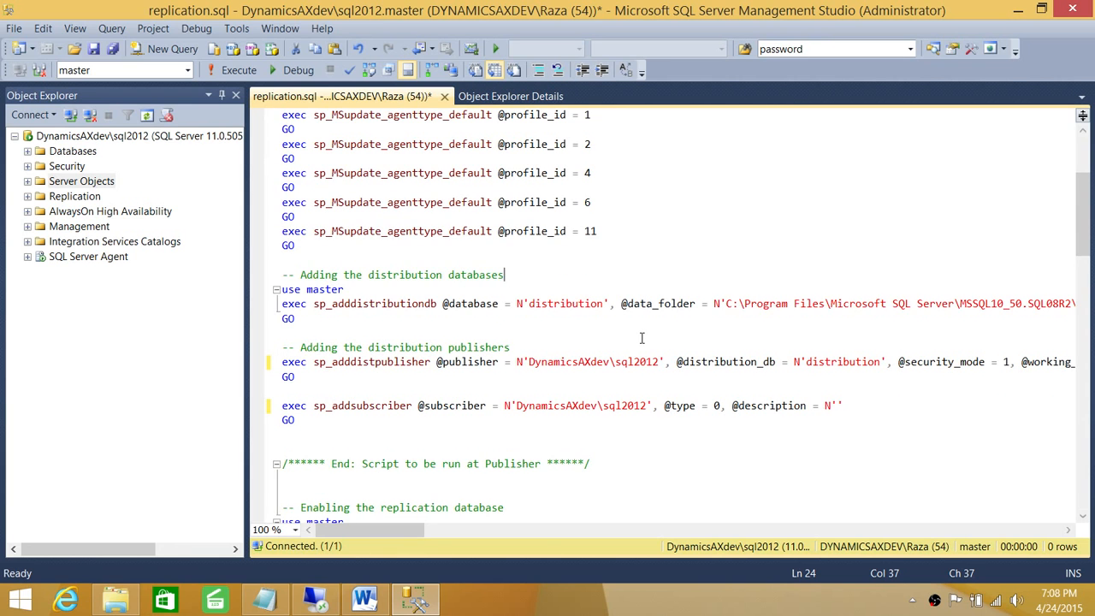
scroll(641, 338, "down", 4)
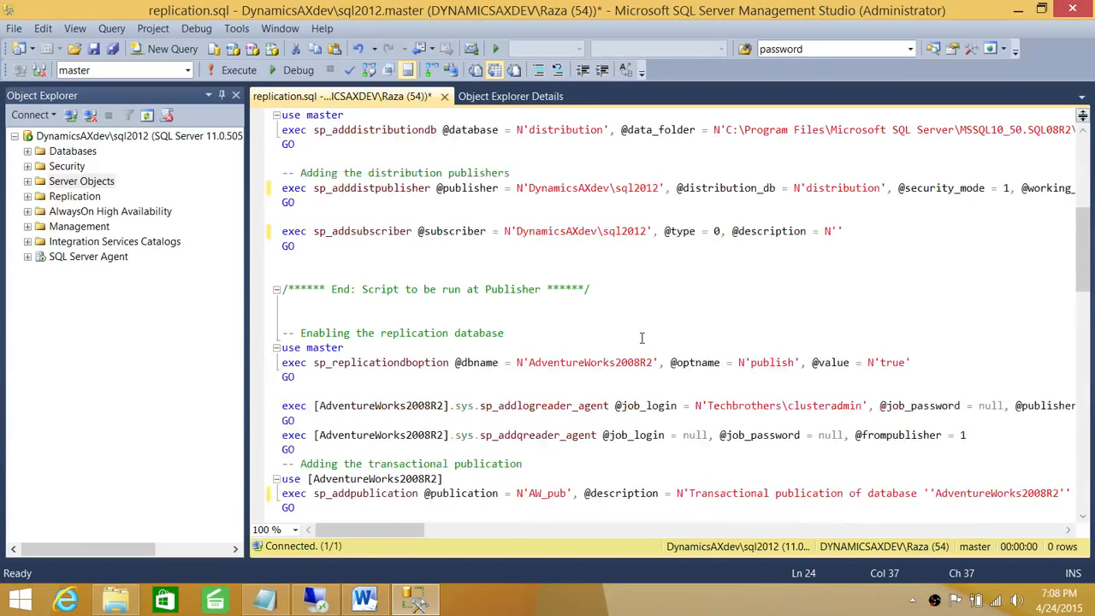
scroll(641, 338, "down", 1)
scroll(633, 360, "down", 2)
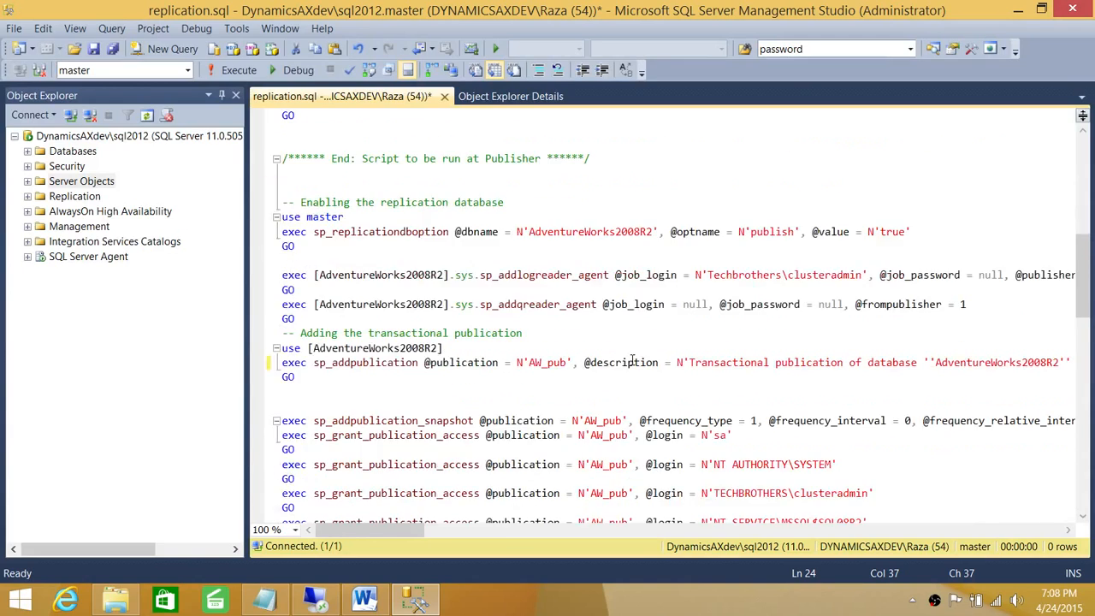
scroll(633, 360, "up", 8)
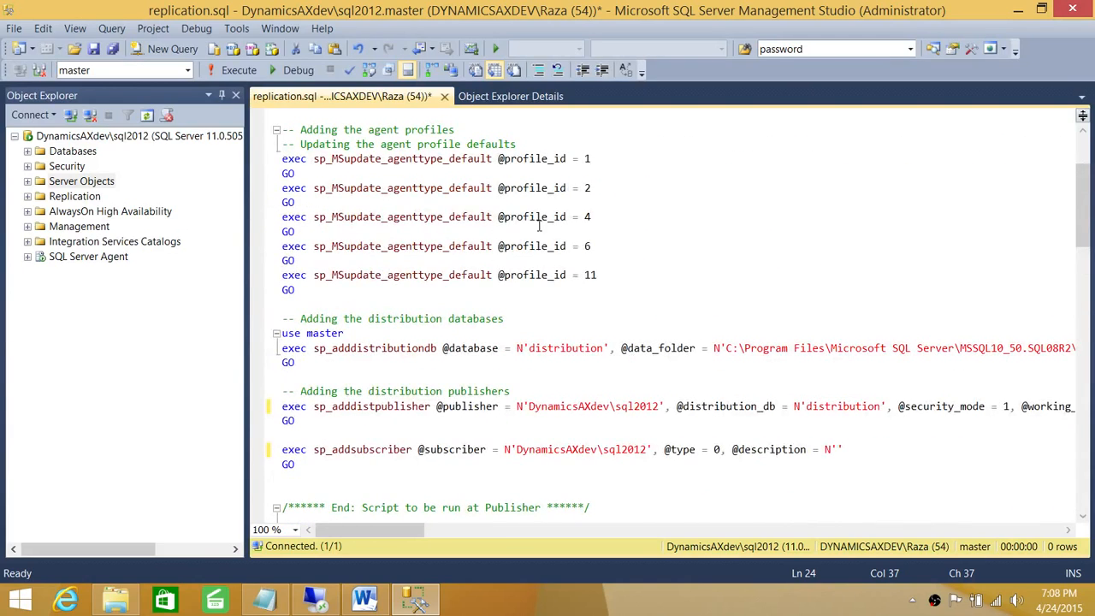
scroll(533, 299, "down", 1)
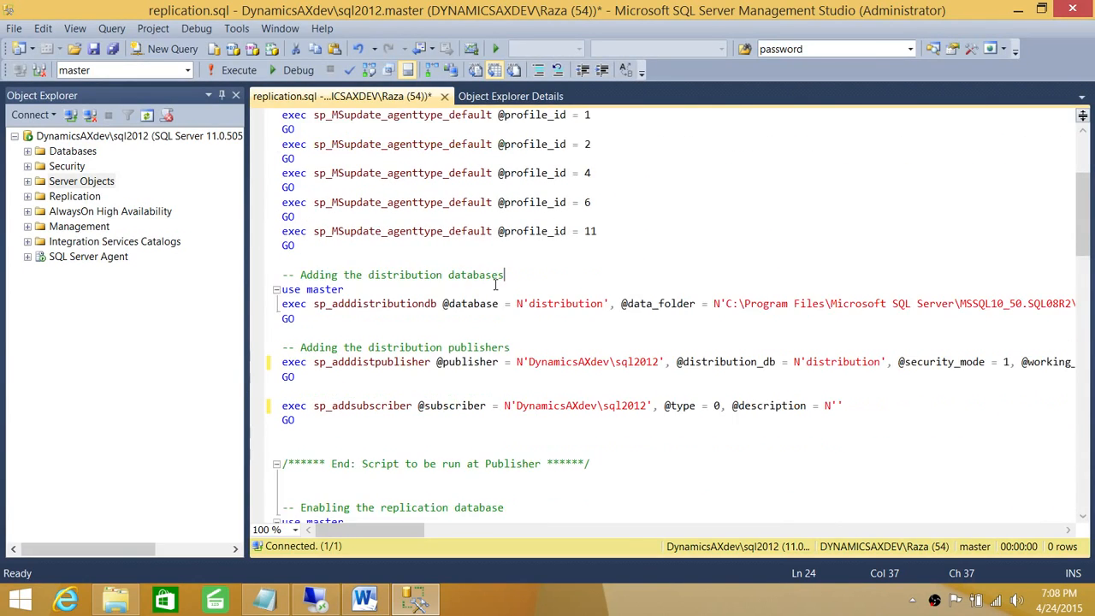
scroll(320, 127, "up", 3)
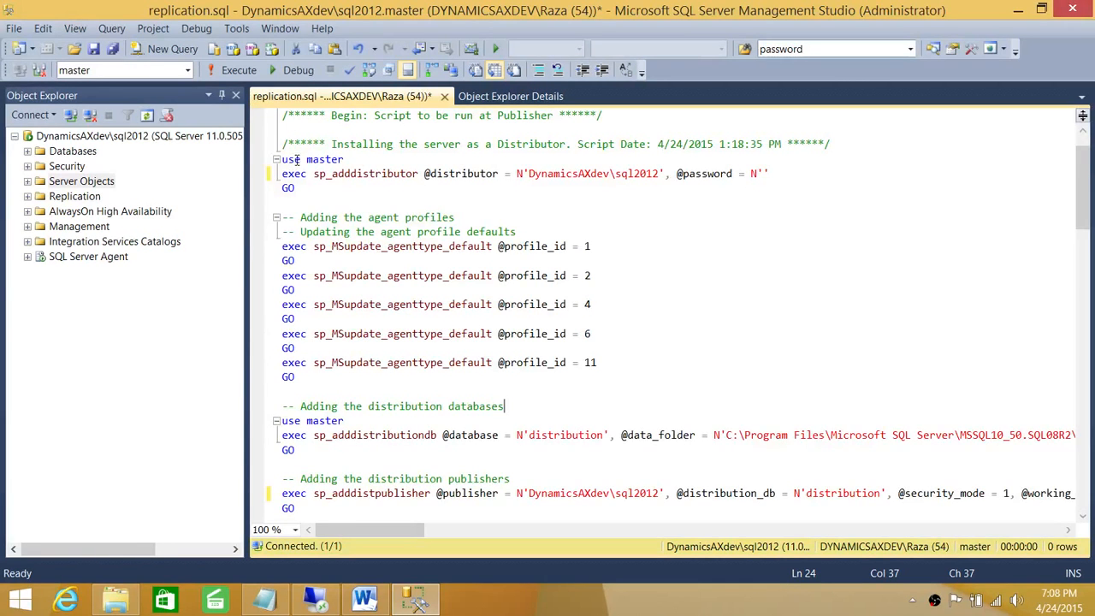
left_click(288, 159)
scroll(386, 231, "down", 3)
scroll(490, 438, "down", 2)
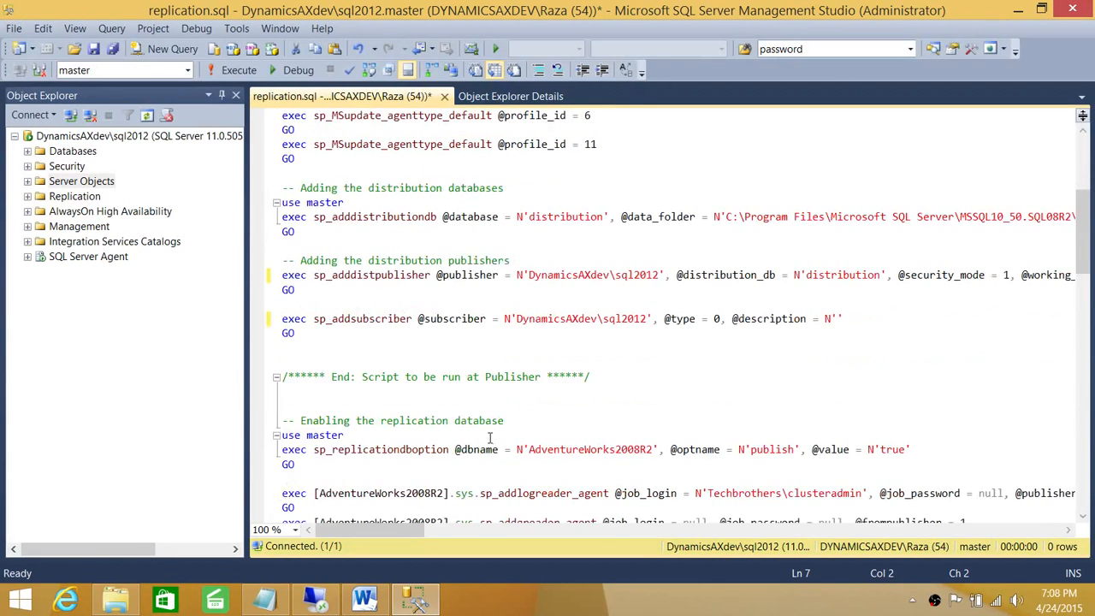
left_click(309, 336)
scroll(510, 377, "down", 3)
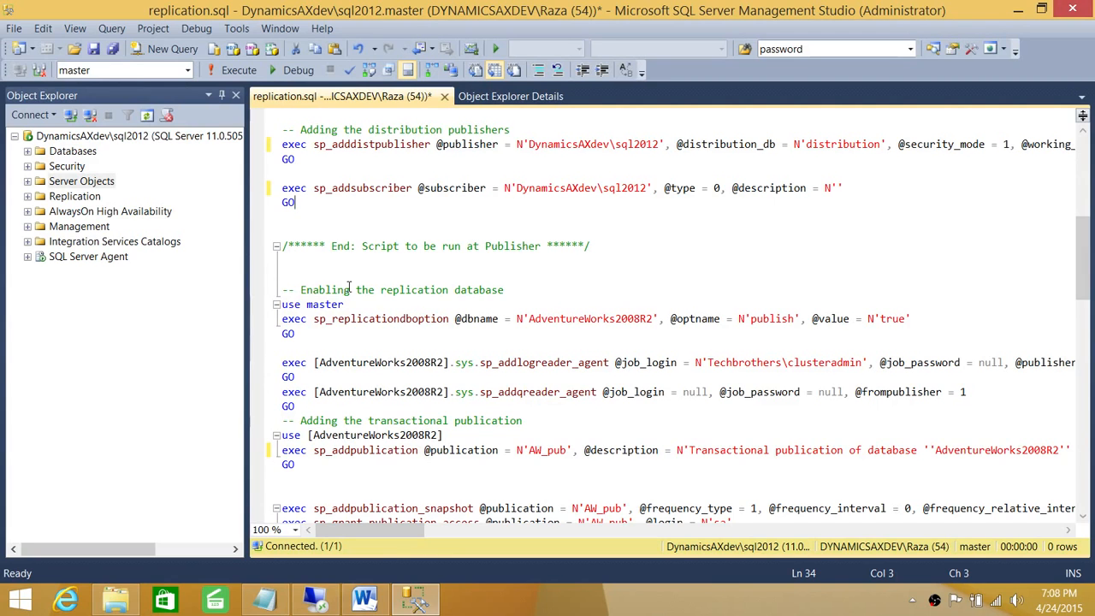
left_click(318, 276)
scroll(566, 480, "down", 15)
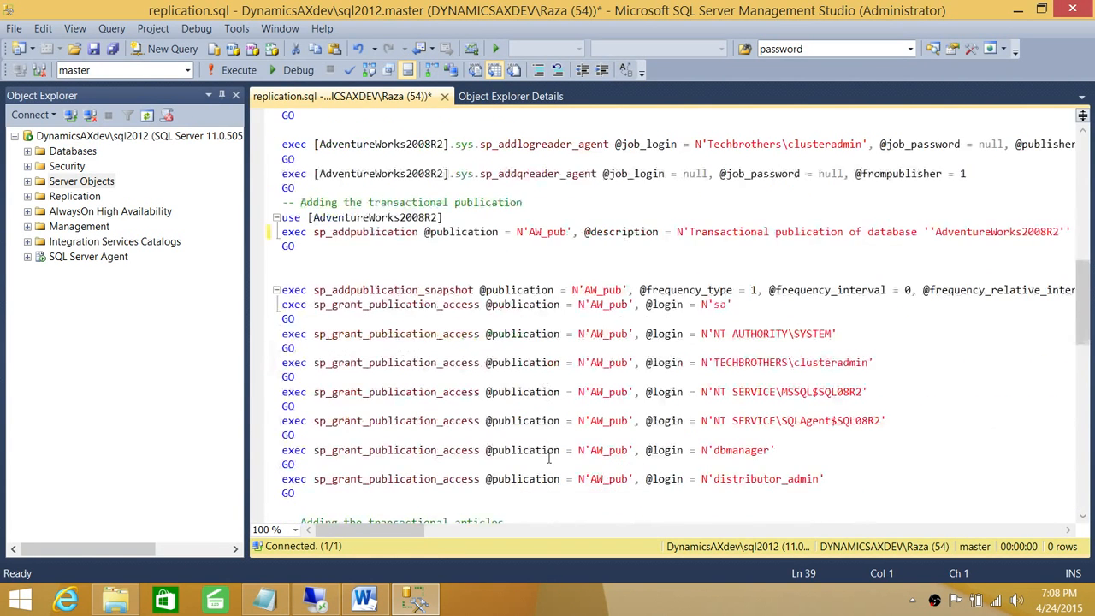
scroll(459, 444, "up", 20)
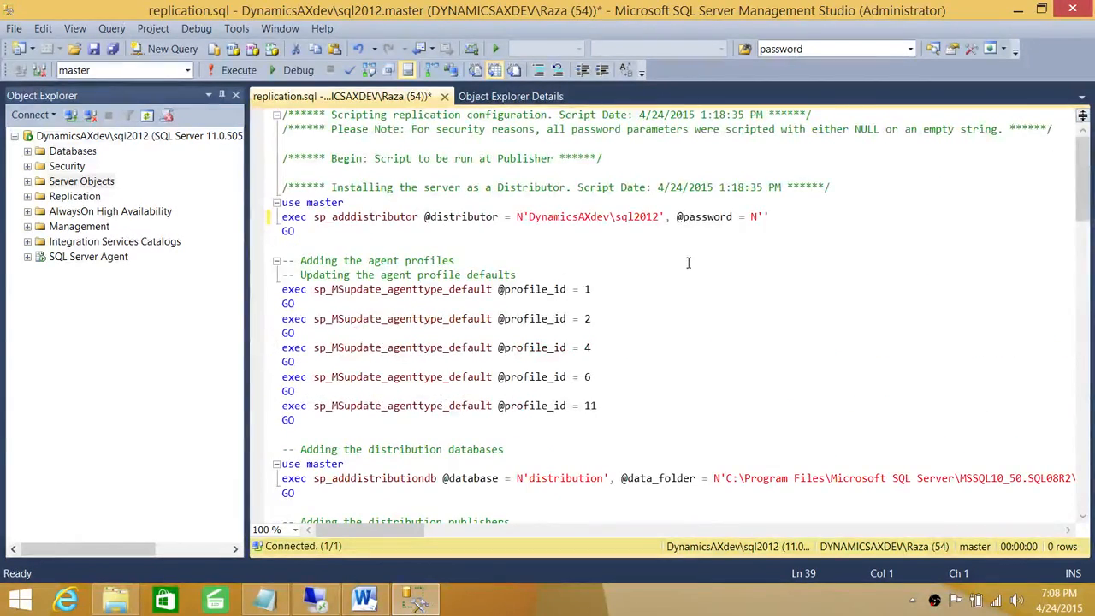
scroll(641, 308, "down", 3)
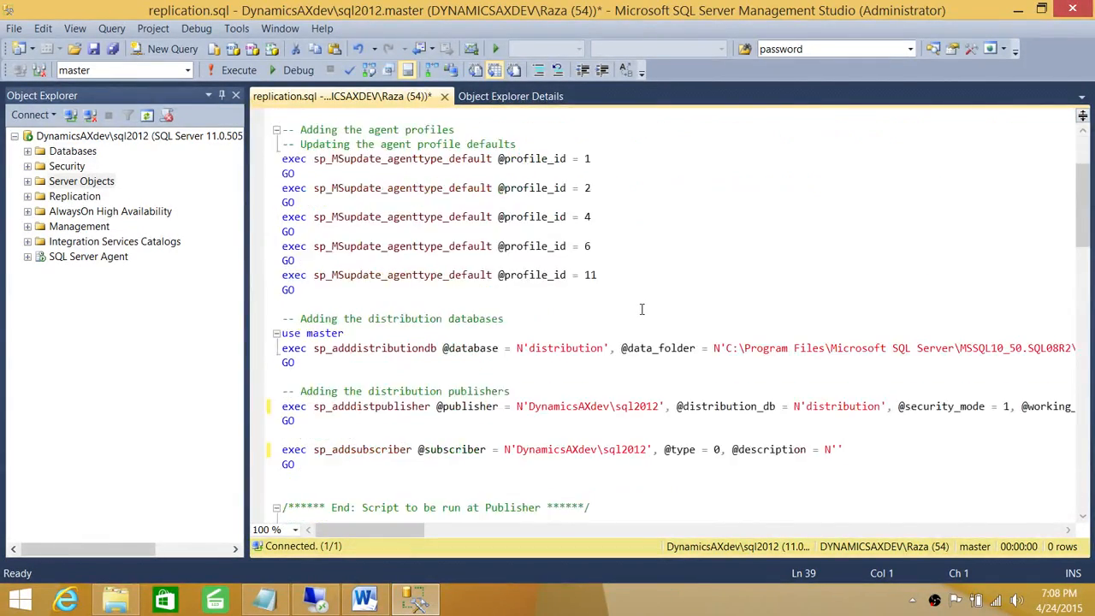
left_click_drag(376, 529, 419, 530)
left_click_drag(824, 348, 410, 348)
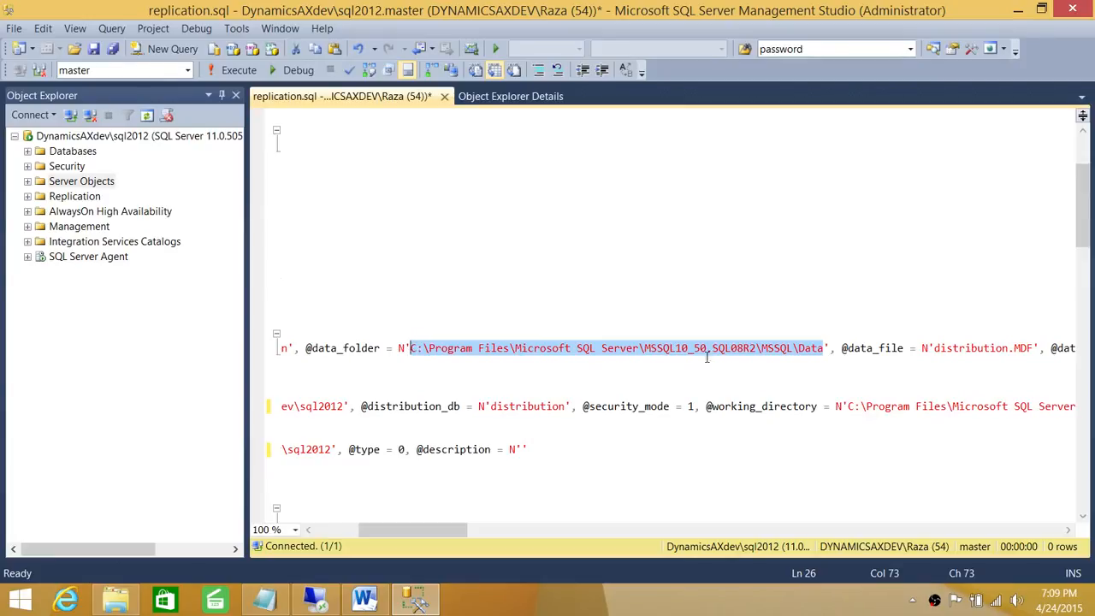
left_click(735, 348)
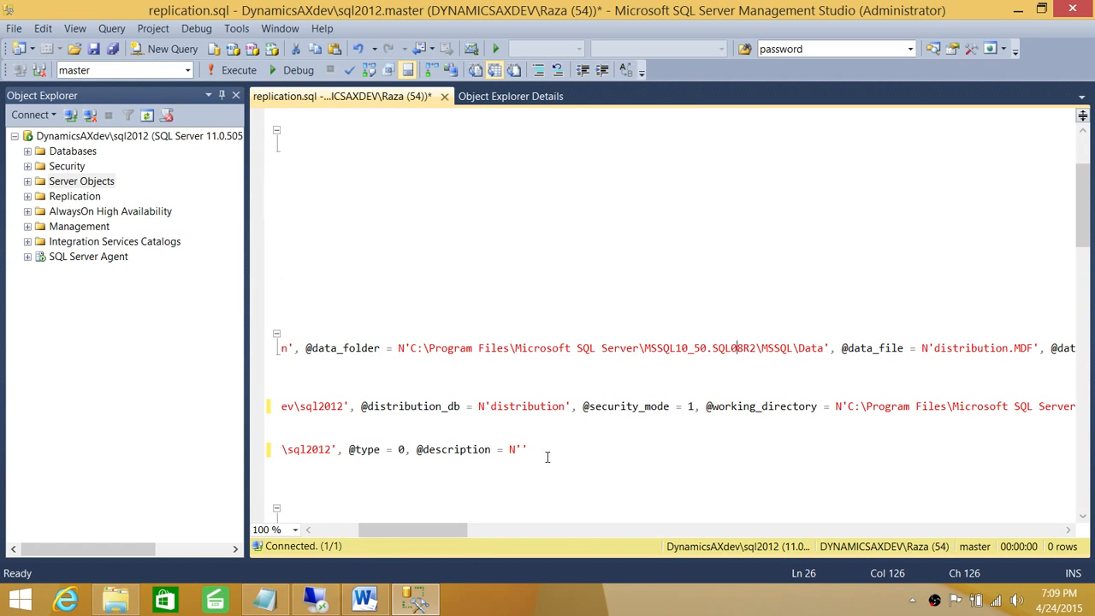
Step: Open the SQL 2012 instance's DATA folder in File Explorer, select its full path, and minimise Explorer
left_click(116, 600)
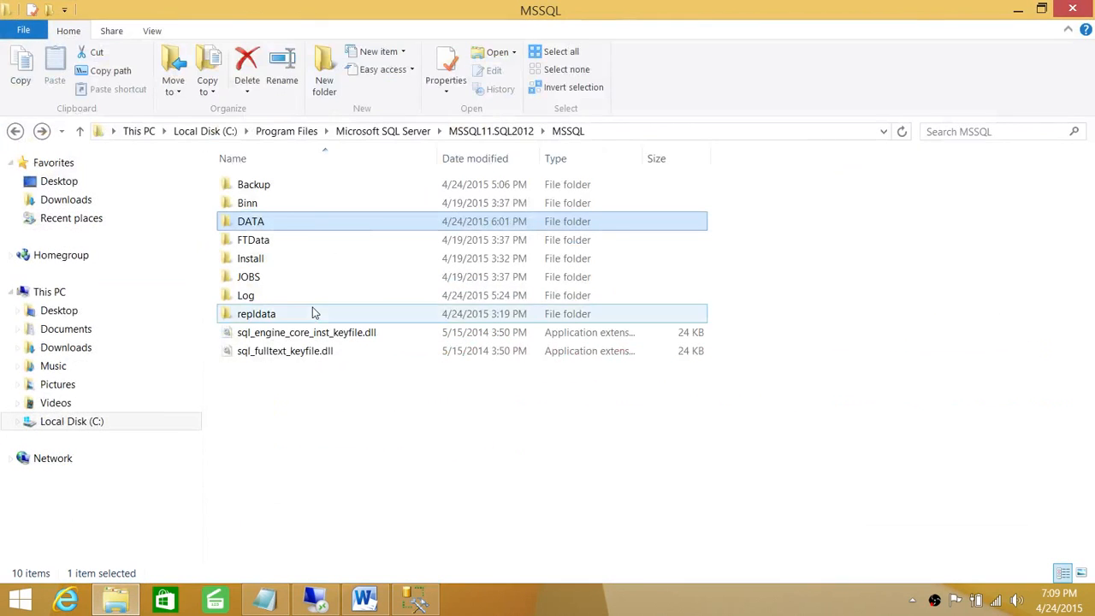
left_click(618, 131)
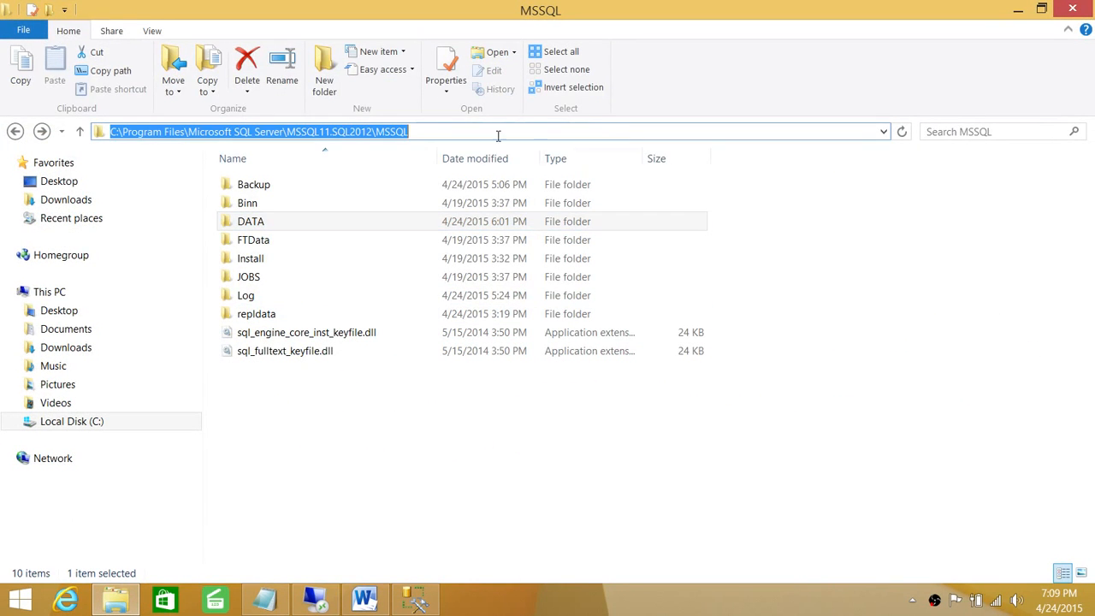
double_click(251, 221)
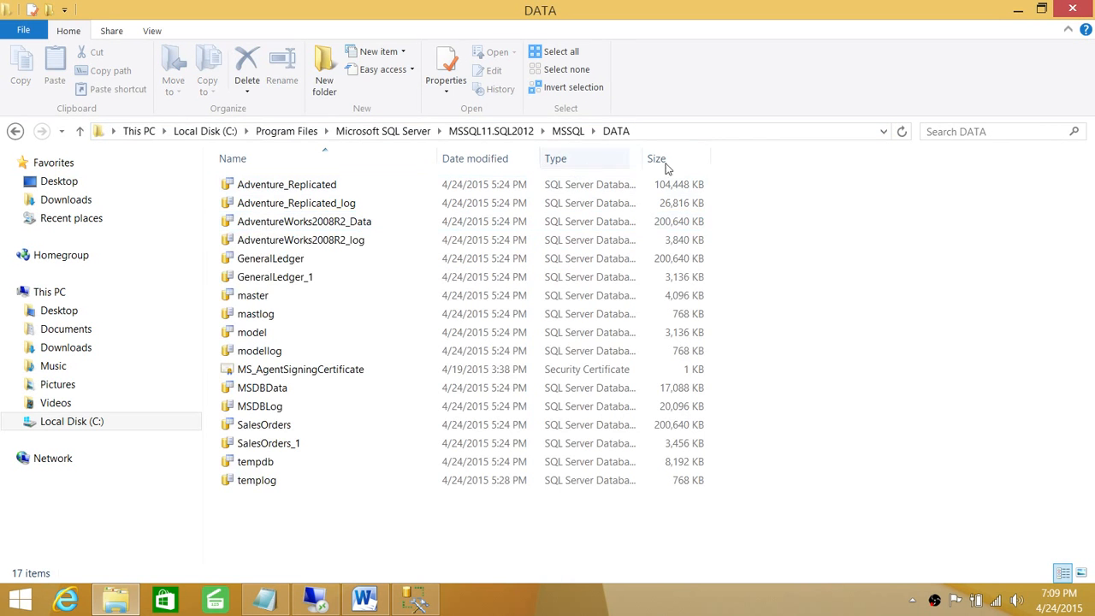
left_click(663, 134)
key("ctrl+c")
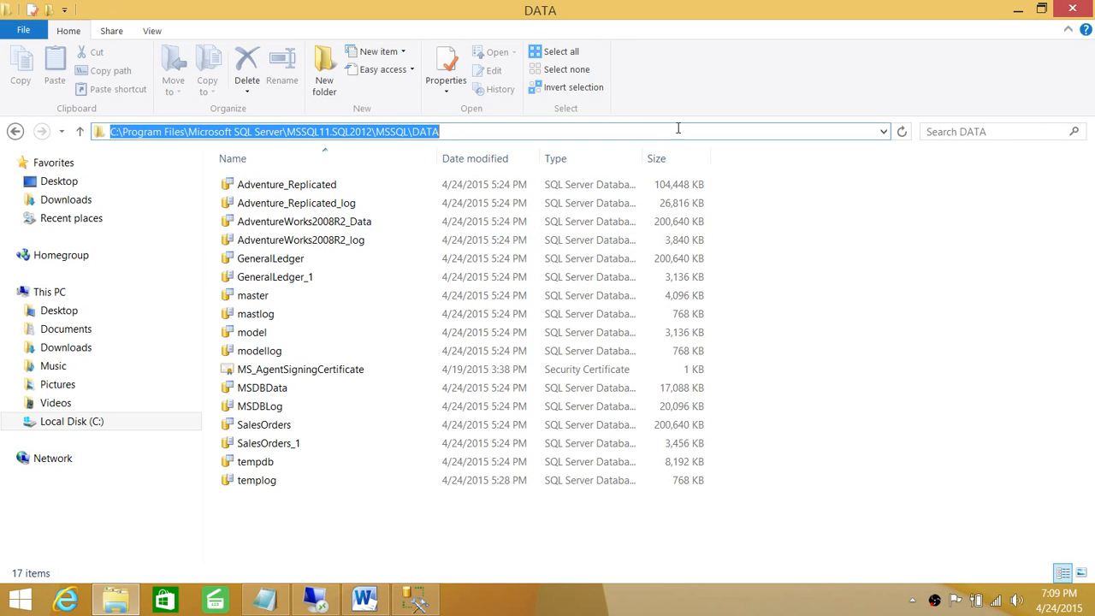
left_click(1018, 10)
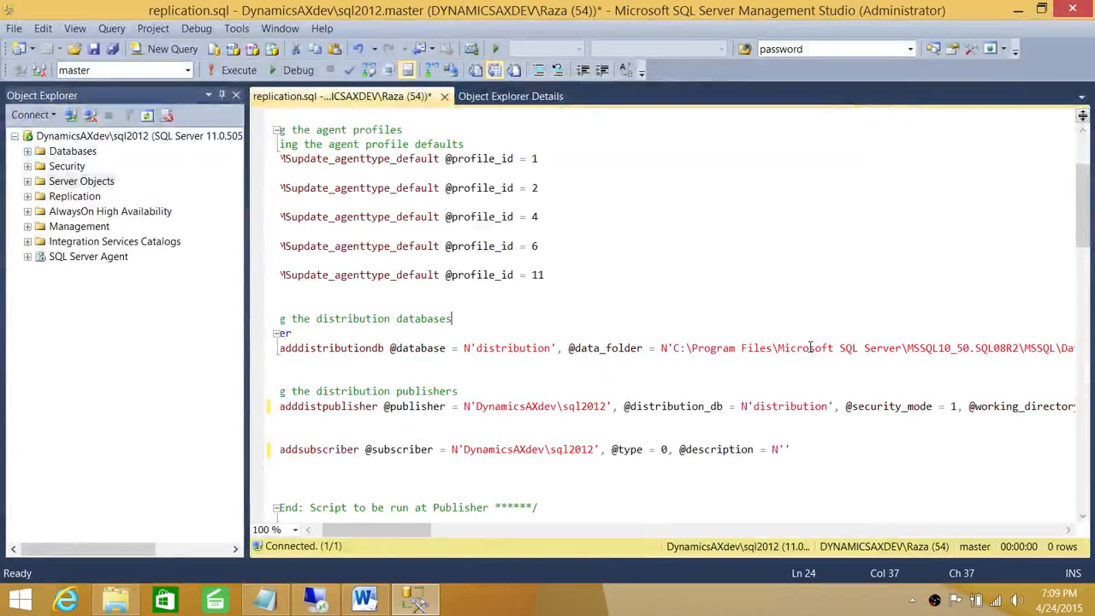
left_click_drag(672, 348, 905, 348)
left_click_drag(498, 530, 540, 532)
left_click_drag(538, 531, 438, 530)
left_click(671, 399)
left_click_drag(774, 351, 727, 351)
key("ctrl+v")
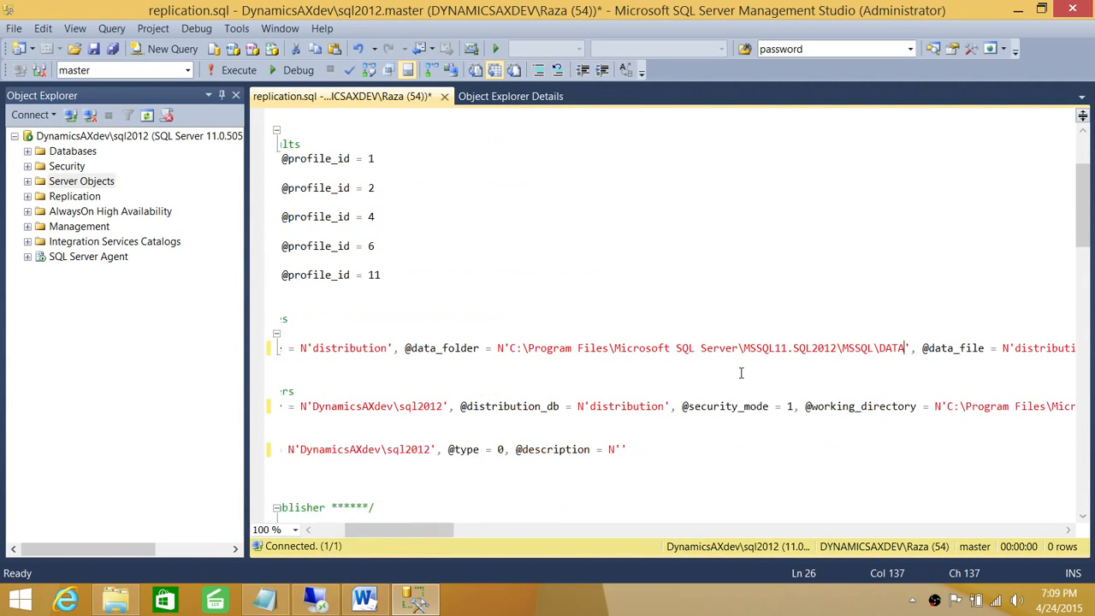
left_click_drag(450, 530, 584, 532)
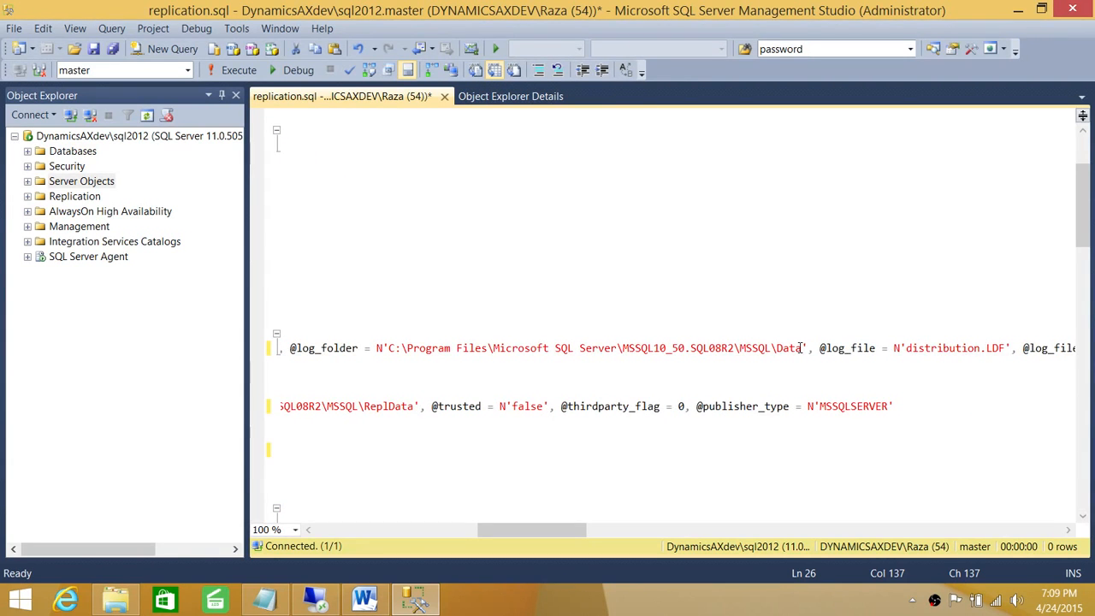
left_click_drag(802, 348, 390, 350)
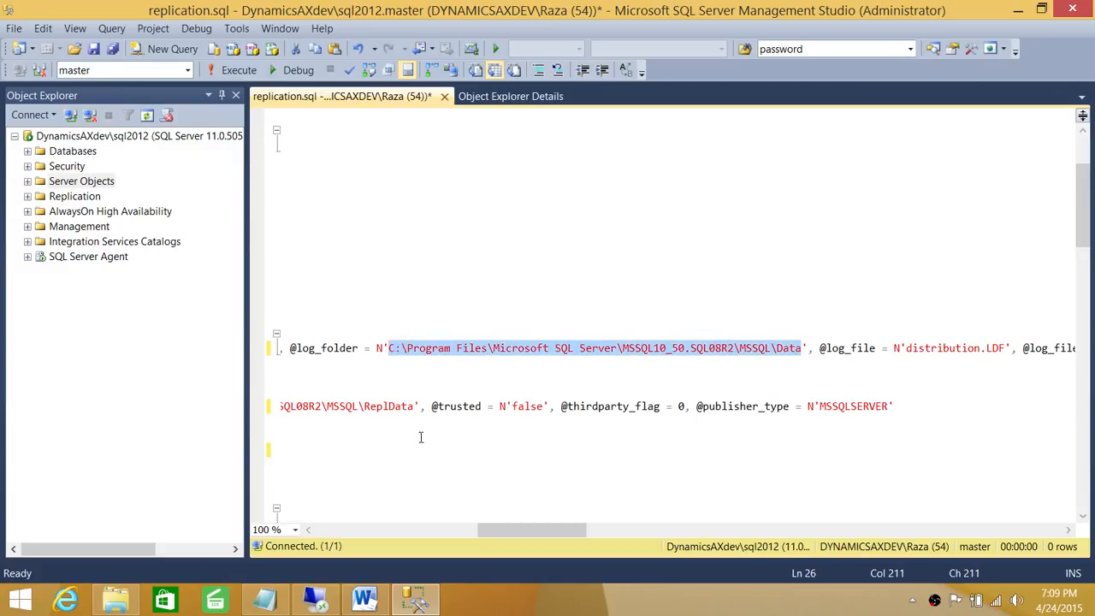
key("ctrl+v")
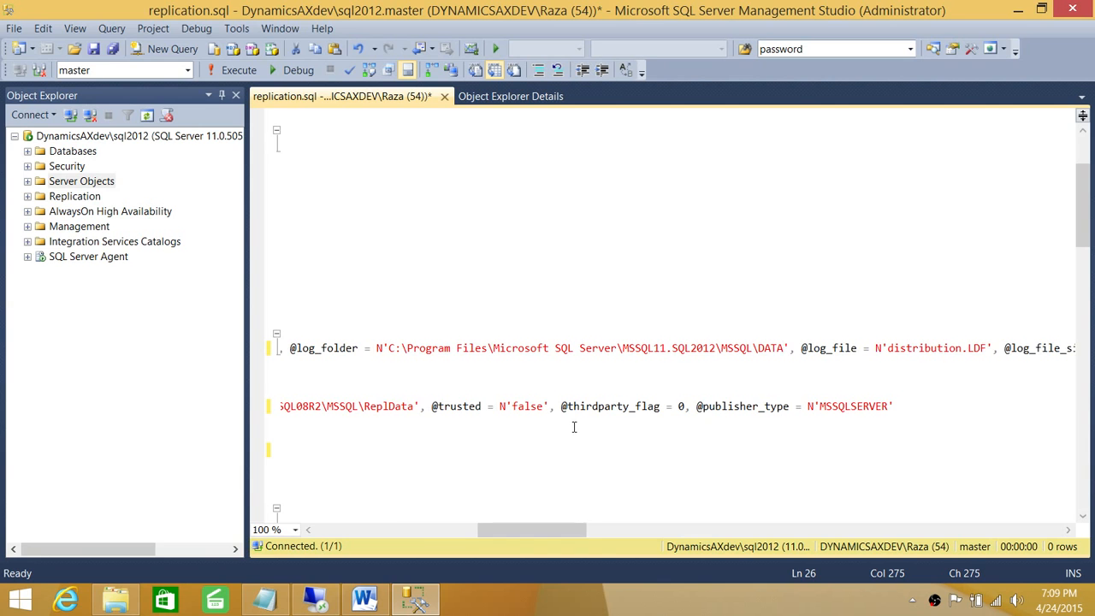
key("Down")
key("Down")
key("Down")
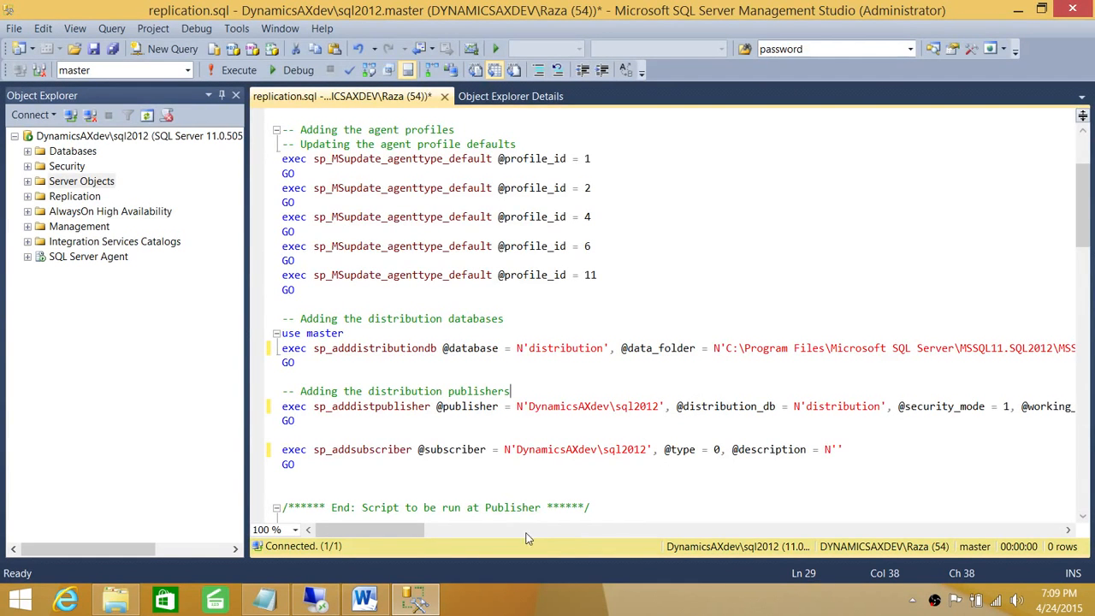
left_click_drag(422, 530, 515, 539)
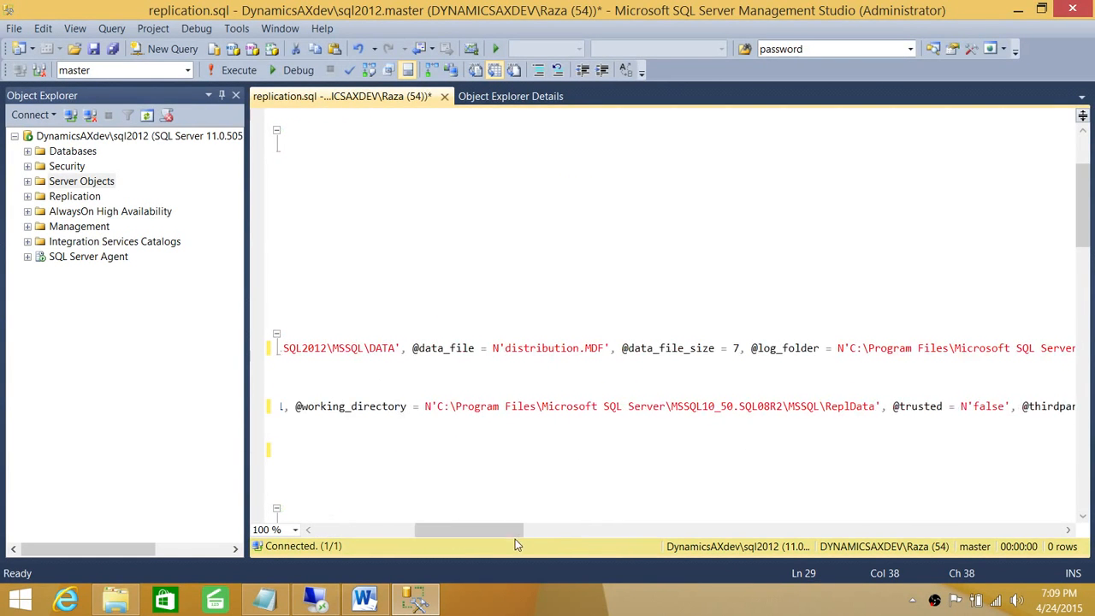
left_click(834, 407)
Step: Navigate File Explorer to the MSSQL11.SQL2012\MSSQL\repldata folder
left_click(136, 605)
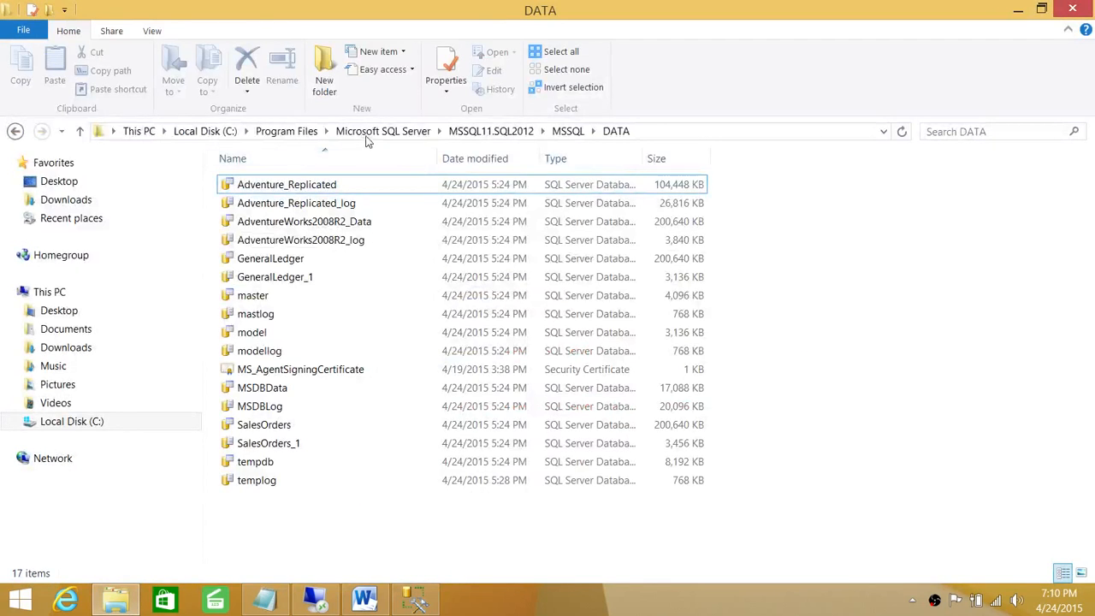
left_click(501, 133)
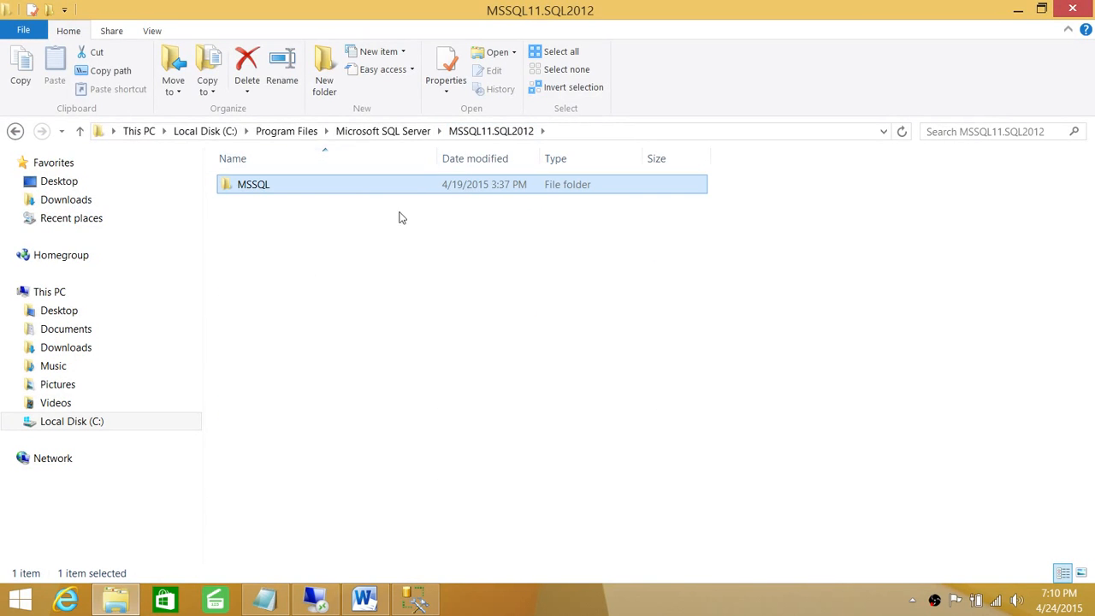
left_click(417, 132)
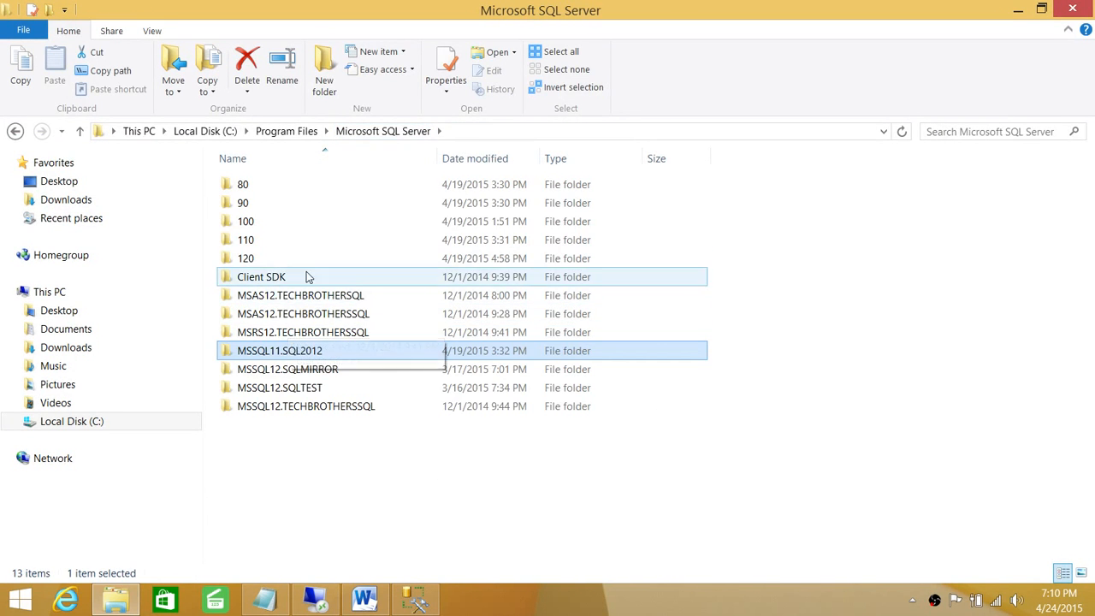
double_click(287, 353)
double_click(248, 184)
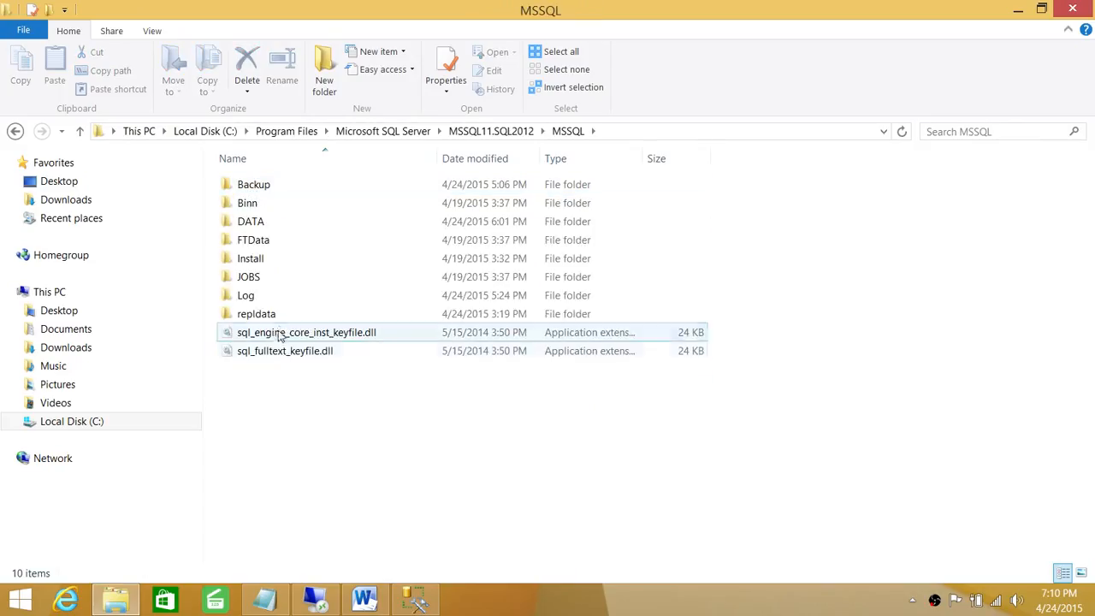
left_click(265, 323)
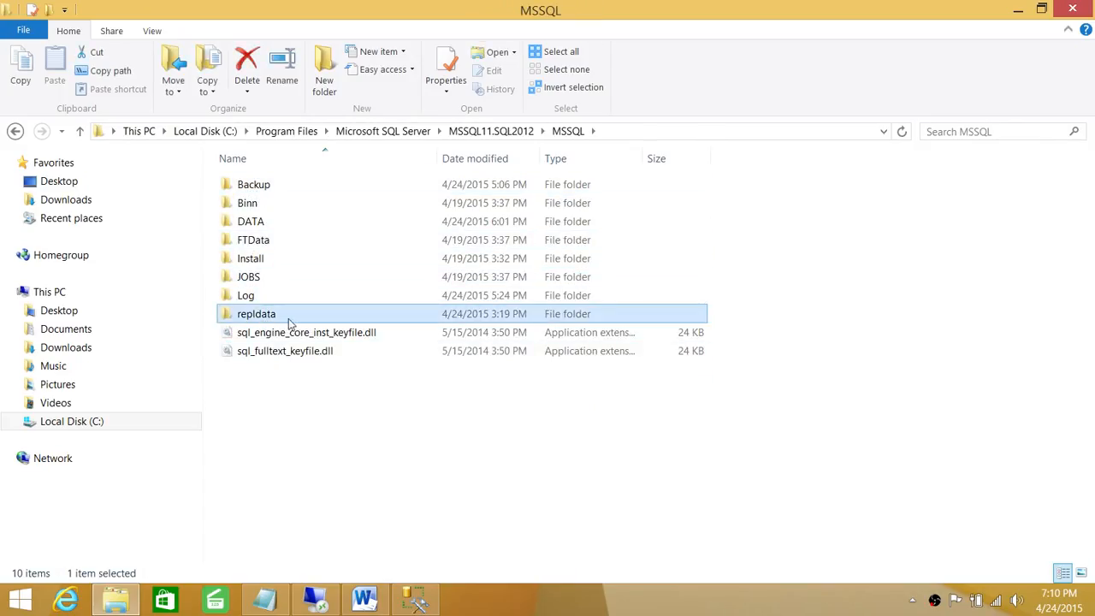
double_click(285, 321)
Step: Copy the repldata folder's full path from the address bar and minimise Explorer
left_click(679, 128)
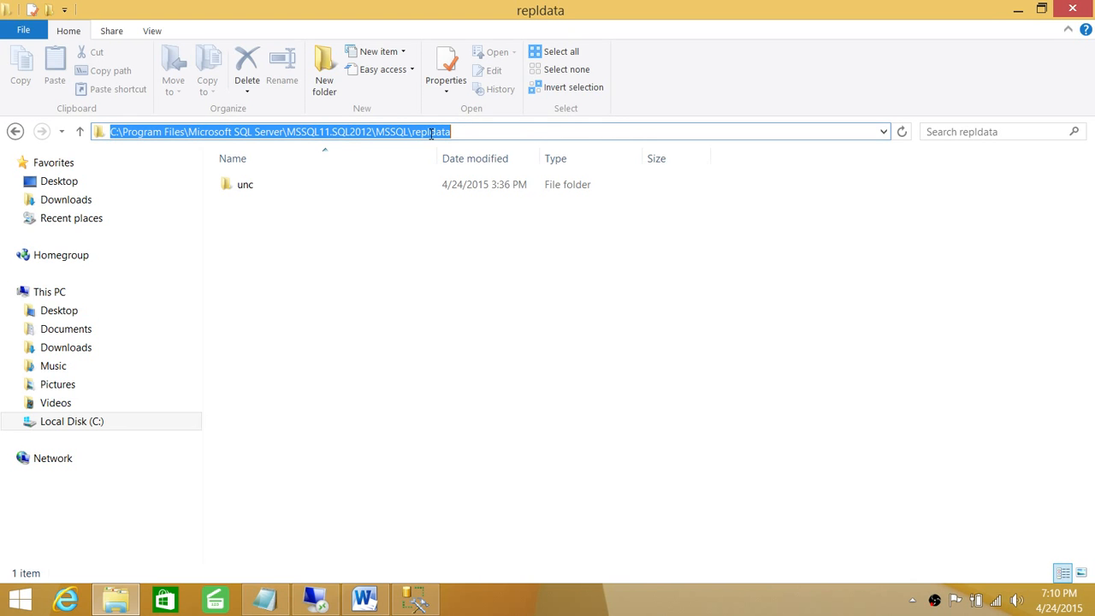
right_click(432, 133)
left_click(466, 182)
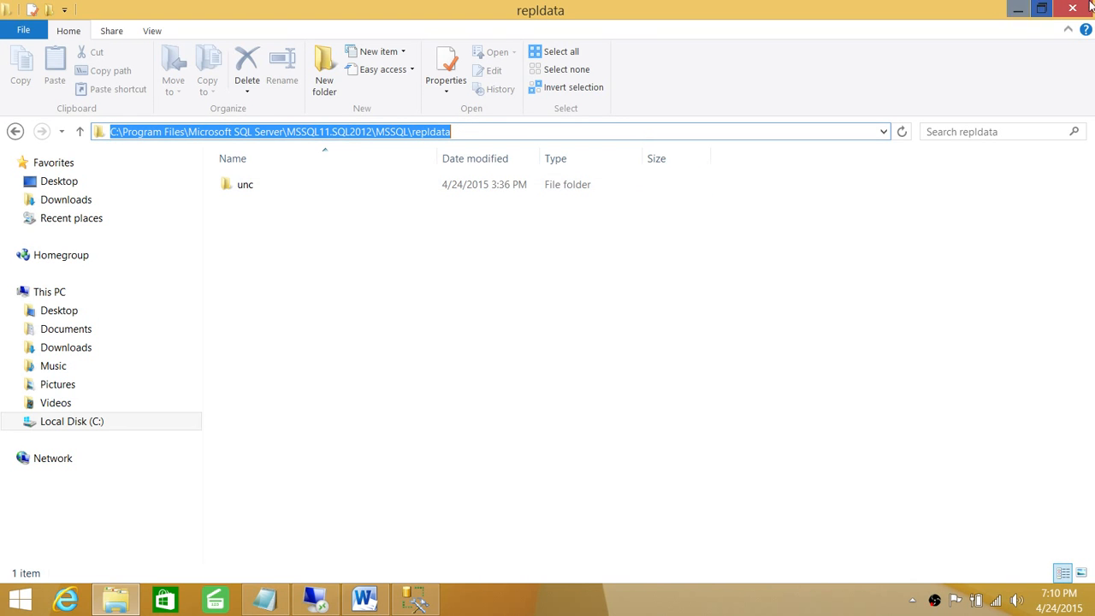
left_click(1018, 9)
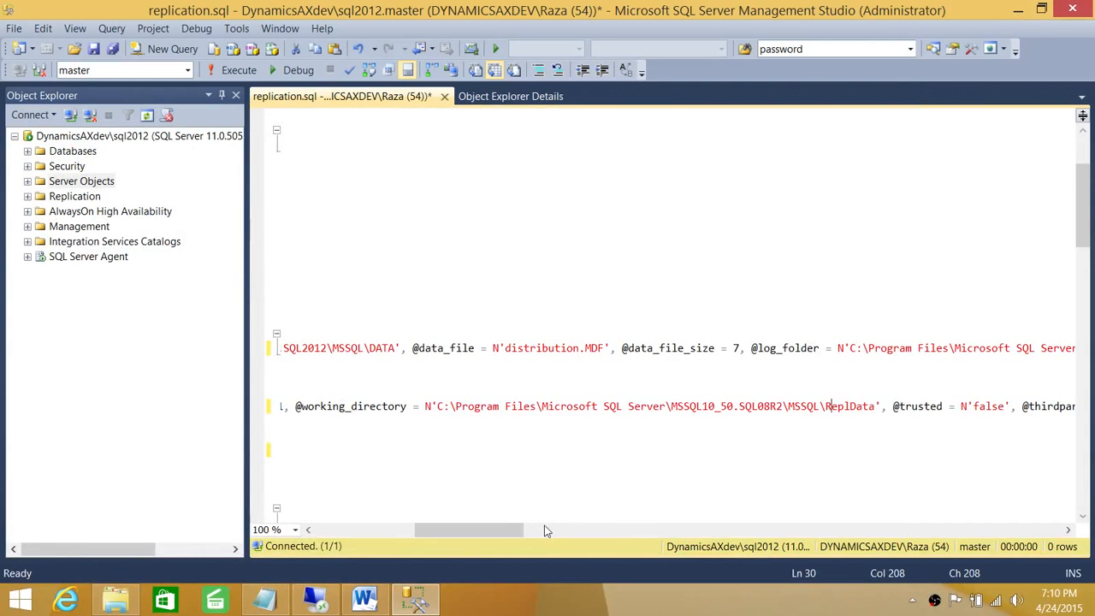
left_click_drag(519, 527, 541, 531)
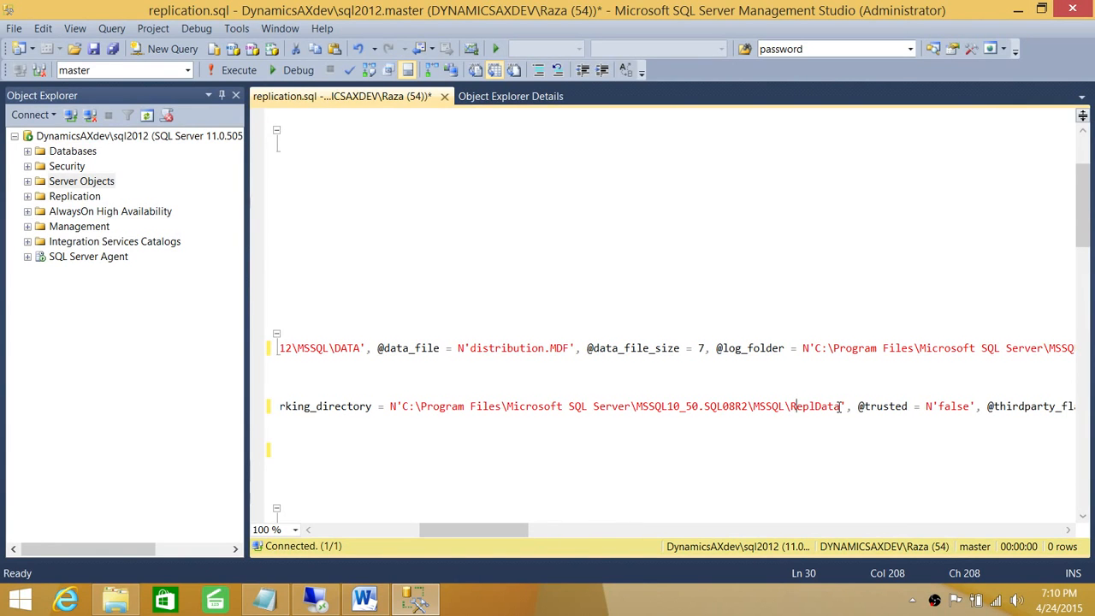
left_click_drag(839, 406, 403, 408)
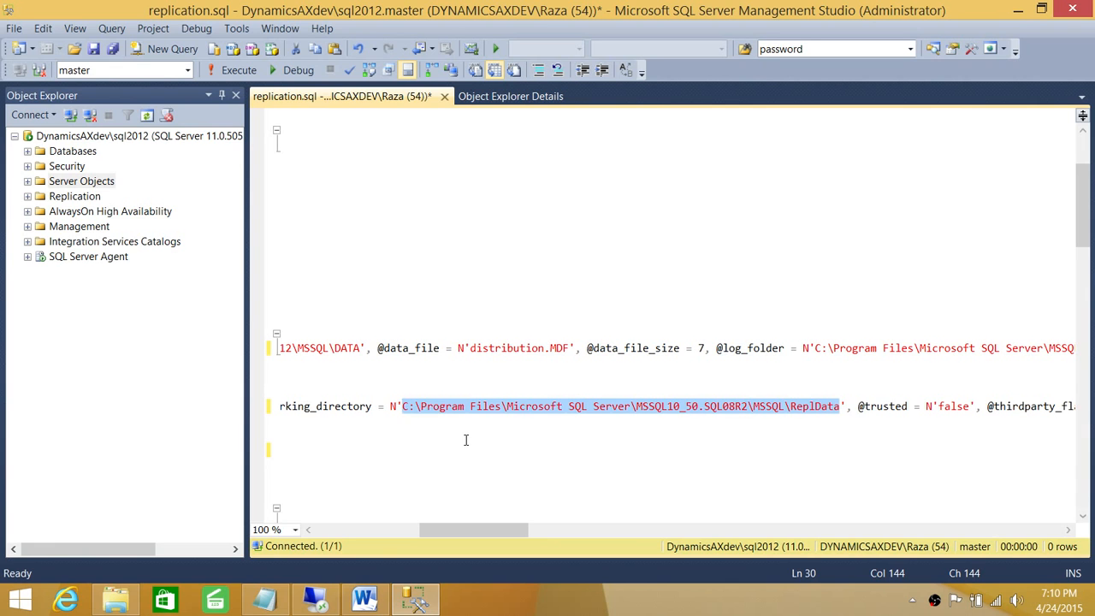
key("ctrl+v")
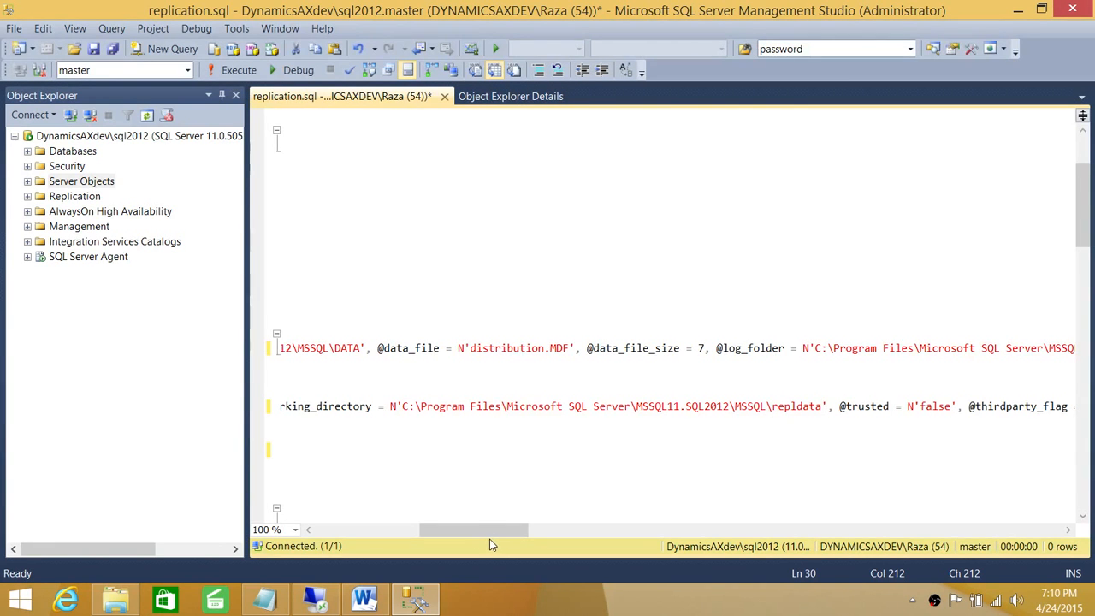
left_click_drag(504, 535, 385, 541)
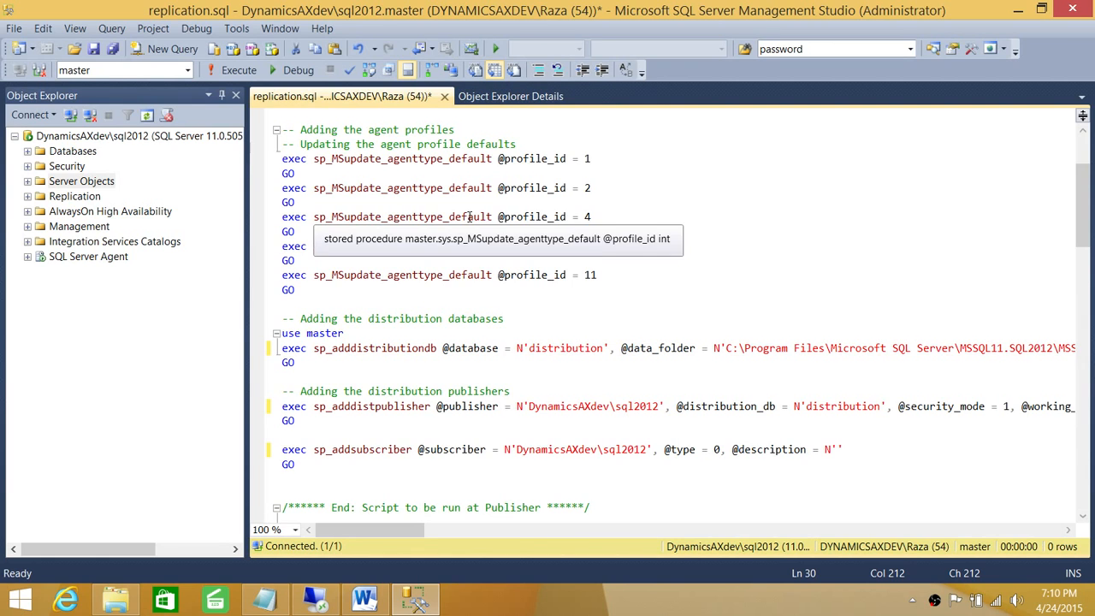
left_click(554, 339)
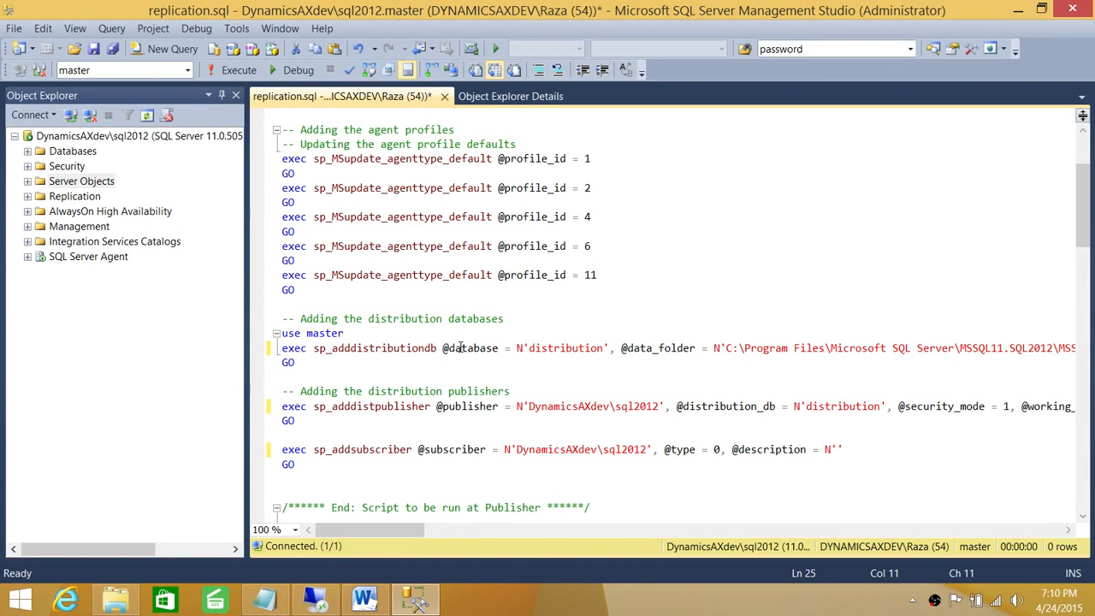
left_click(501, 378)
left_click_drag(334, 533, 227, 537)
Step: Comment out the NT AUTHORITY\SYSTEM sp_grant_publication_access line with --
left_click(683, 421)
scroll(683, 422, "down", 1)
scroll(684, 422, "down", 8)
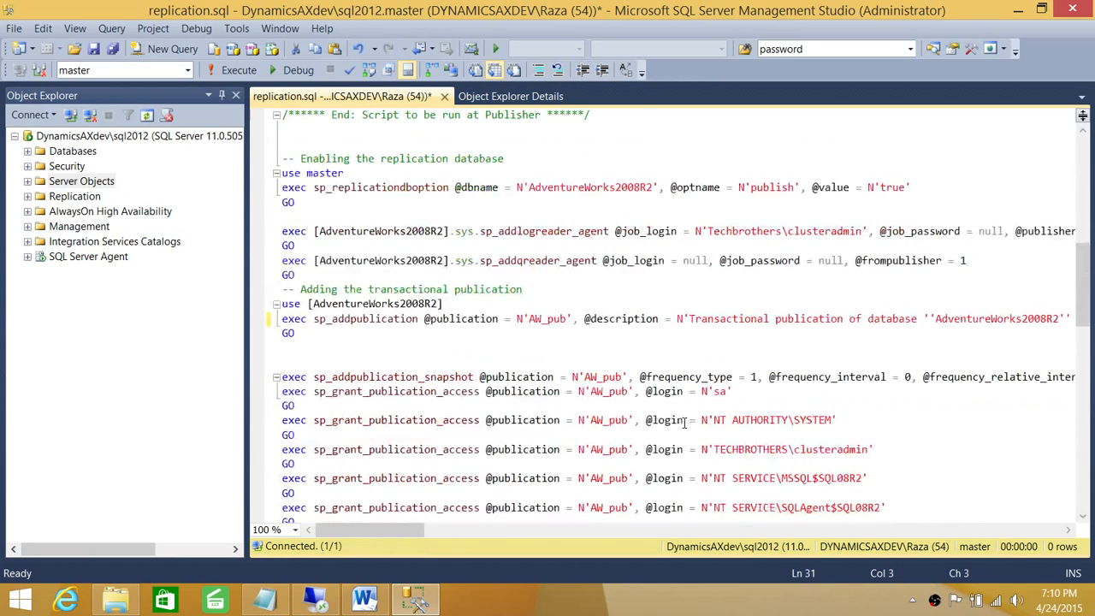
scroll(683, 421, "down", 3)
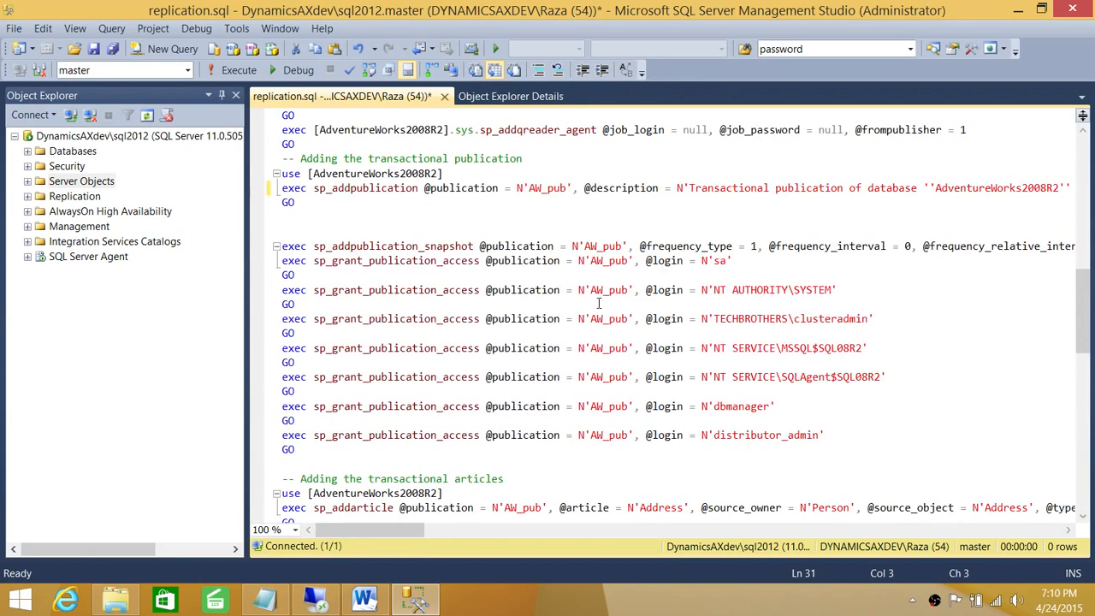
left_click(283, 318)
type("--")
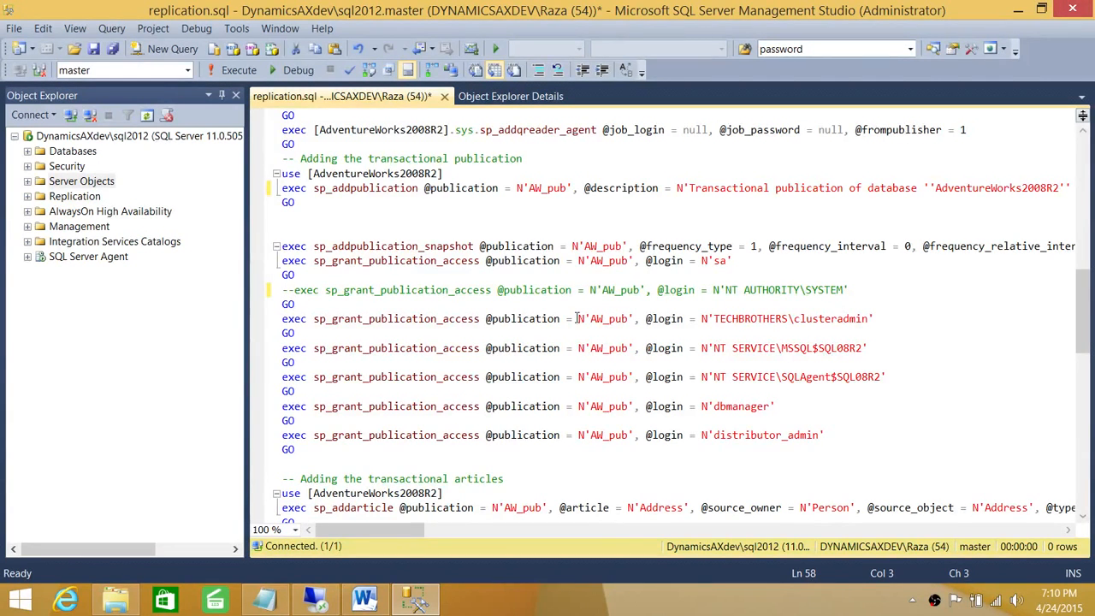
Step: Comment out the MSSQL$SQL08R2 and SQLAgent$SQL08R2 grant lines with --
left_click(872, 347)
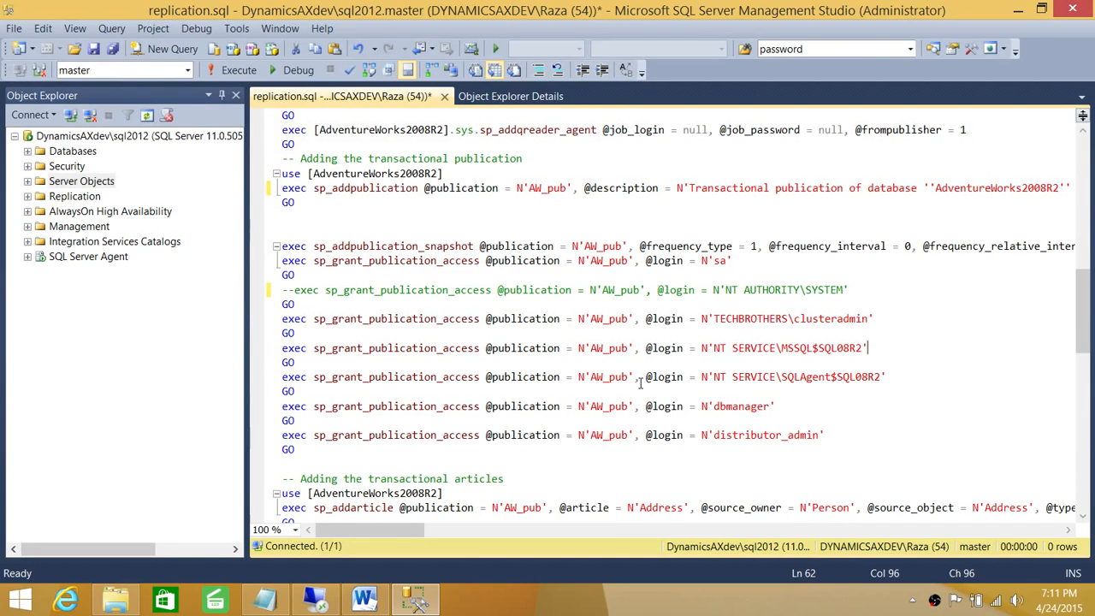
left_click(282, 350)
type("--")
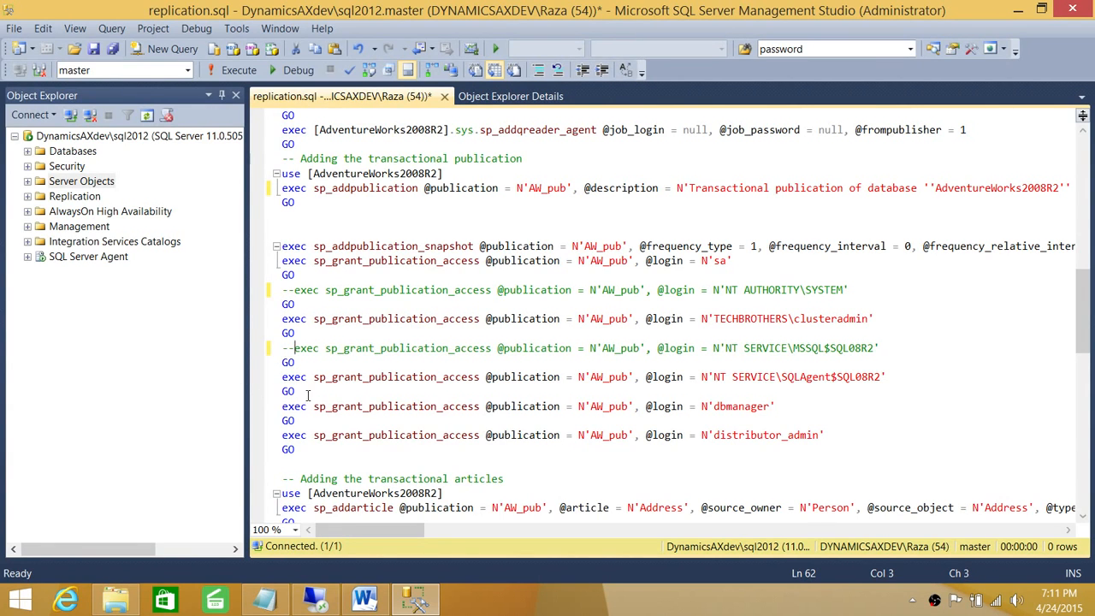
left_click(283, 376)
type("--")
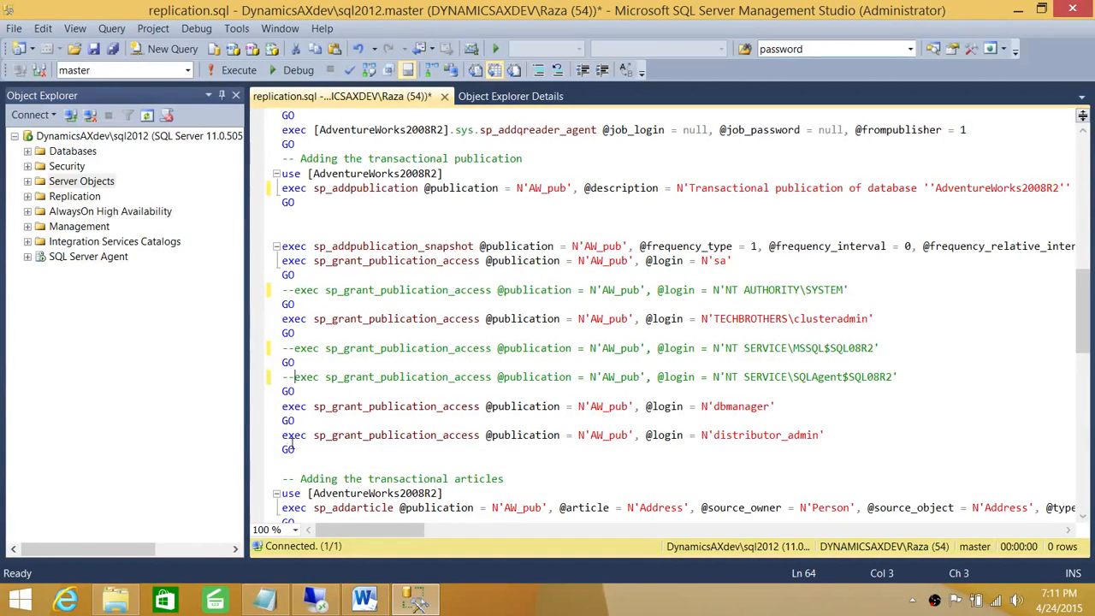
left_click(525, 435)
scroll(525, 438, "down", 4)
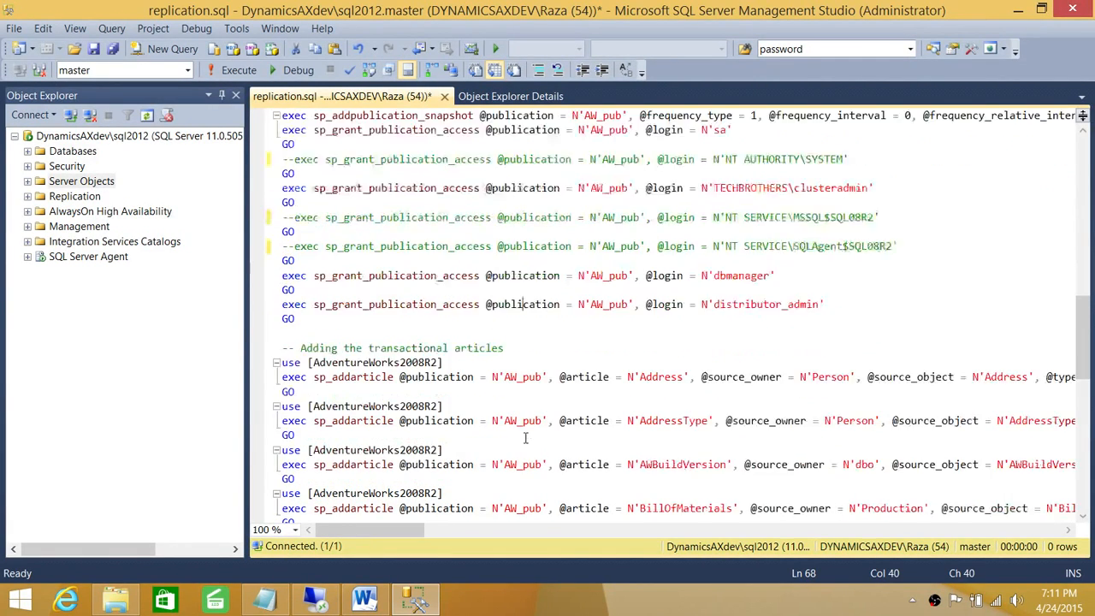
scroll(525, 438, "down", 3)
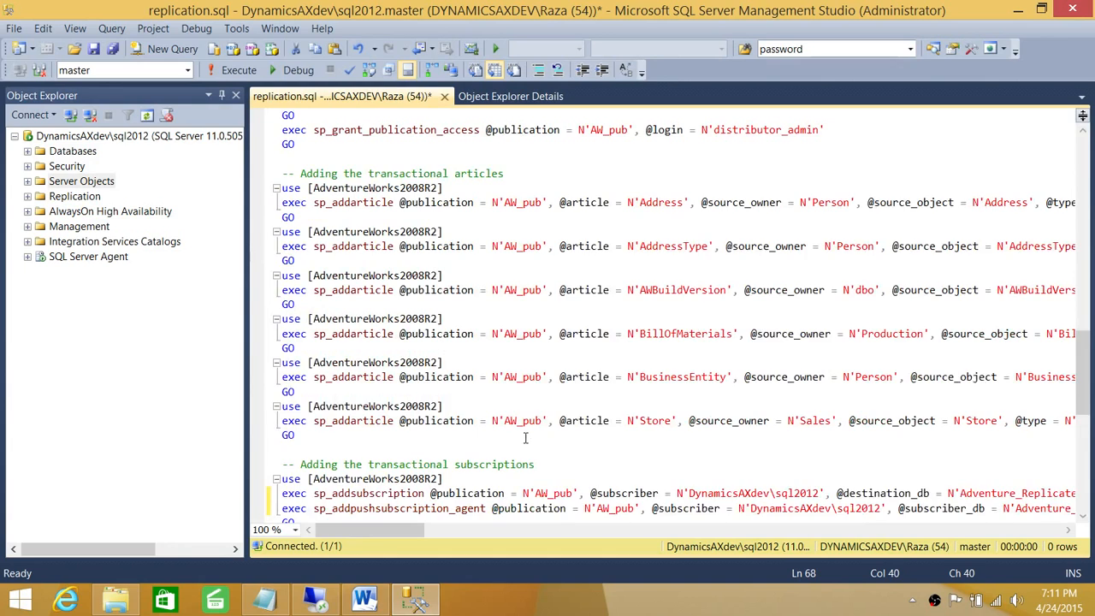
scroll(525, 438, "down", 2)
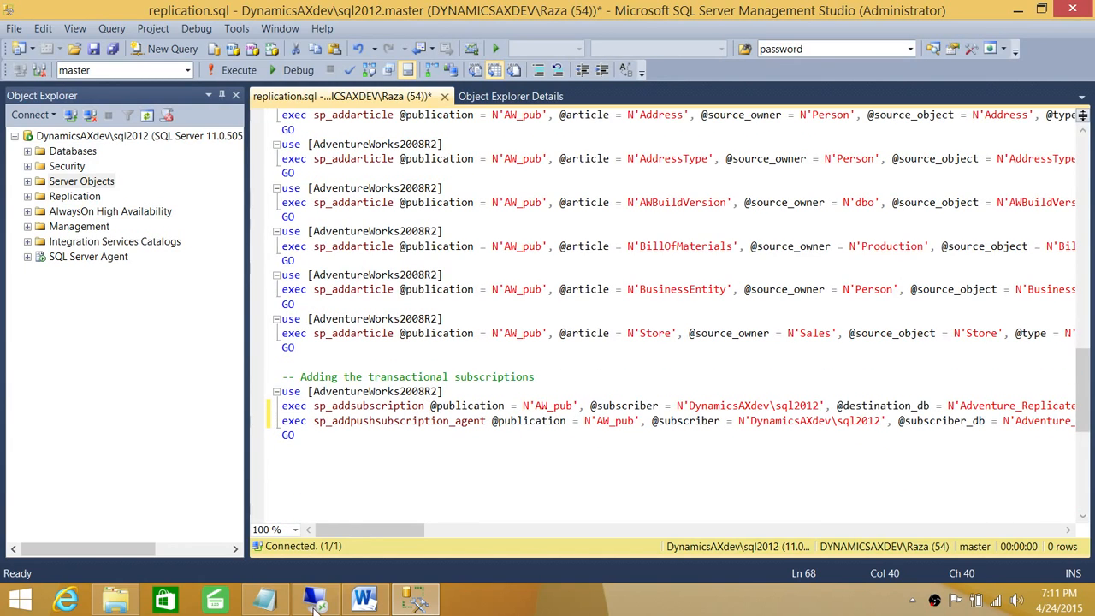
Step: Return to the top of replication.sql, clear the selection, and execute the whole script on sql2012
left_click_drag(378, 531, 346, 514)
scroll(398, 498, "up", 6)
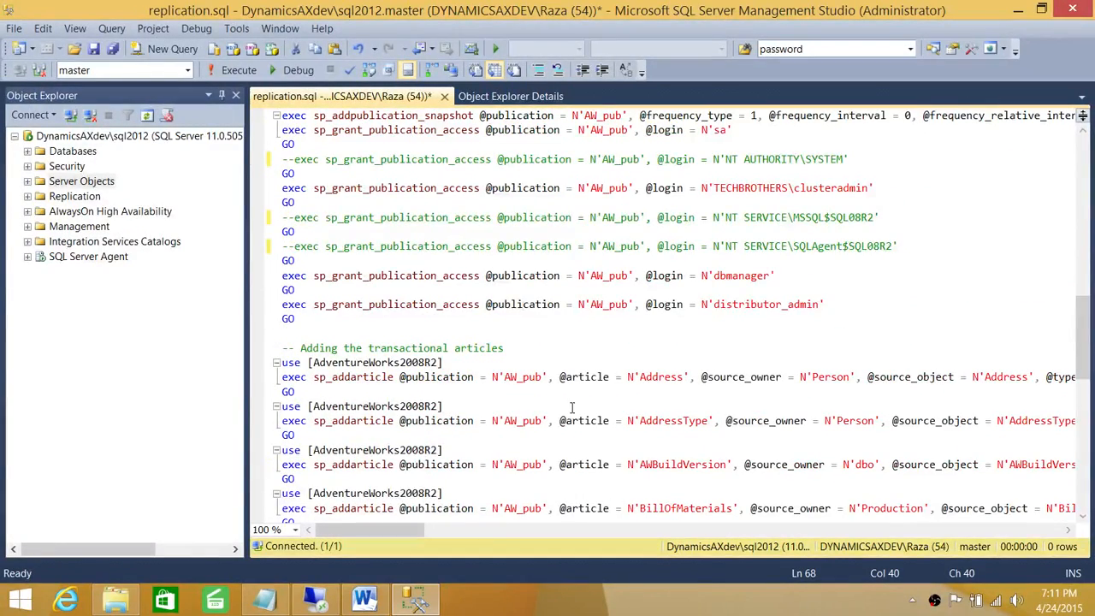
scroll(575, 407, "up", 4)
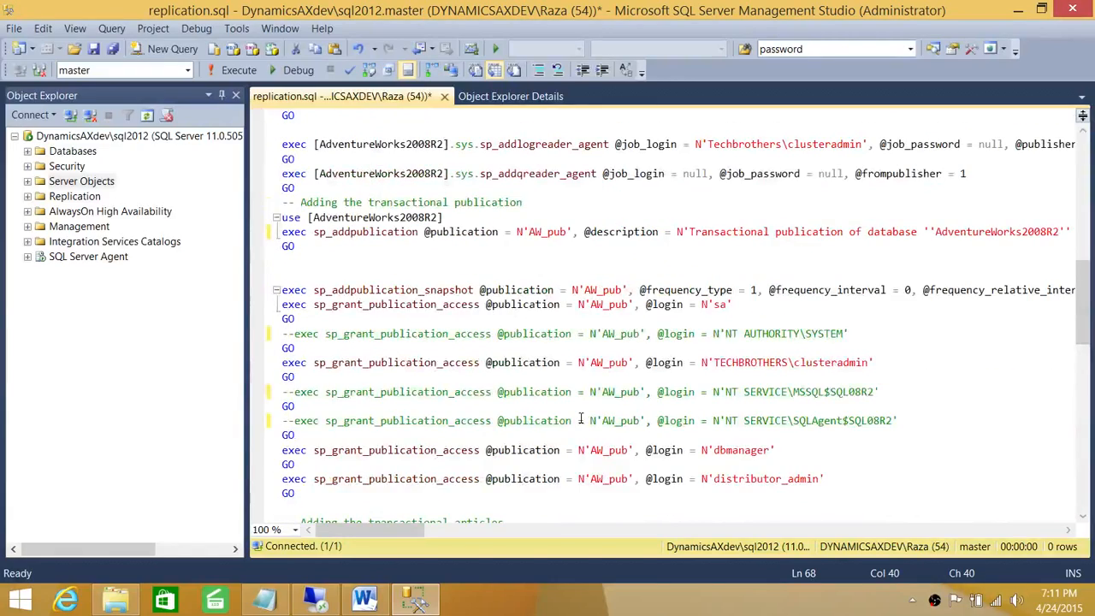
scroll(580, 418, "up", 3)
scroll(710, 364, "up", 4)
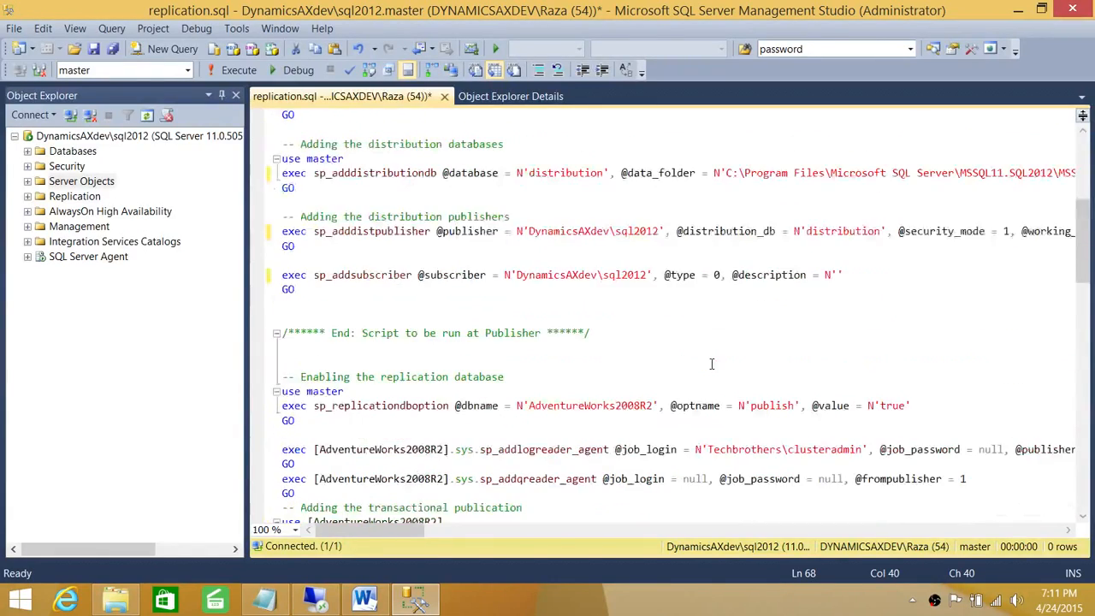
scroll(713, 368, "up", 7)
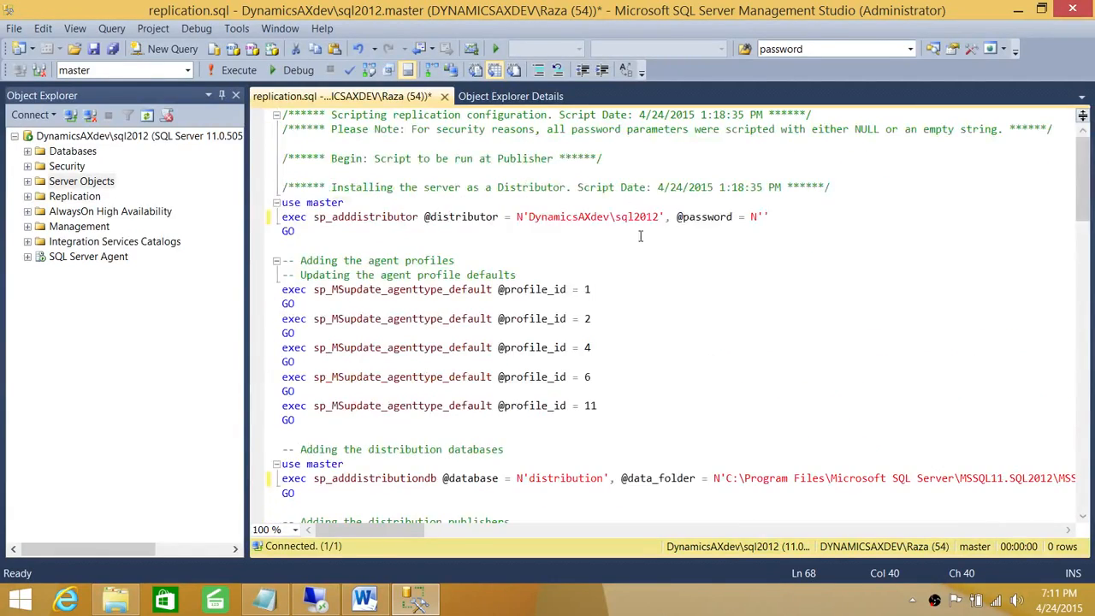
left_click(726, 249)
left_click(231, 70)
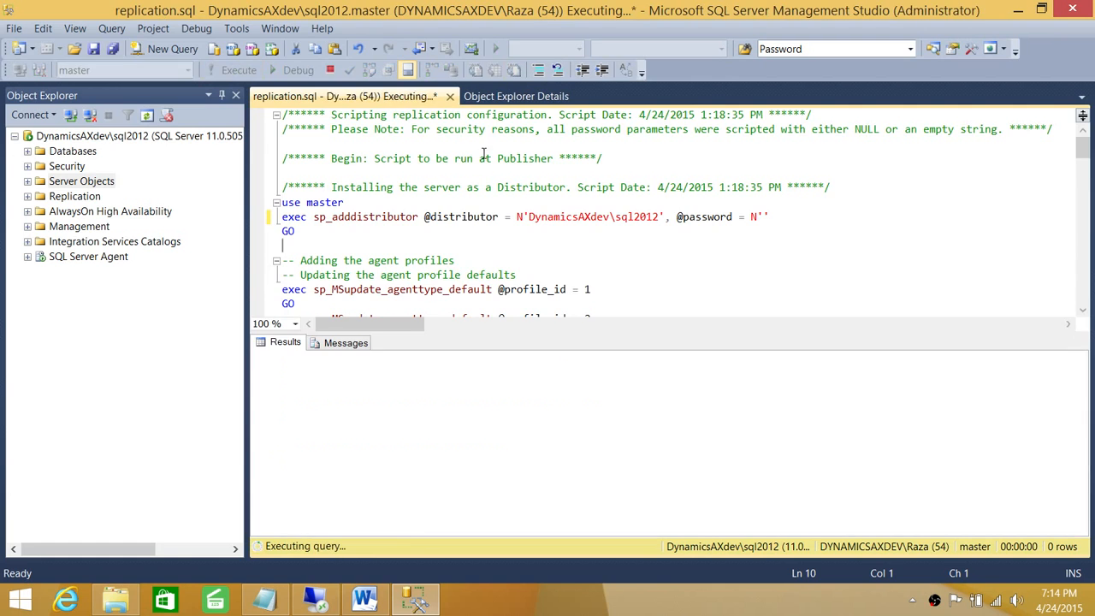
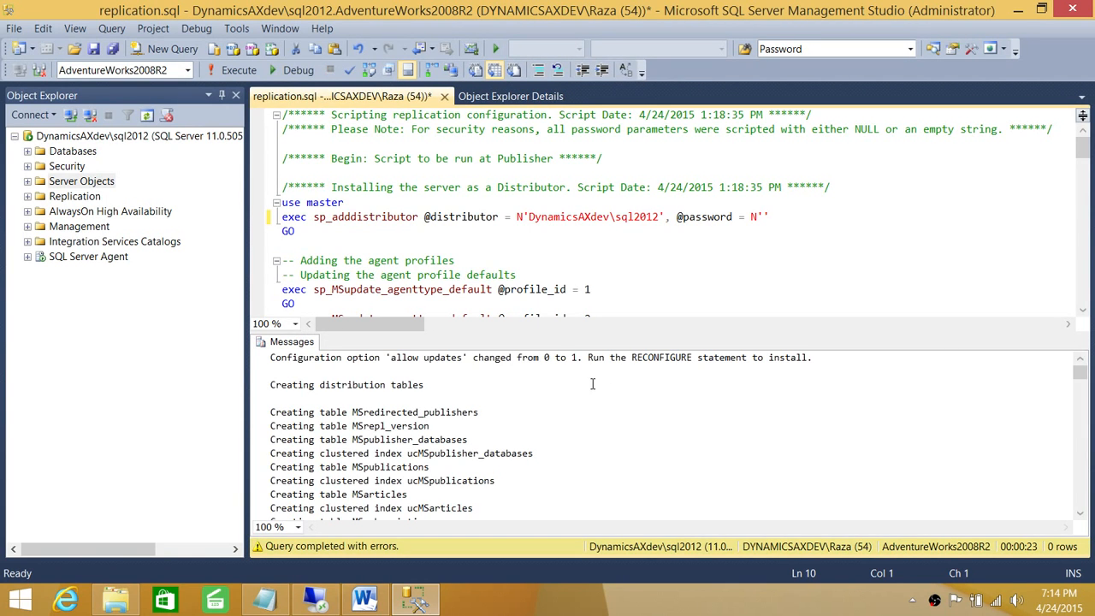
Step: Scroll through the script's output messages and inspect the red errors naming the invalid user
left_click(431, 382)
scroll(474, 379, "down", 4)
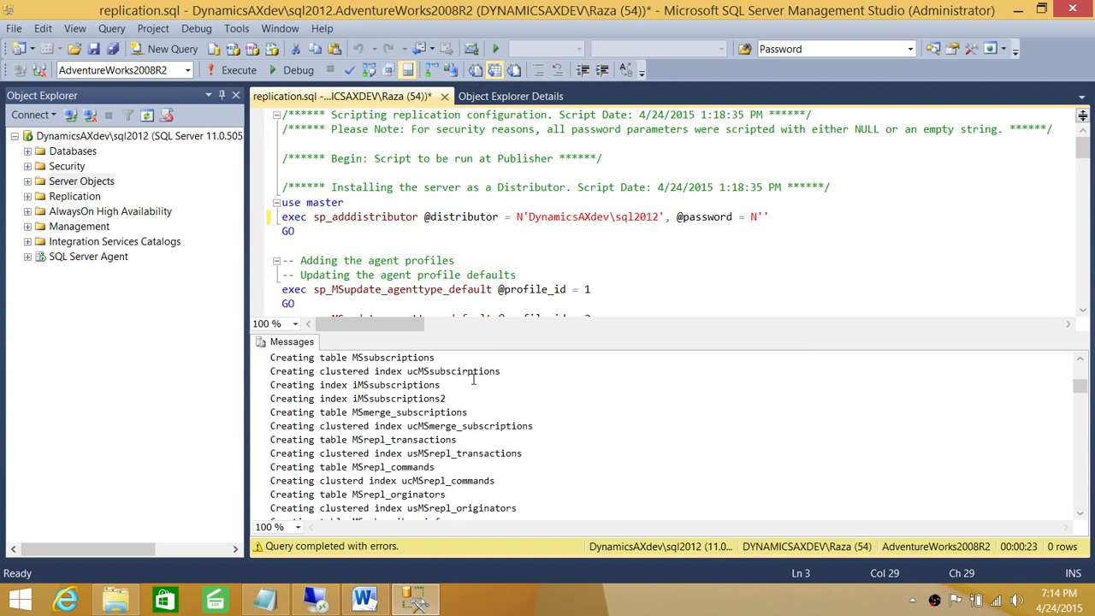
scroll(473, 379, "down", 15)
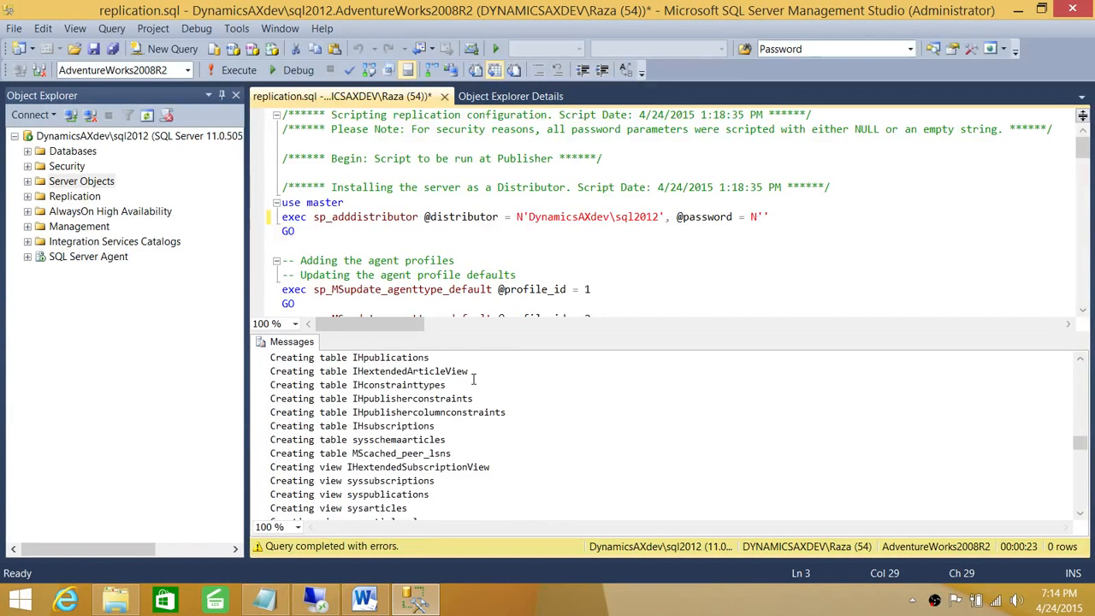
scroll(473, 379, "down", 4)
scroll(473, 379, "down", 8)
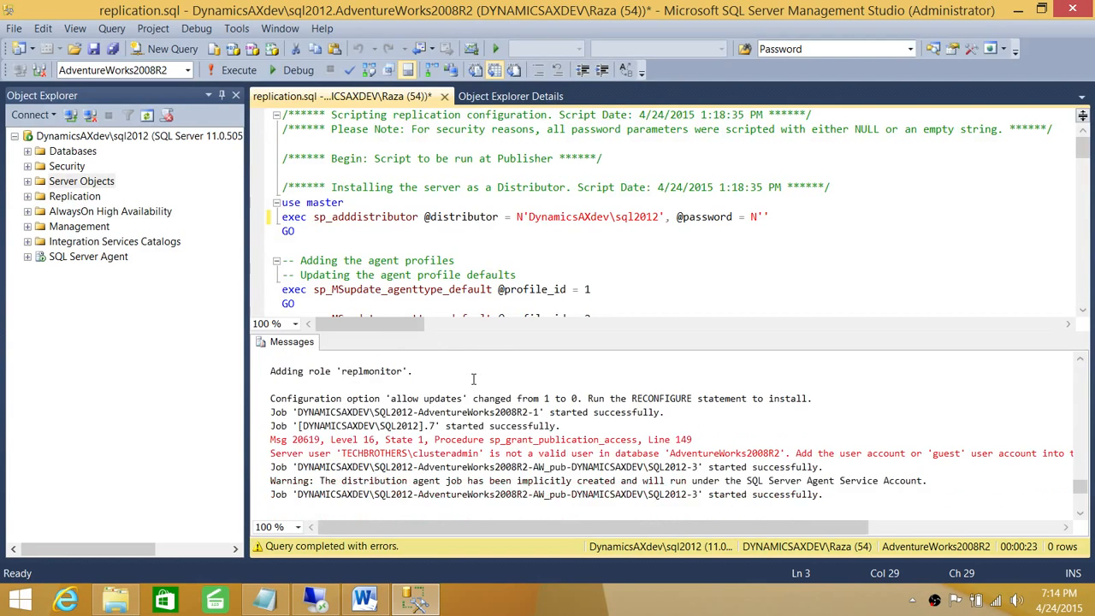
double_click(476, 450)
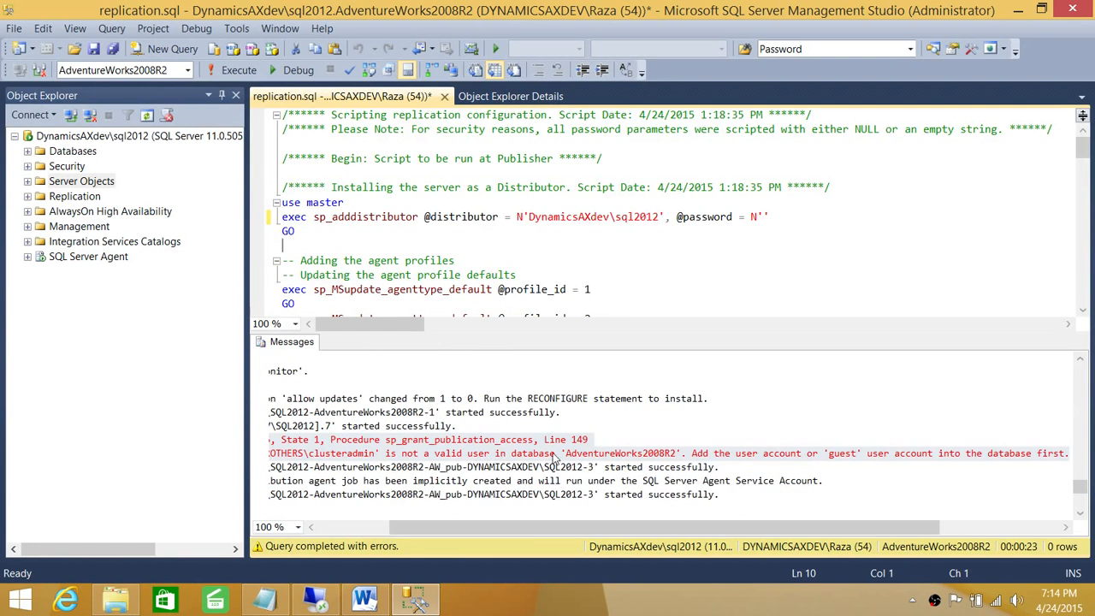
left_click_drag(532, 531, 461, 530)
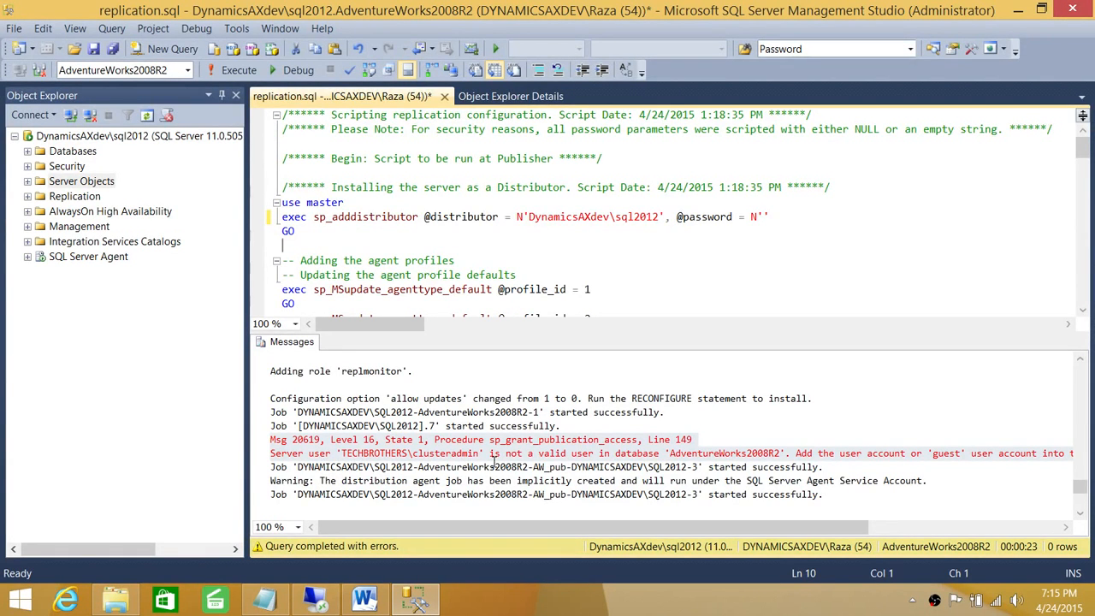
left_click_drag(596, 526, 652, 527)
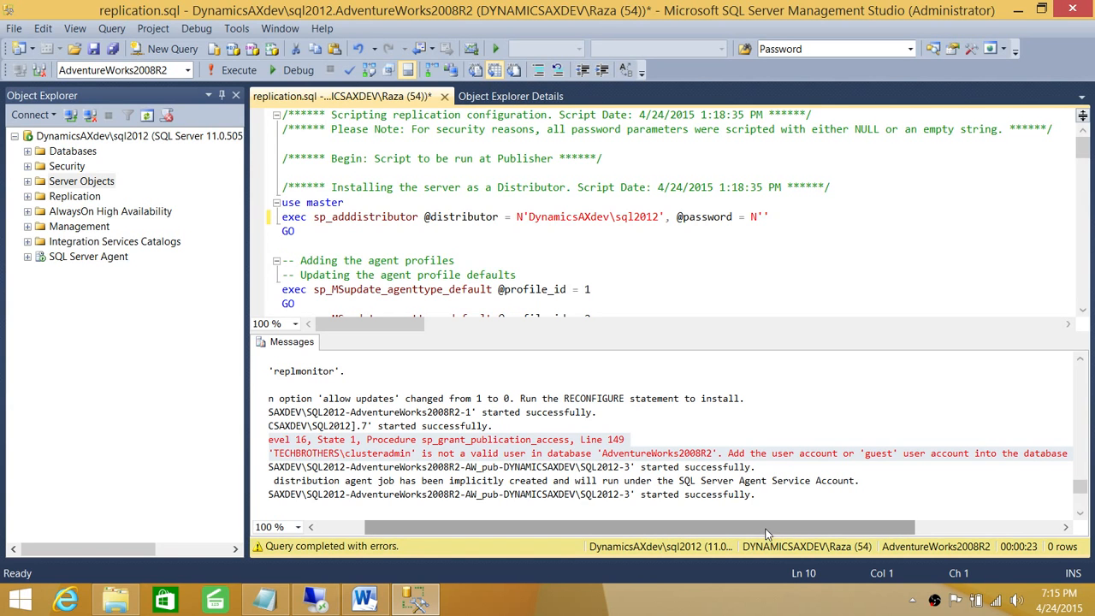
left_click_drag(769, 531, 849, 528)
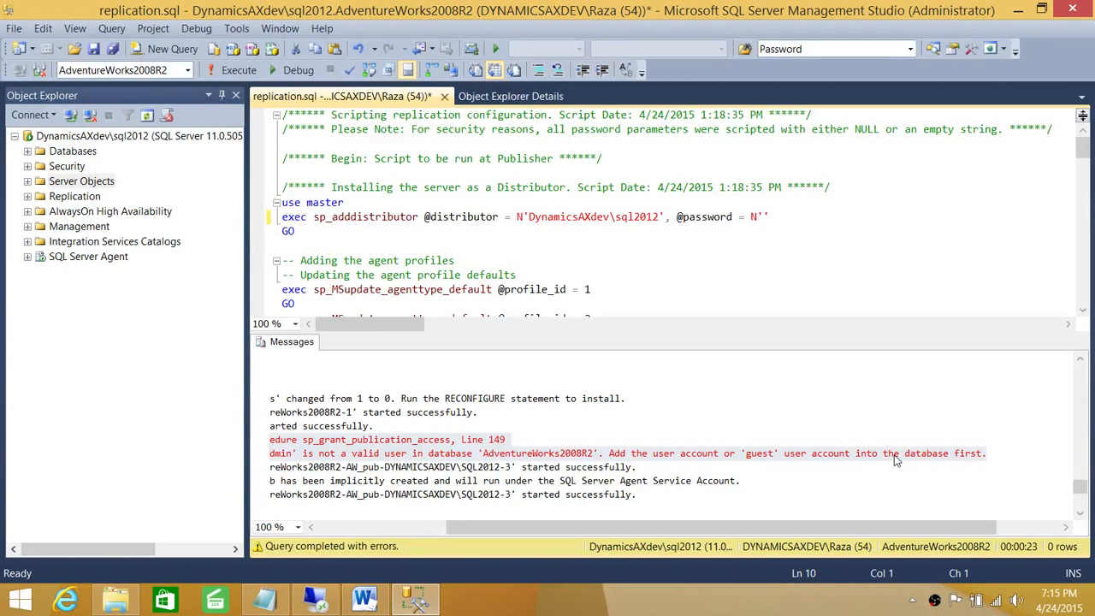
left_click_drag(676, 528, 623, 535)
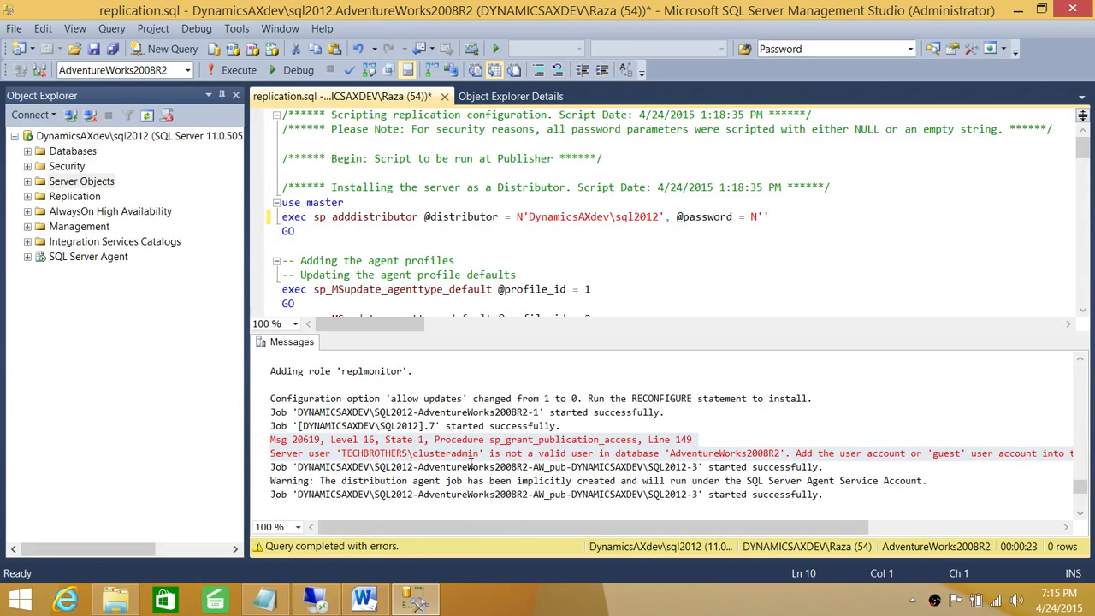
left_click(480, 443)
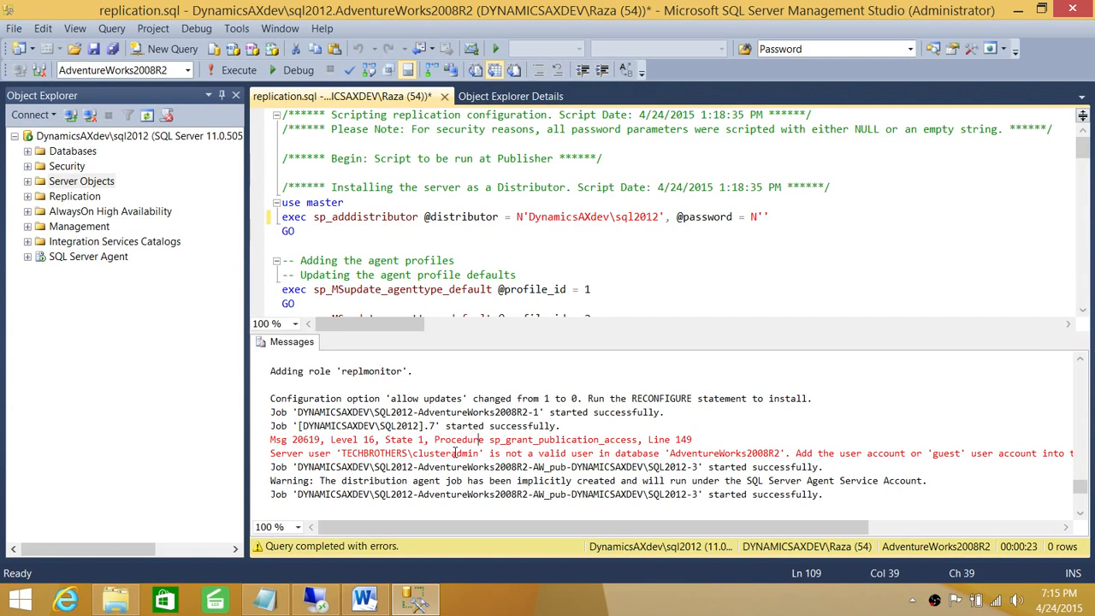
left_click(419, 453)
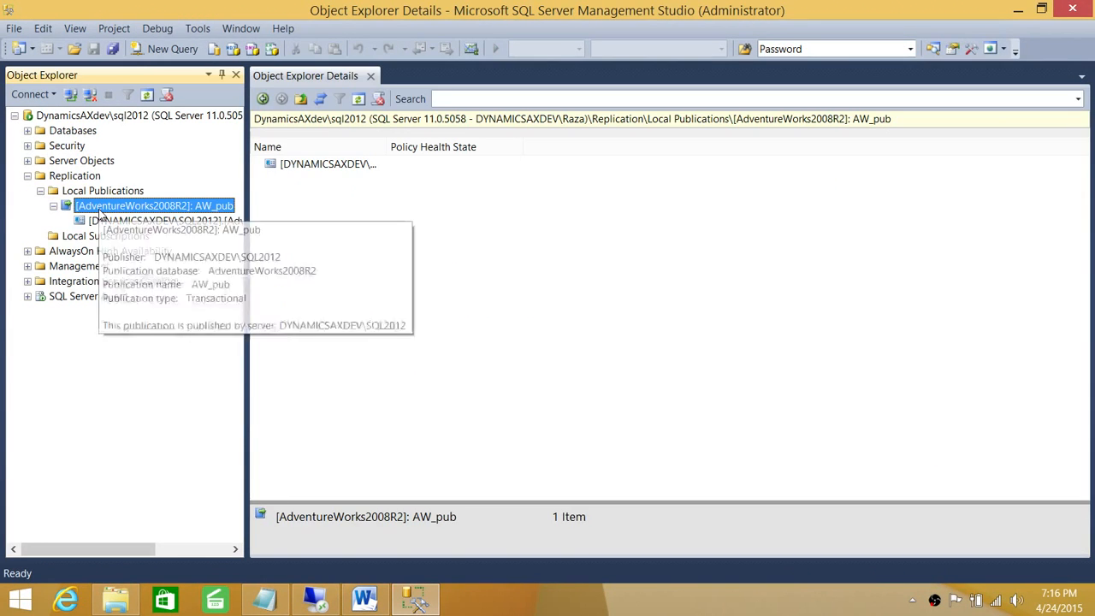
Step: Mark all AW_pub subscriptions for reinitialization using a new snapshot
right_click(99, 211)
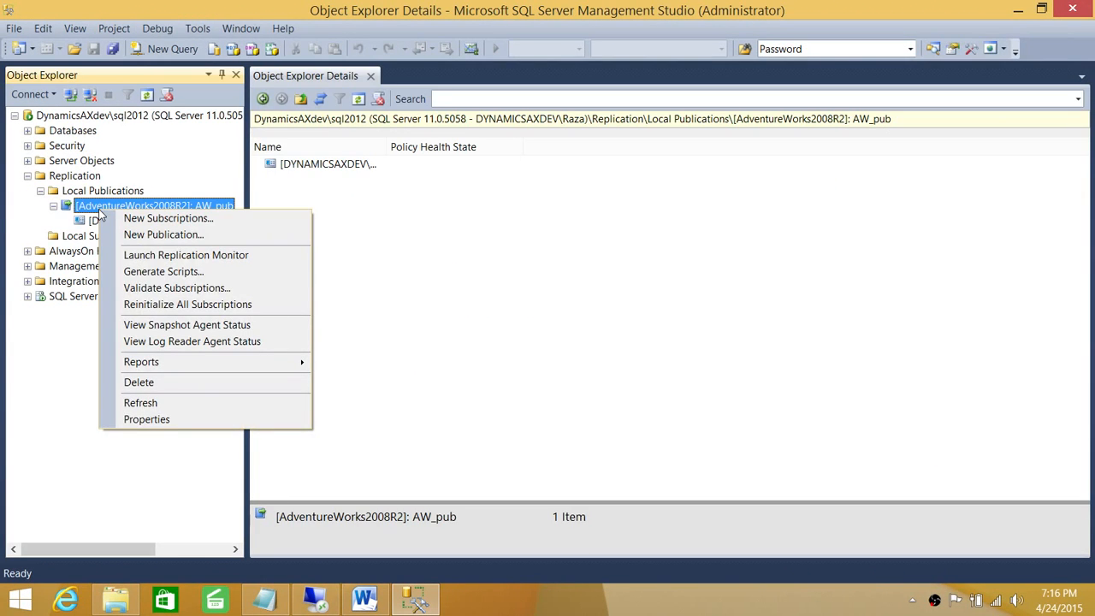
left_click(150, 305)
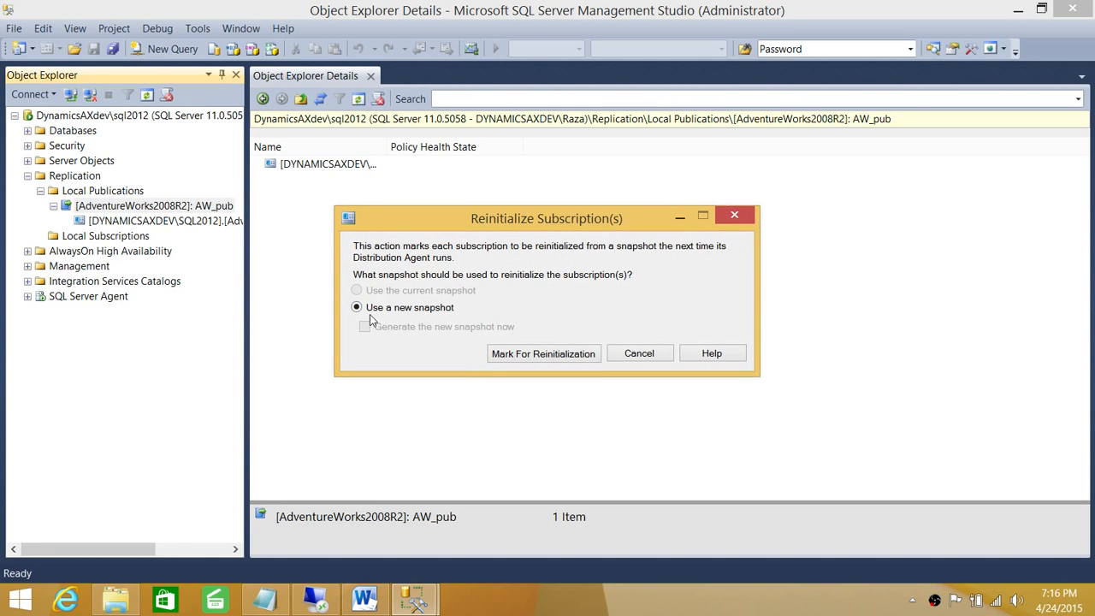
left_click(554, 356)
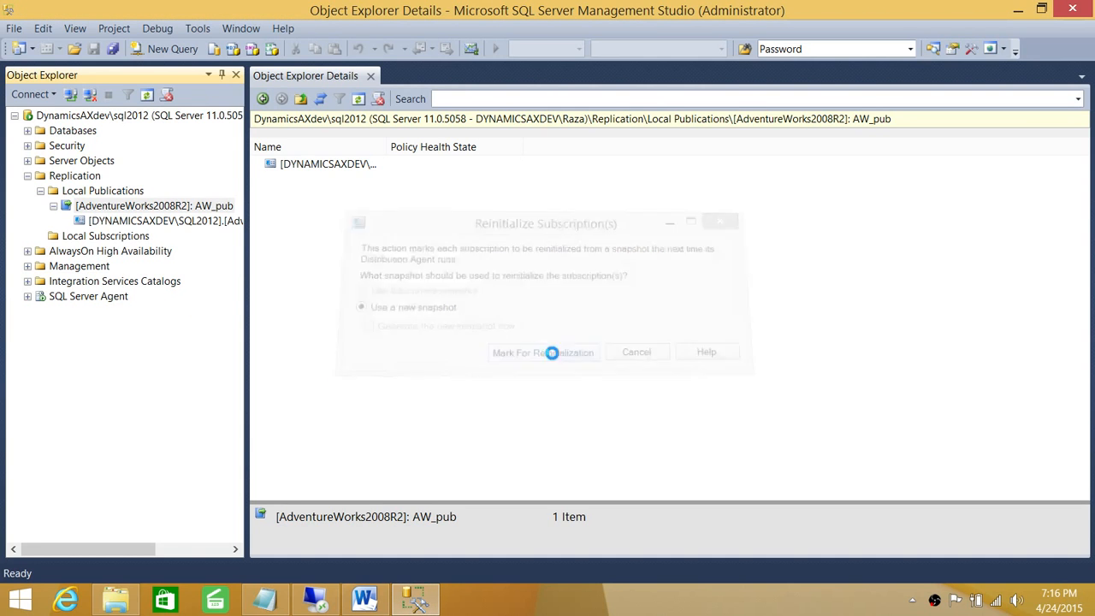
right_click(165, 204)
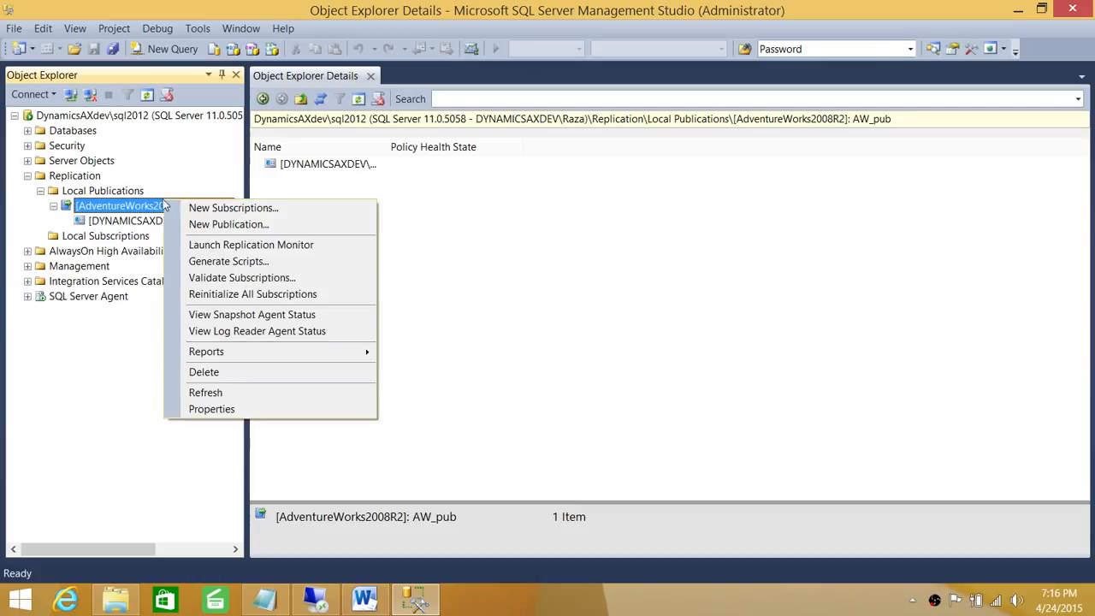
Step: Open Replication Monitor and select the running AdventureWorks2008R2 subscription under SQL2012
left_click(231, 248)
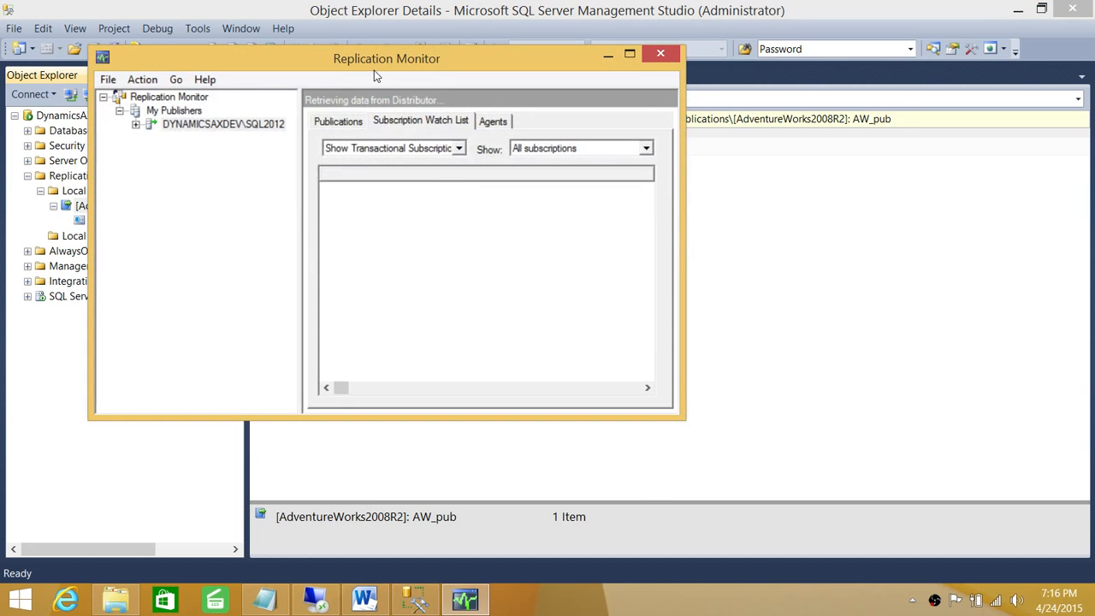
left_click_drag(387, 65, 600, 74)
left_click(410, 135)
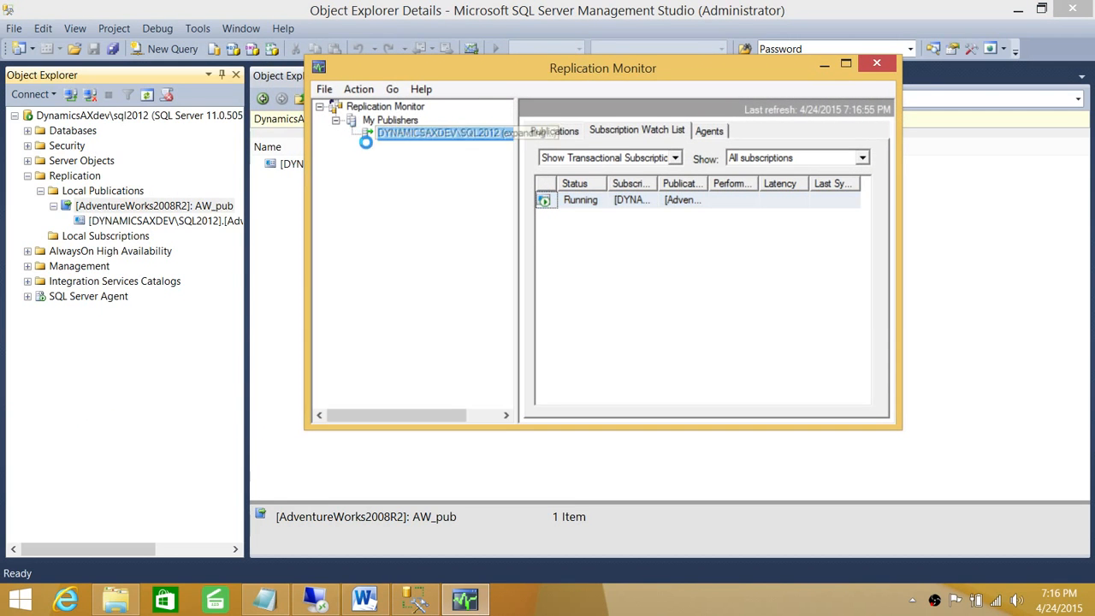
left_click(436, 147)
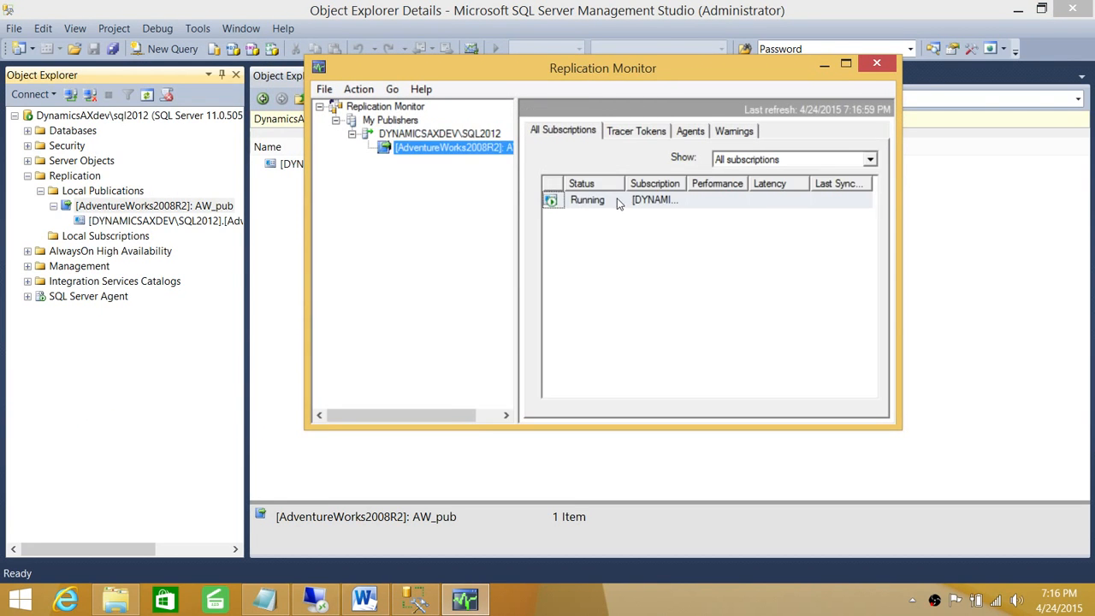
left_click(650, 199)
left_click_drag(690, 187, 711, 189)
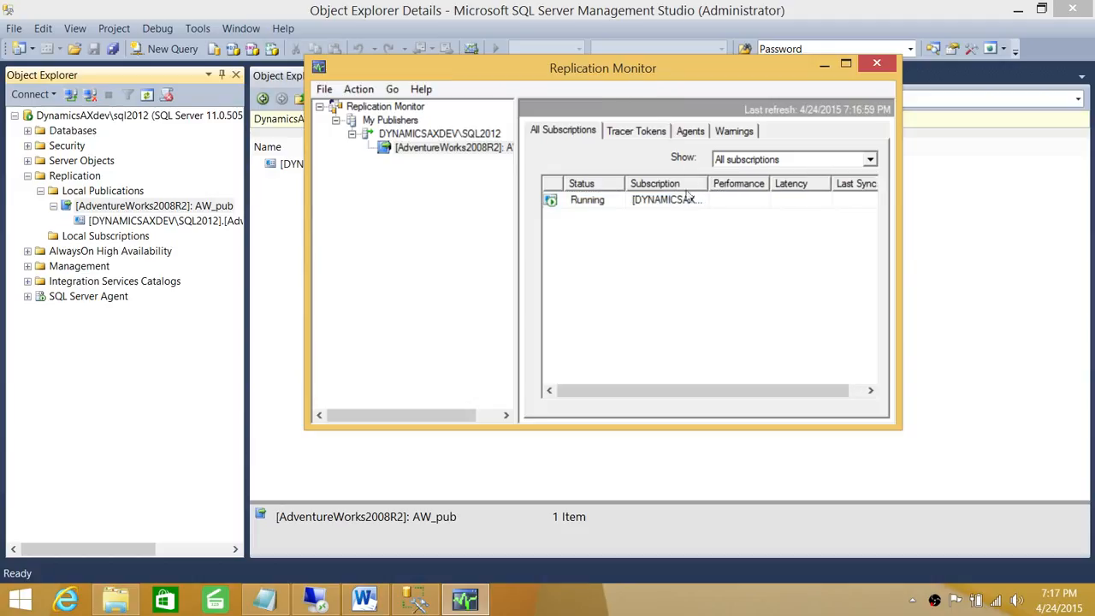
Step: Start the never-started Snapshot agent from the publication's Agents tab
left_click(687, 132)
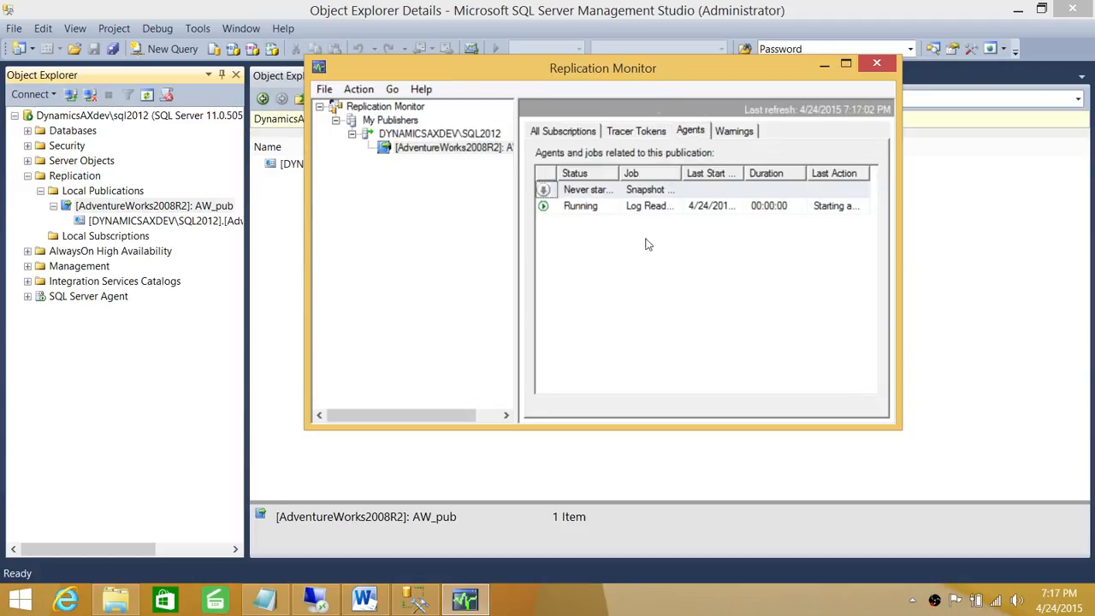
left_click(622, 195)
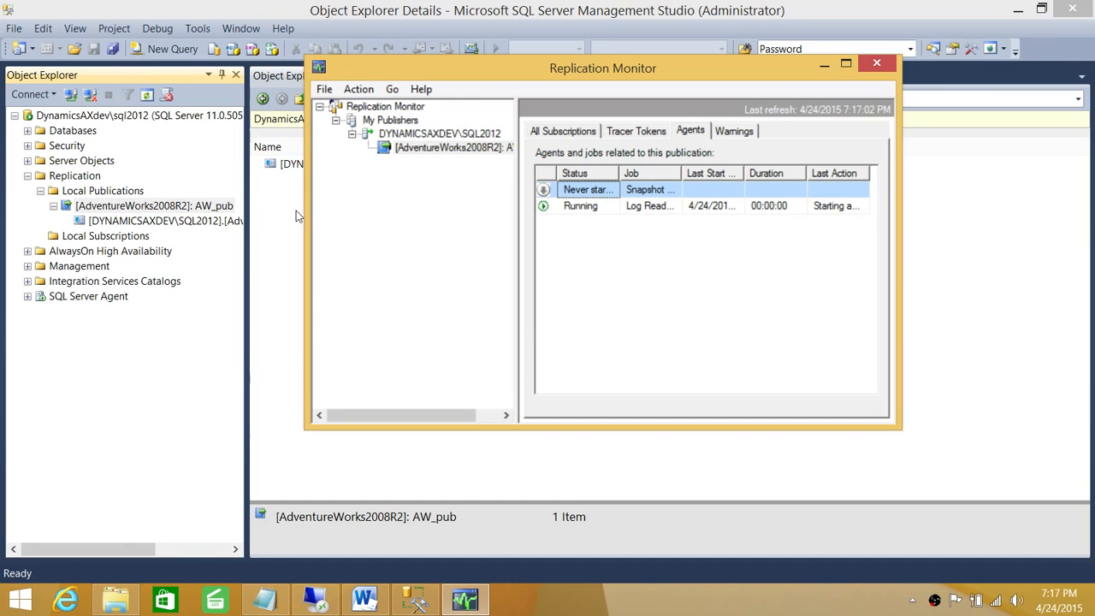
right_click(613, 194)
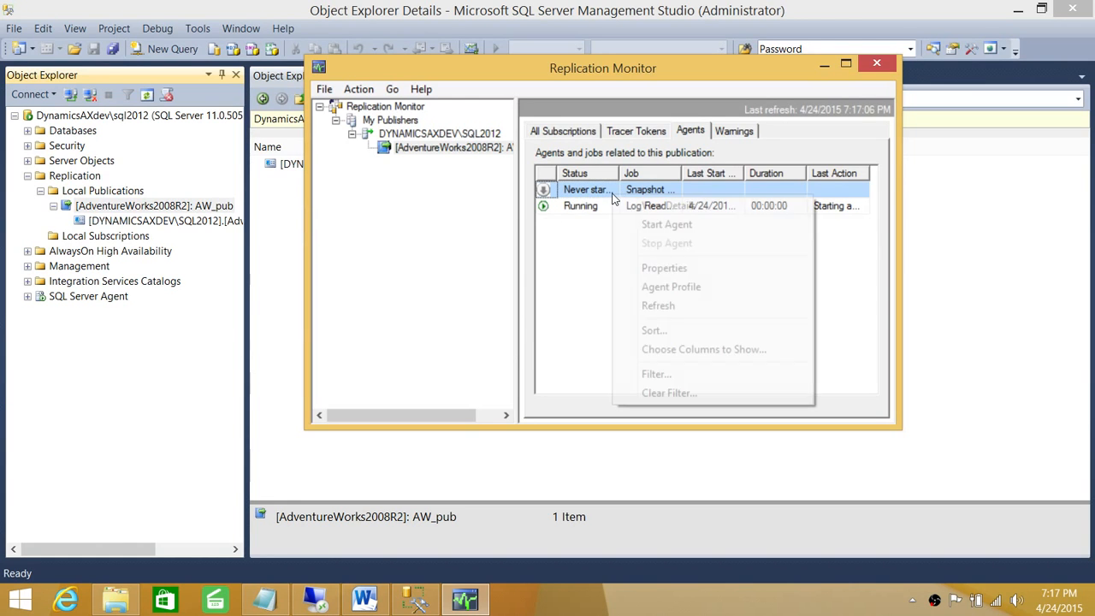
left_click(667, 225)
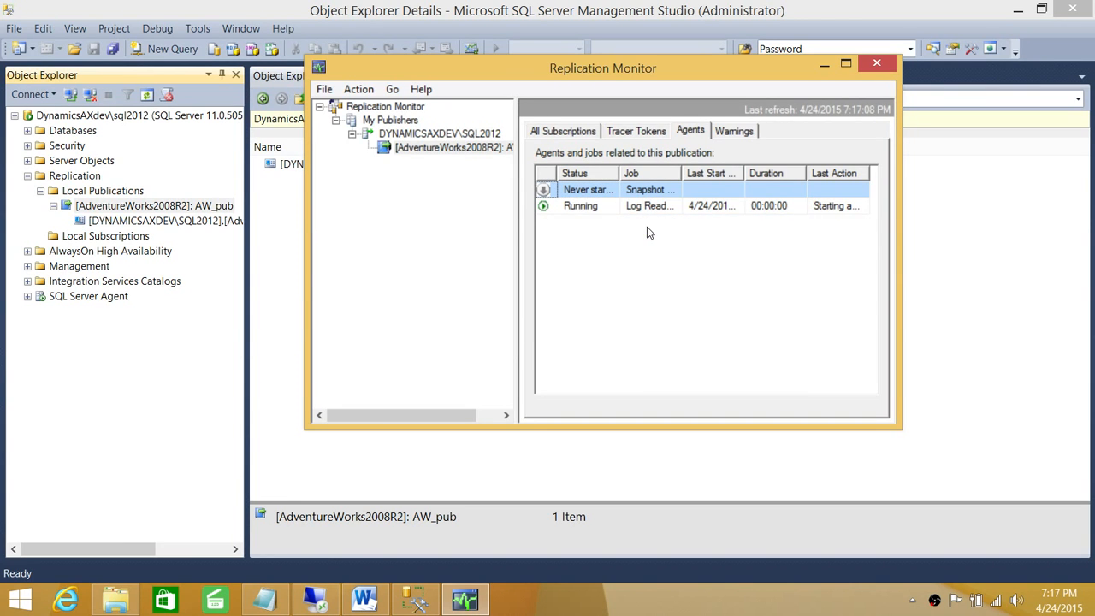
Step: Refresh the publication's agent statuses three times, then return to the subscriptions list
right_click(404, 149)
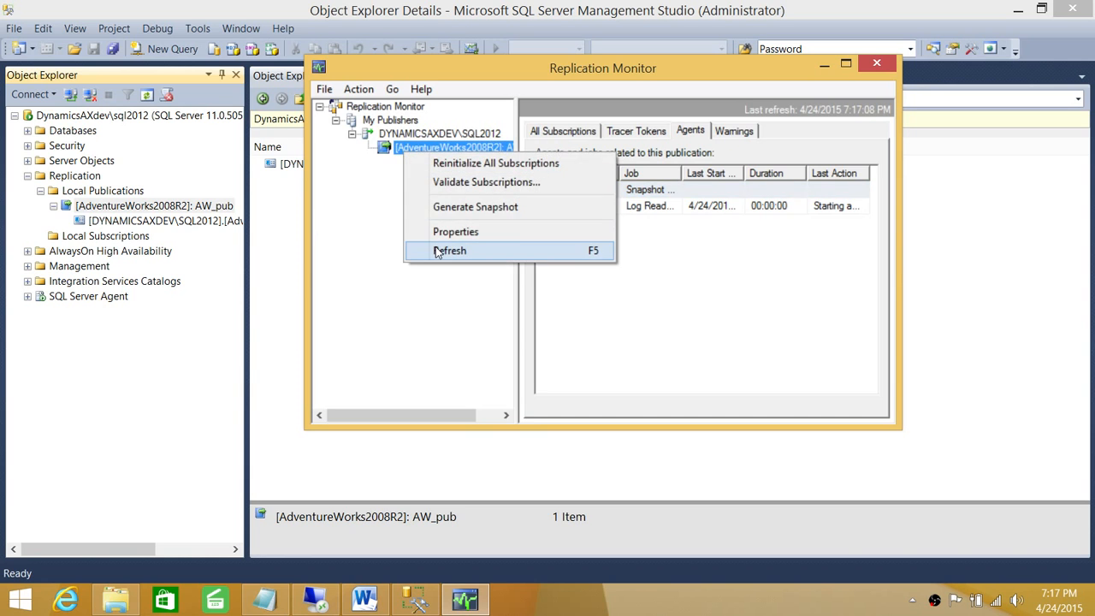
left_click(435, 252)
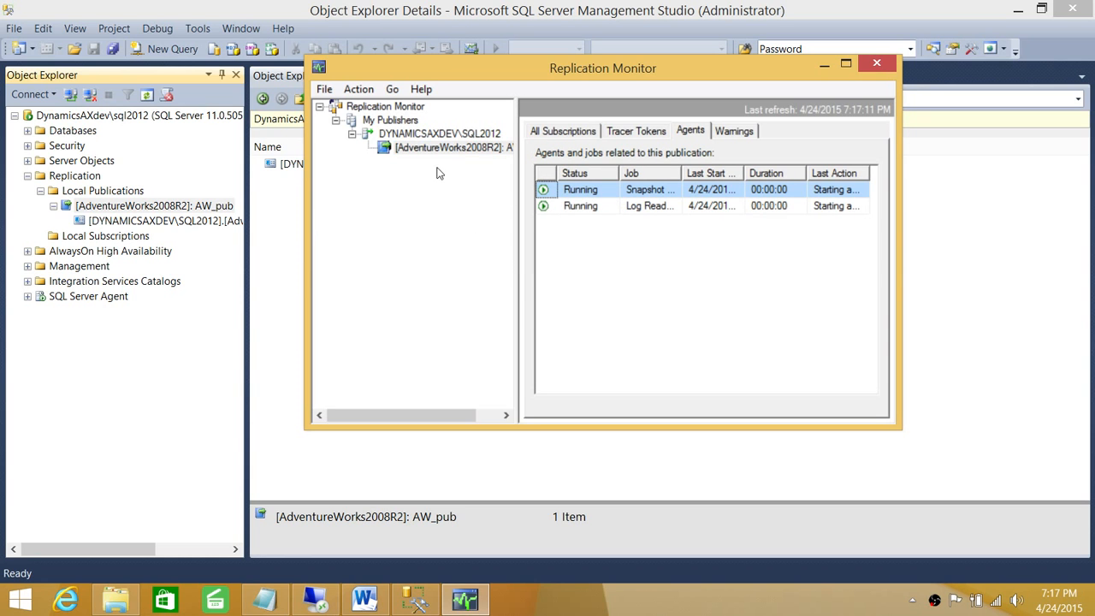
right_click(433, 147)
left_click(472, 250)
right_click(404, 146)
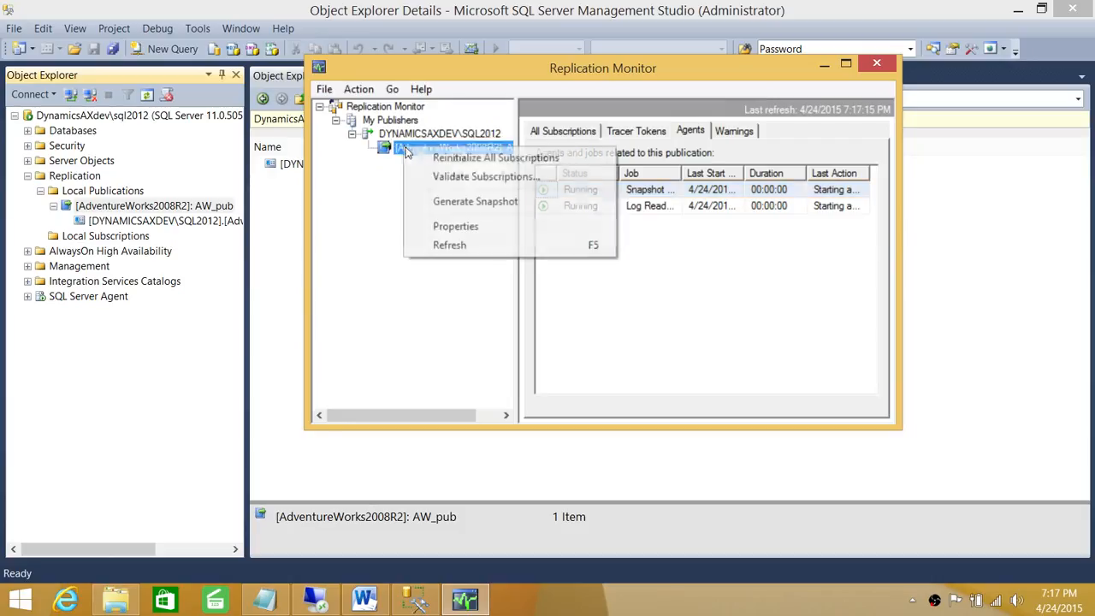
left_click(440, 245)
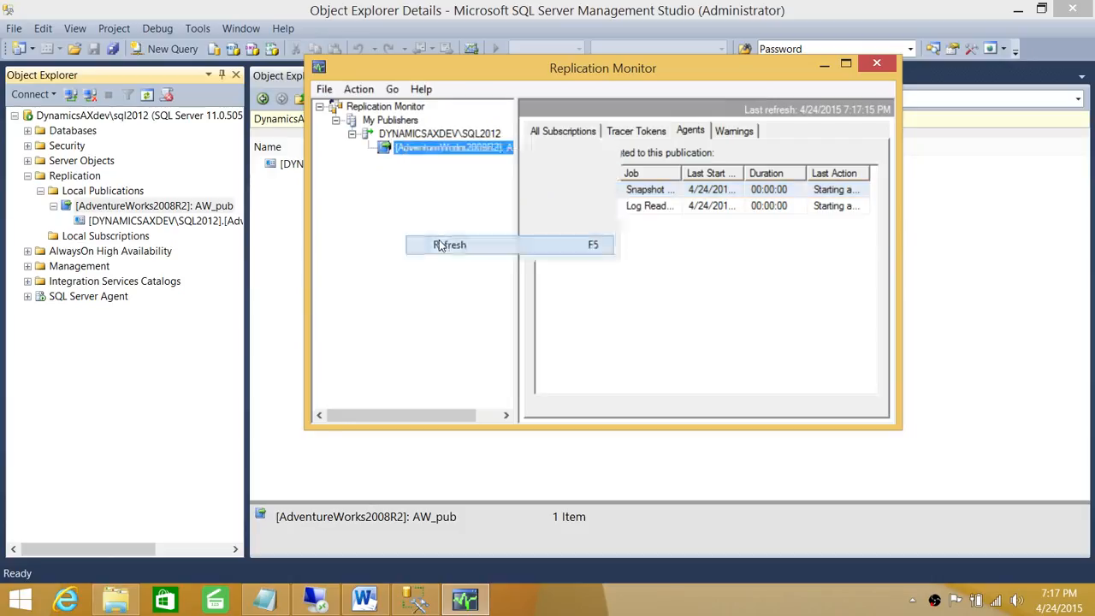
left_click(659, 137)
left_click(585, 132)
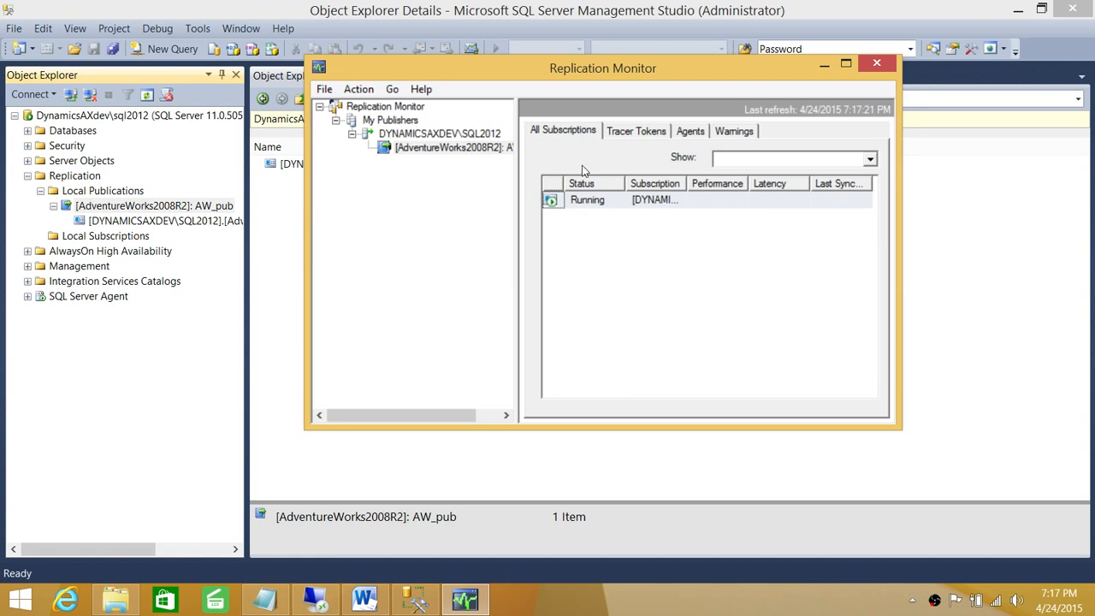
right_click(589, 207)
Step: Review the running subscription's Distribution Agent session details twice, then close Replication Monitor
left_click(615, 215)
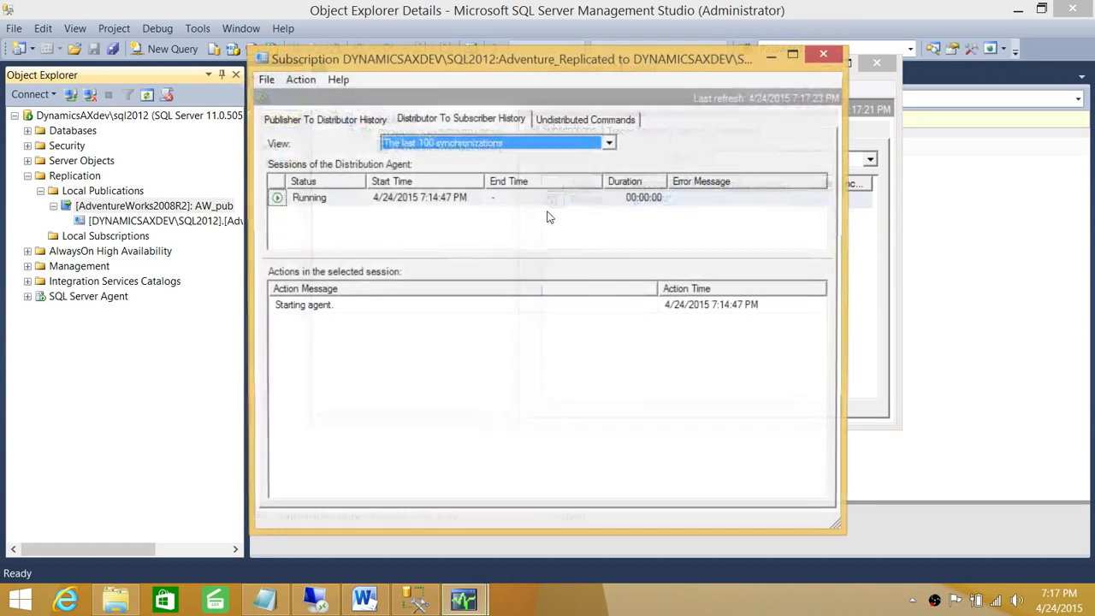
left_click(349, 203)
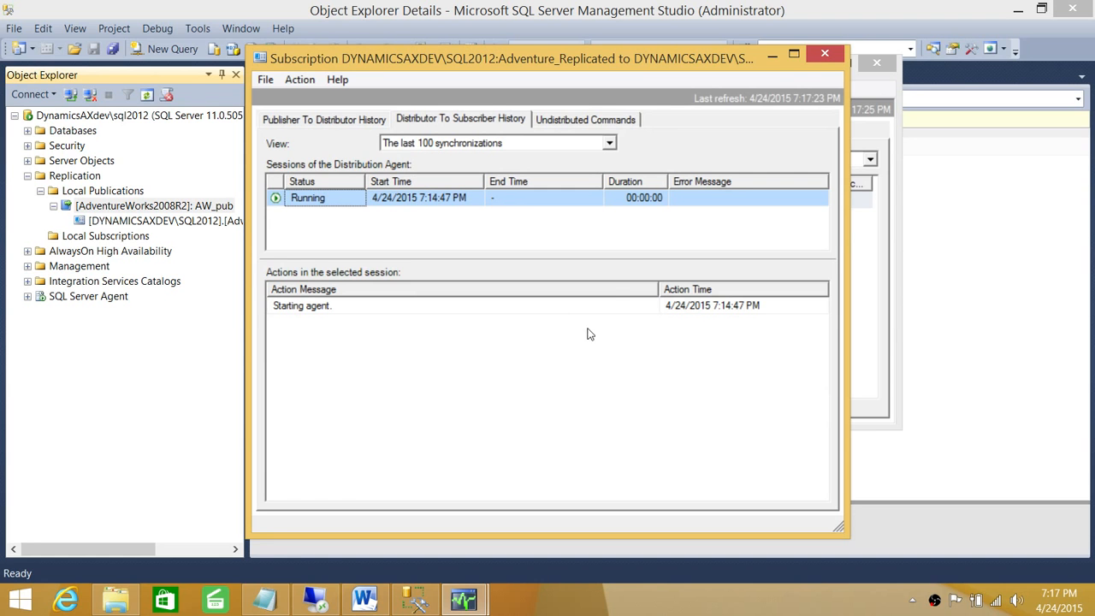
left_click(823, 55)
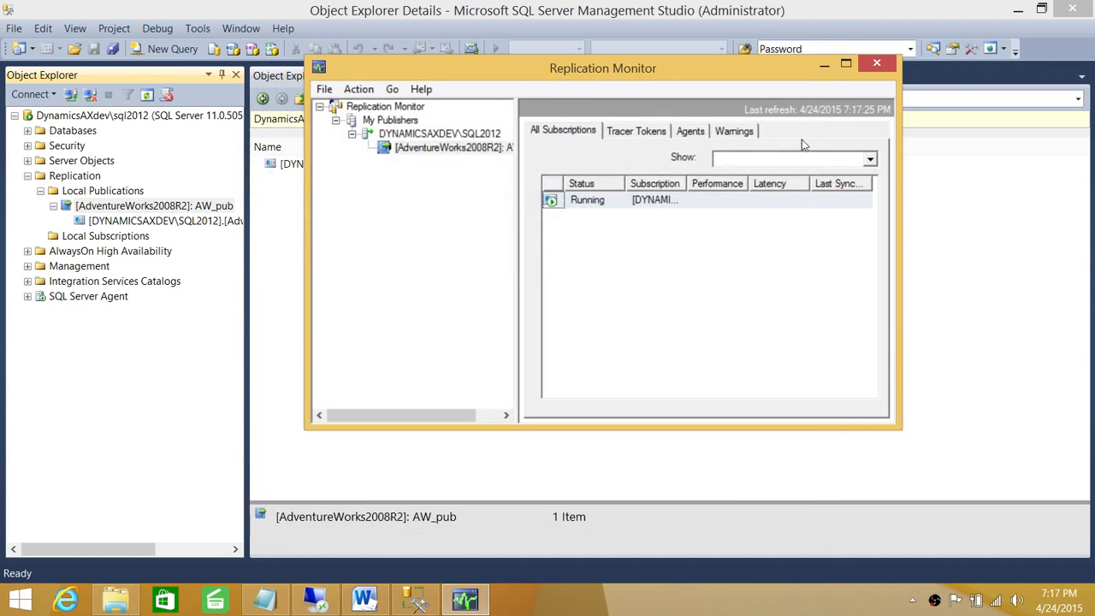
right_click(635, 202)
left_click(685, 214)
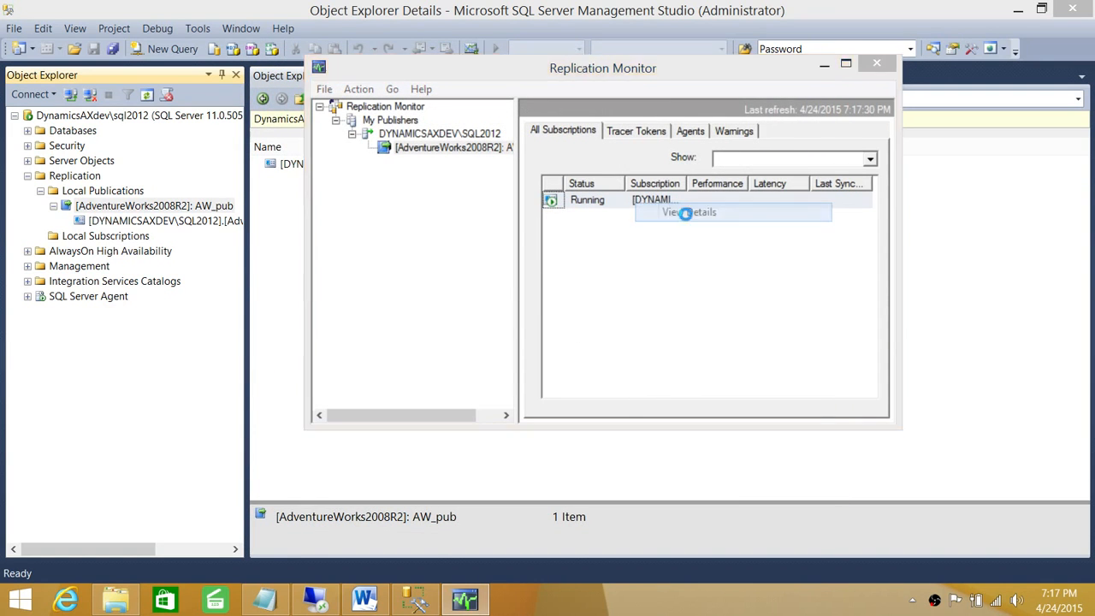
left_click(883, 47)
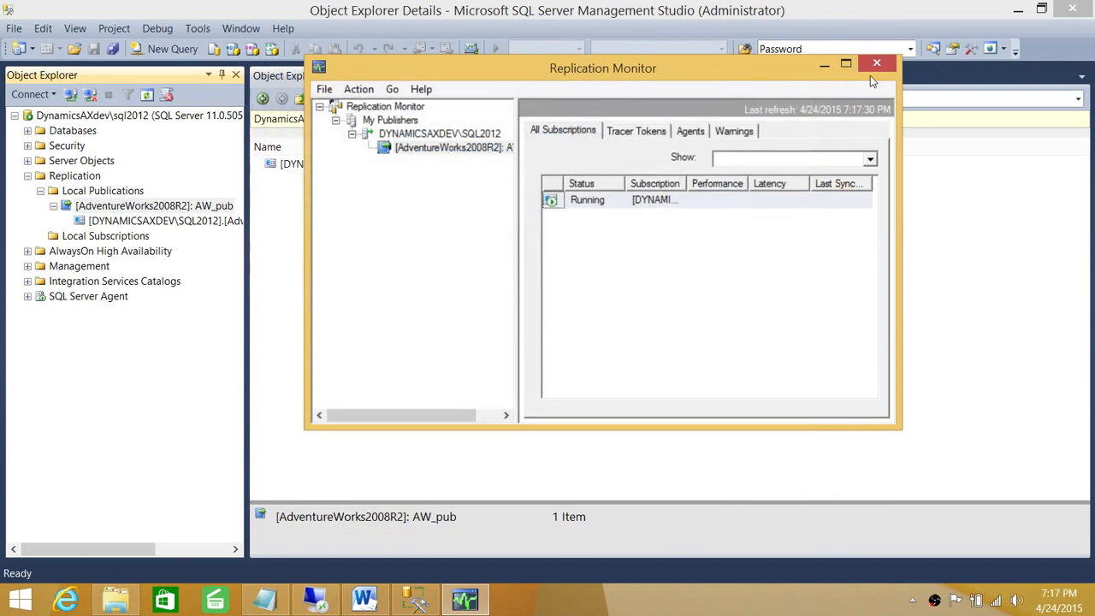
left_click(876, 64)
Step: Refresh AW_pub, then list SQL Server Agent jobs and inspect the AW_pub snapshot, distribution and replication jobs
right_click(163, 206)
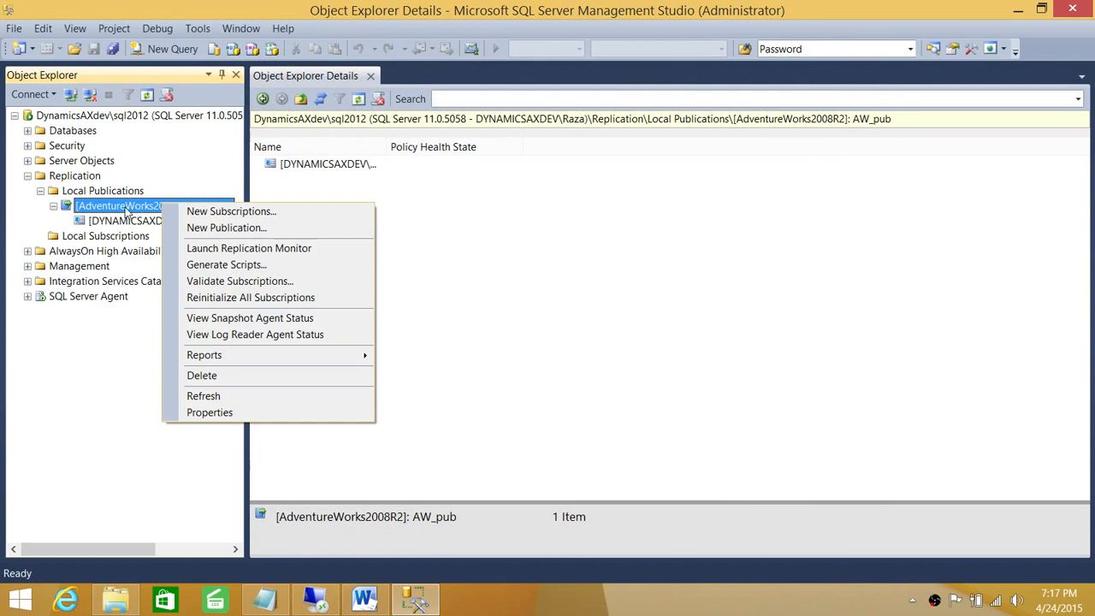
left_click(212, 398)
left_click(28, 296)
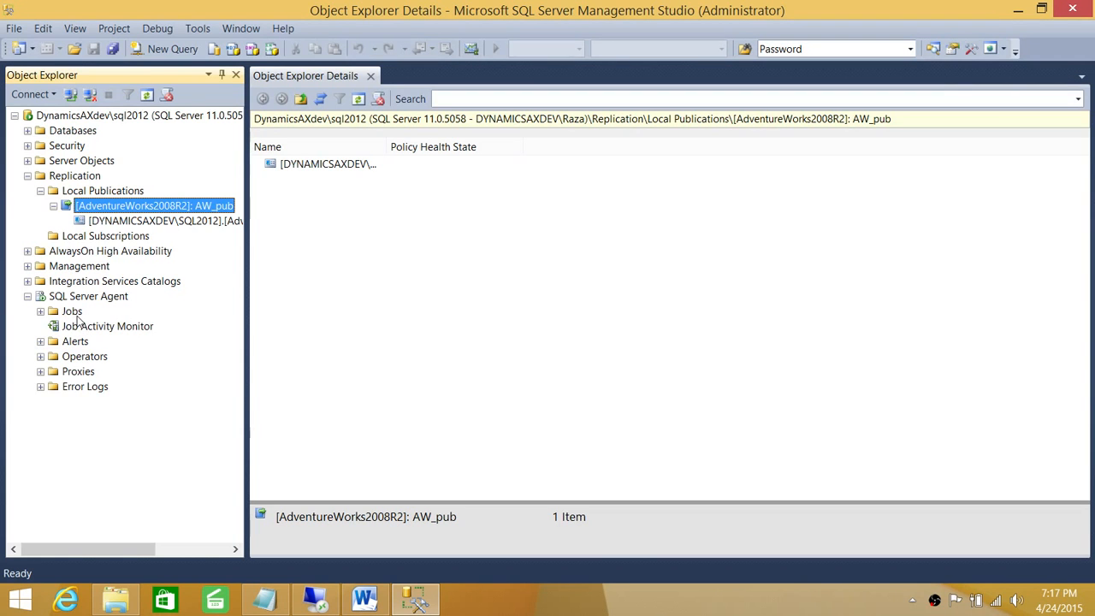
left_click(72, 312)
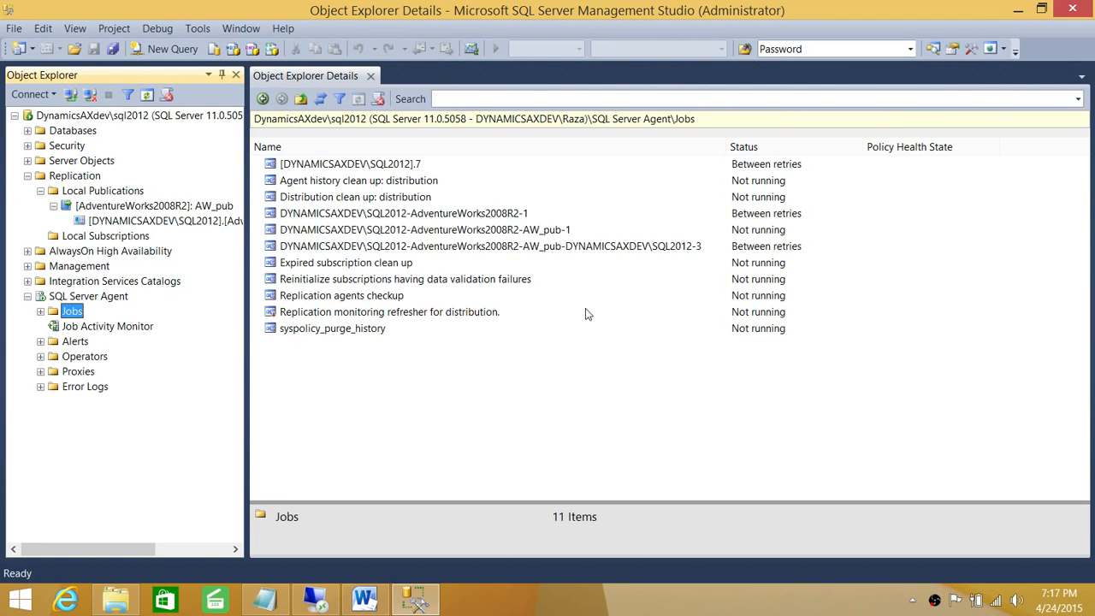
left_click(387, 215)
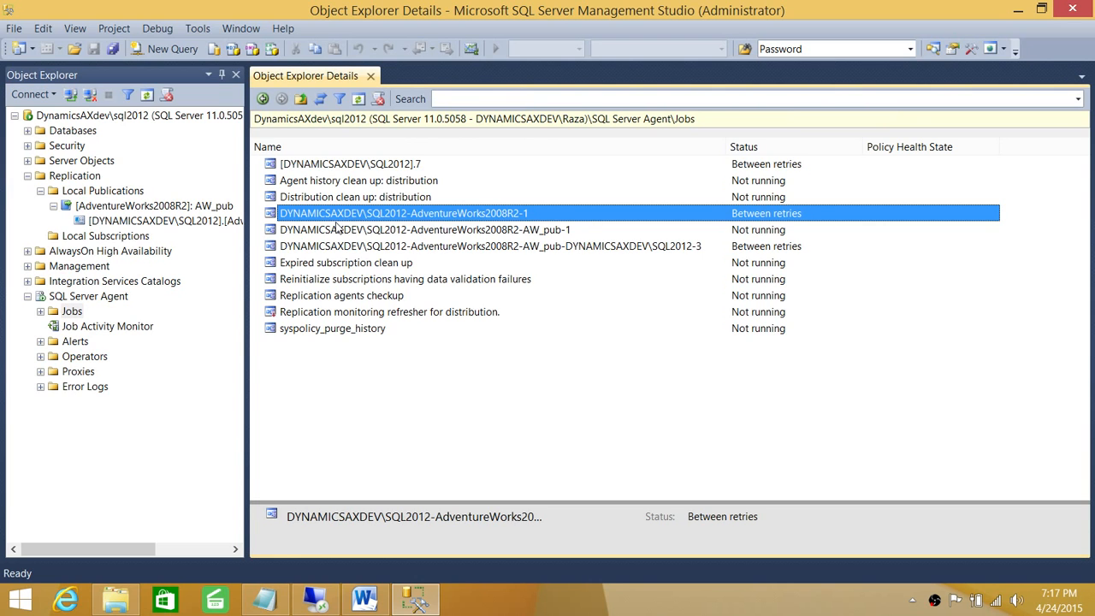
left_click(467, 232)
left_click(477, 247)
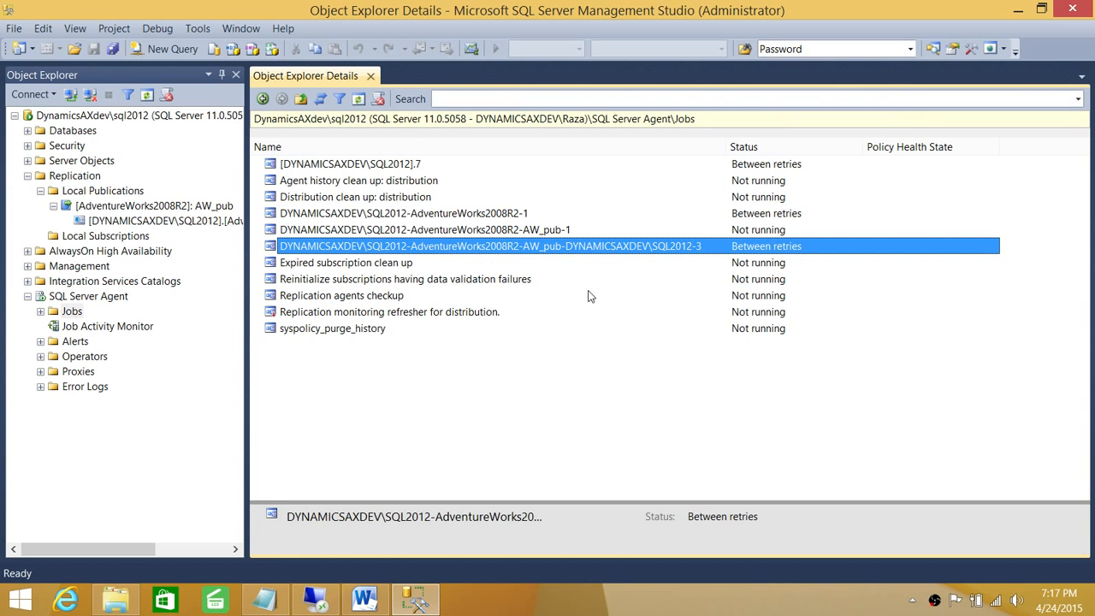
left_click(456, 215)
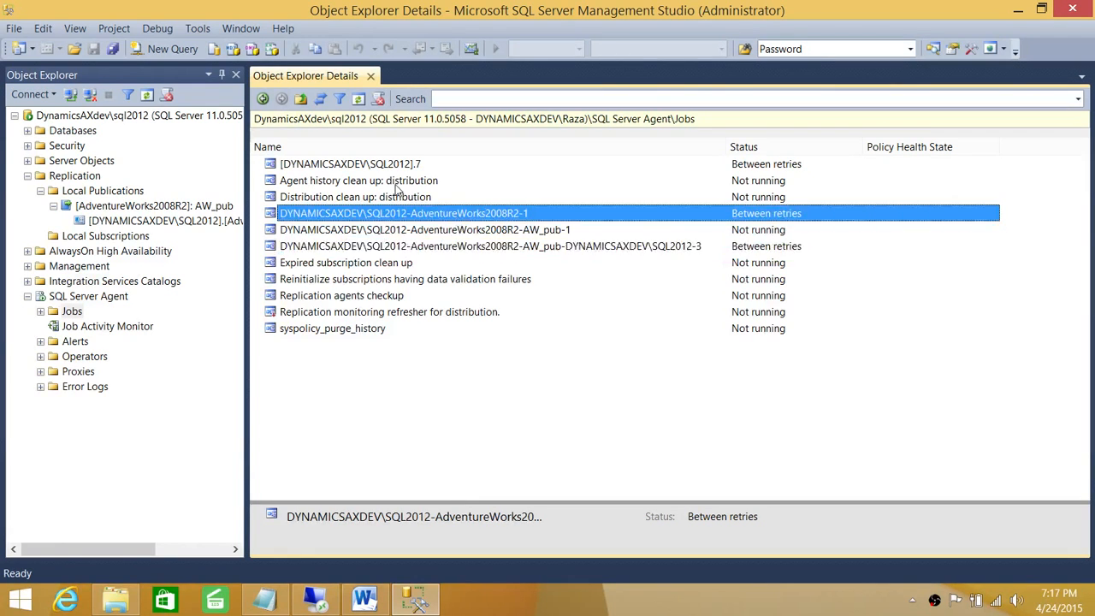
left_click(396, 168)
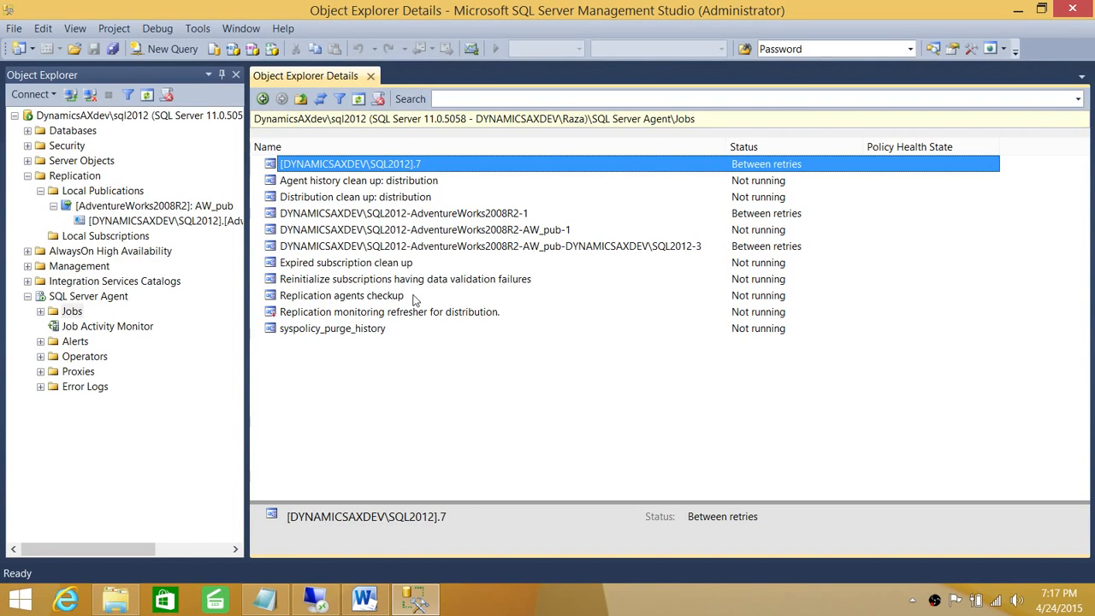
right_click(384, 168)
left_click(423, 248)
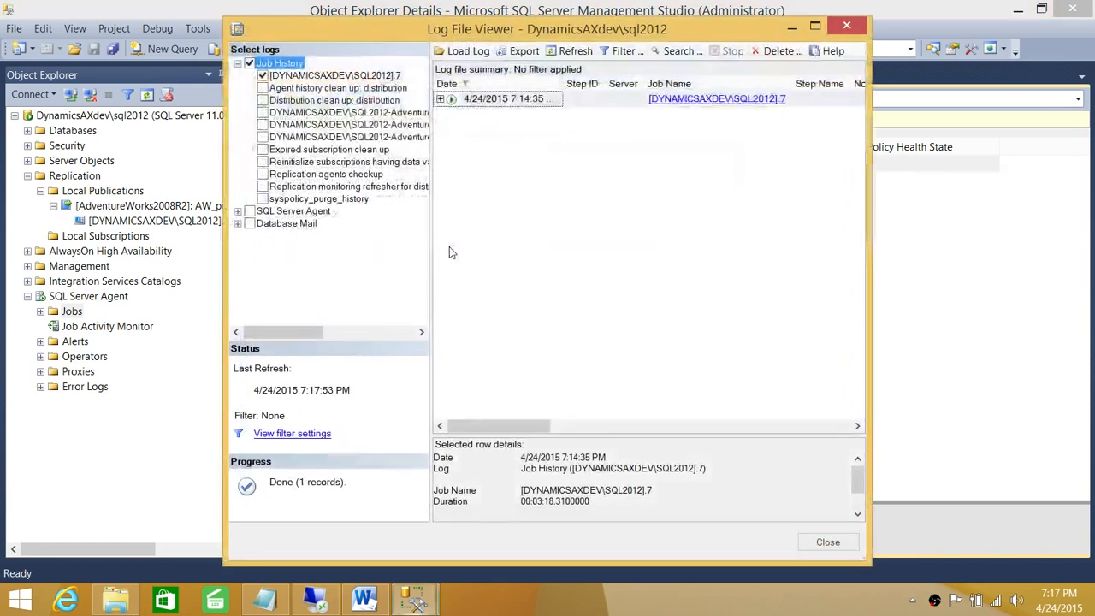
left_click(439, 99)
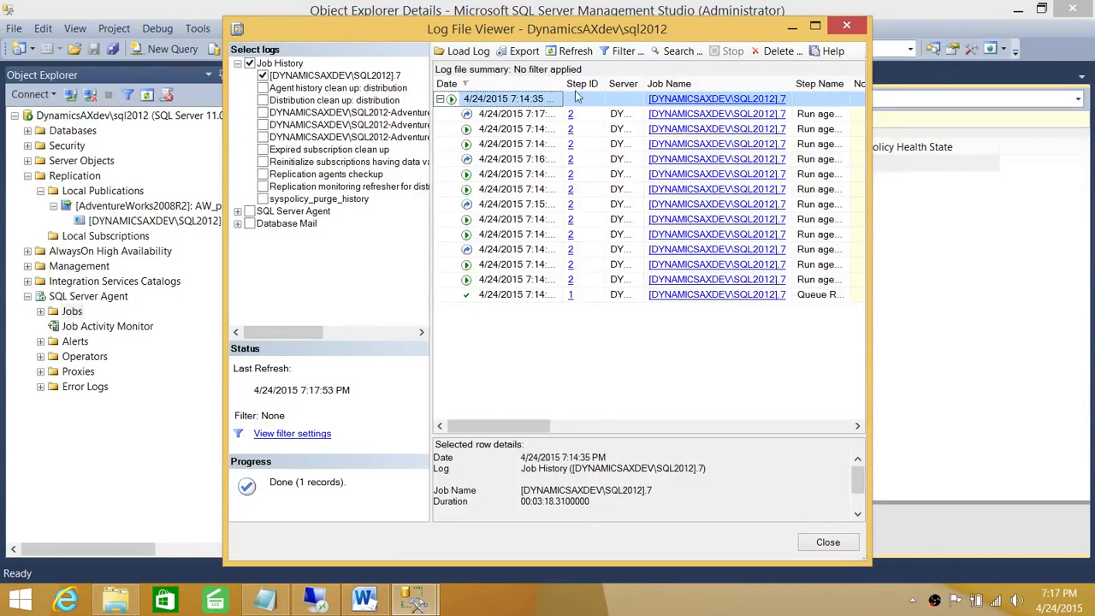
left_click(846, 26)
left_click(456, 214)
right_click(456, 215)
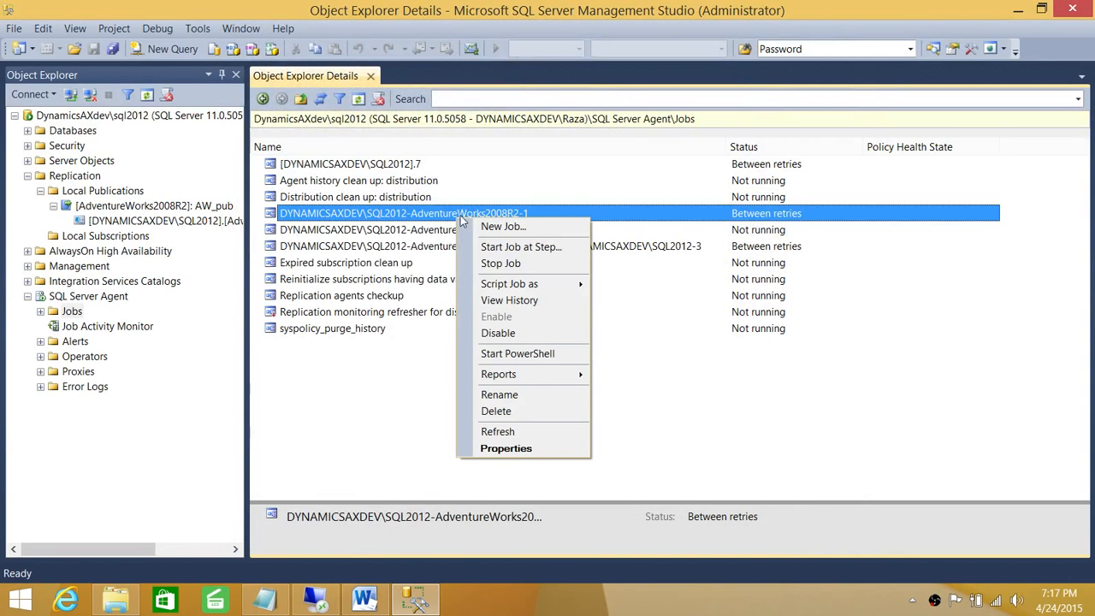
left_click(493, 303)
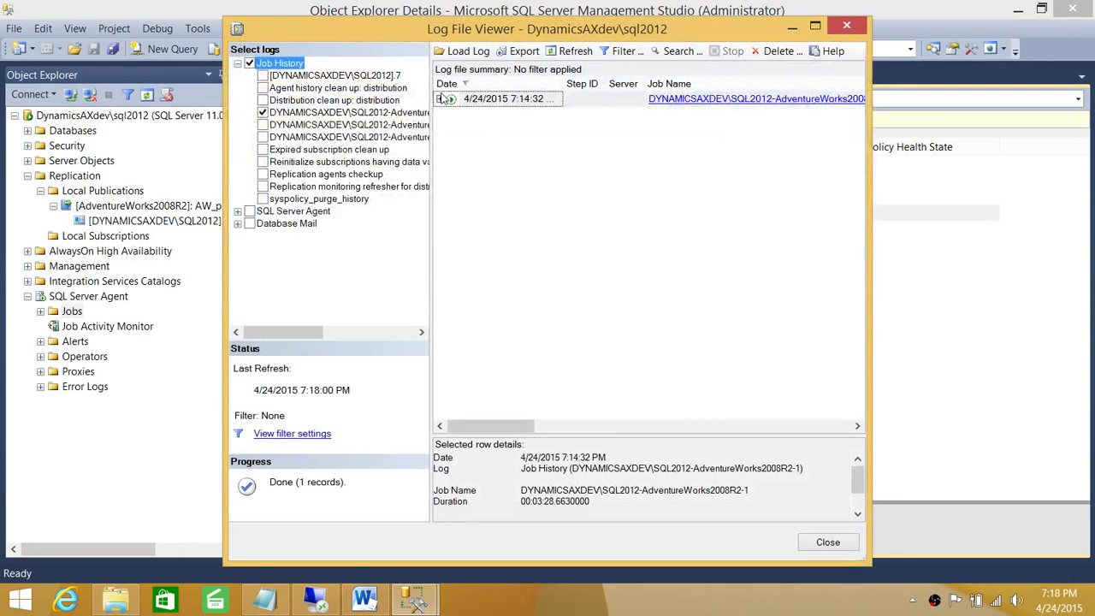
left_click(816, 544)
right_click(360, 229)
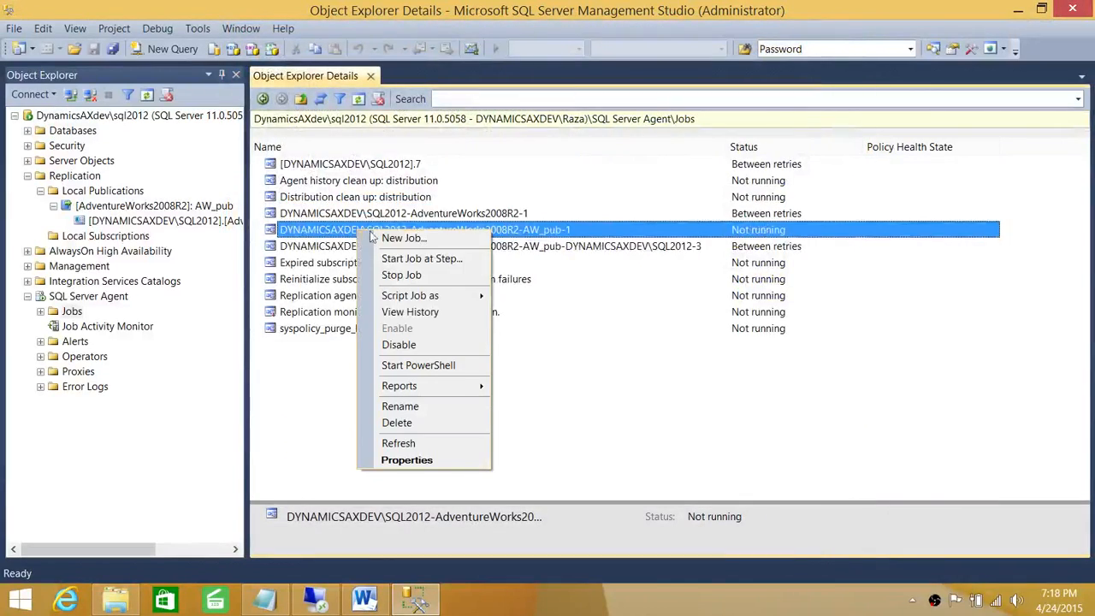
left_click(410, 311)
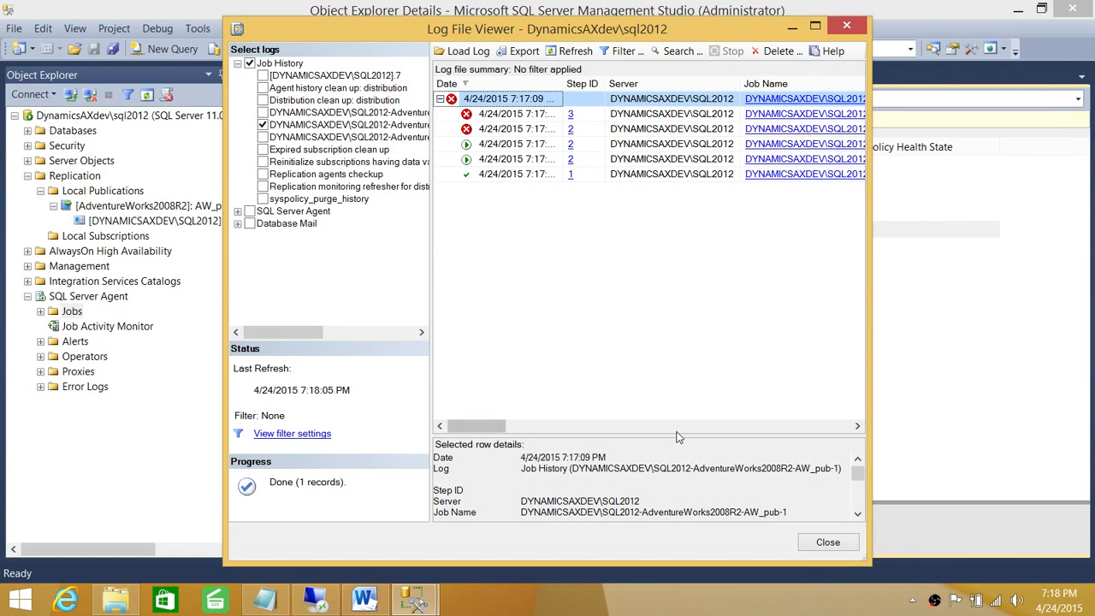
left_click_drag(676, 435, 676, 288)
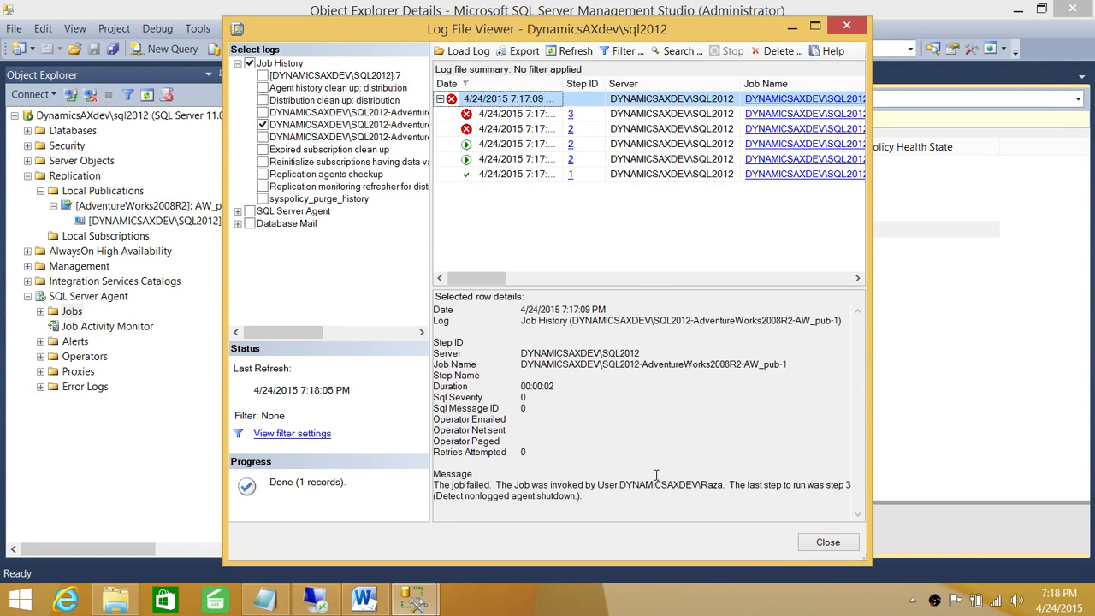
left_click(597, 468)
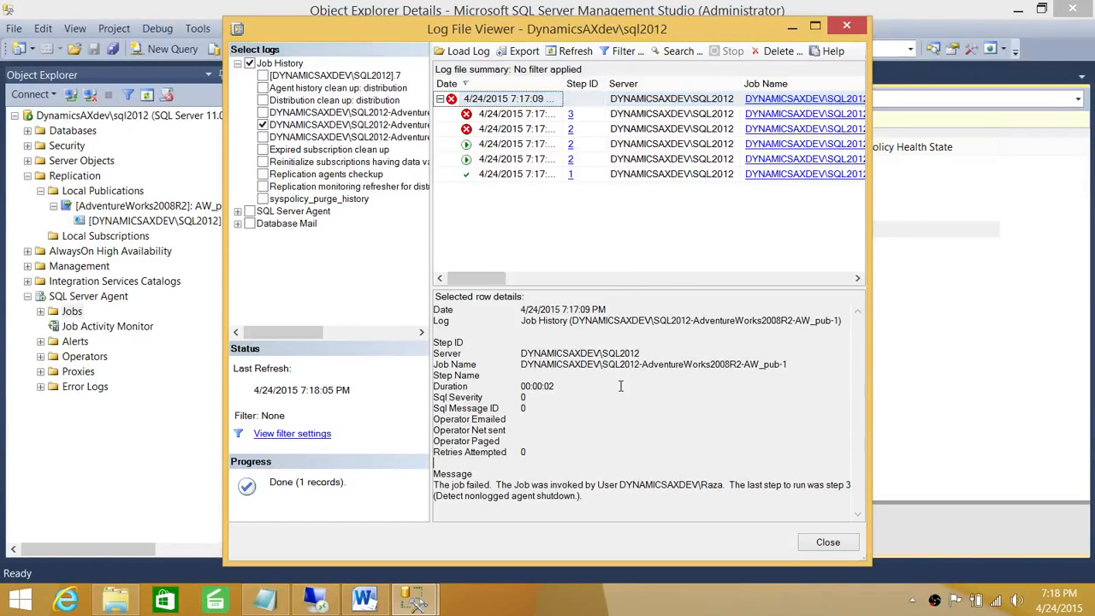
left_click(505, 144)
scroll(707, 462, "down", 2)
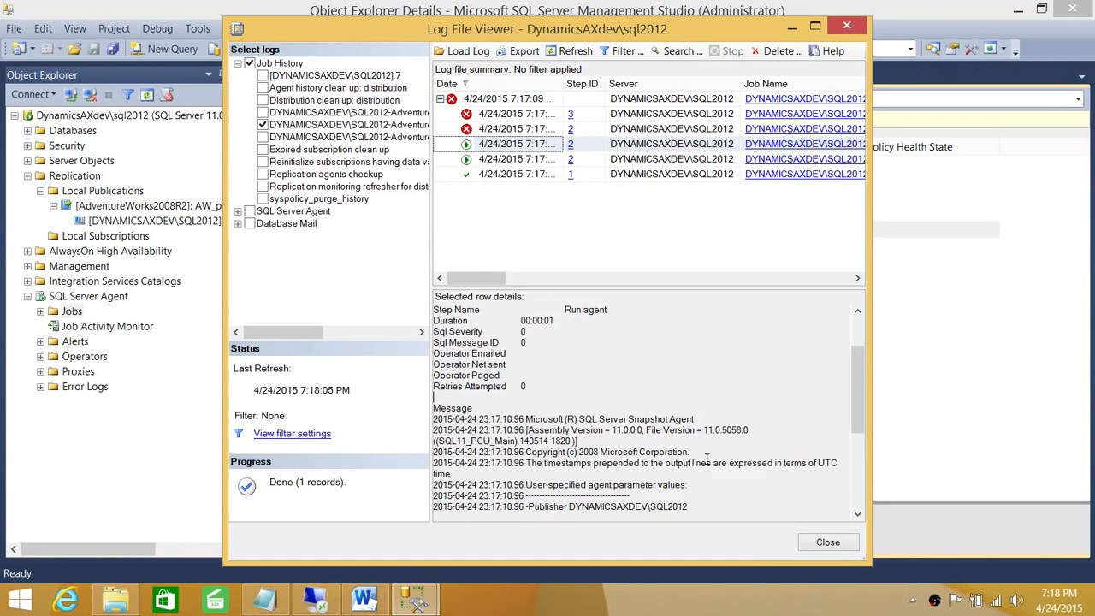
scroll(707, 462, "down", 5)
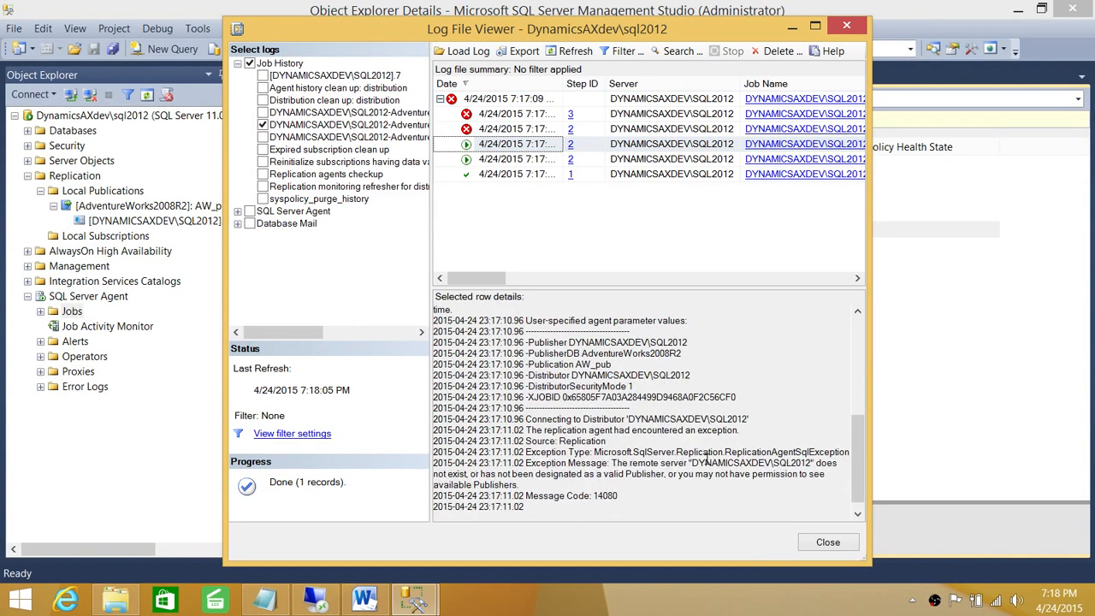
scroll(723, 462, "down", 1)
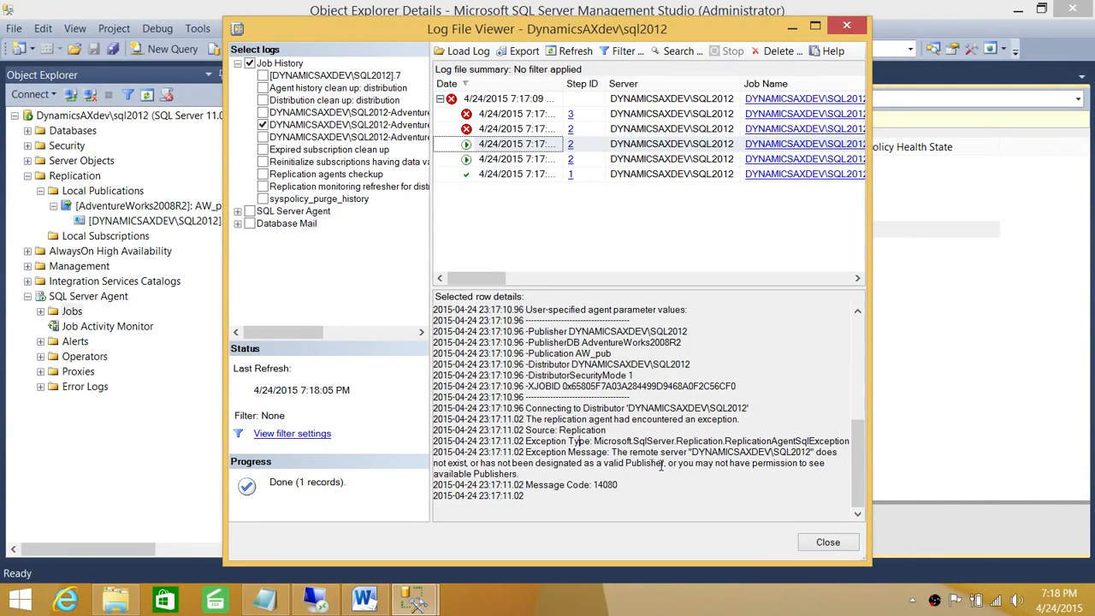
key("Escape")
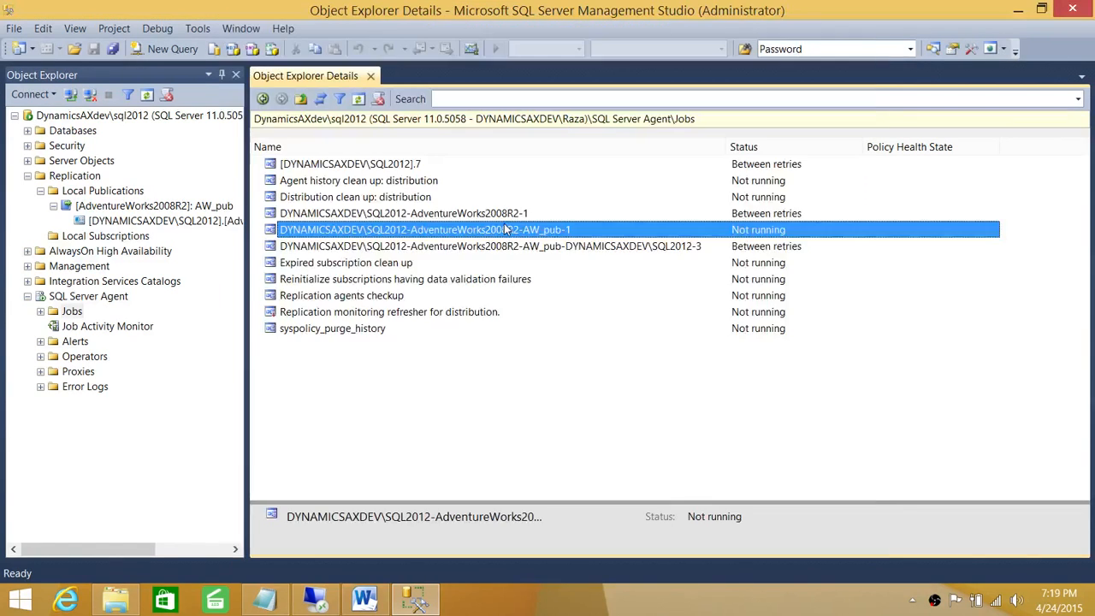
Step: Open AW_pub's properties and review the Snapshot and Log Reader Agent security accounts
left_click(130, 207)
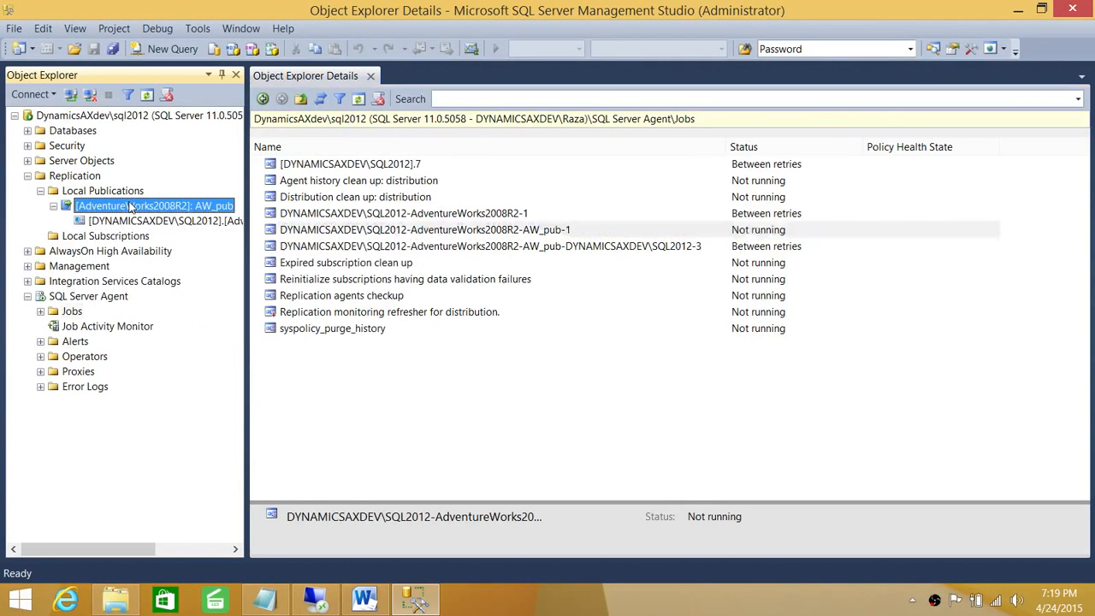
right_click(139, 210)
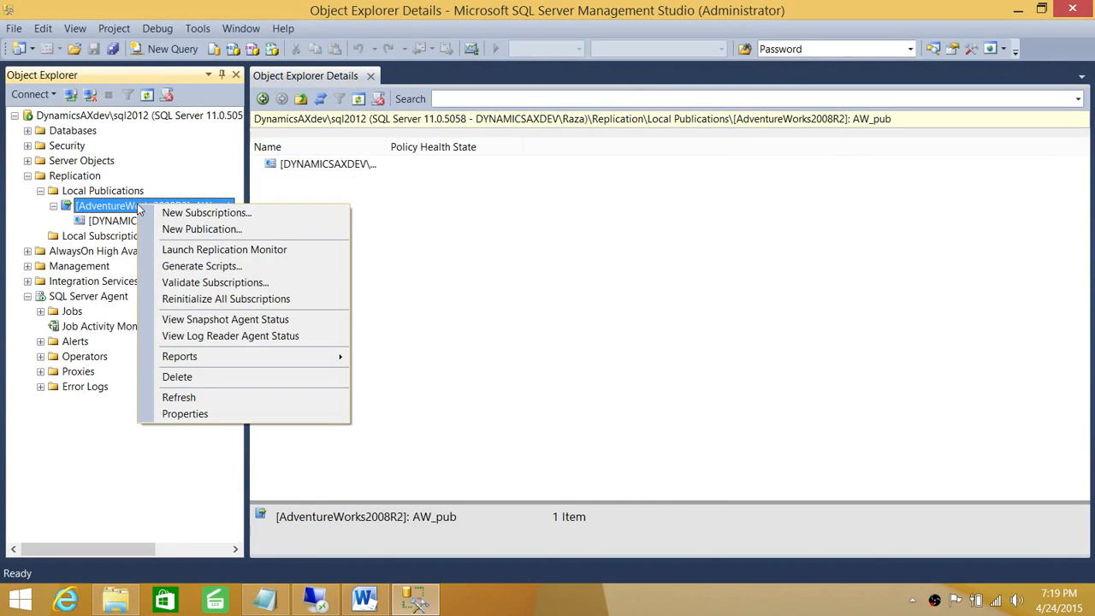
left_click(175, 413)
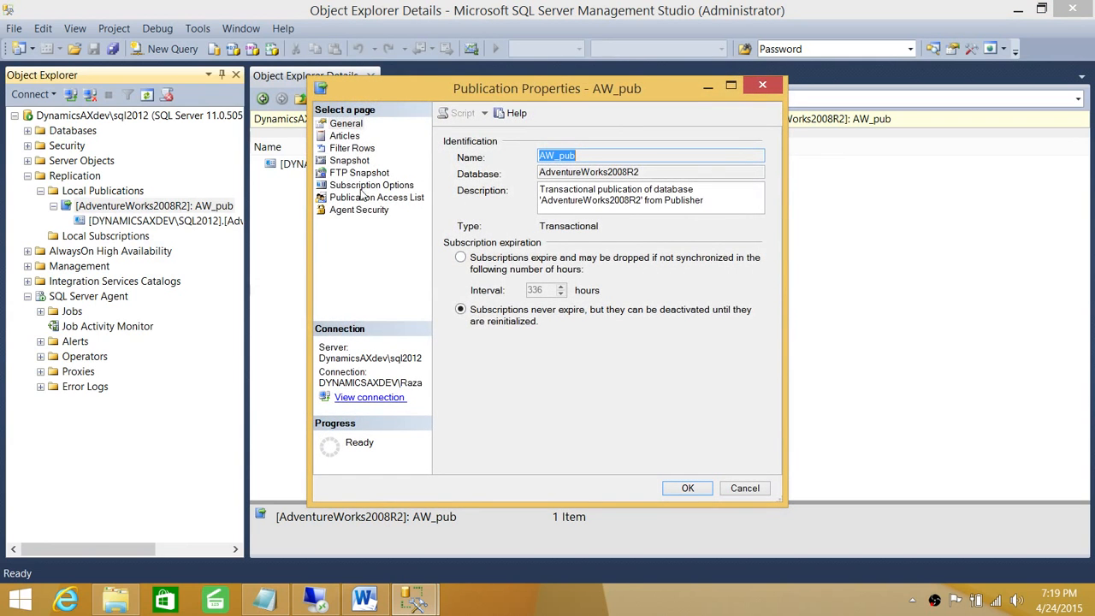
left_click(361, 211)
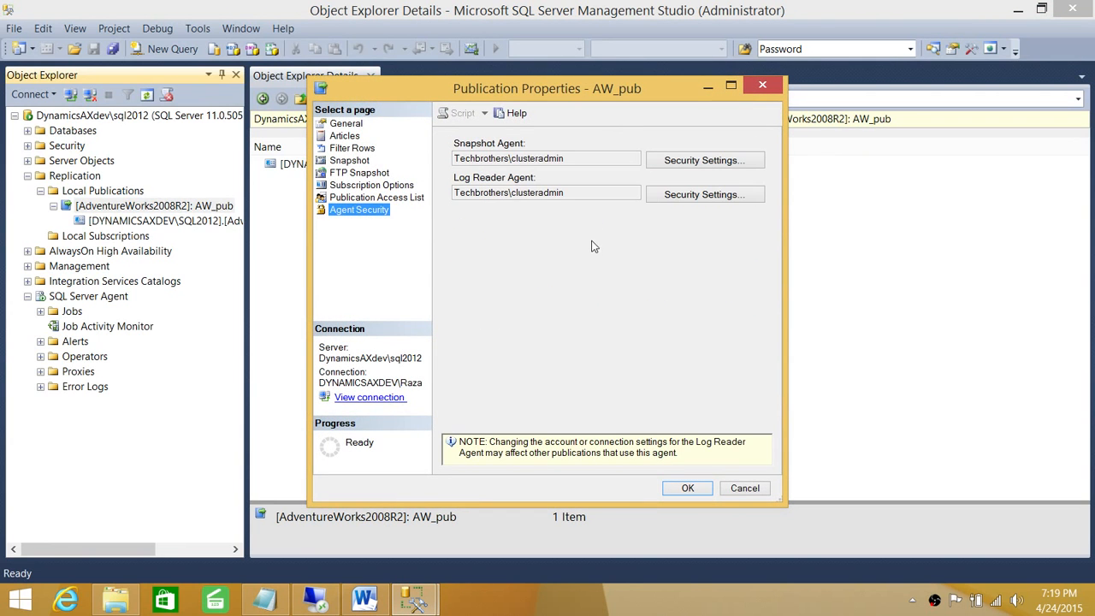
left_click(693, 164)
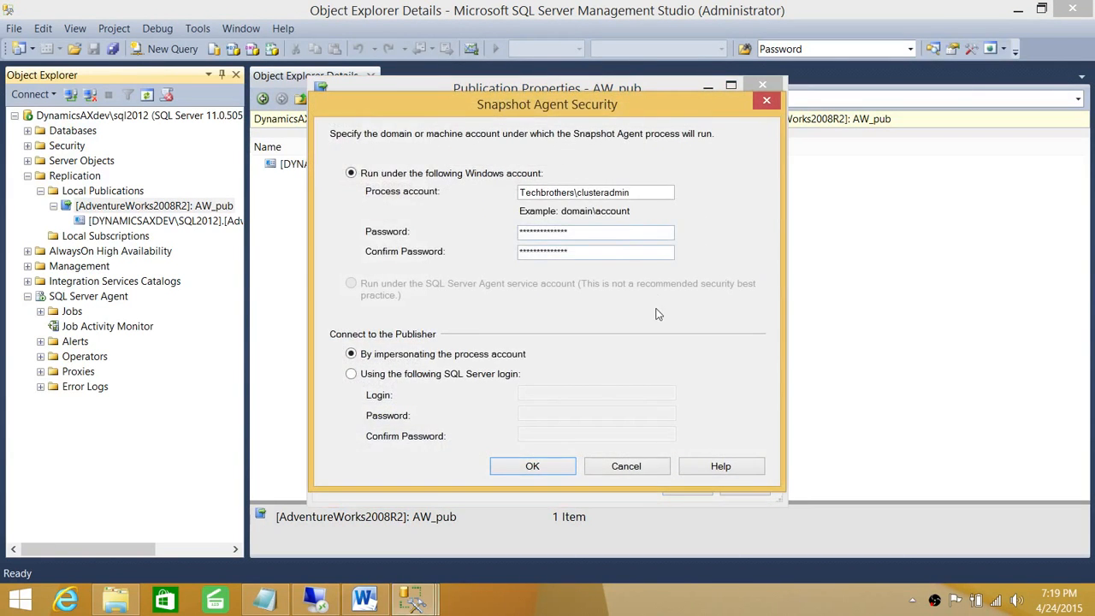
left_click(532, 466)
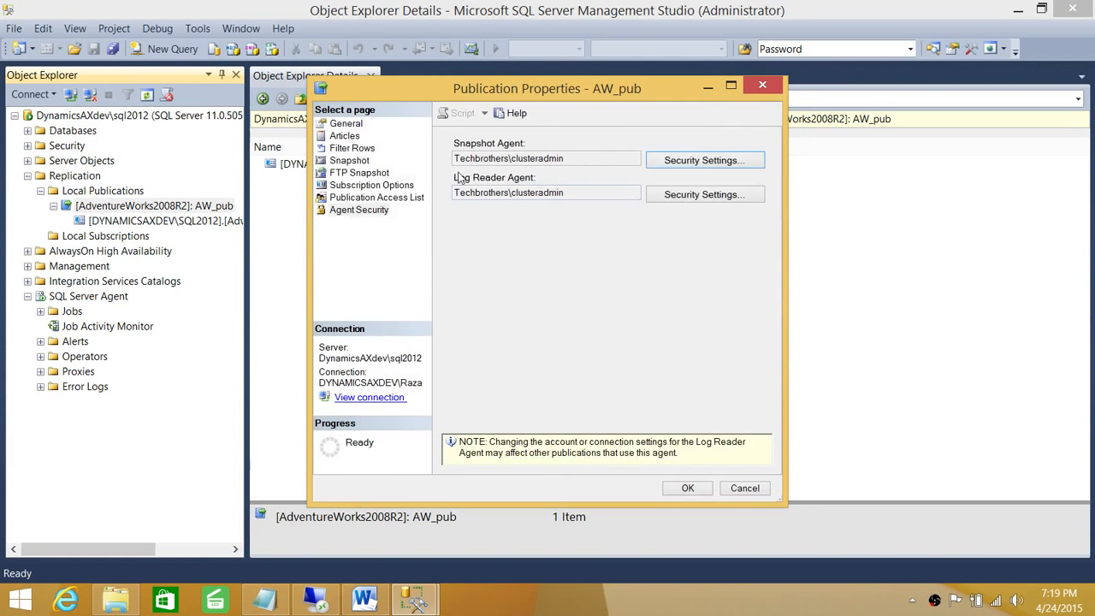
left_click(683, 196)
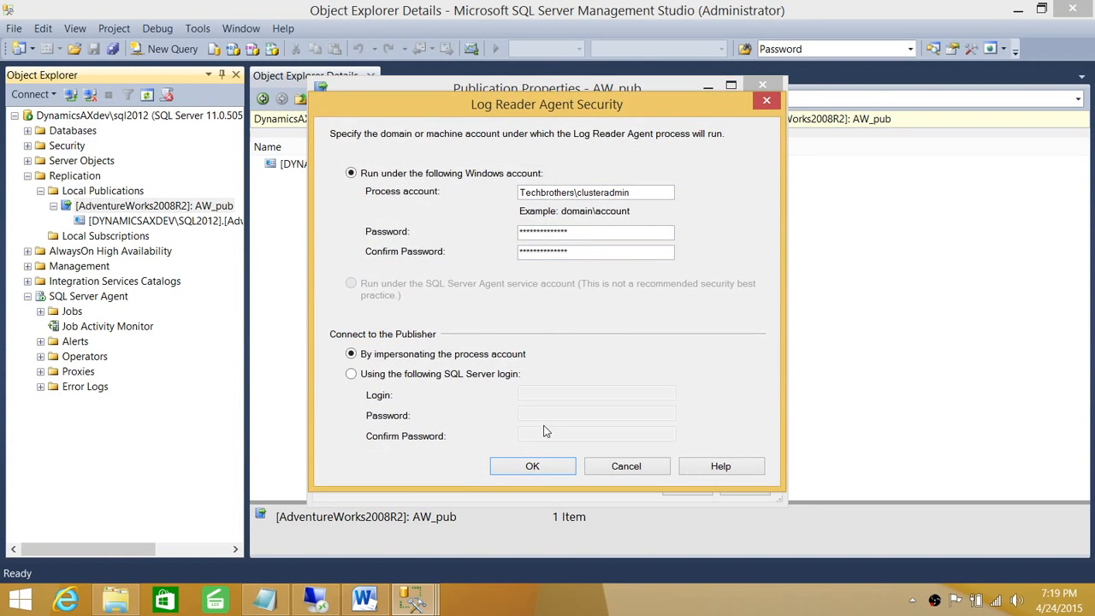
left_click(532, 466)
left_click(363, 210)
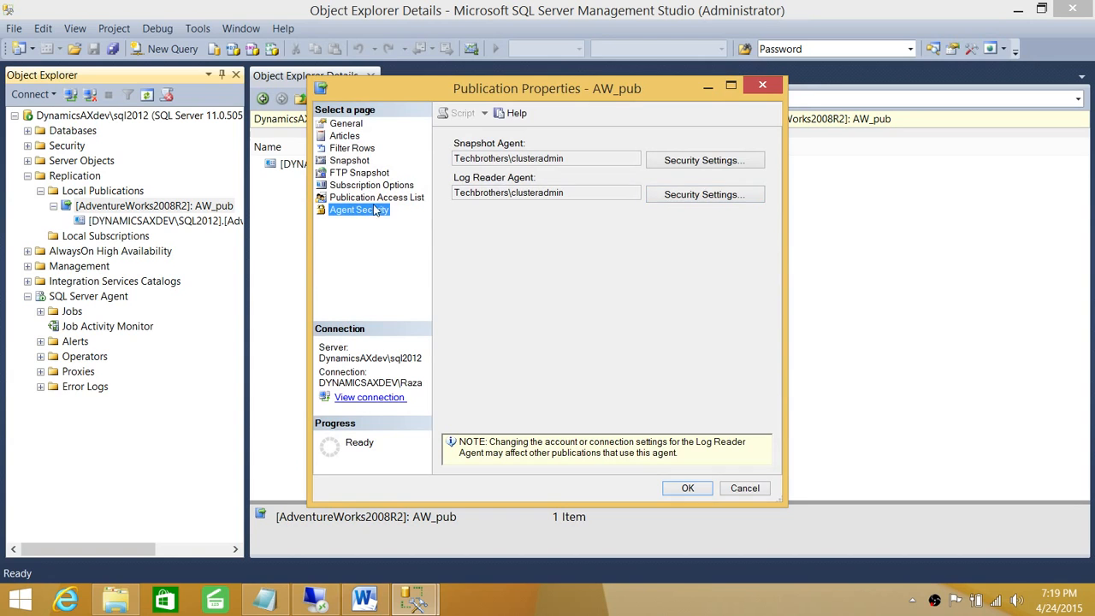
Step: Check the publication access list, then cancel adding a login and close the properties unchanged
left_click(372, 197)
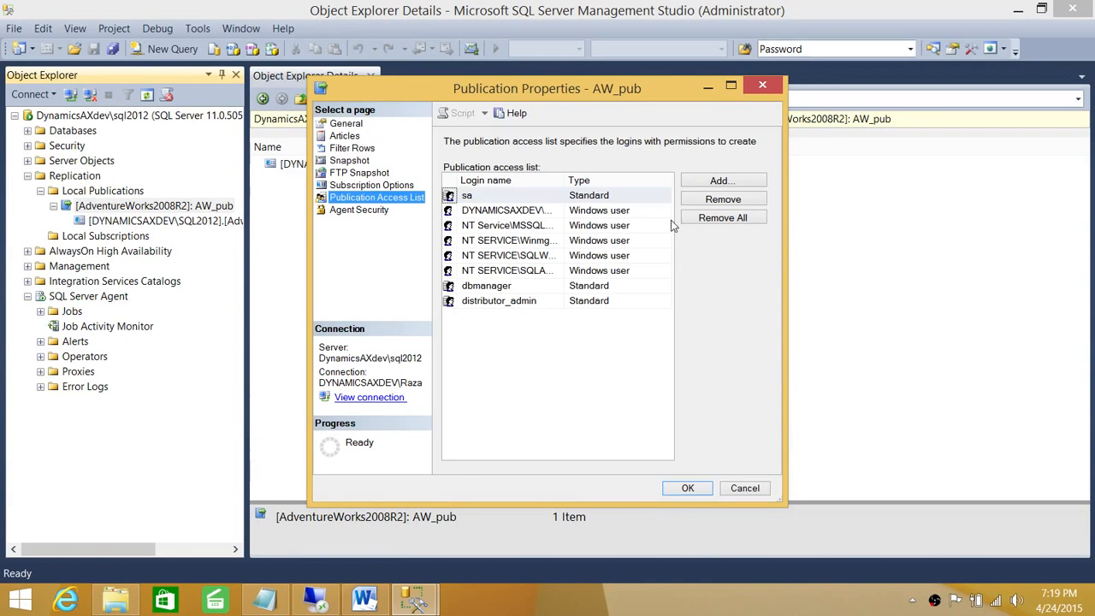
left_click(717, 182)
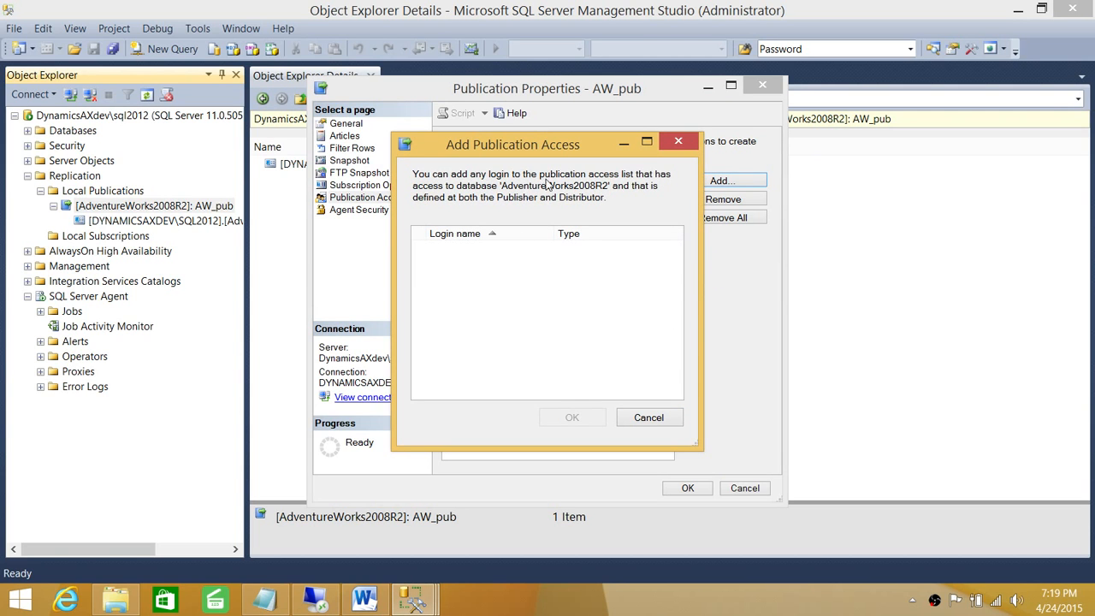
left_click(648, 418)
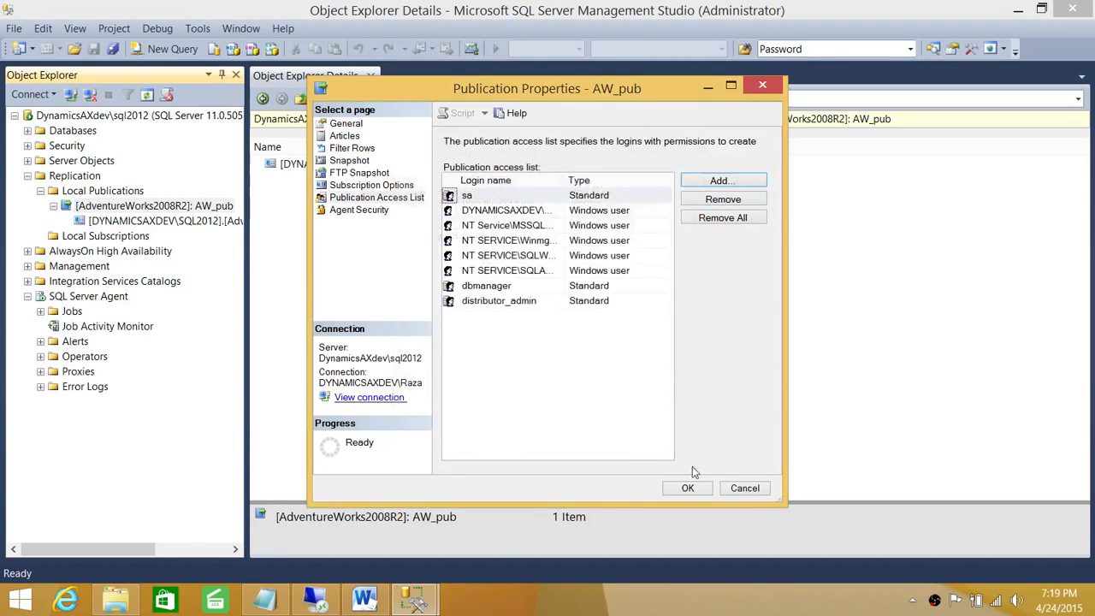
left_click(744, 487)
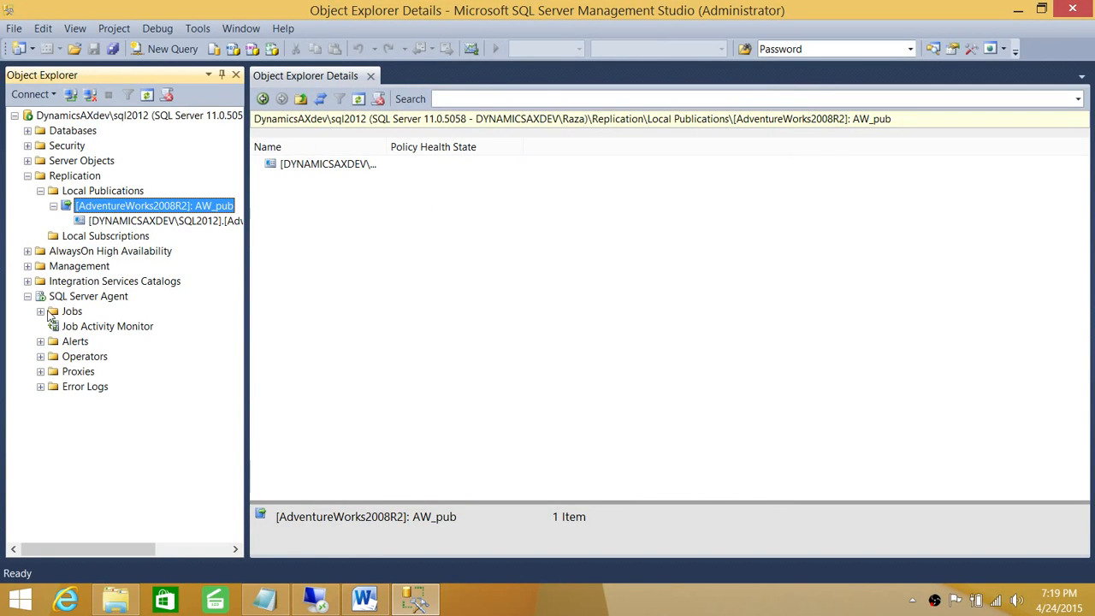
Step: Expand the server's Security folder and refresh the Logins list
left_click(28, 175)
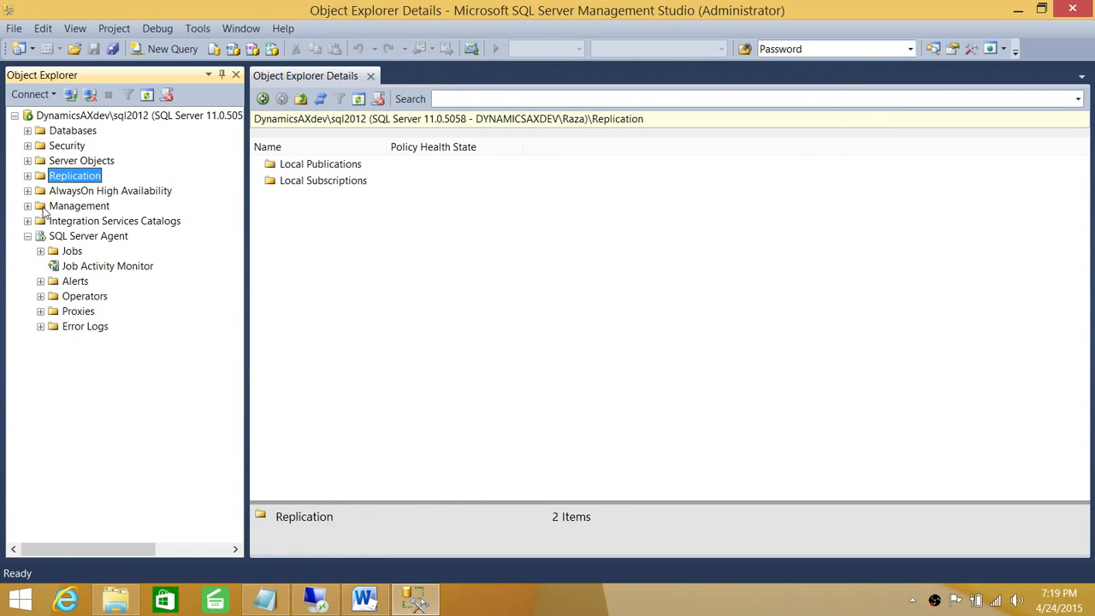
double_click(65, 146)
left_click(77, 161)
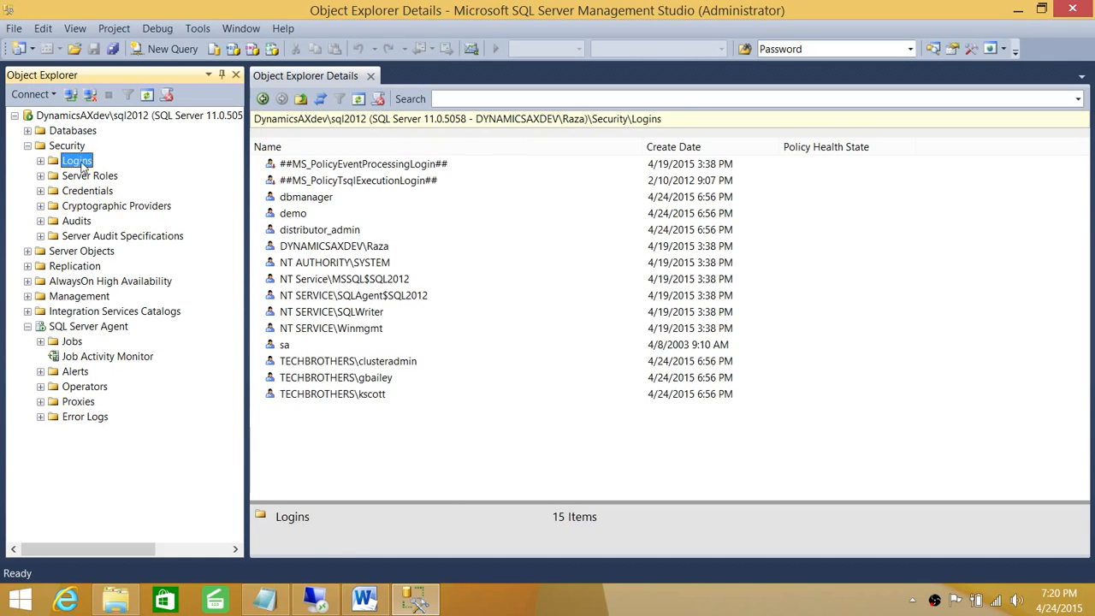
right_click(83, 166)
left_click(122, 250)
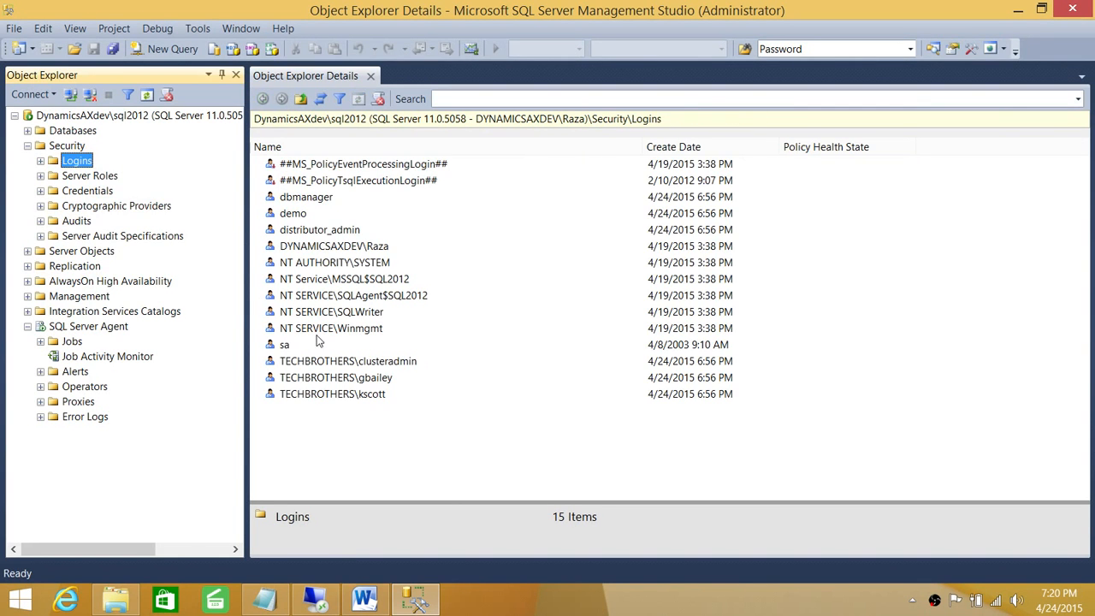
Step: Add the sysadmin server role to the cluster-admin domain login and save
double_click(335, 361)
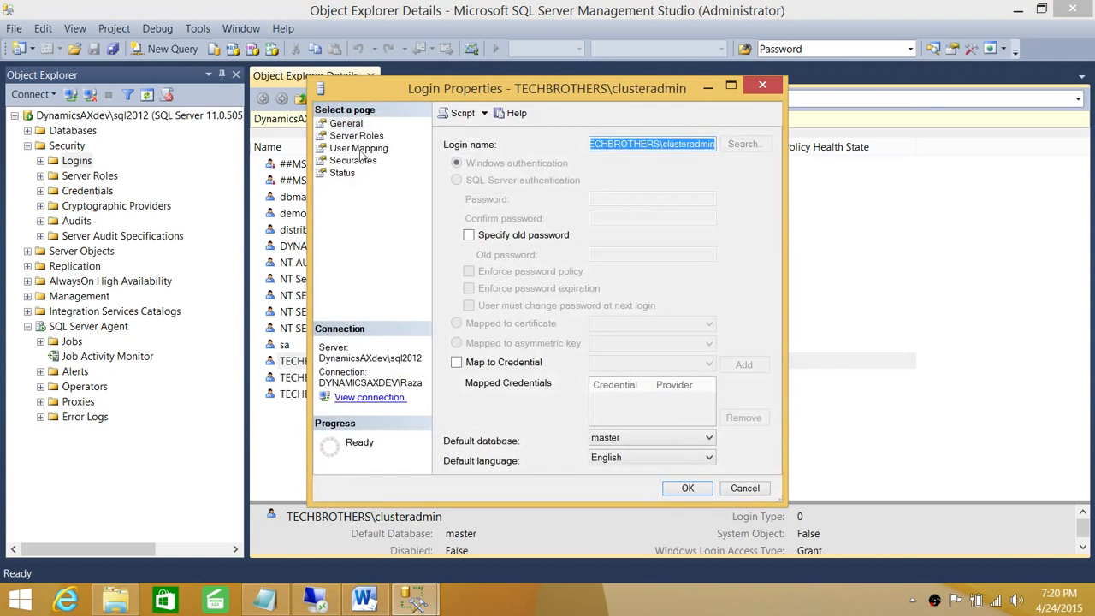
left_click(359, 150)
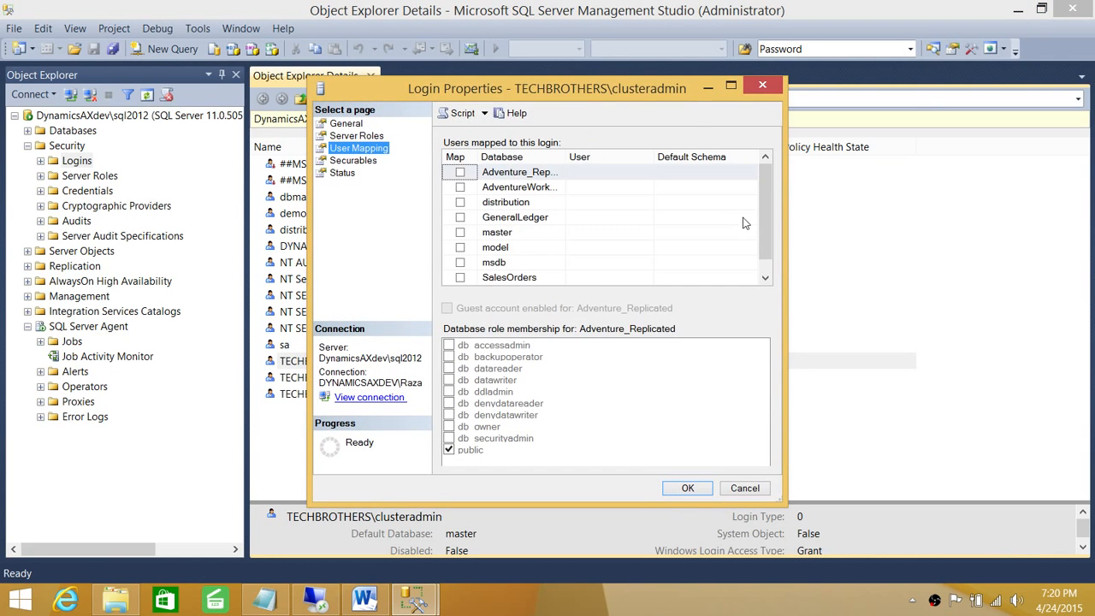
scroll(764, 197, "down", 1)
left_click(351, 137)
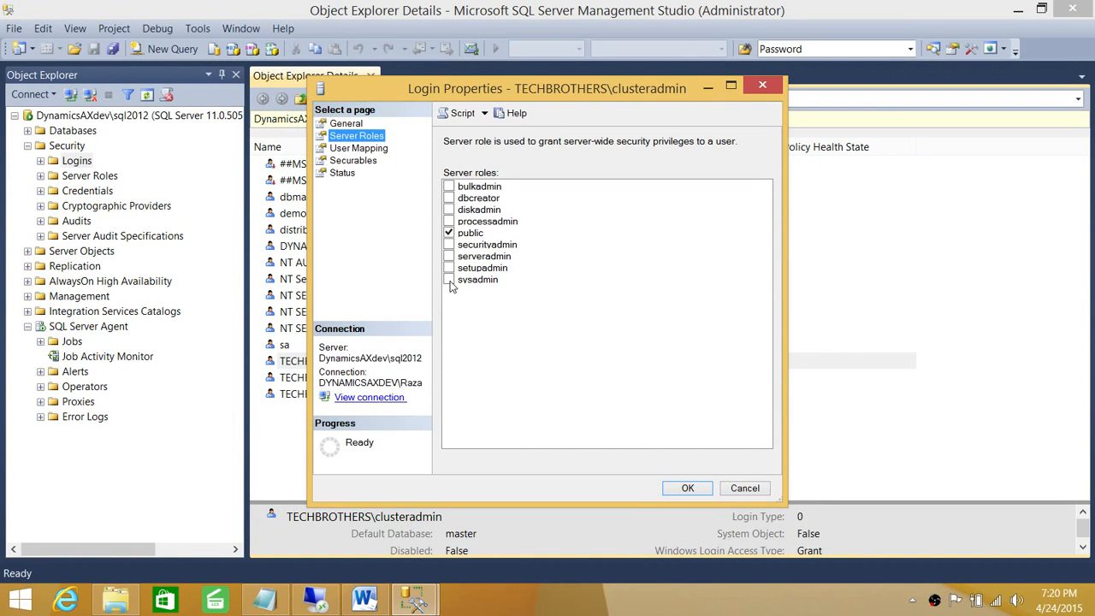
left_click(449, 280)
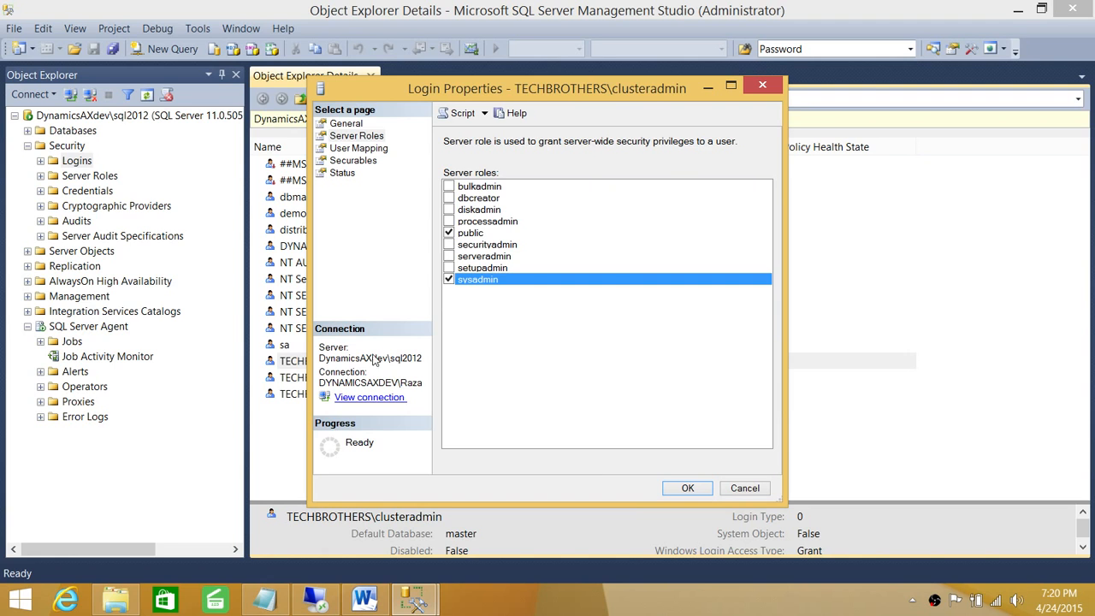
left_click(690, 488)
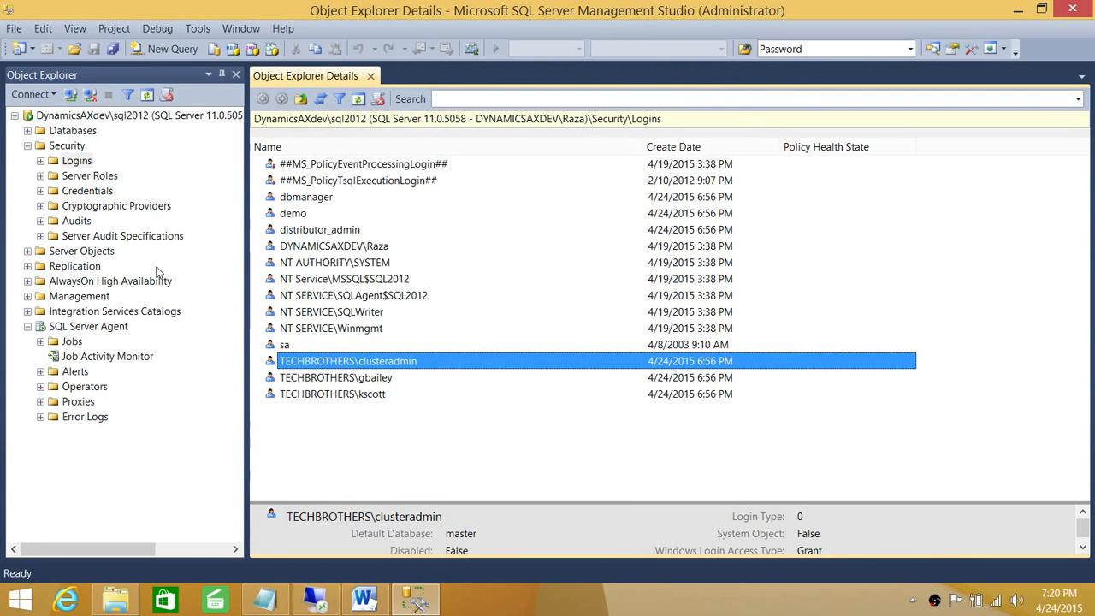
left_click(27, 146)
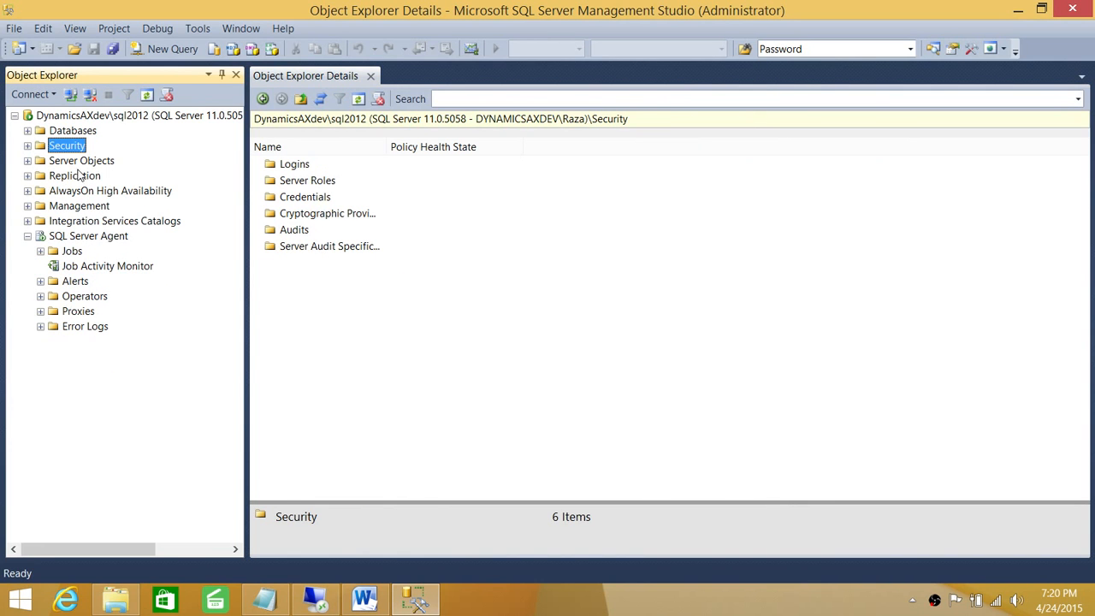
Step: Mark all AW_pub subscriptions for reinitialization
left_click(75, 175)
left_click(27, 175)
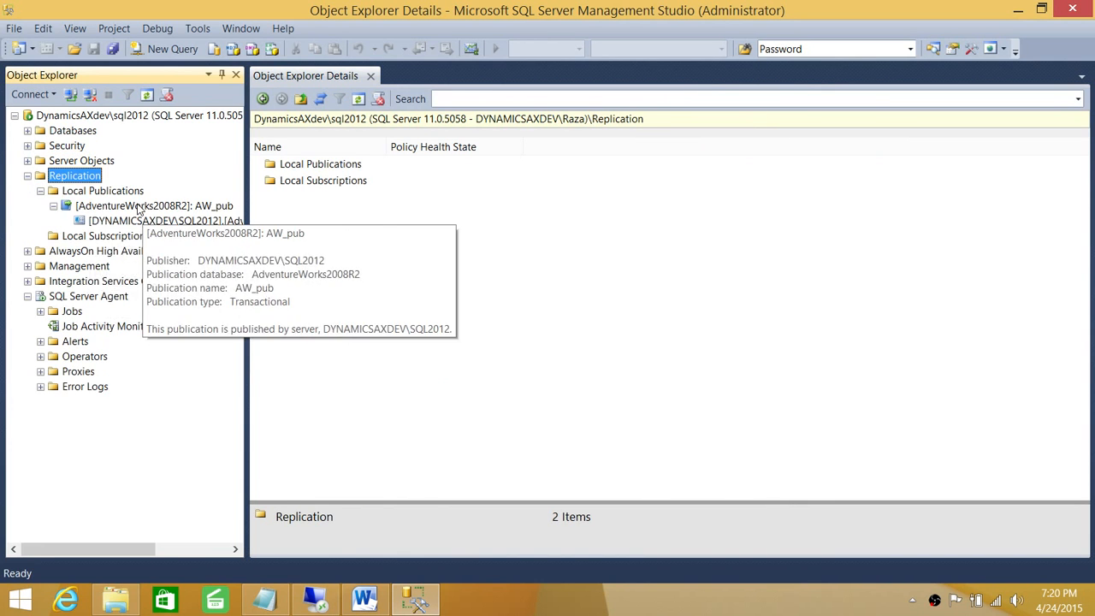
left_click(139, 208)
right_click(159, 206)
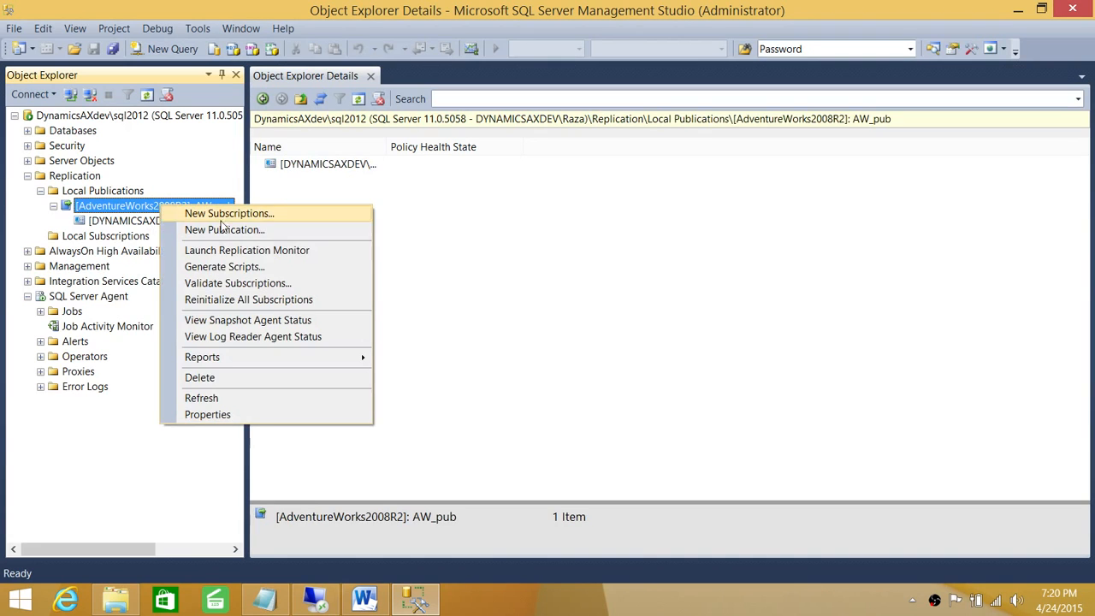
left_click(244, 299)
left_click(544, 353)
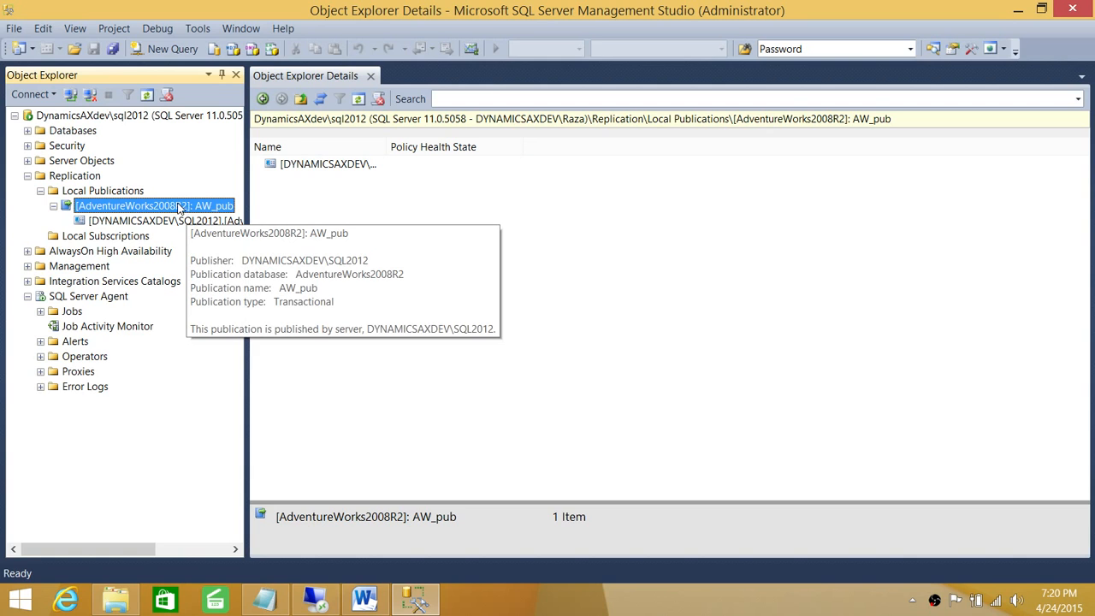
Step: Confirm the Snapshot and Log Reader agents are running, then launch Replication Monitor
right_click(171, 214)
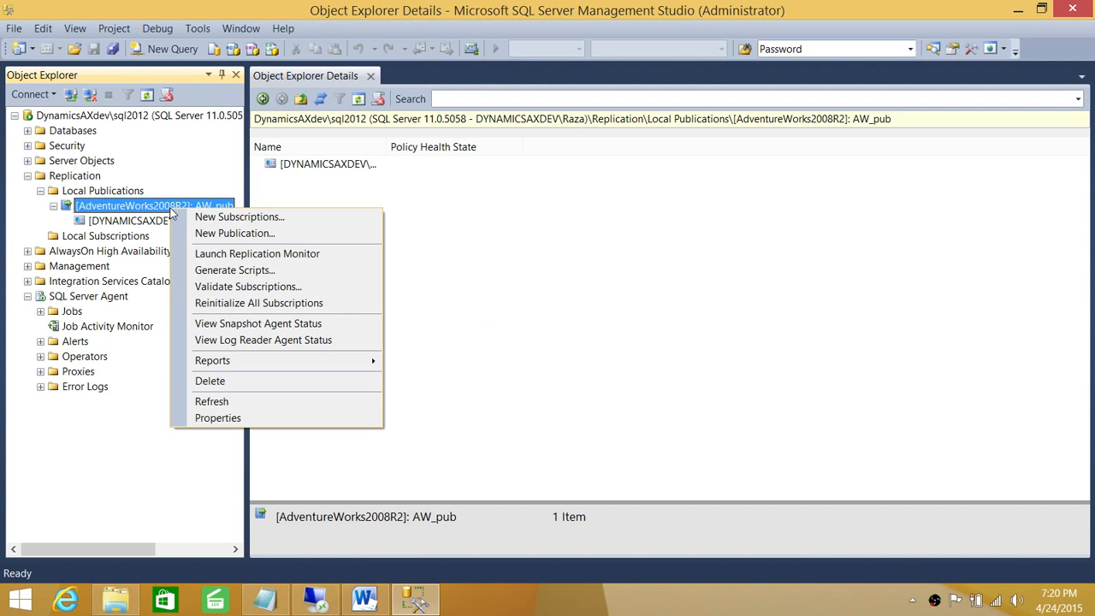
left_click(256, 324)
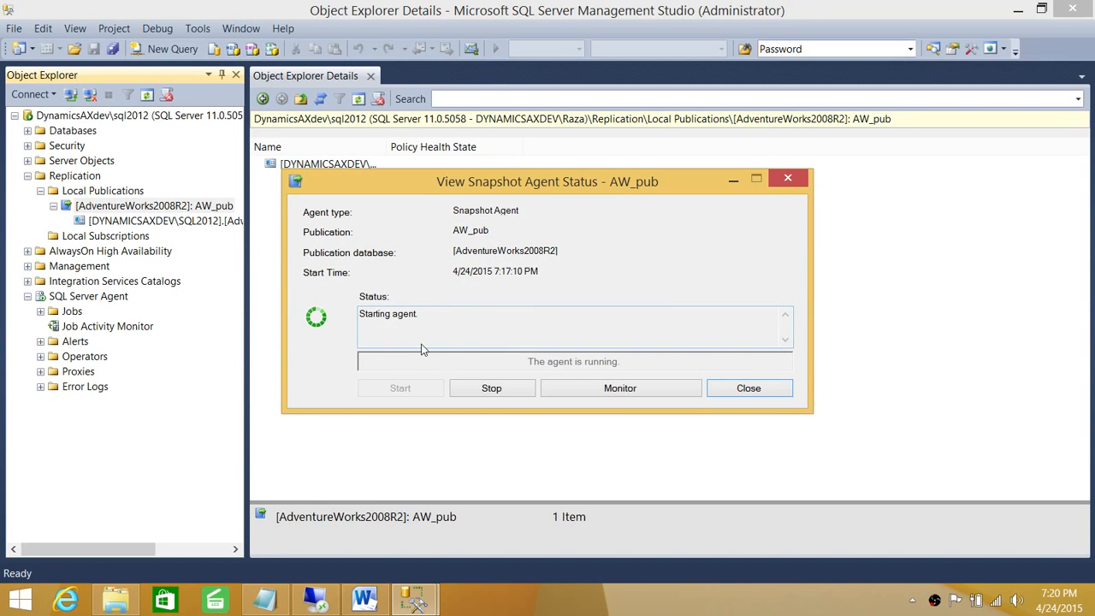
left_click(749, 388)
right_click(121, 206)
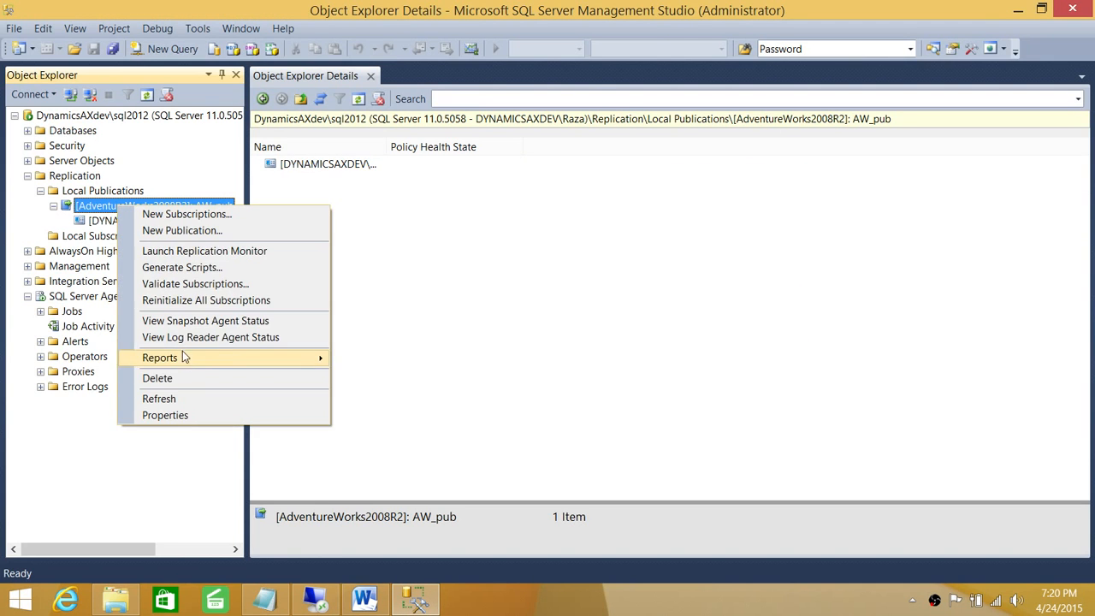
left_click(222, 337)
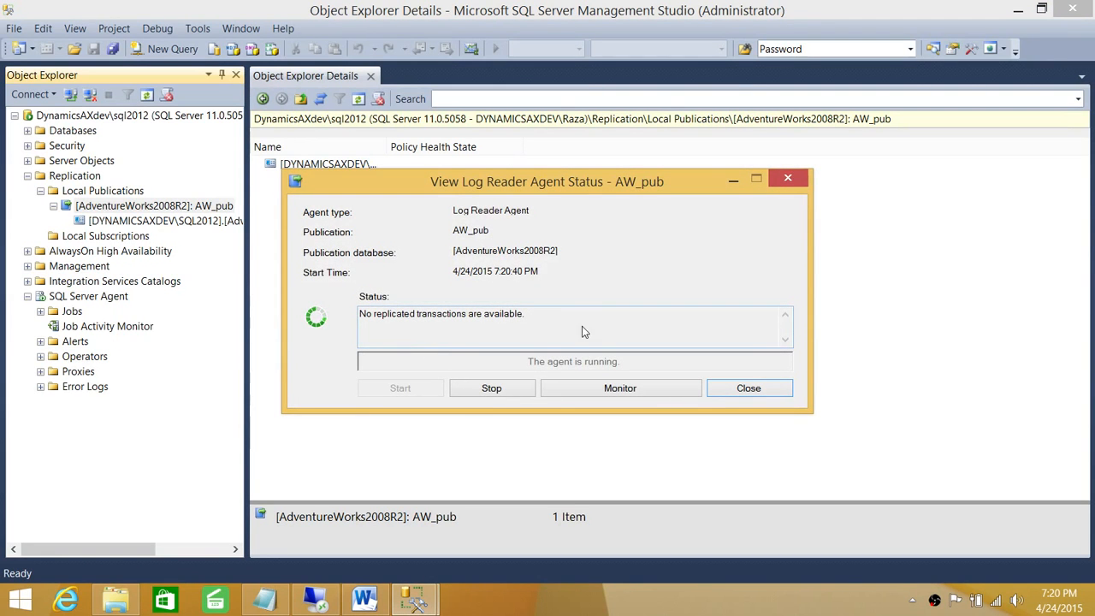
left_click(757, 390)
right_click(147, 211)
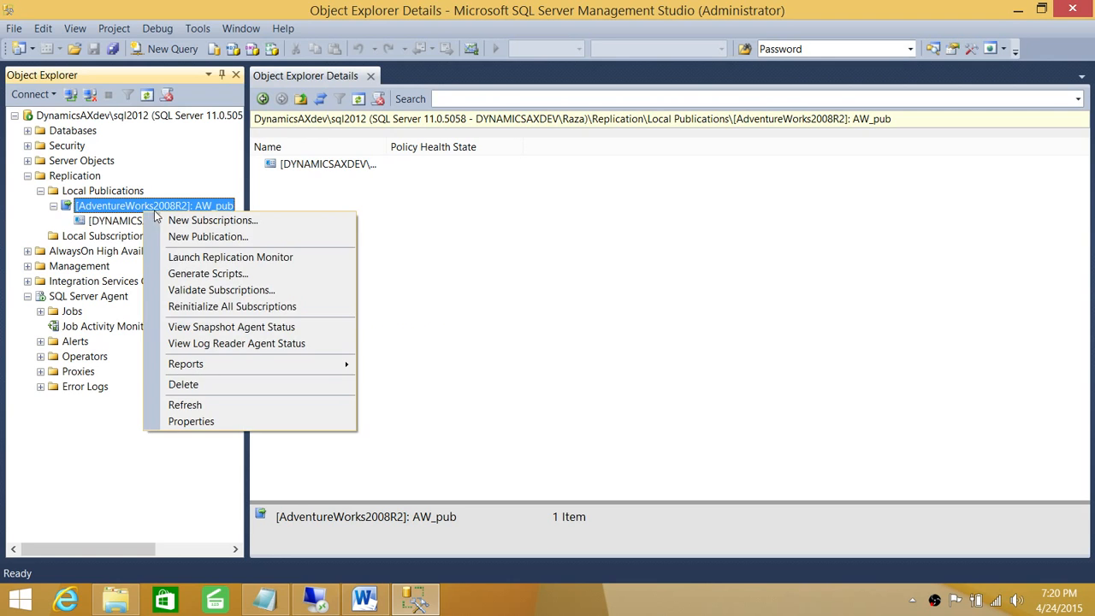
left_click(206, 258)
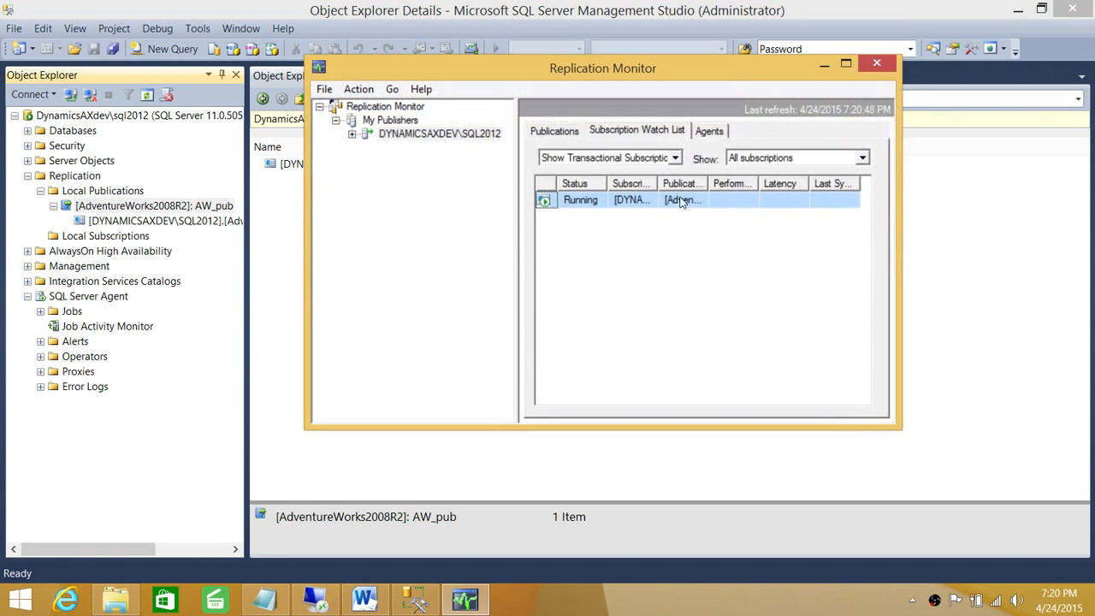
Step: Review the subscription's details, including undistributed commands and the failed Log Reader session error
left_click(354, 137)
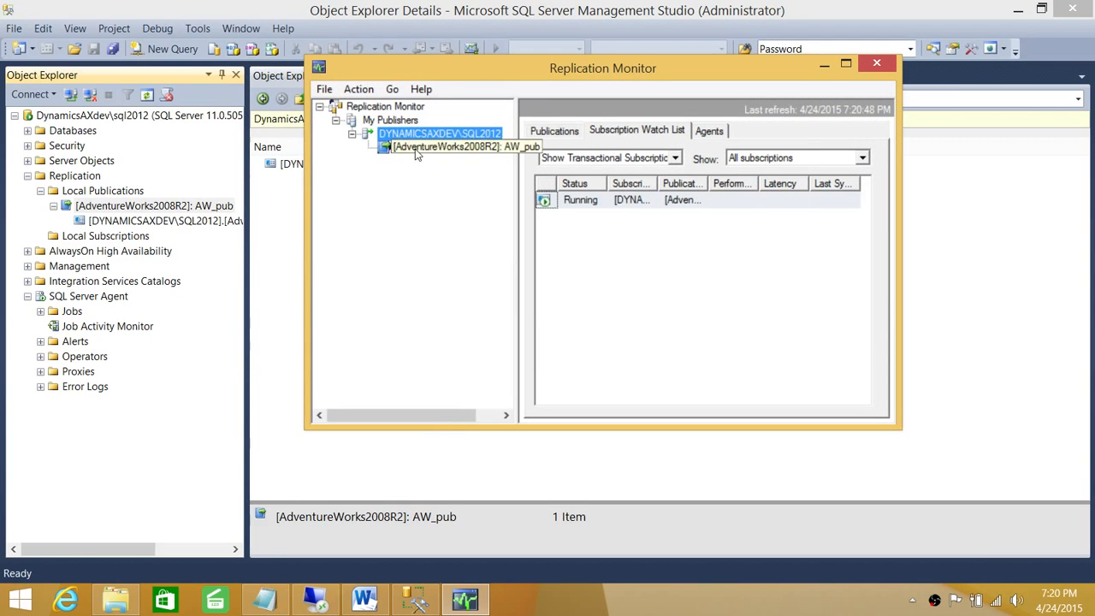
left_click(415, 147)
right_click(637, 203)
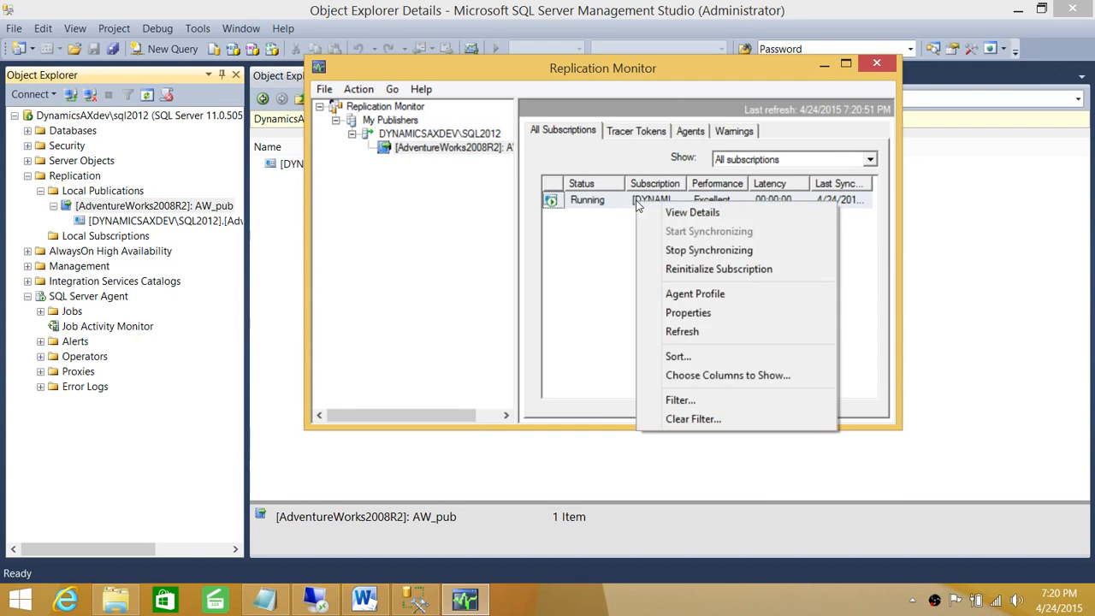
left_click(697, 216)
left_click(418, 202)
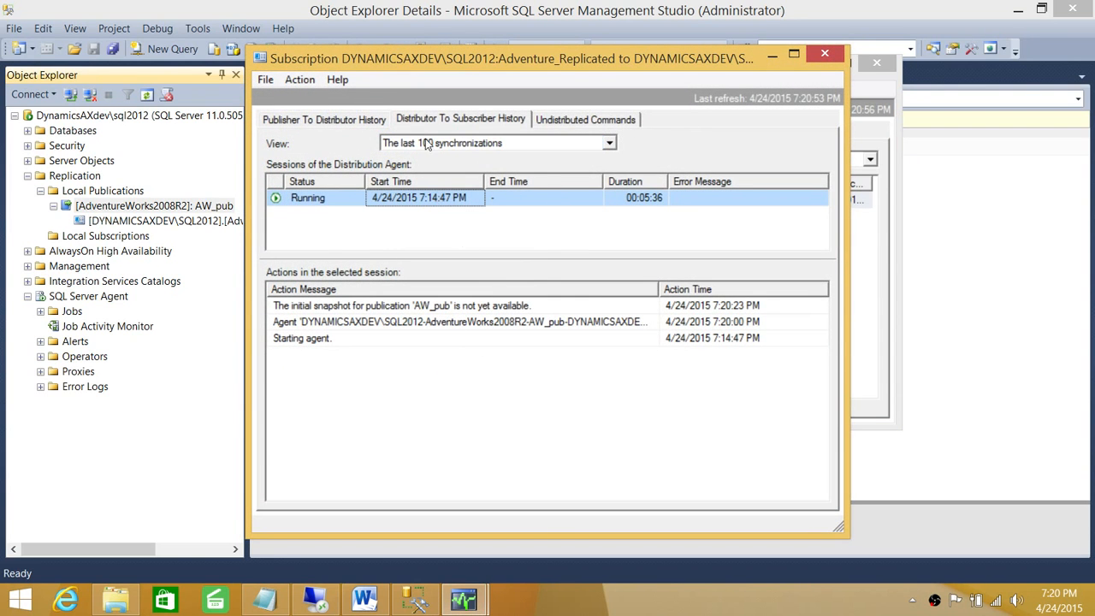
left_click(590, 119)
left_click(370, 124)
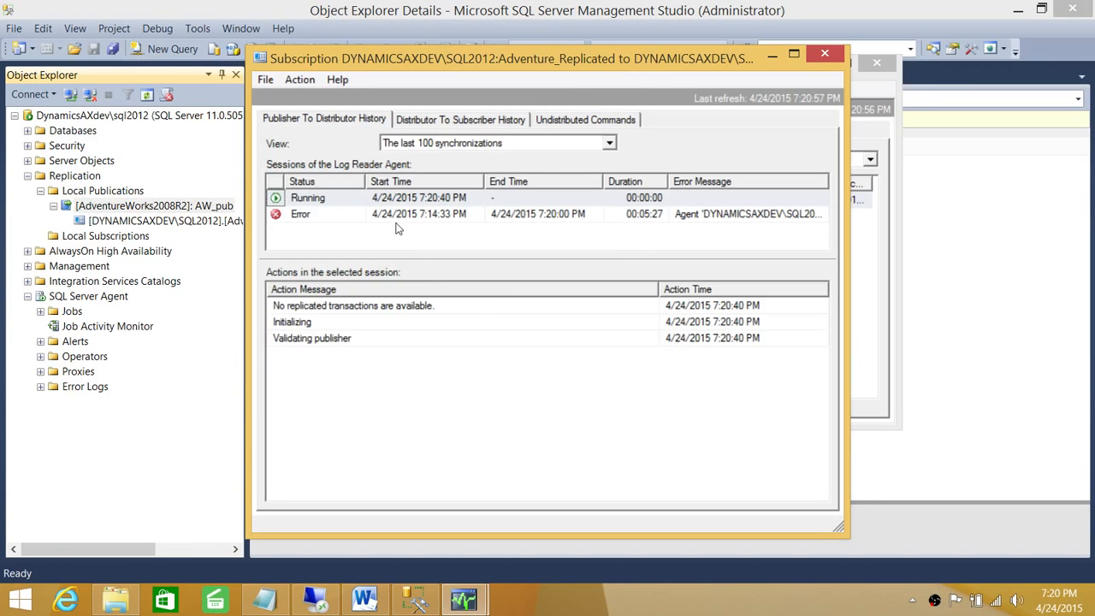
left_click(427, 215)
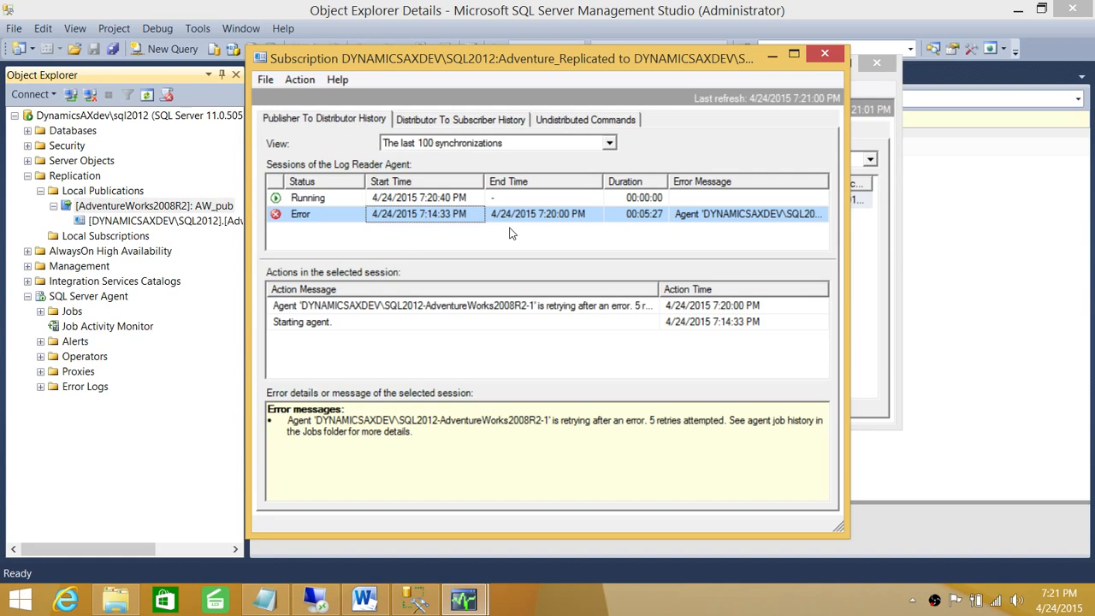
left_click(466, 198)
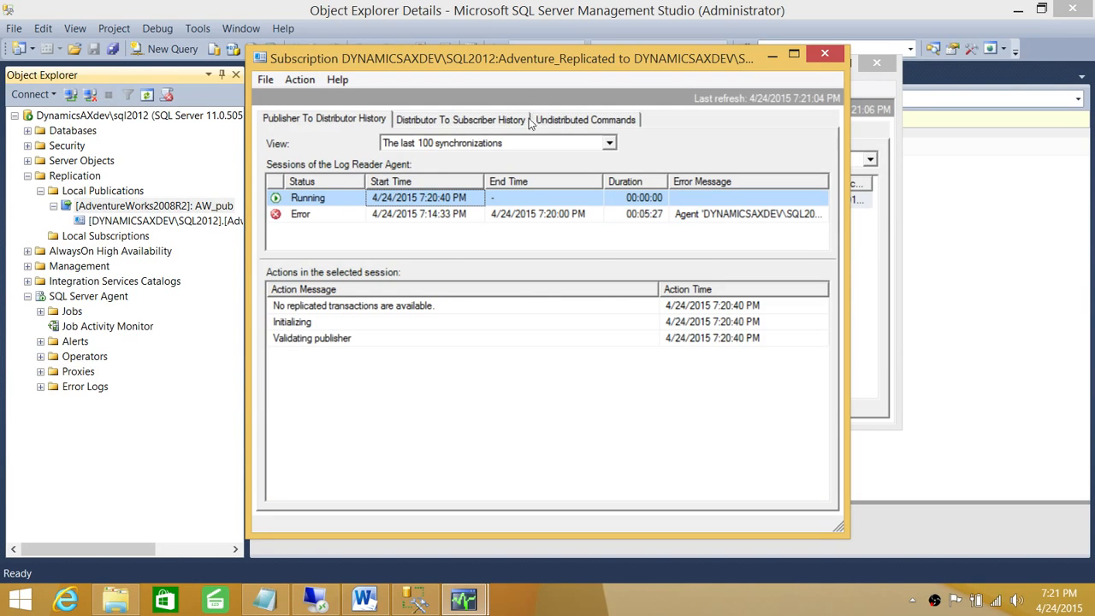
left_click(824, 56)
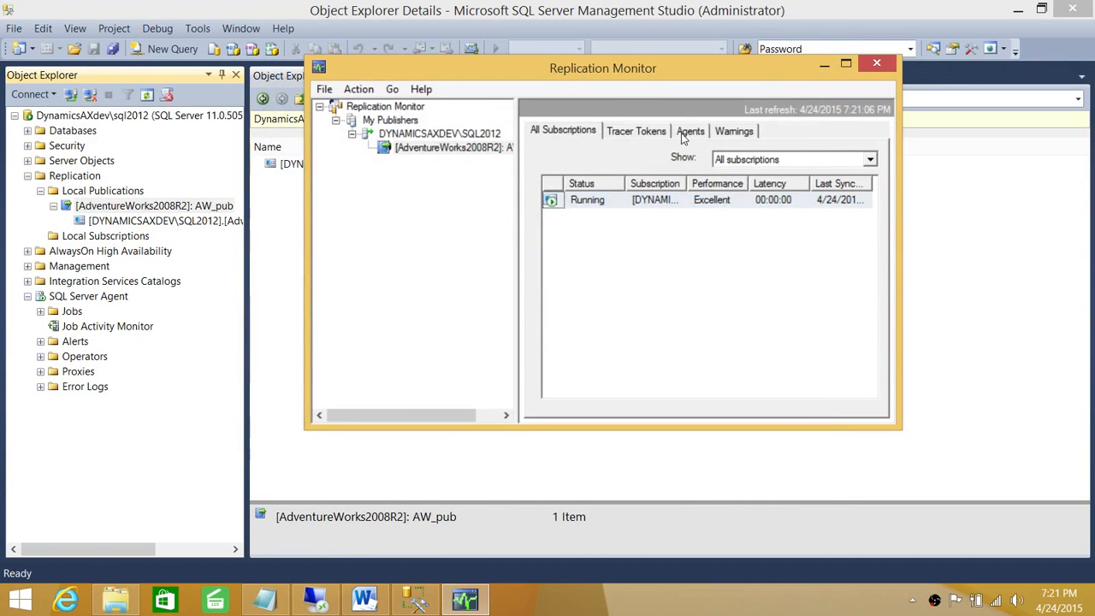
Step: Refresh the publication's agent statuses repeatedly on the Agents tab, then close Replication Monitor
left_click(690, 131)
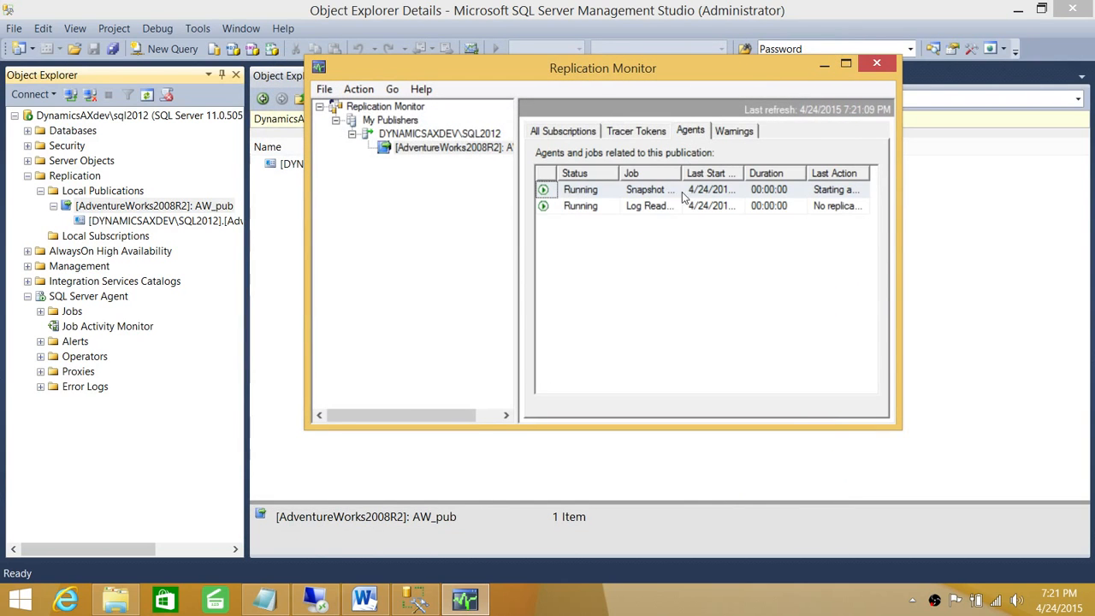
left_click(845, 64)
left_click(886, 128)
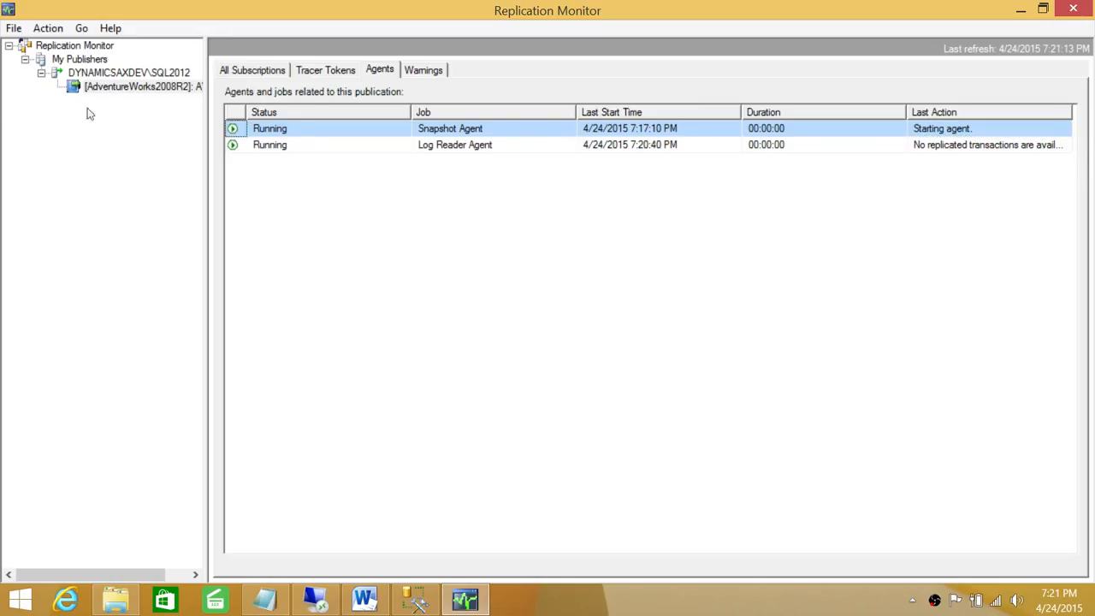
right_click(97, 88)
left_click(128, 189)
right_click(129, 87)
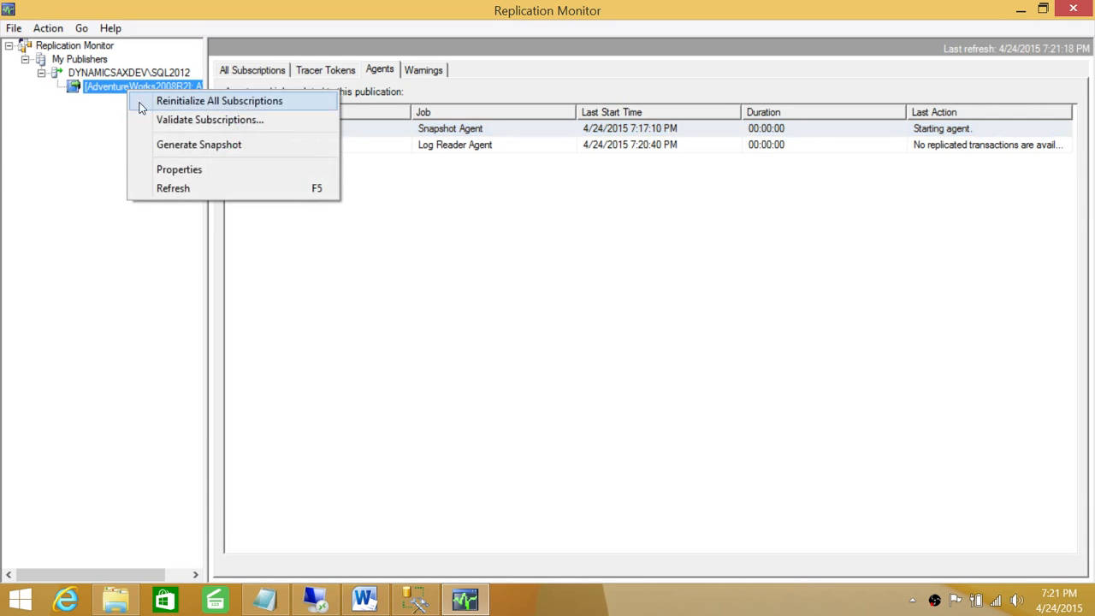
left_click(158, 189)
right_click(139, 87)
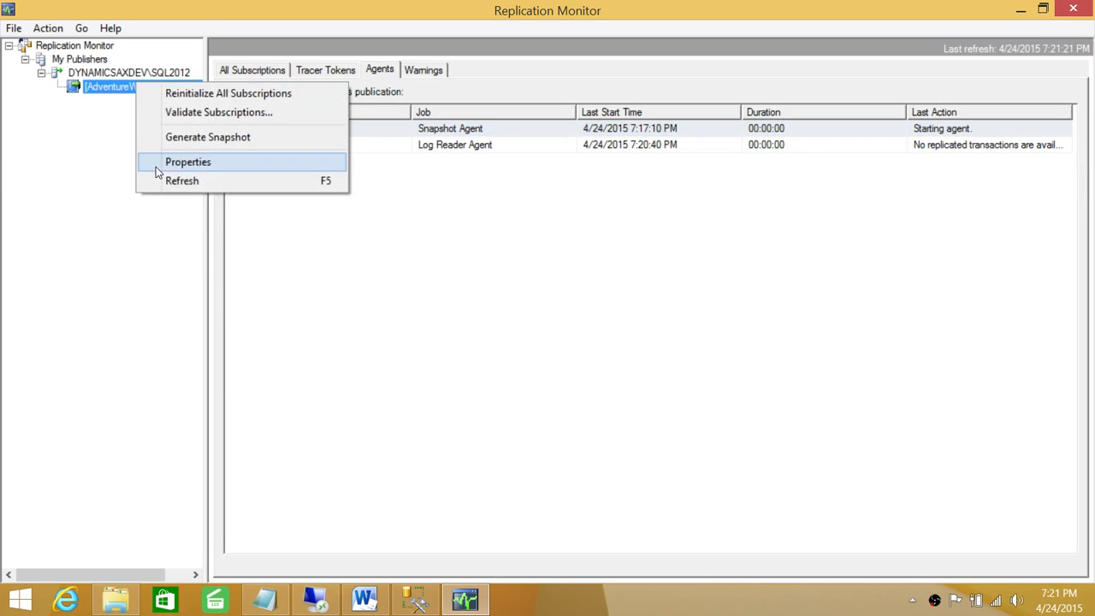
left_click(159, 181)
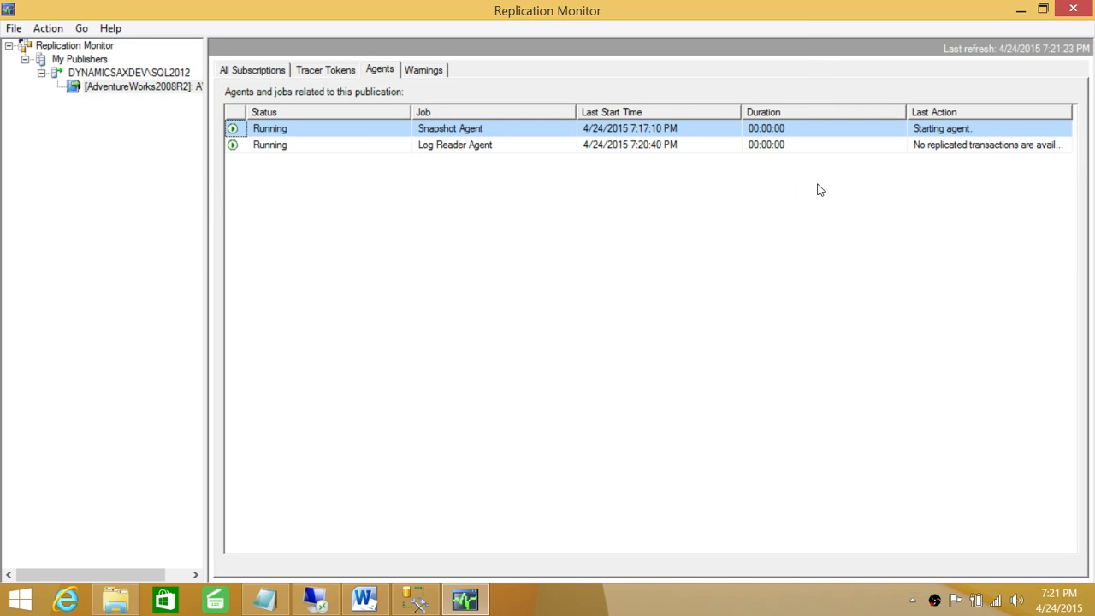
left_click(1076, 8)
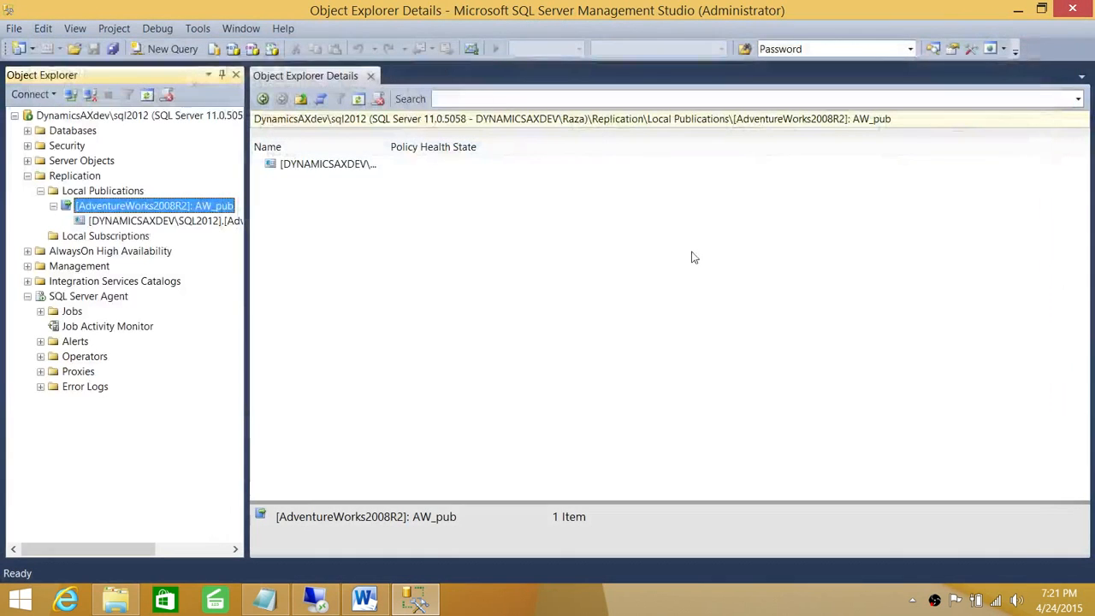
Step: Check AW_pub's Snapshot Agent status and review the AW_pub-1 job's run history
right_click(117, 211)
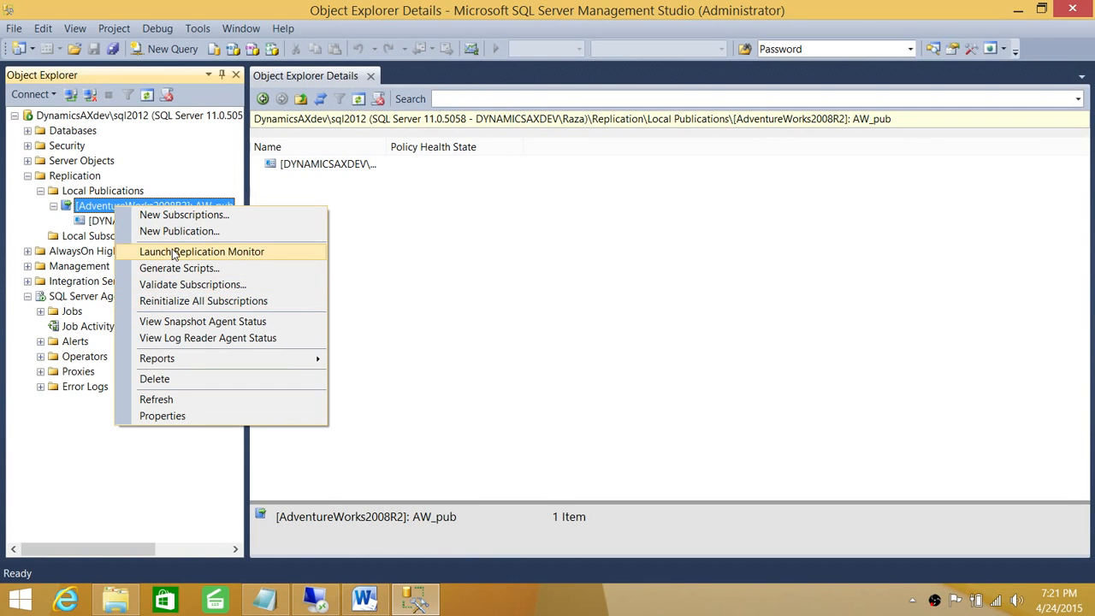
left_click(178, 321)
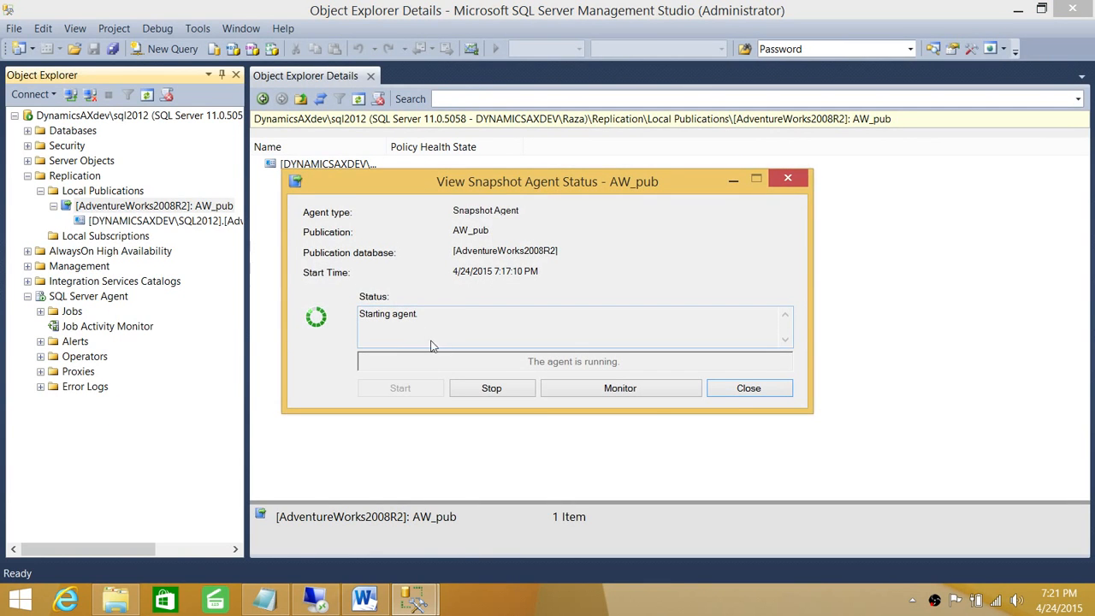
left_click(780, 389)
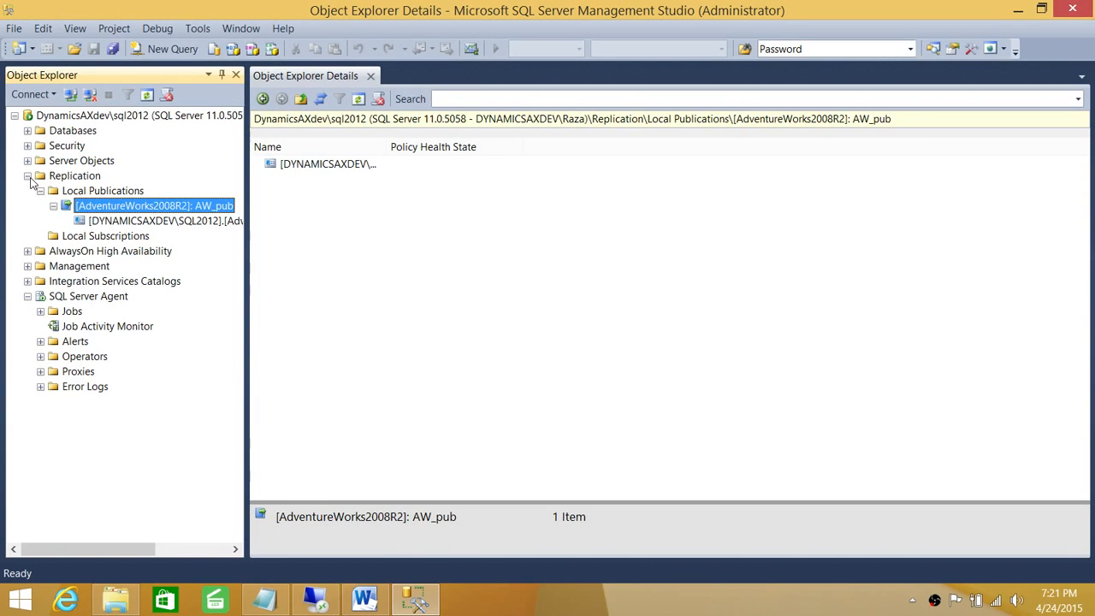
left_click(28, 176)
left_click(73, 253)
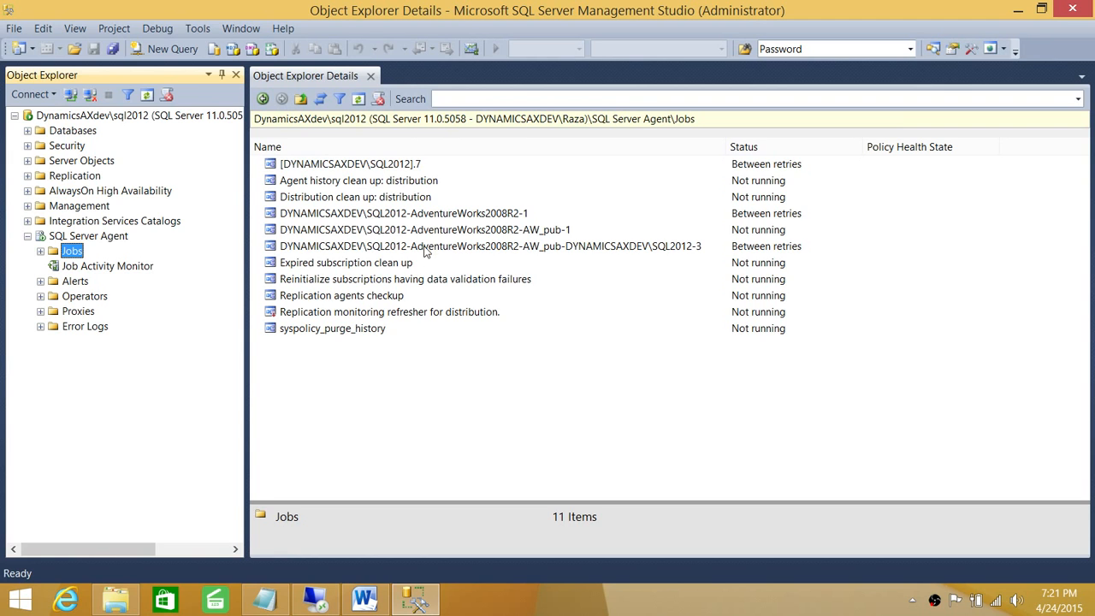
left_click(440, 230)
right_click(442, 226)
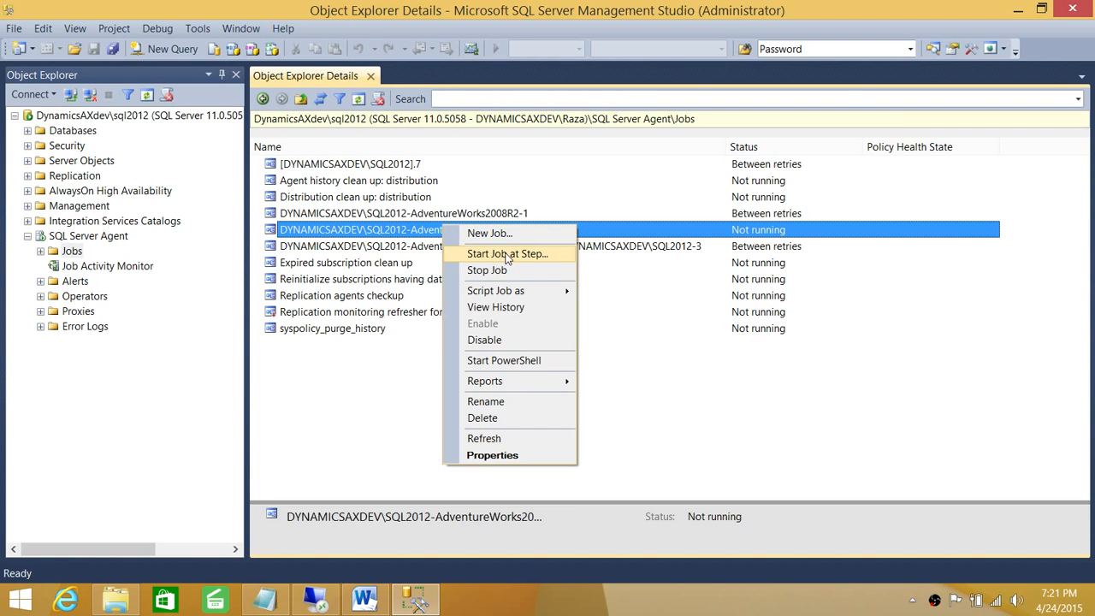
left_click(496, 307)
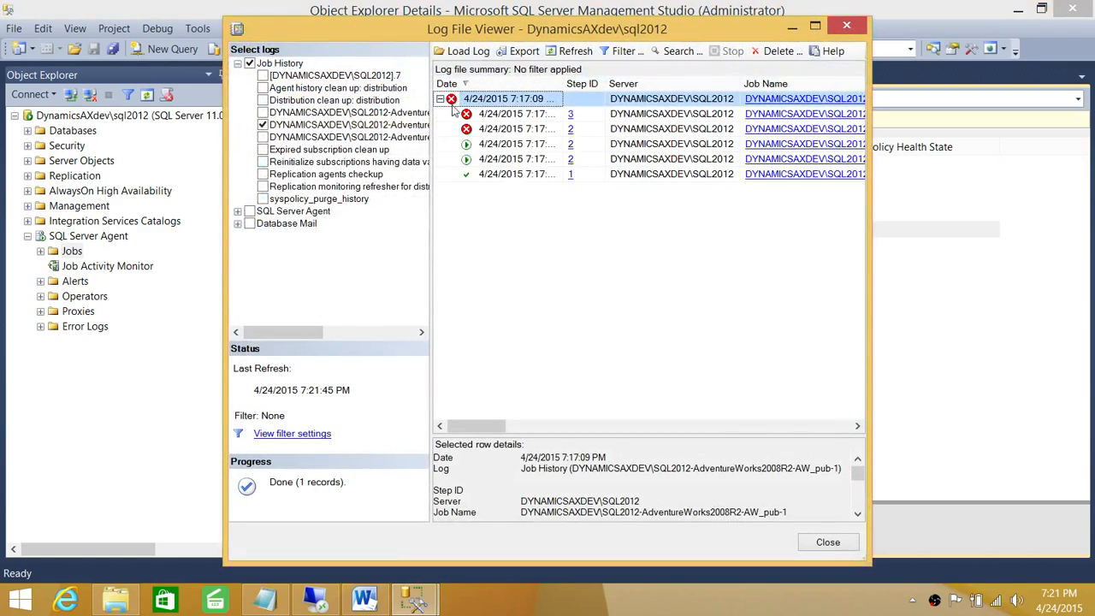
left_click(847, 27)
Step: Start the AdventureWorks2008R2-AW_pub-1 job at a step and dismiss the success results
right_click(535, 229)
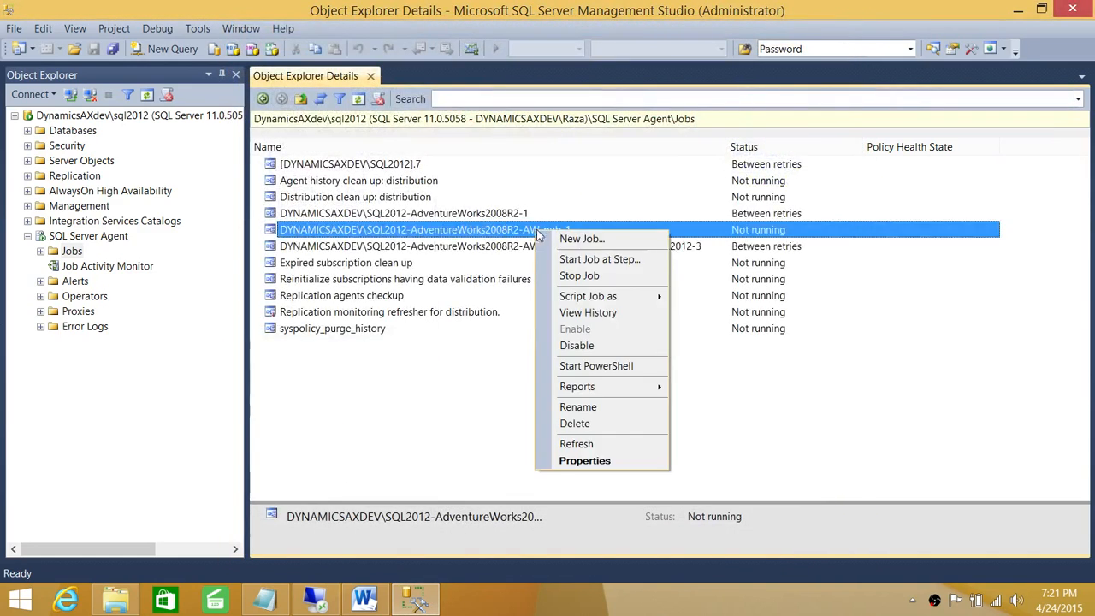
left_click(606, 257)
left_click(577, 429)
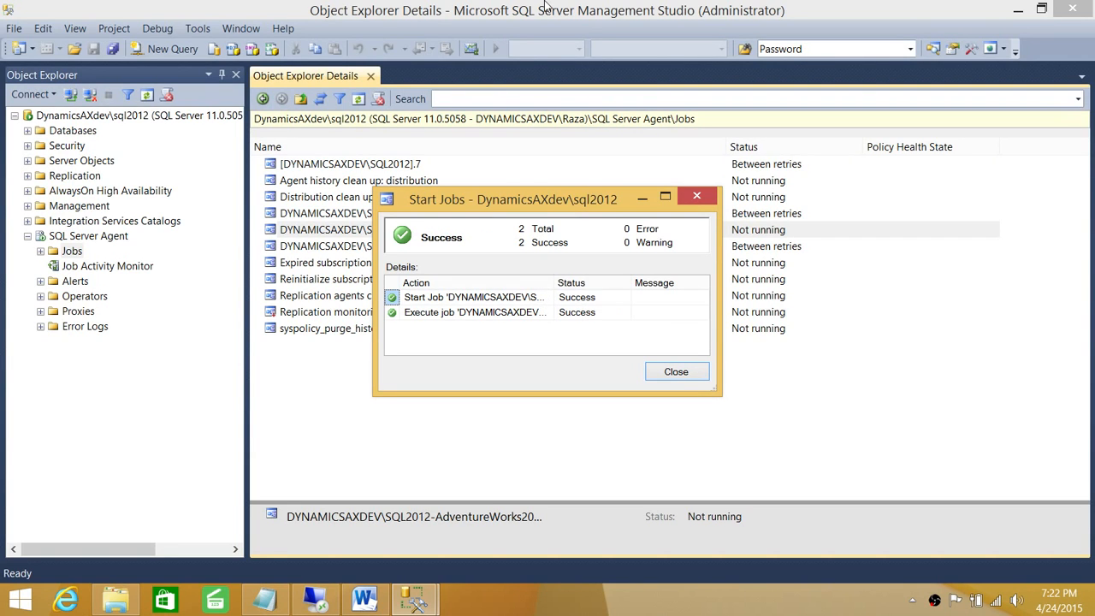
left_click(694, 375)
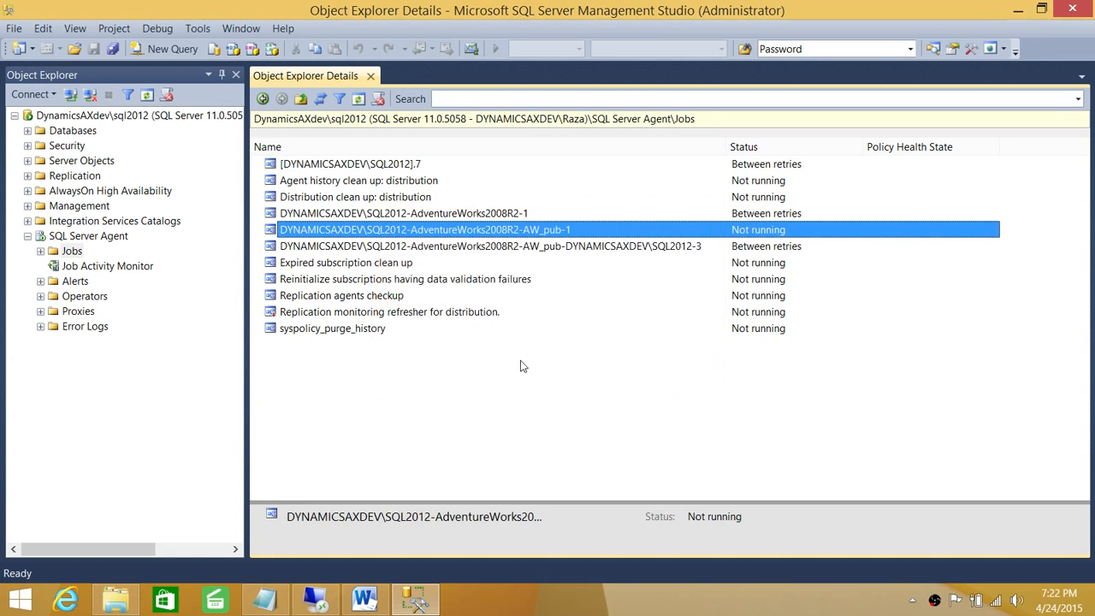
right_click(448, 236)
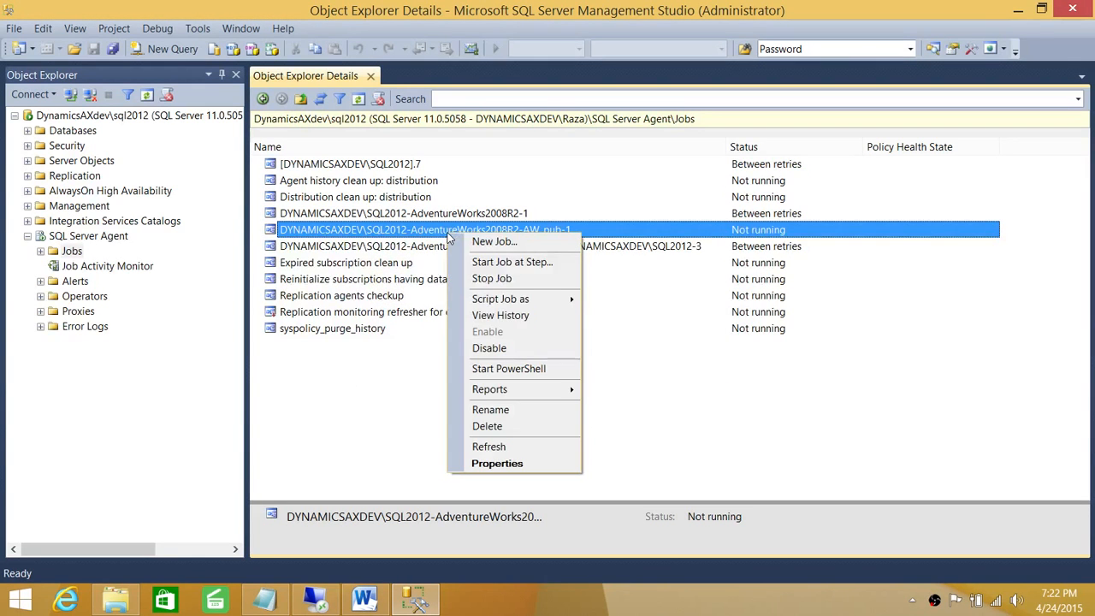
left_click(498, 463)
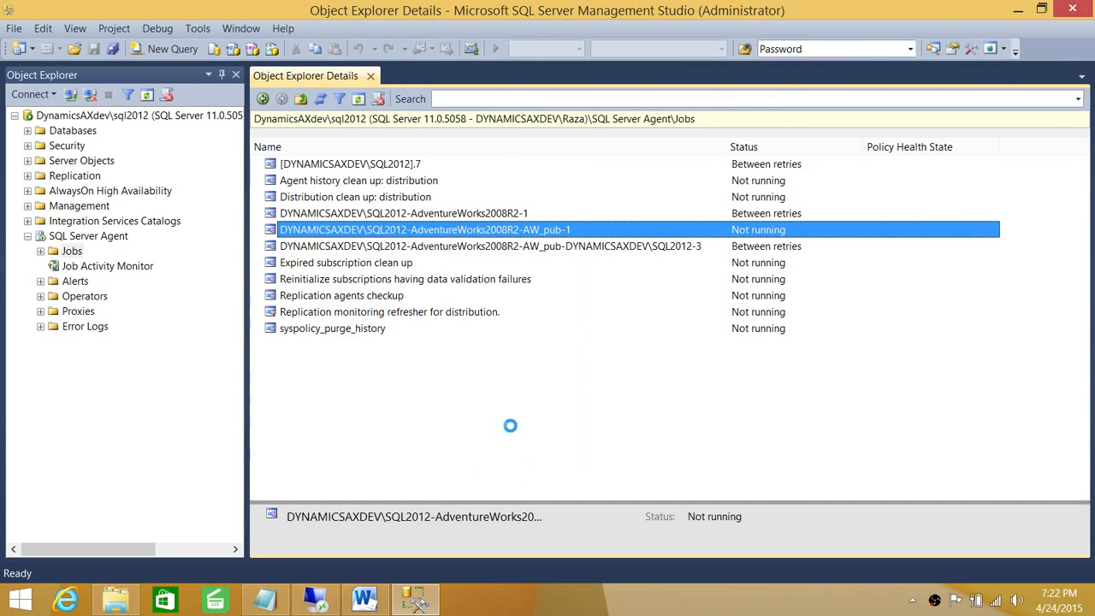
left_click(342, 137)
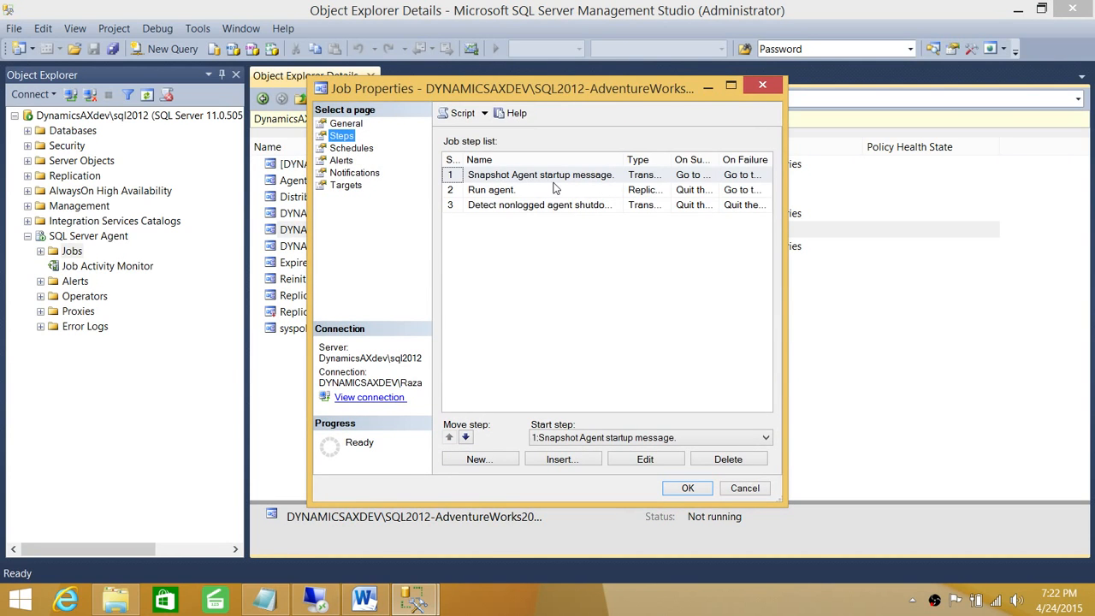
left_click(515, 195)
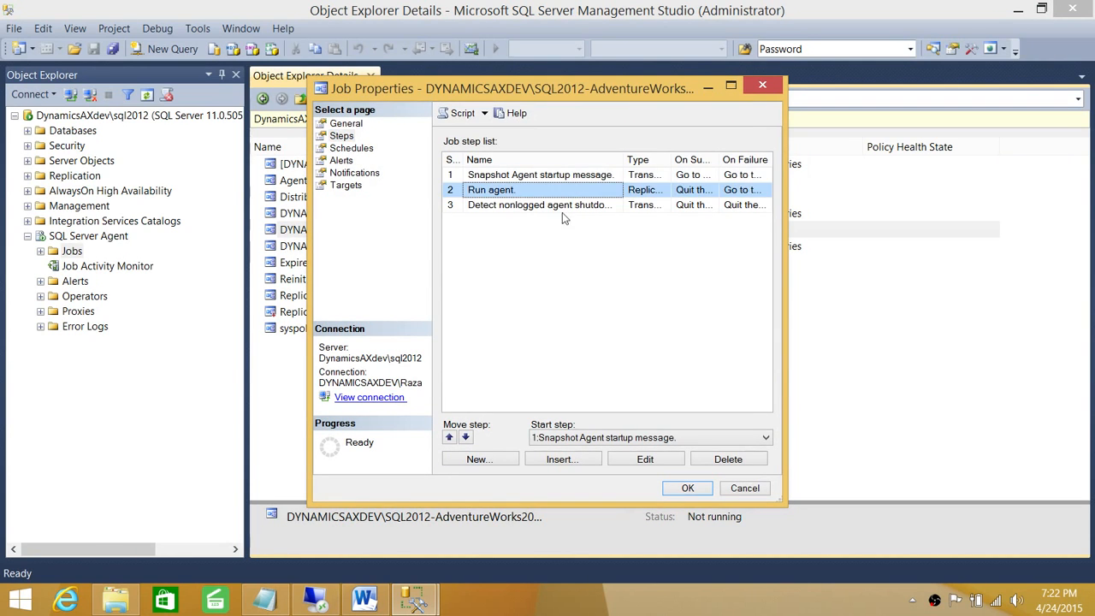
left_click_drag(672, 160, 736, 161)
left_click(516, 208)
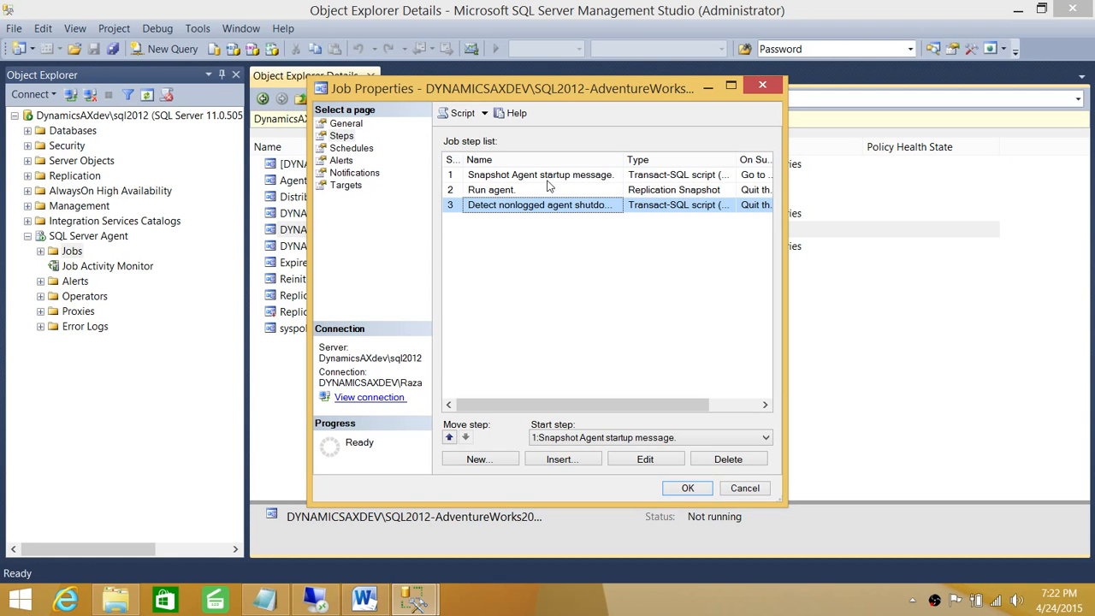
left_click(744, 489)
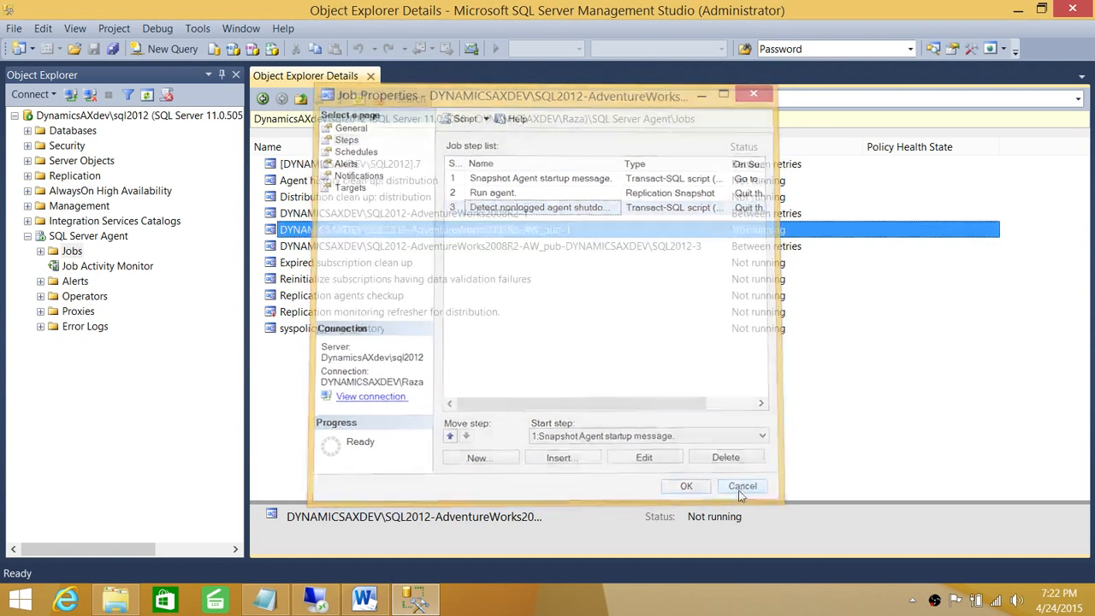
left_click(522, 443)
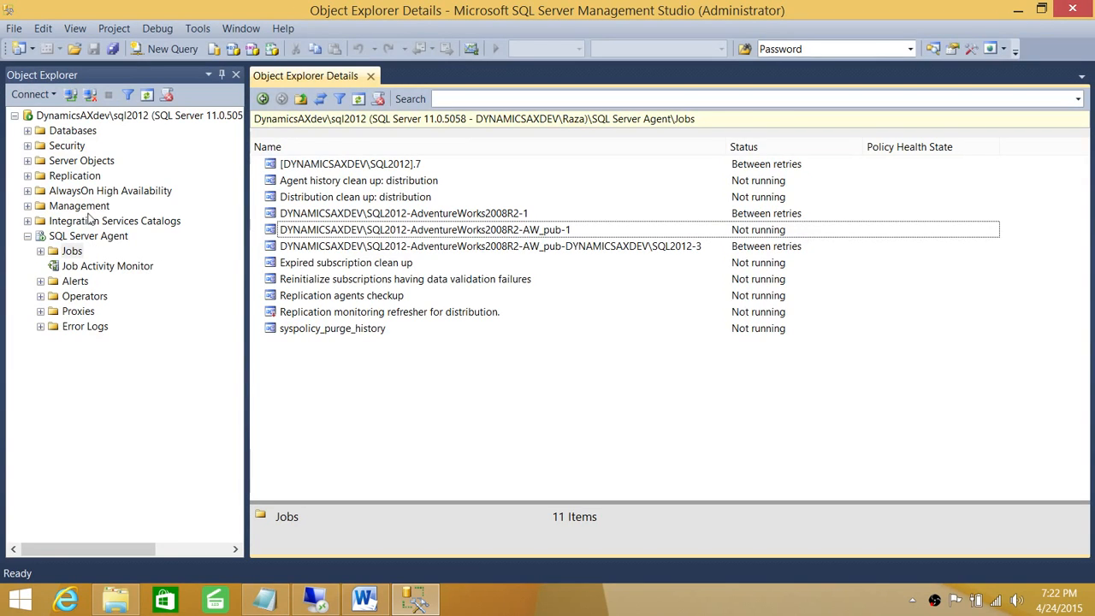
Step: Refresh Local Publications and confirm AW_pub's 6-article snapshot was generated
left_click(28, 236)
left_click(24, 178)
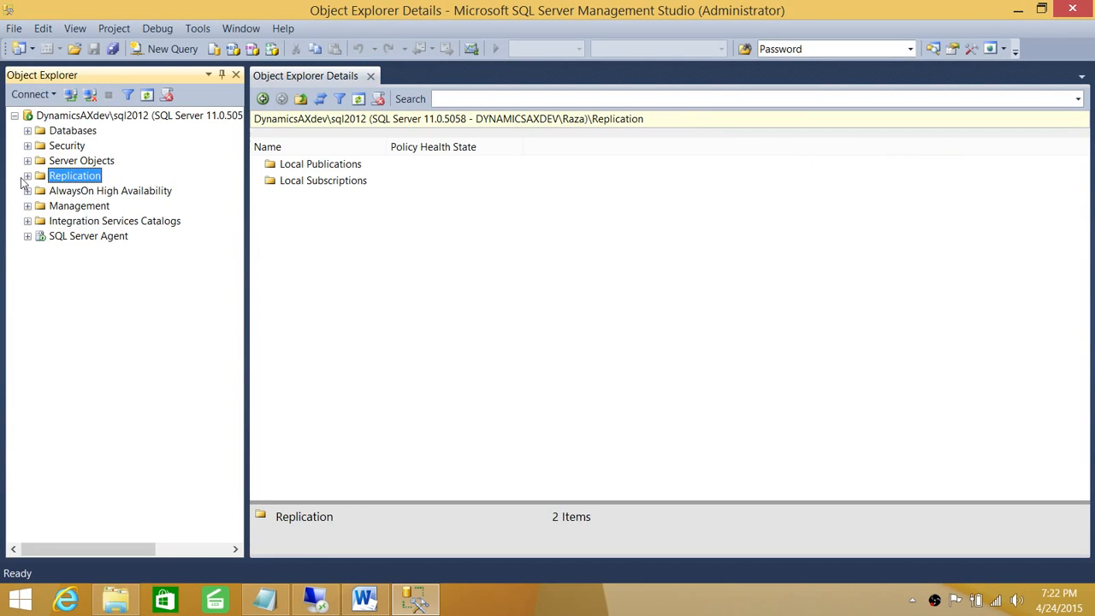
left_click(27, 177)
right_click(102, 191)
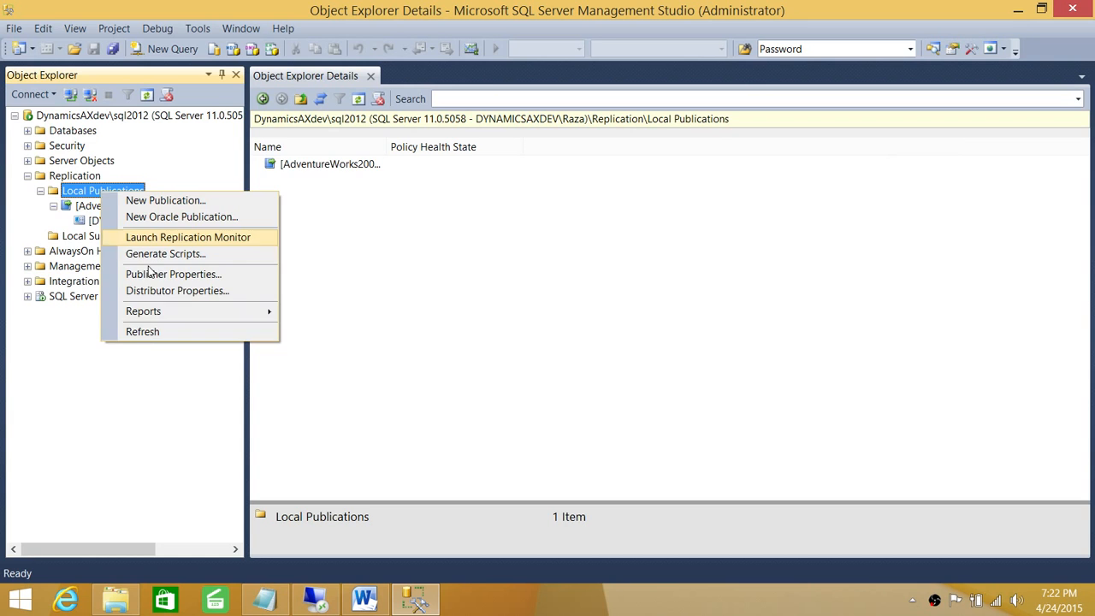
left_click(142, 332)
left_click(127, 209)
right_click(150, 207)
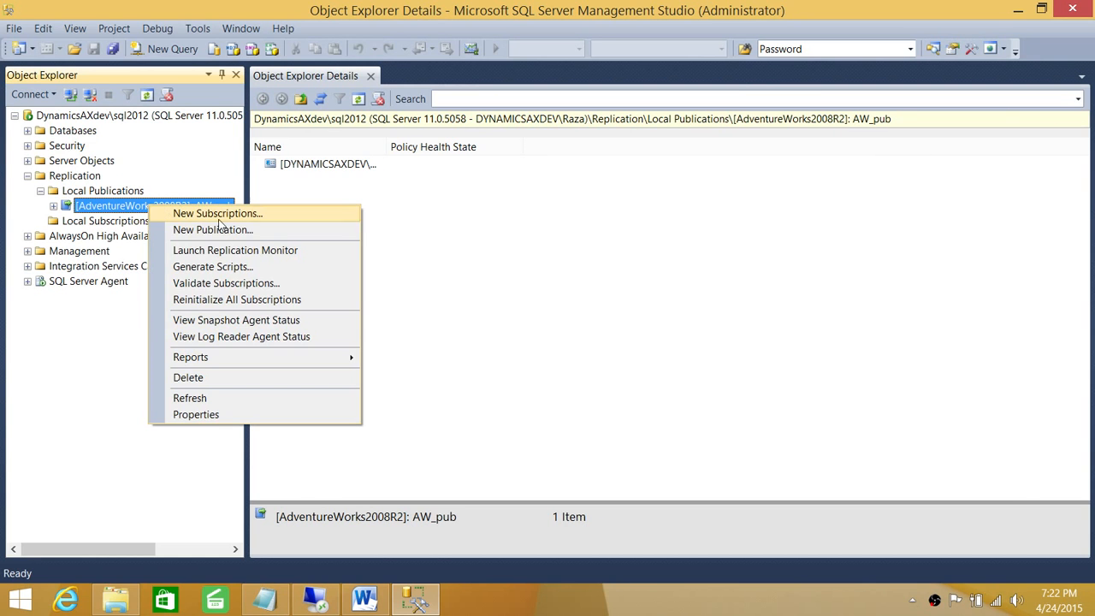
left_click(236, 322)
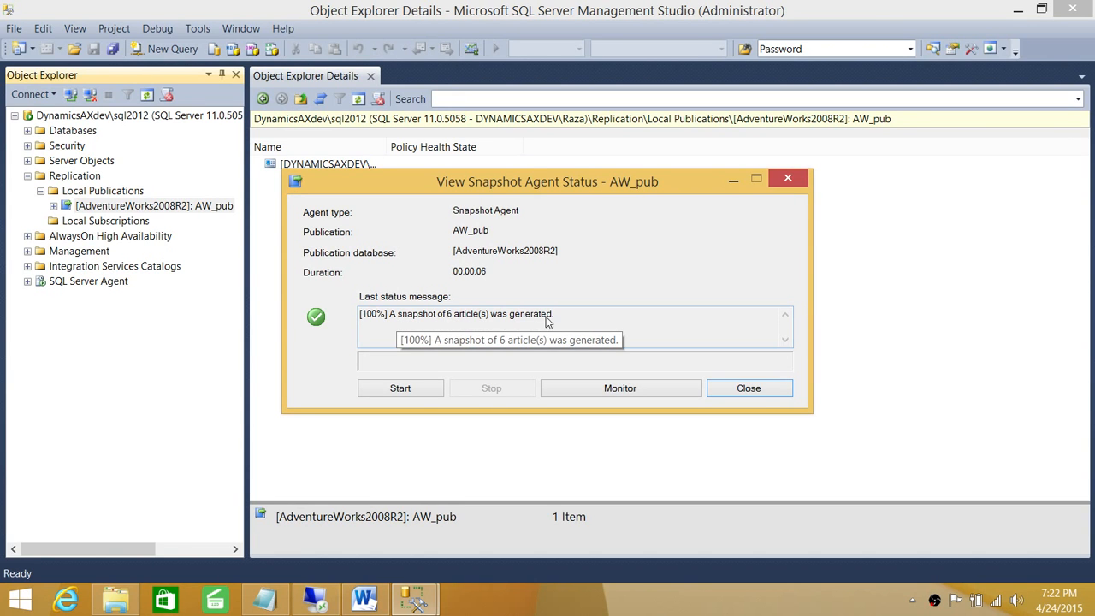
left_click(748, 391)
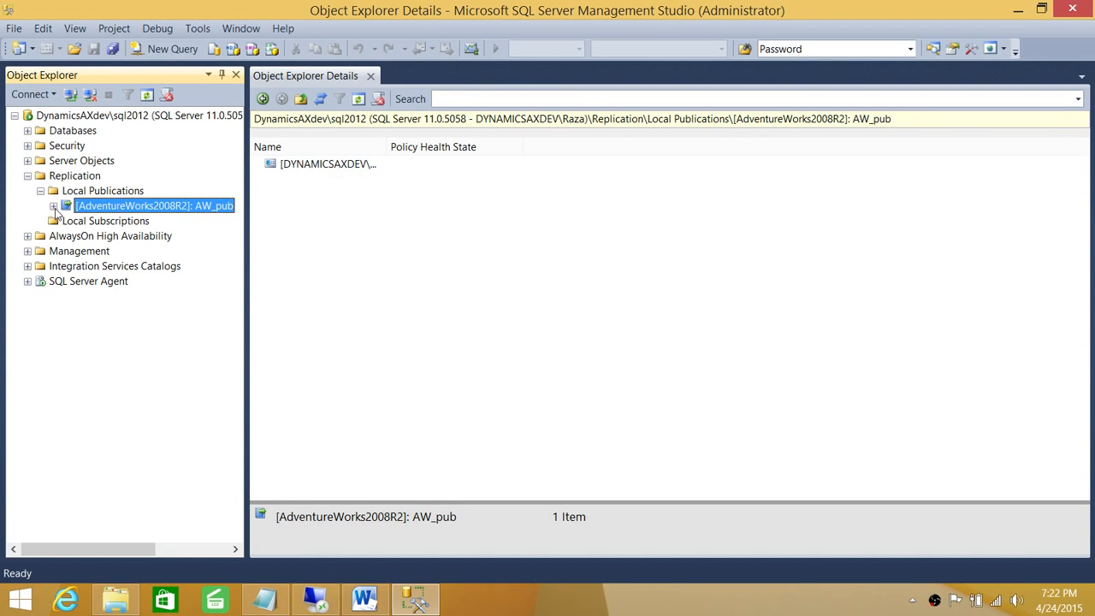
Step: Check the subscription's synchronization status showing 4 transactions with 140 commands delivered
left_click(53, 206)
left_click(147, 221)
right_click(149, 223)
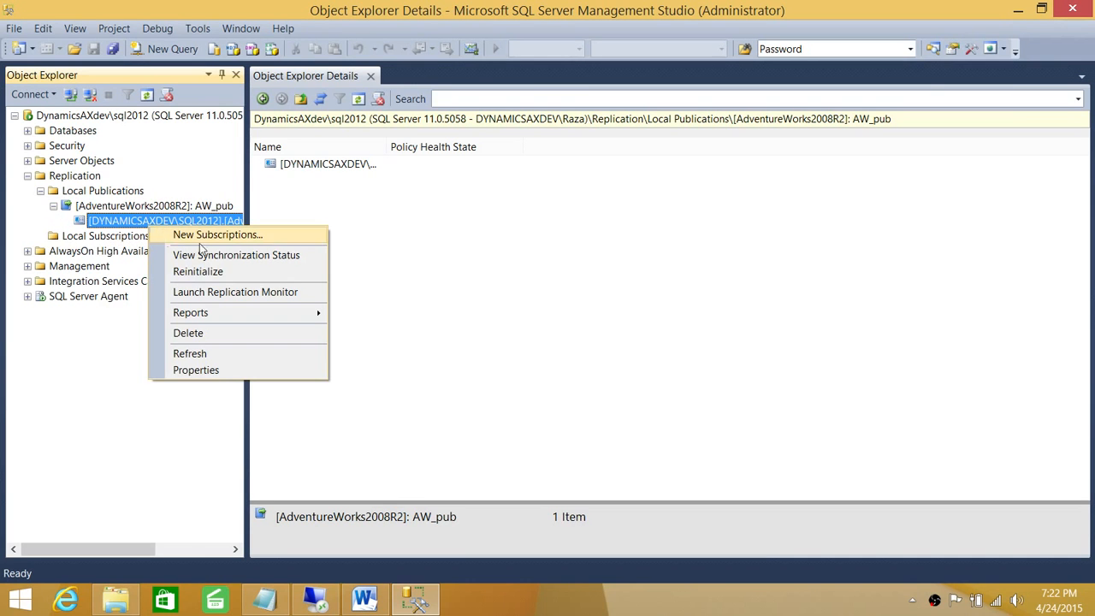
left_click(229, 256)
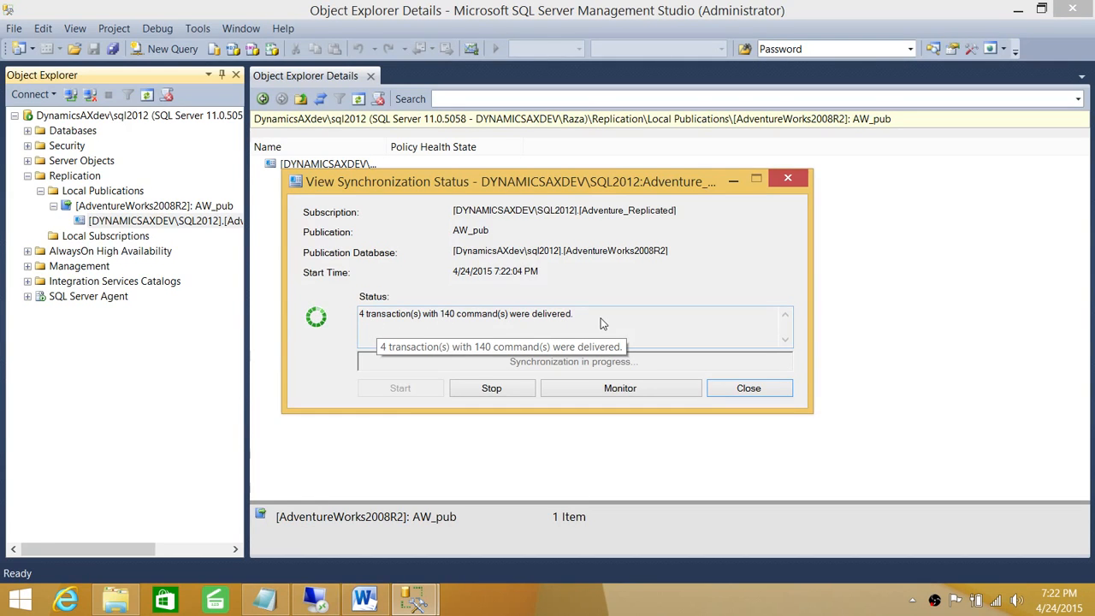
left_click(741, 390)
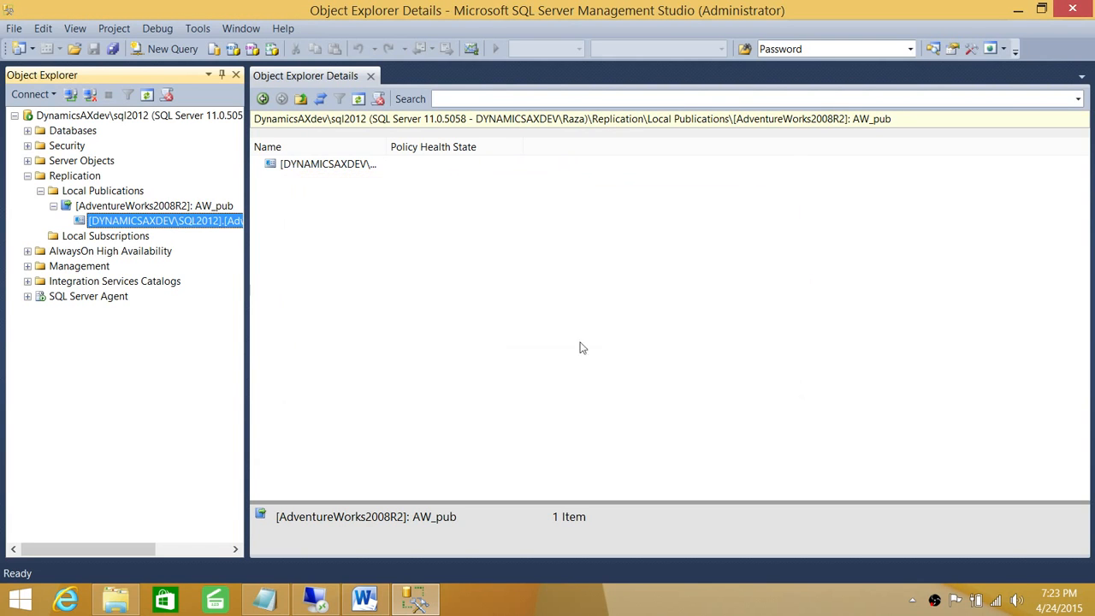